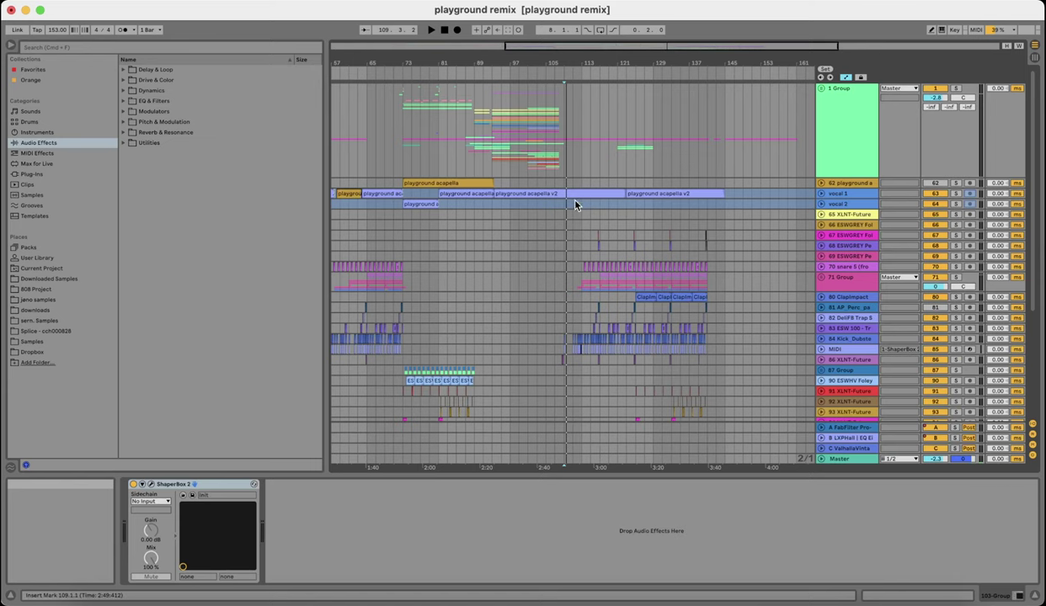
- Turn on vocal 1's audio effect rack and bring up the options for the nested rack's on/off switch
scroll(538, 165, "down", 3)
scroll(537, 168, "up", 3)
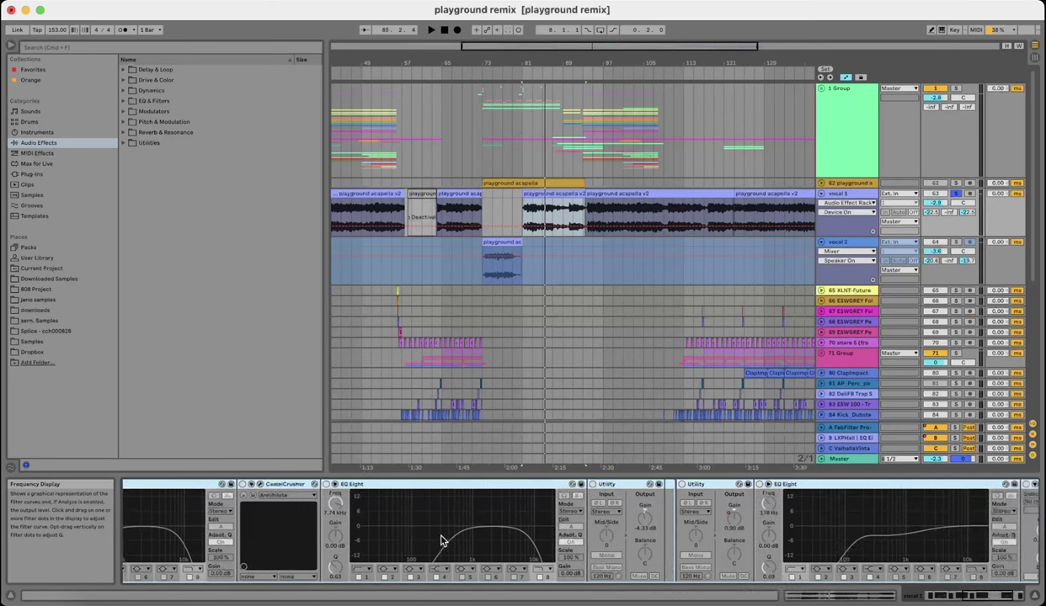
scroll(442, 540, "left", 10)
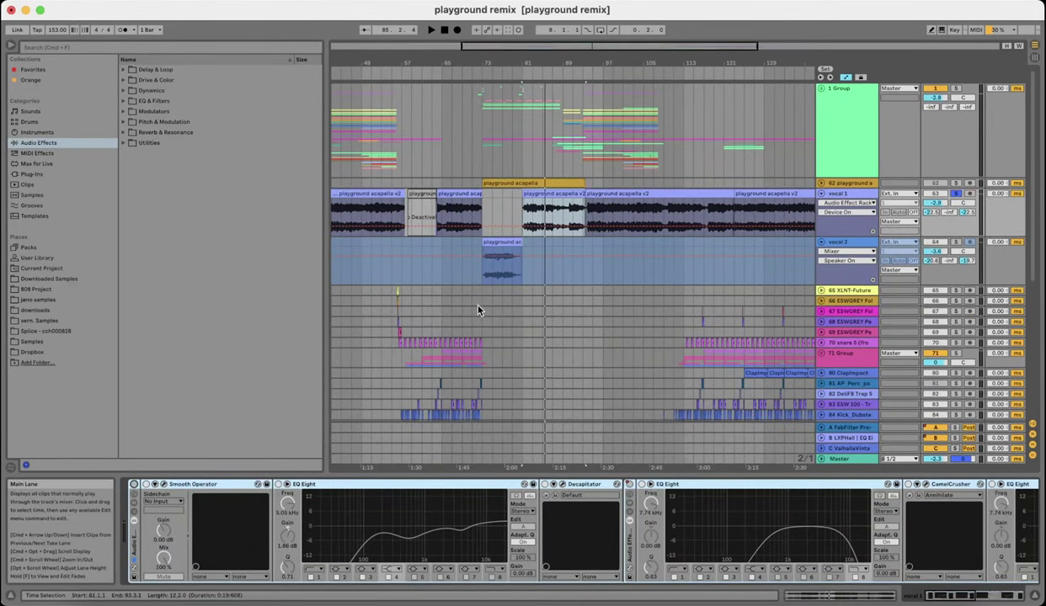
scroll(477, 305, "left", 5)
left_click(135, 484)
right_click(630, 484)
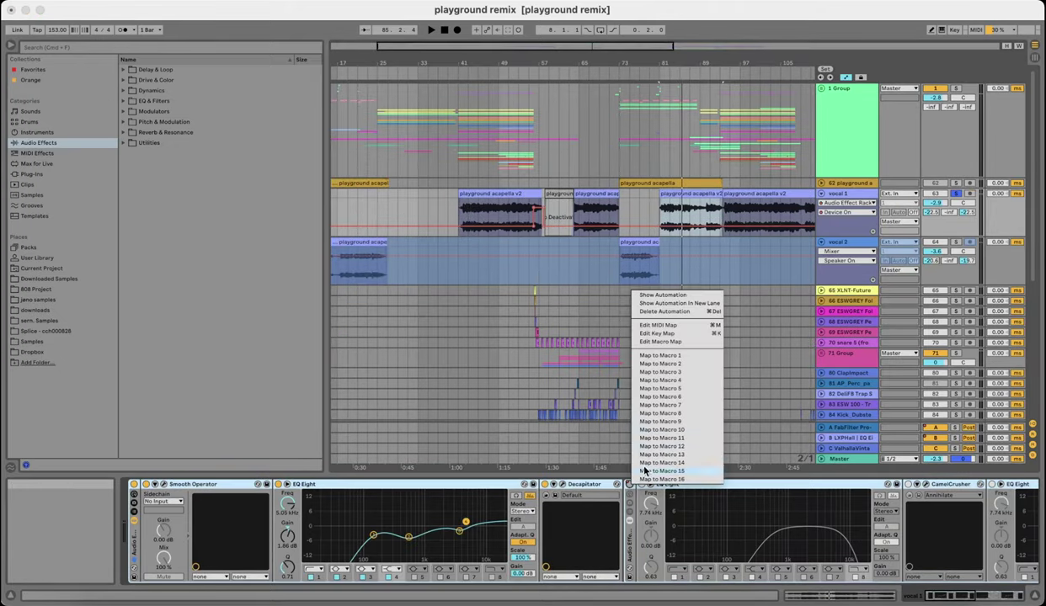
left_click(649, 461)
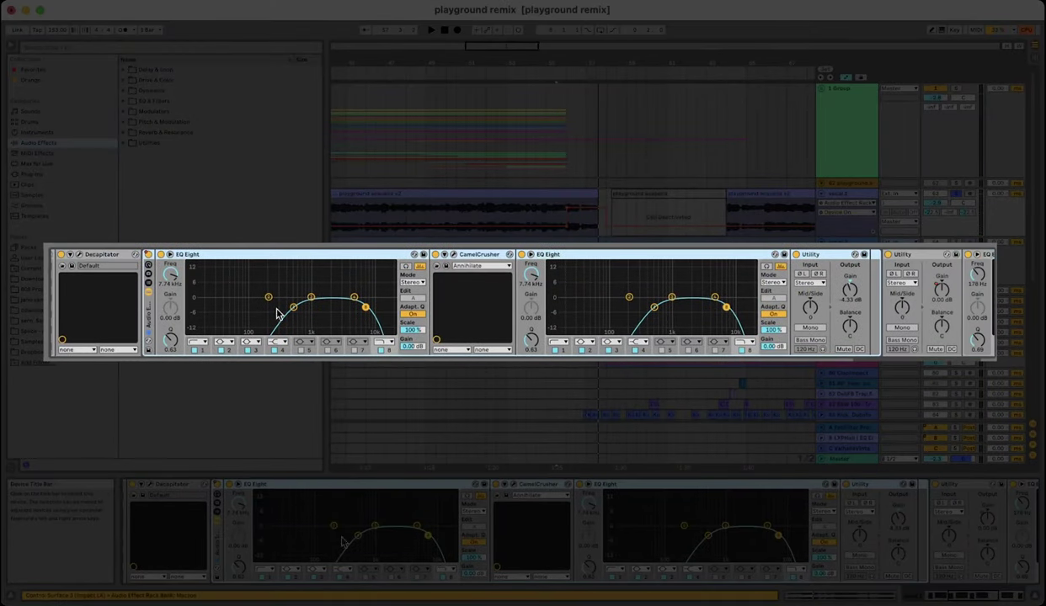
- Examine vocal 1's full effect chain, from Smooth Operator and Decapitator through the nested rack to the Utility and EQ devices
scroll(367, 547, "right", 10)
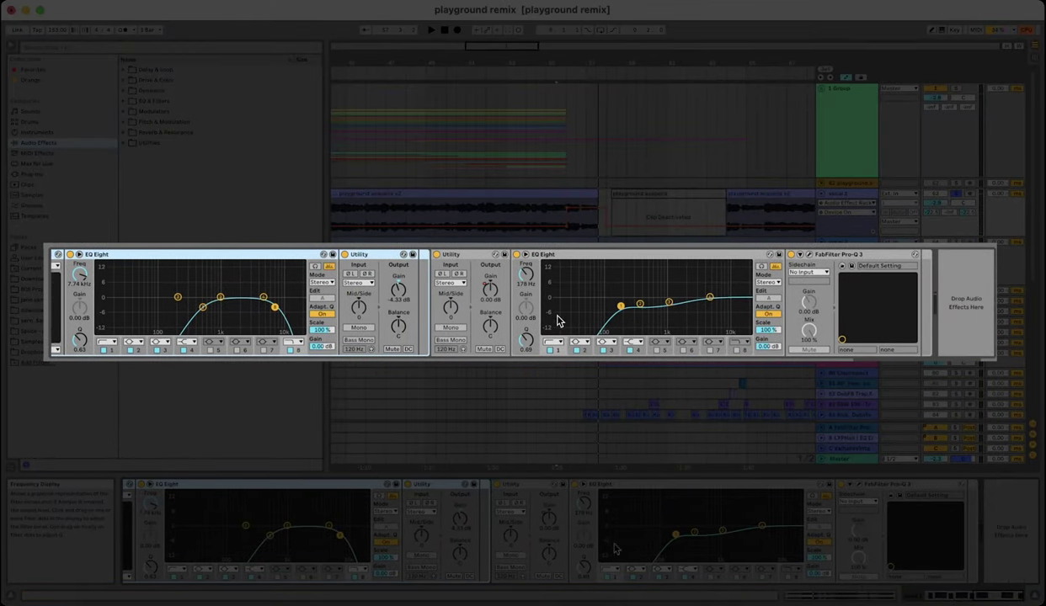
scroll(638, 369, "down", 4)
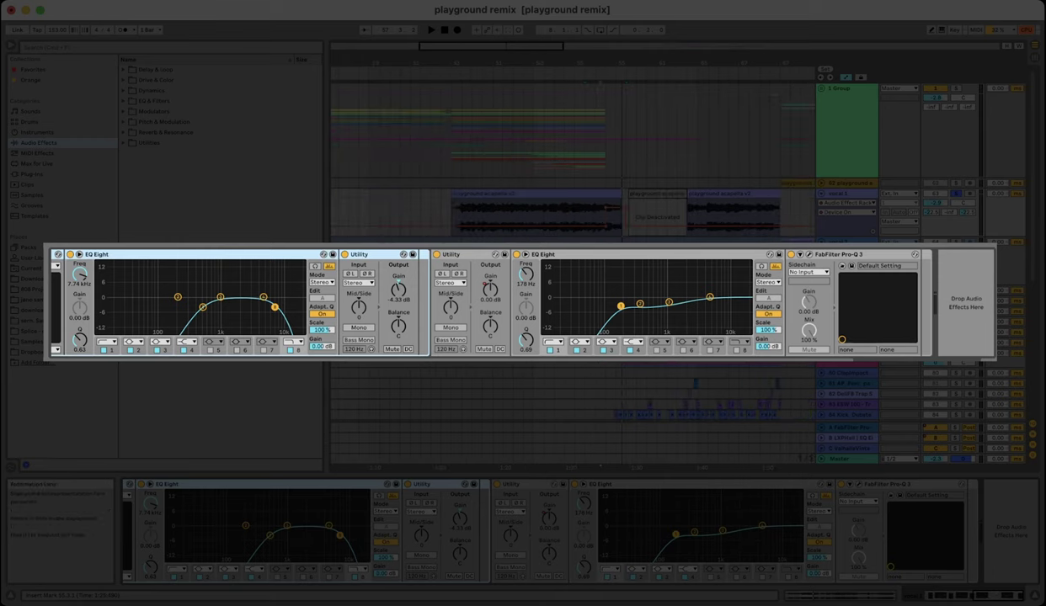
scroll(638, 369, "down", 3)
right_click(551, 518)
key("Escape")
scroll(528, 234, "right", 6)
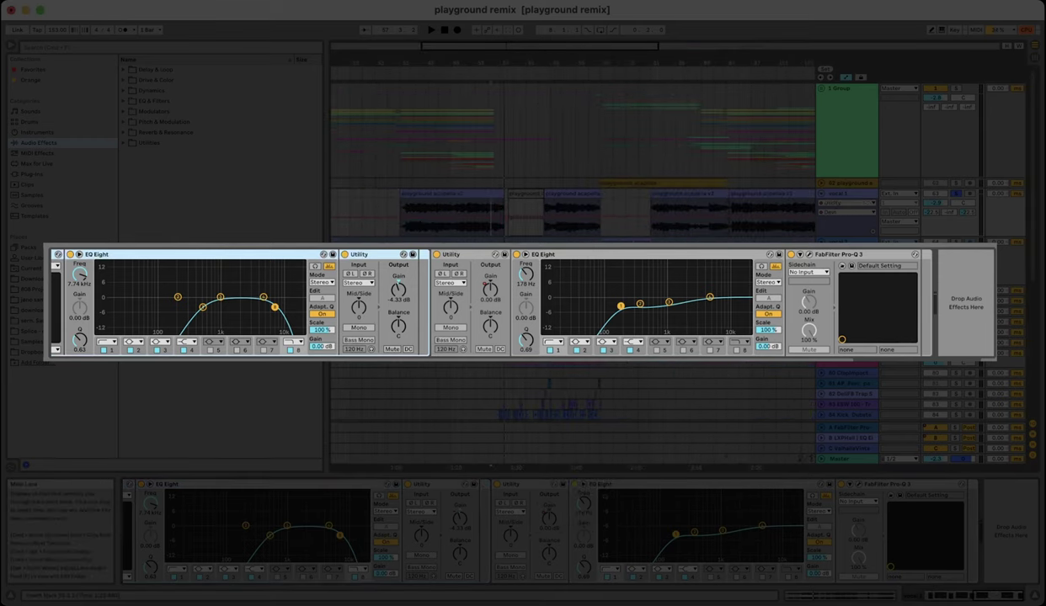
scroll(528, 234, "down", 2)
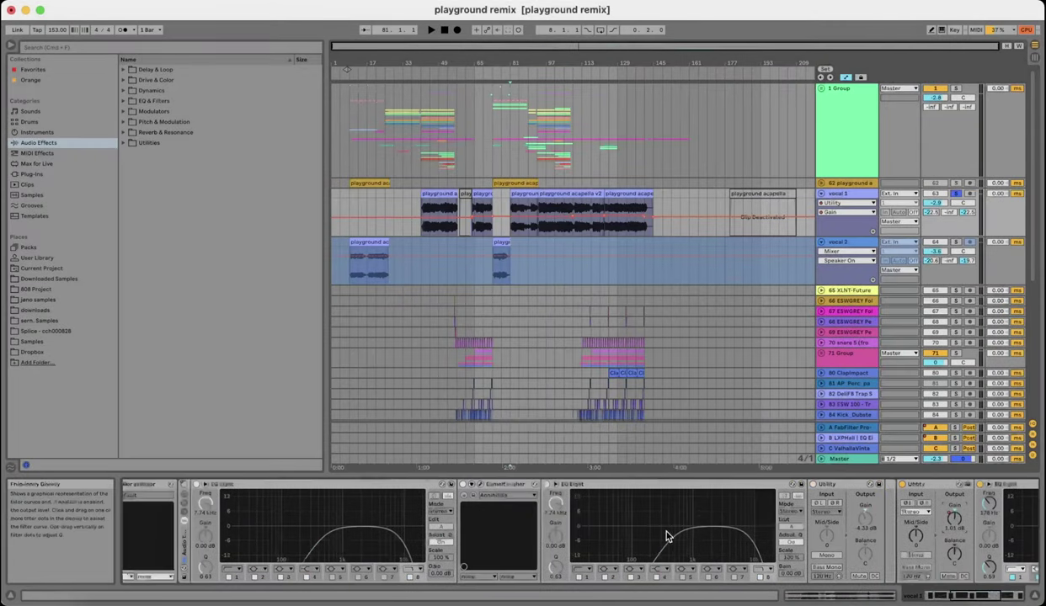
scroll(665, 536, "left", 5)
scroll(587, 207, "up", 3)
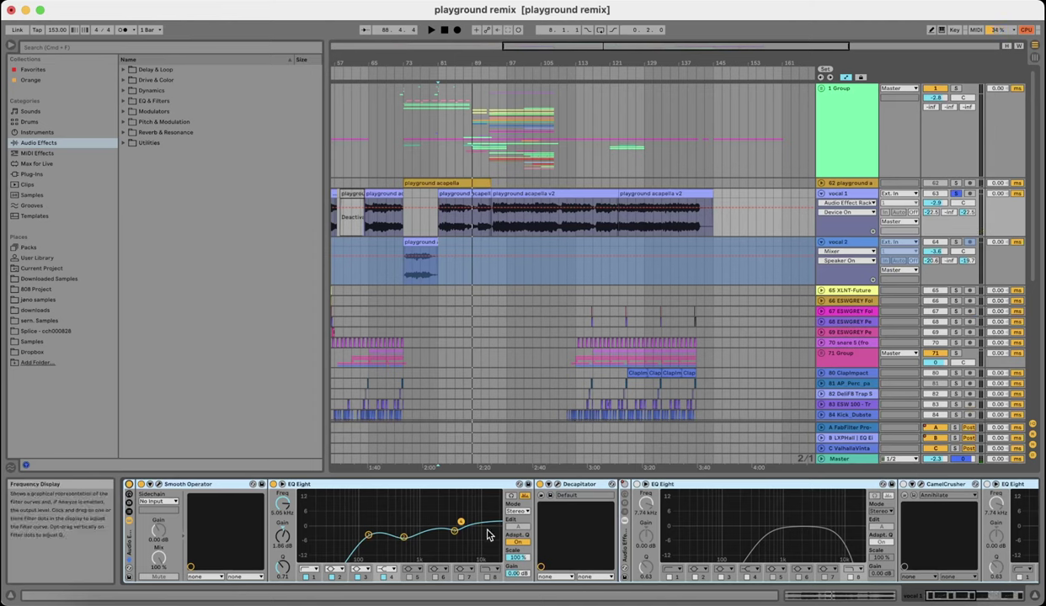
scroll(590, 539, "right", 10)
scroll(618, 552, "right", 3)
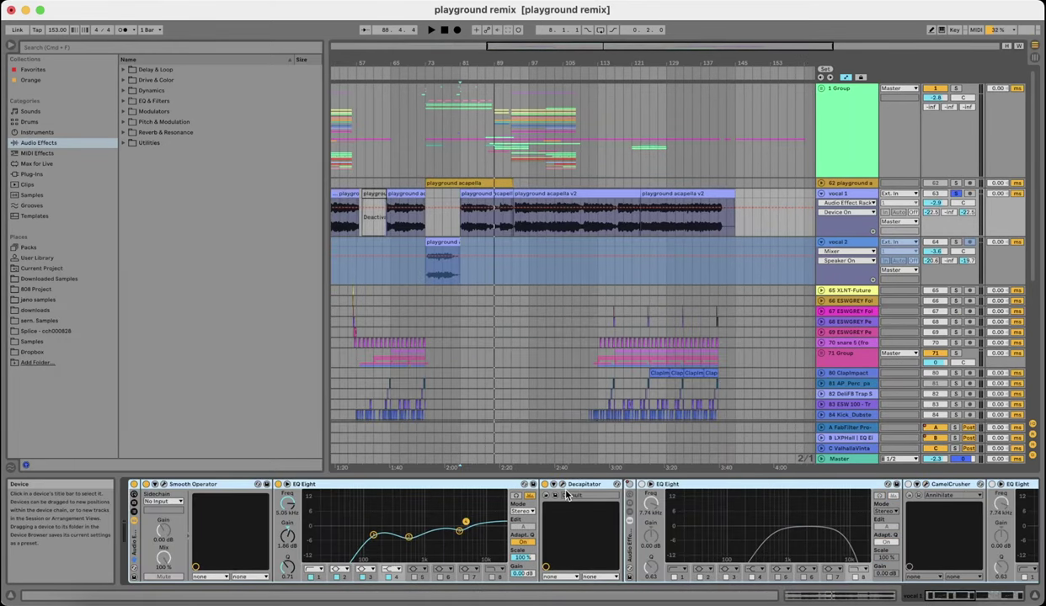
- Select the Decapitator, inspect the Smooth Operator curve on vocal 1 and close the plug-in window
left_click(563, 497)
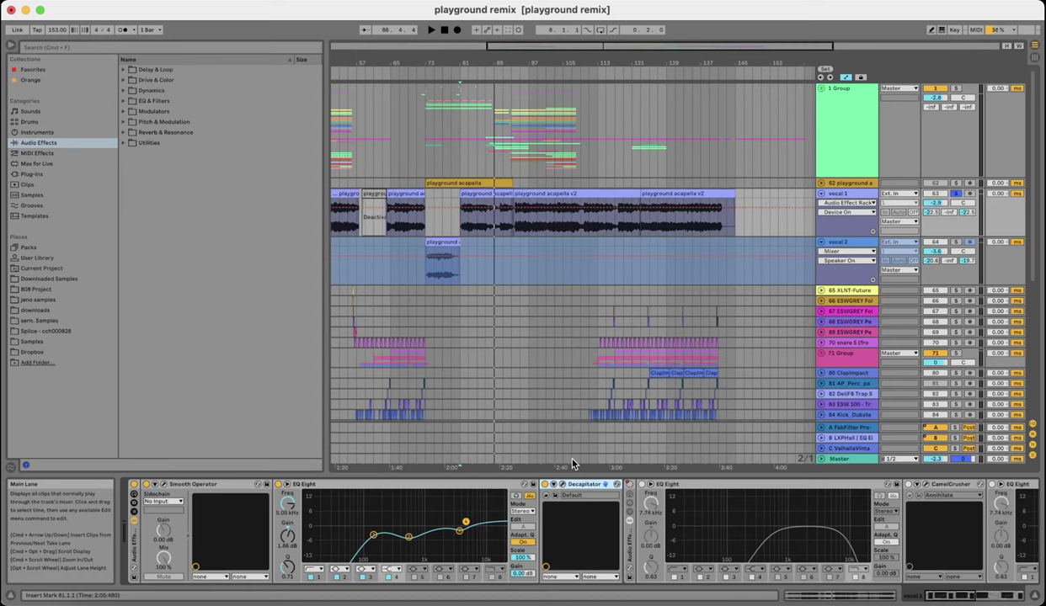
left_click(162, 484)
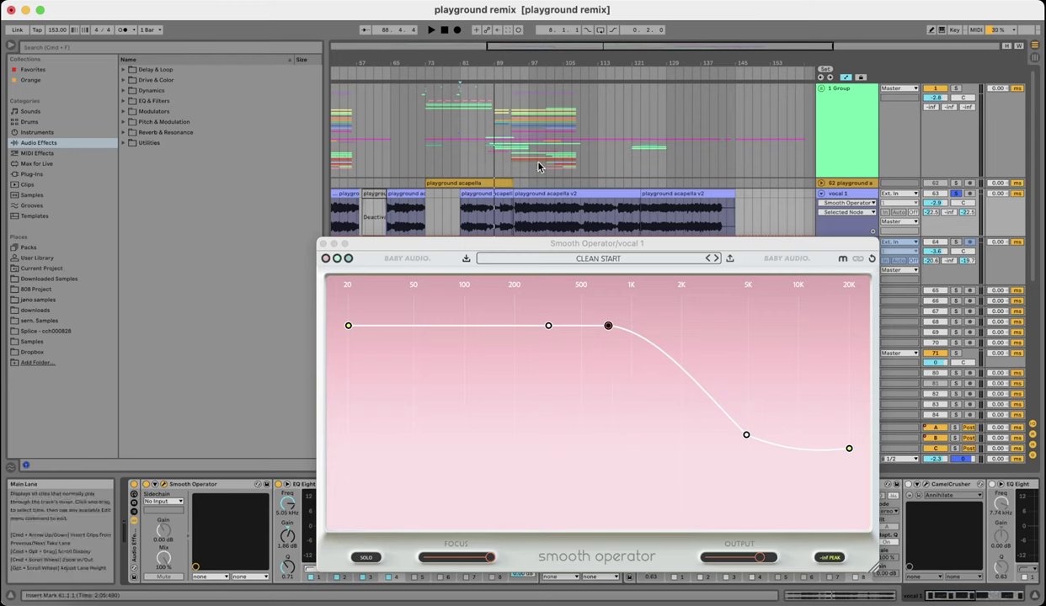
left_click(323, 244)
scroll(578, 278, "left", 2)
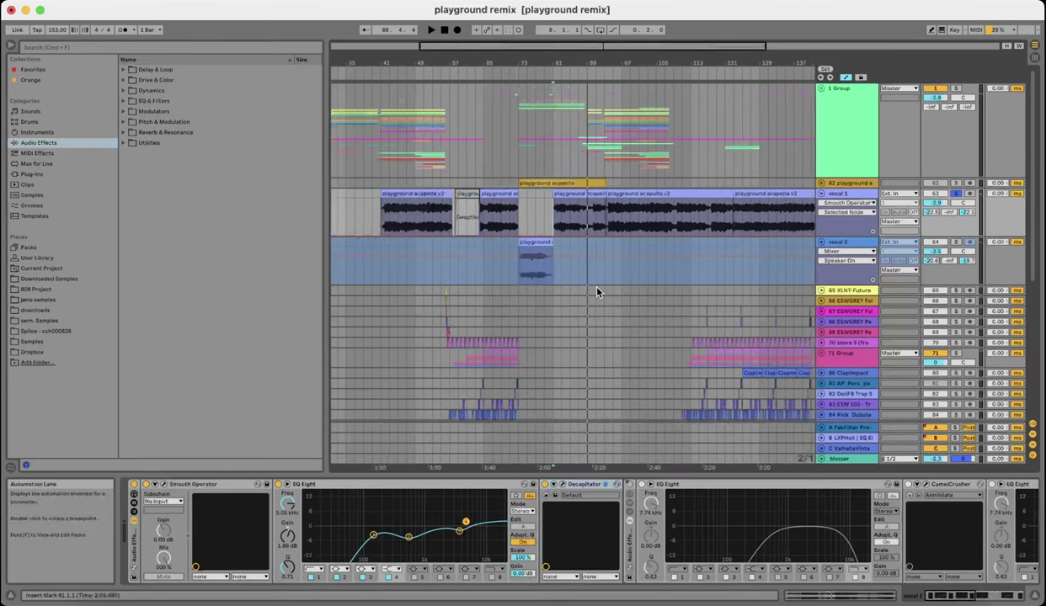
scroll(625, 522, "right", 3)
scroll(649, 524, "right", 5)
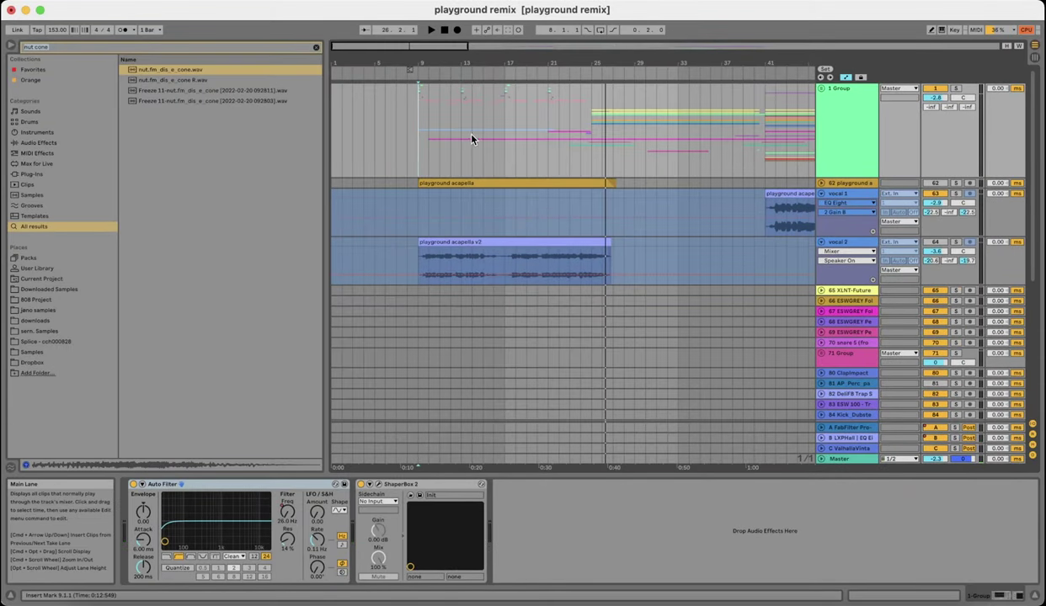
- Display vocal 2's devices, audition its intro clip in solo, and return the track to active and unsoloed
key("plus")
key("plus")
left_click(840, 124)
left_click(602, 299)
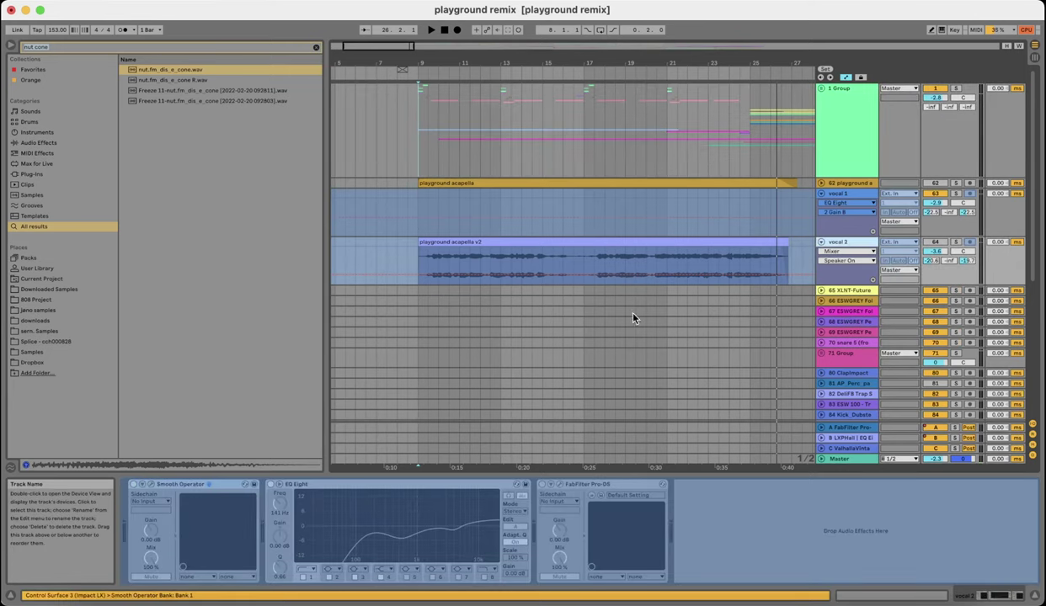
scroll(492, 255, "down", 2)
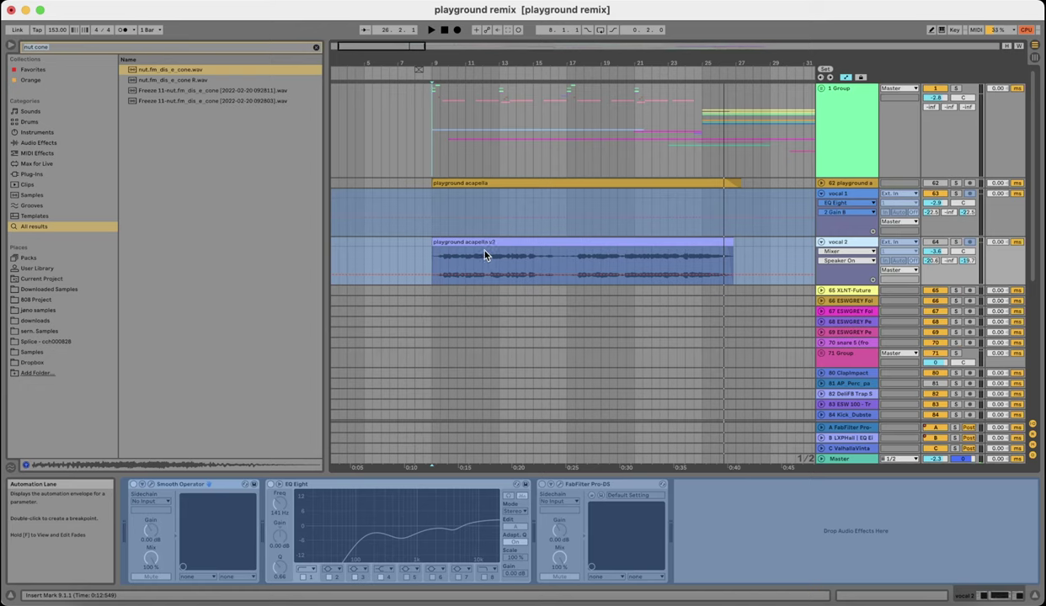
key("space")
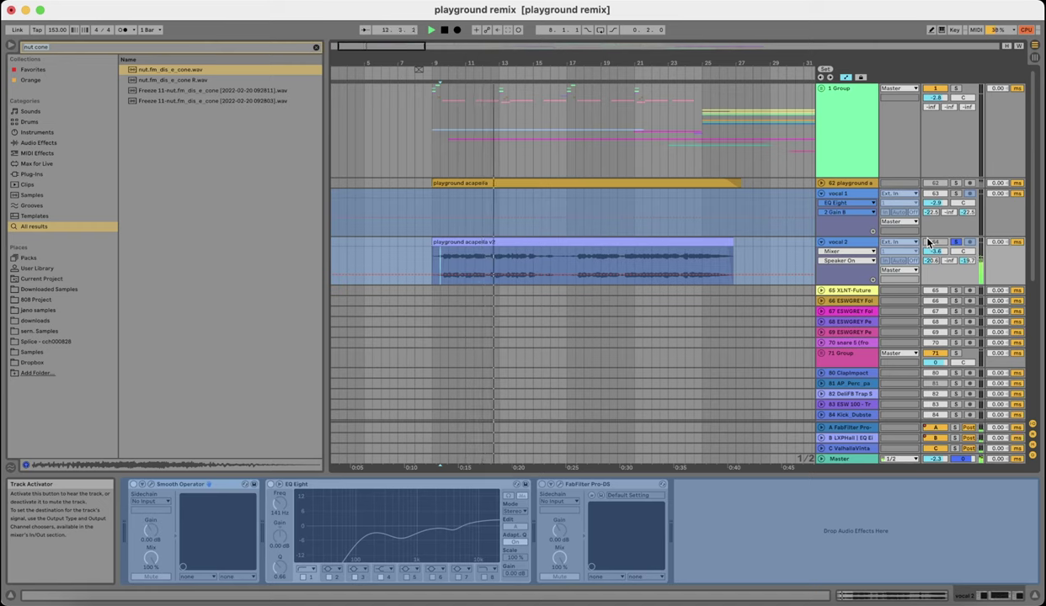
key("space")
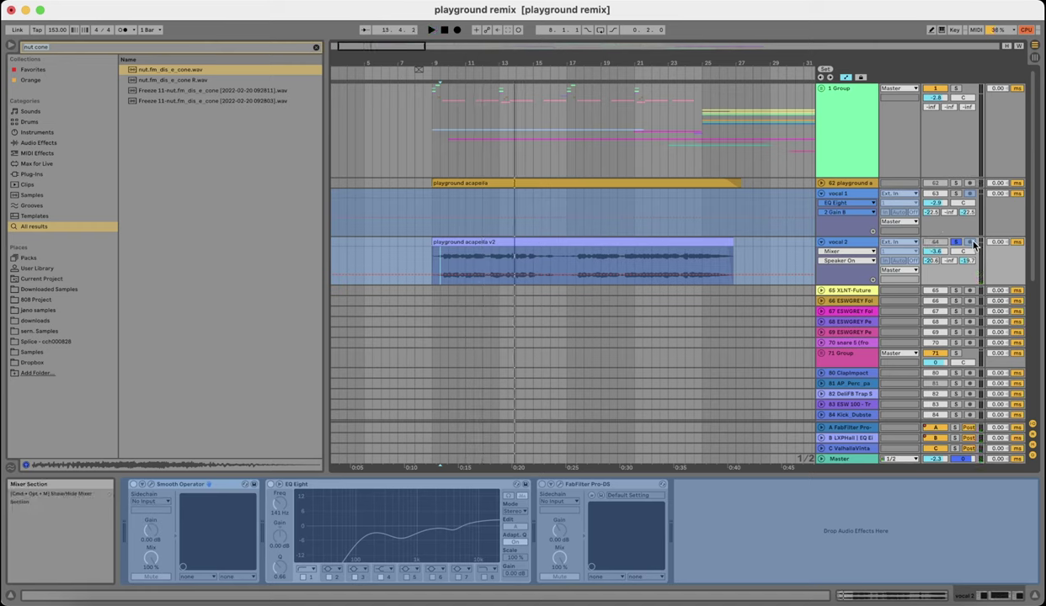
left_click(940, 242)
left_click(955, 241)
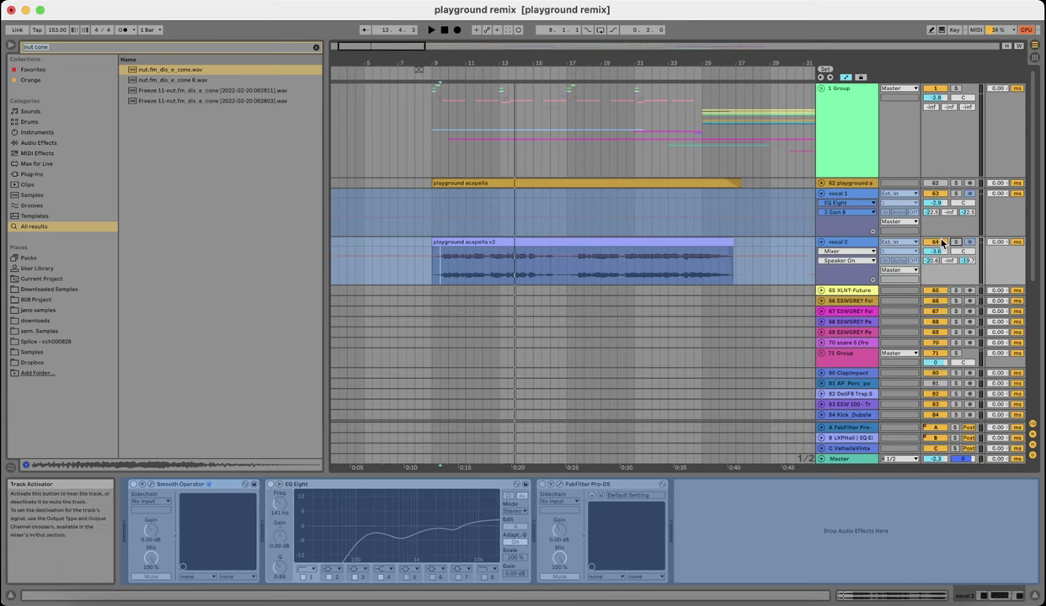
- Solo the 2 Group inside the unfolded 1 Group and play it back from bar 9
scroll(665, 249, "right", 3)
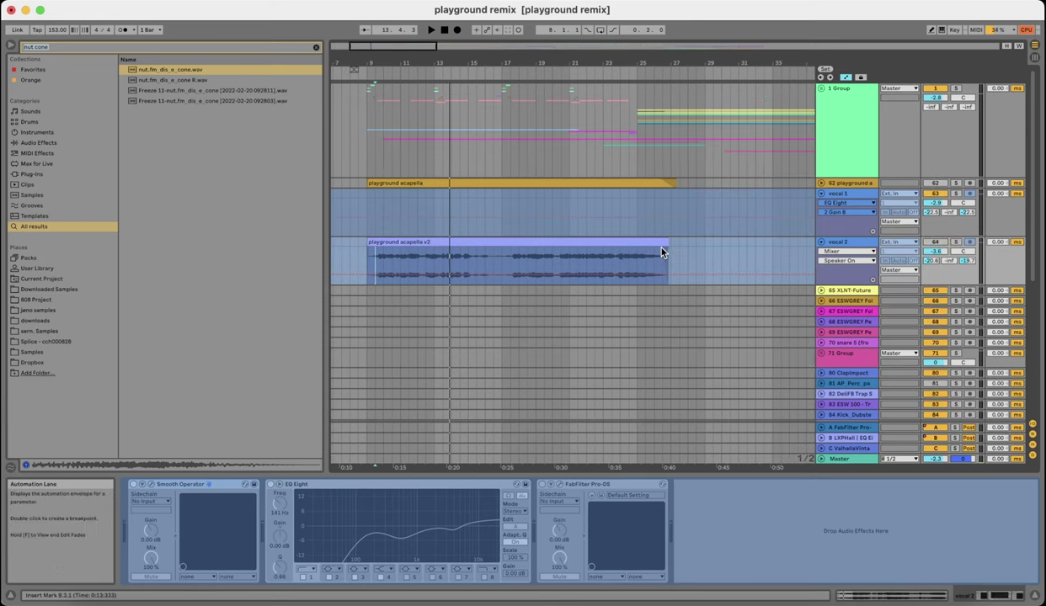
scroll(638, 242, "left", 3)
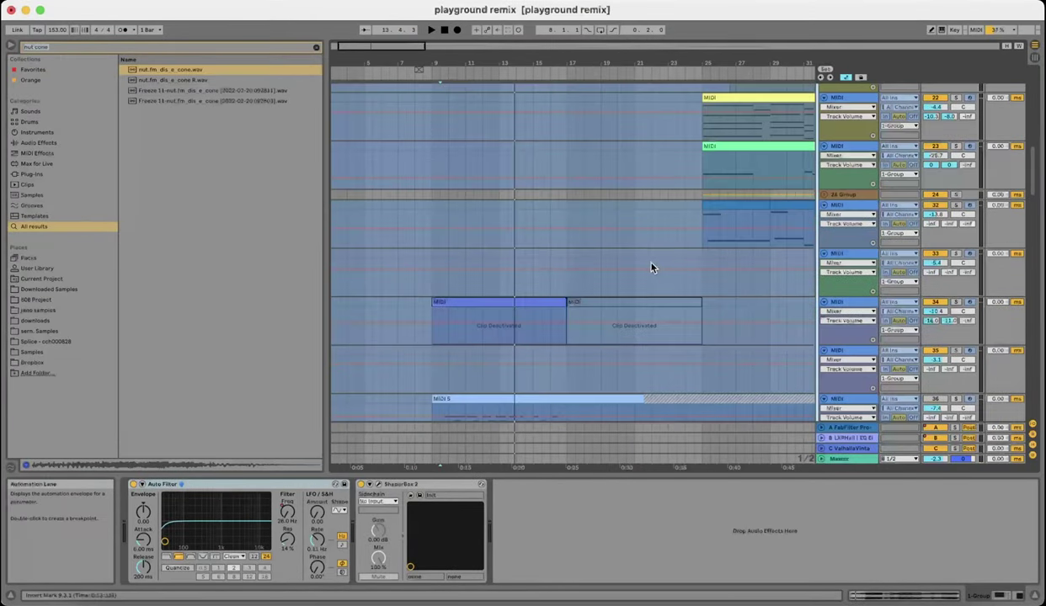
scroll(650, 267, "up", 5)
scroll(556, 268, "up", 5)
left_click(459, 274)
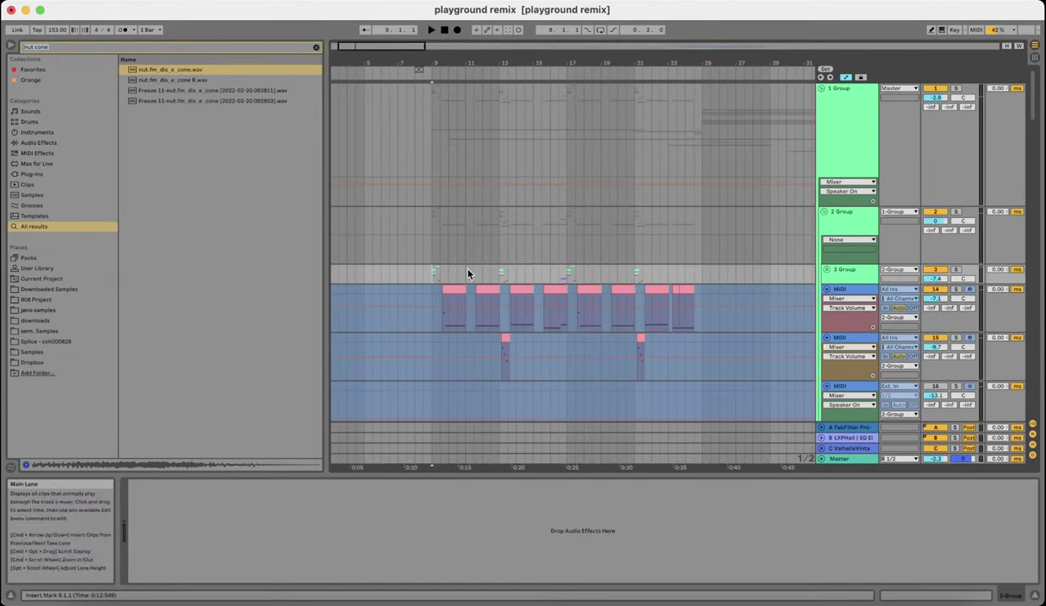
left_click(955, 213)
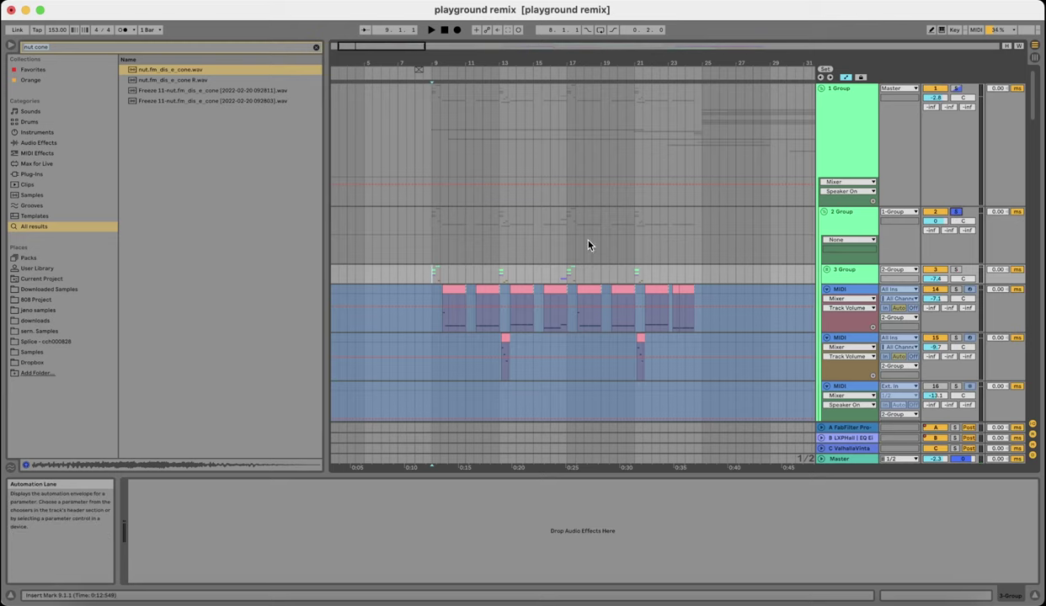
key("space")
key("plus")
key("plus")
key("space")
- Unfold the 3 Group and select the clip at bar 9 on MIDI track 6
left_click(845, 269)
left_click(827, 270)
scroll(551, 305, "down", 5)
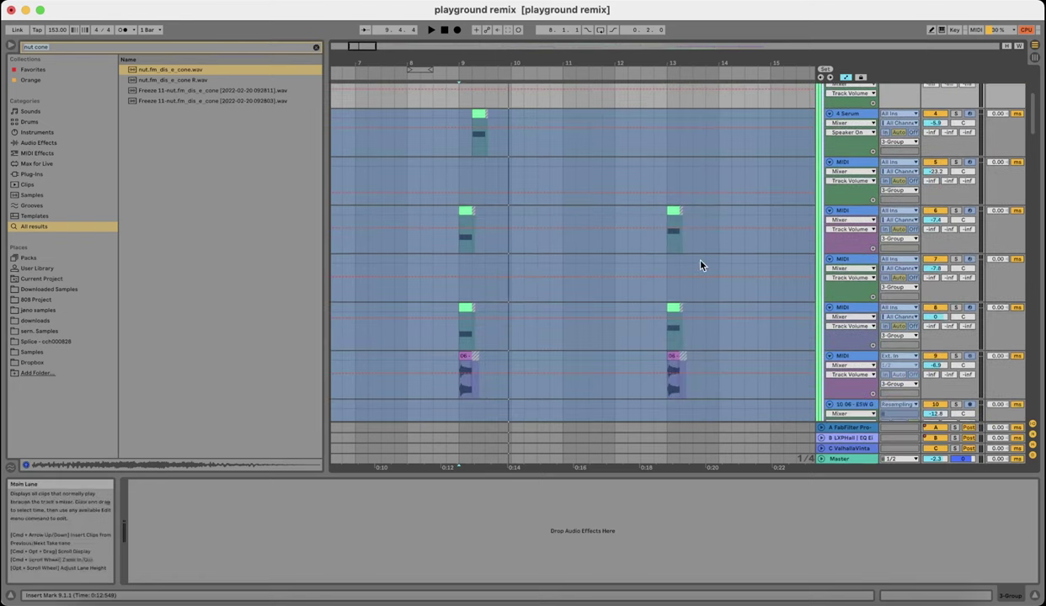
scroll(710, 262, "down", 2)
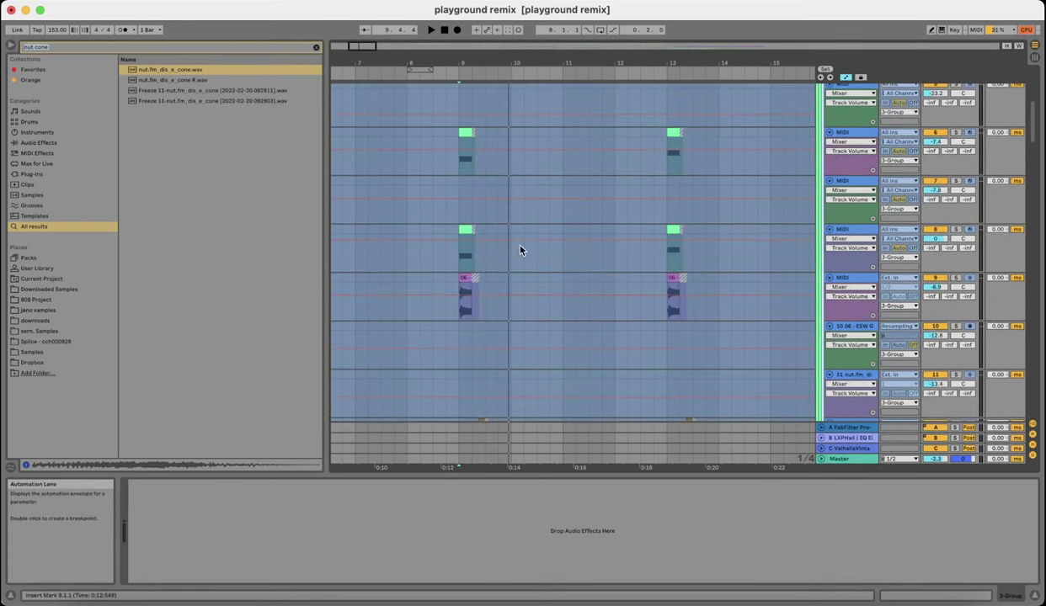
scroll(527, 238, "up", 2)
left_click(473, 211)
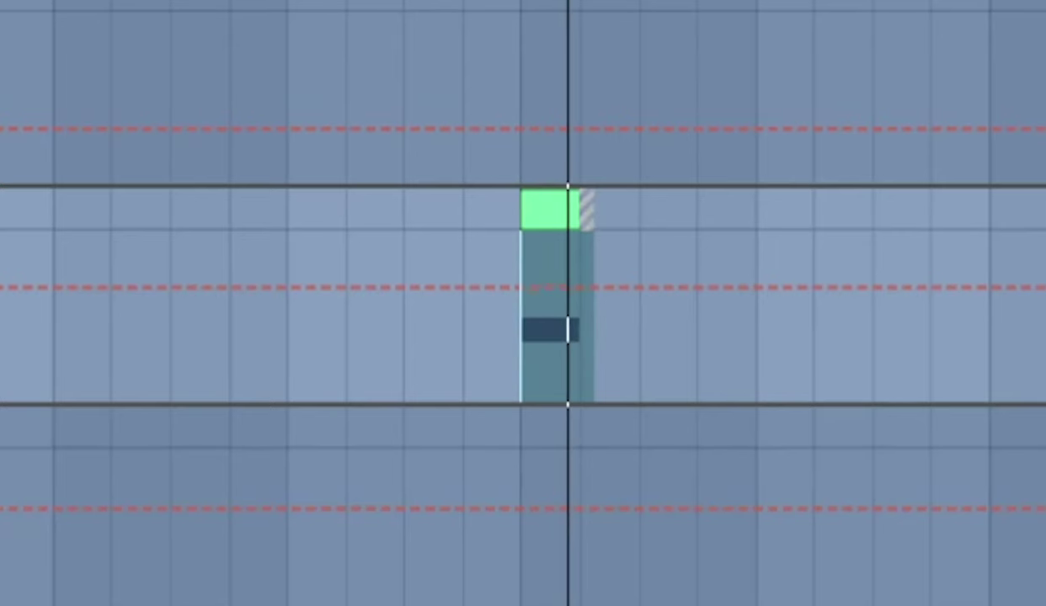
- Examine the oscillators and effects of track 6's Serum patch BS Asym 2, and close the plug-in window
scroll(619, 252, "down", 3)
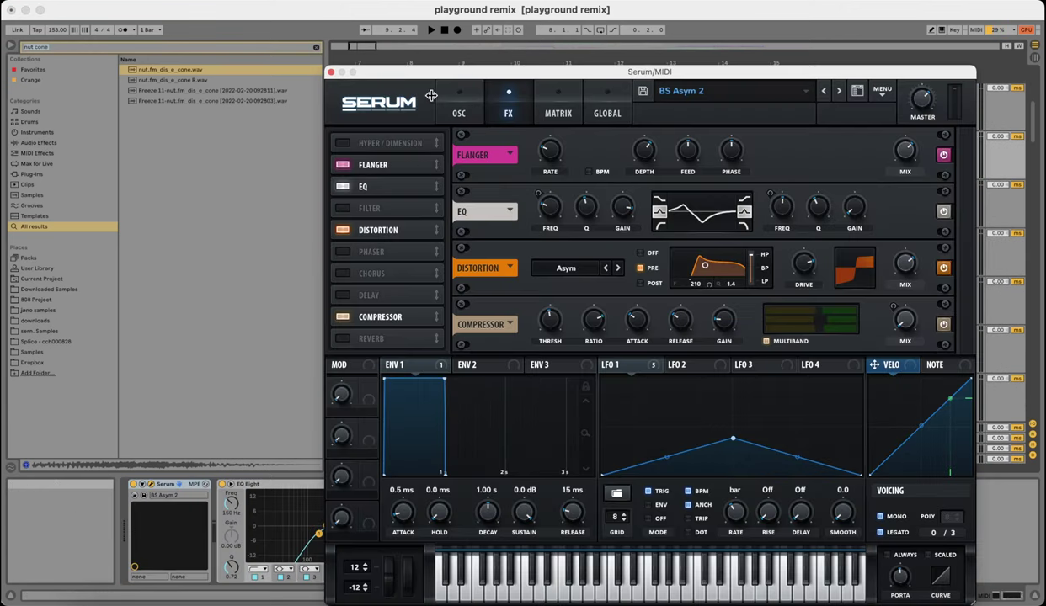
left_click(439, 97)
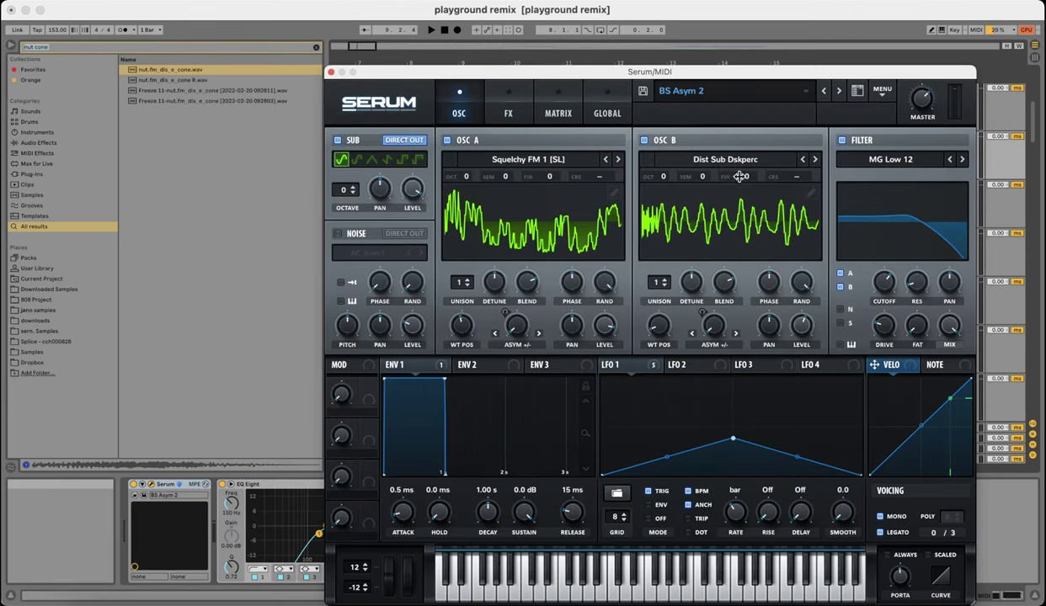
left_click(528, 159)
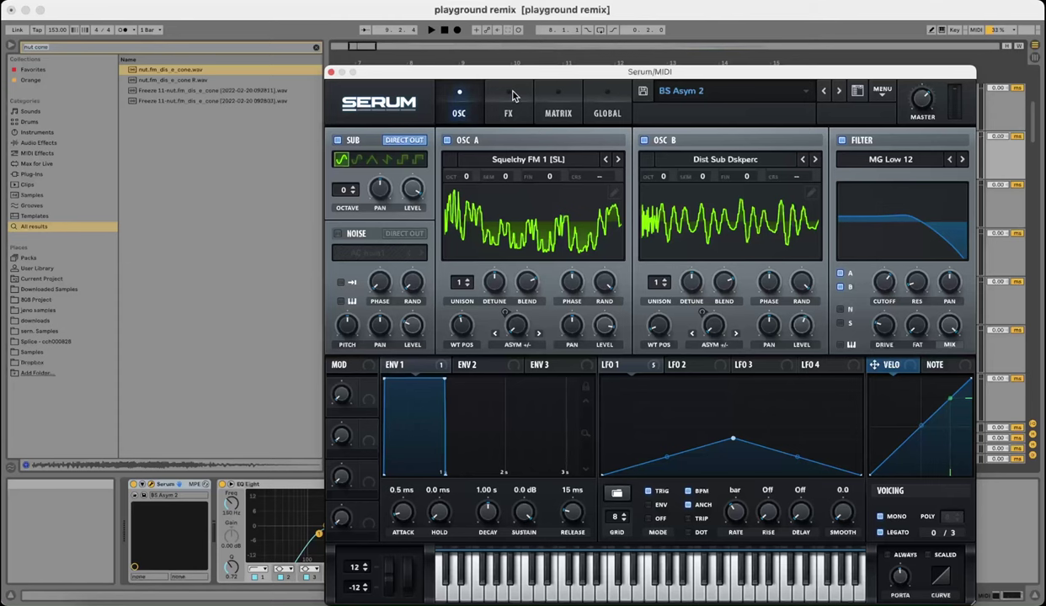
left_click(234, 37)
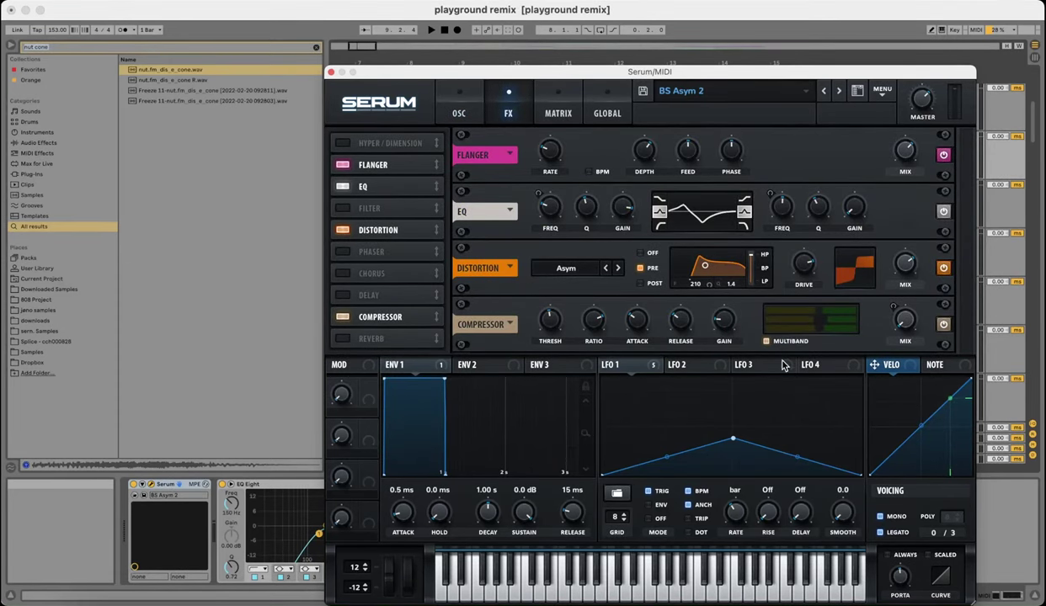
left_click(331, 72)
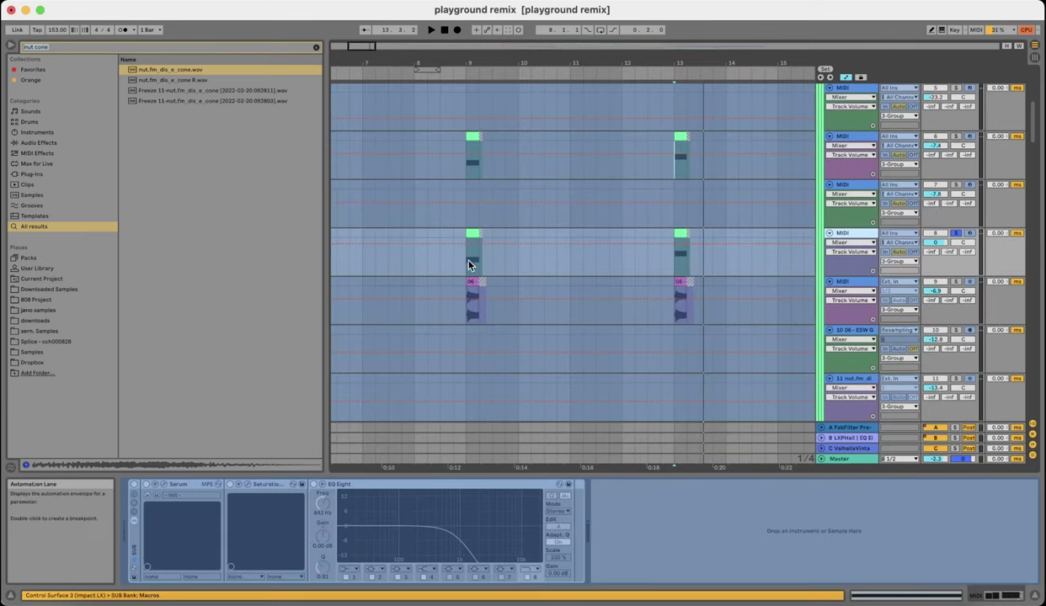
- Examine the sub layer on MIDI track 8 and its Serum, saturation and EQ Eight device chain
left_click(495, 253)
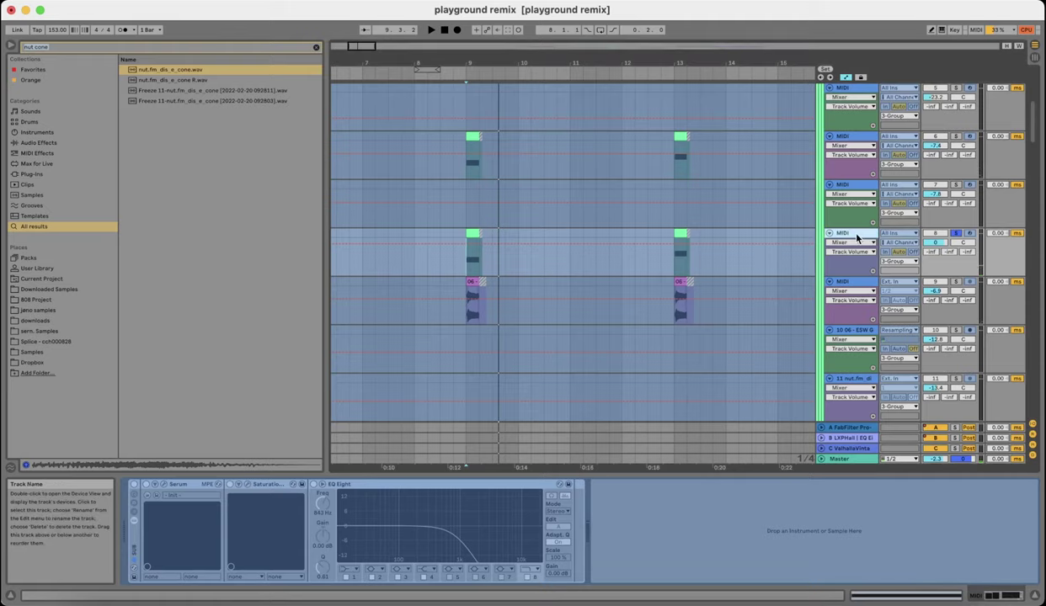
left_click_drag(665, 284, 657, 284)
scroll(656, 283, "right", 5)
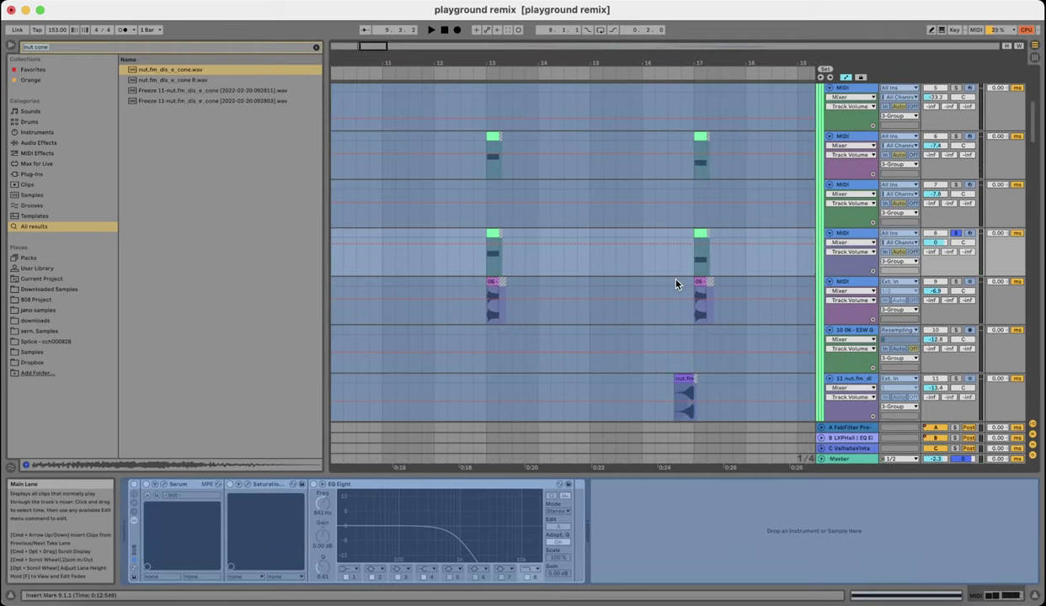
scroll(688, 276, "left", 3)
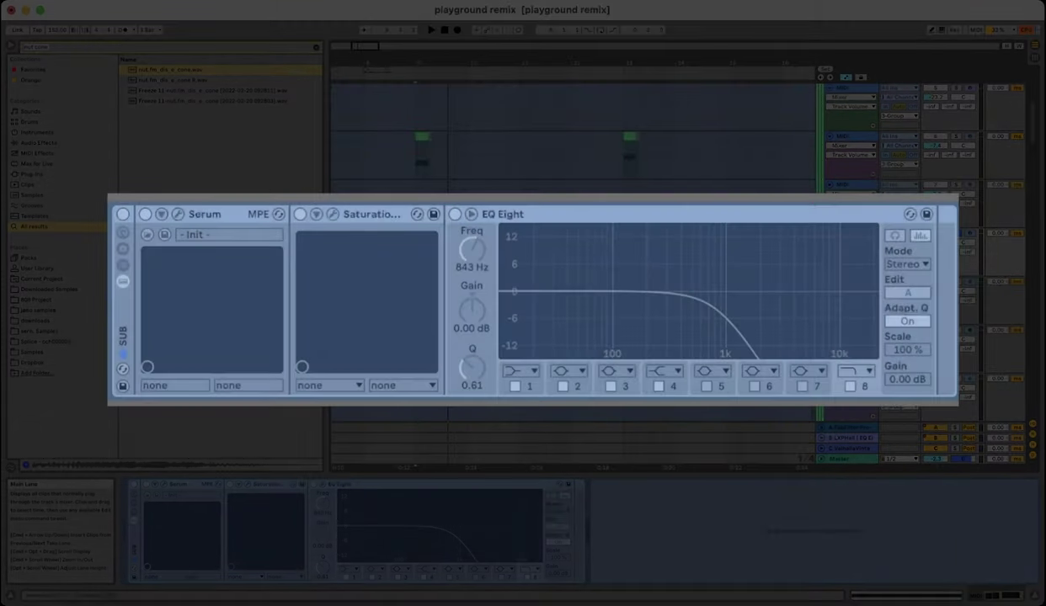
scroll(572, 275, "right", 2)
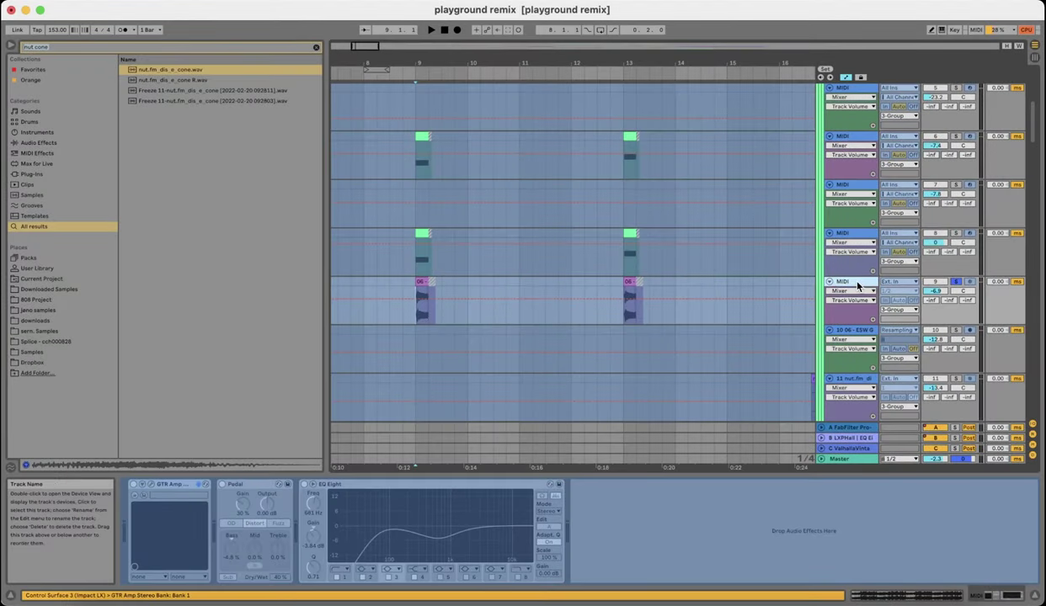
- Play the soloed guitar chug clip on track 9 from bar 9 and unfreeze the track
key("space")
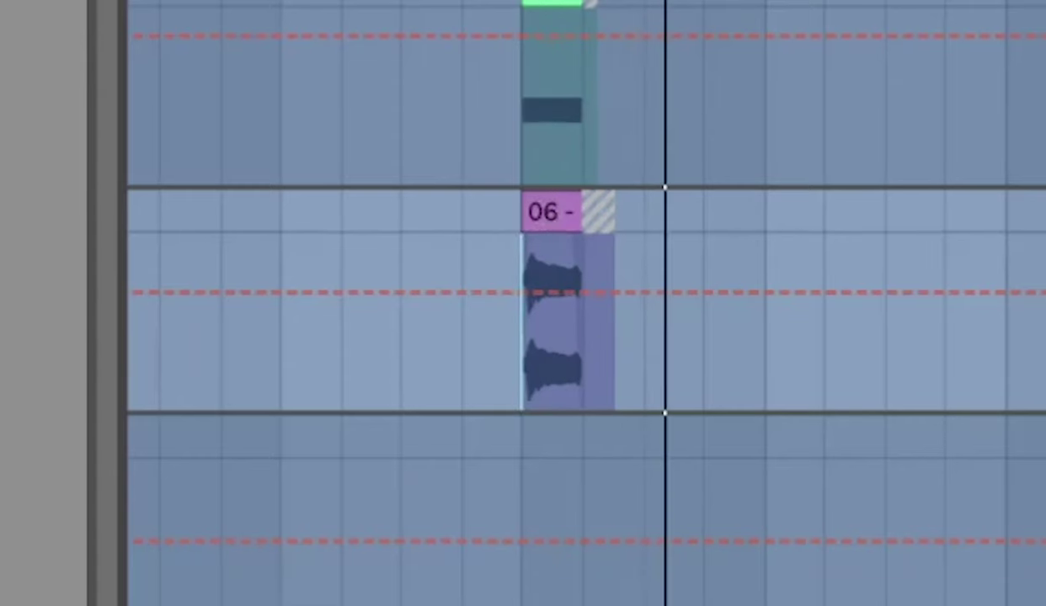
key("space")
right_click(840, 282)
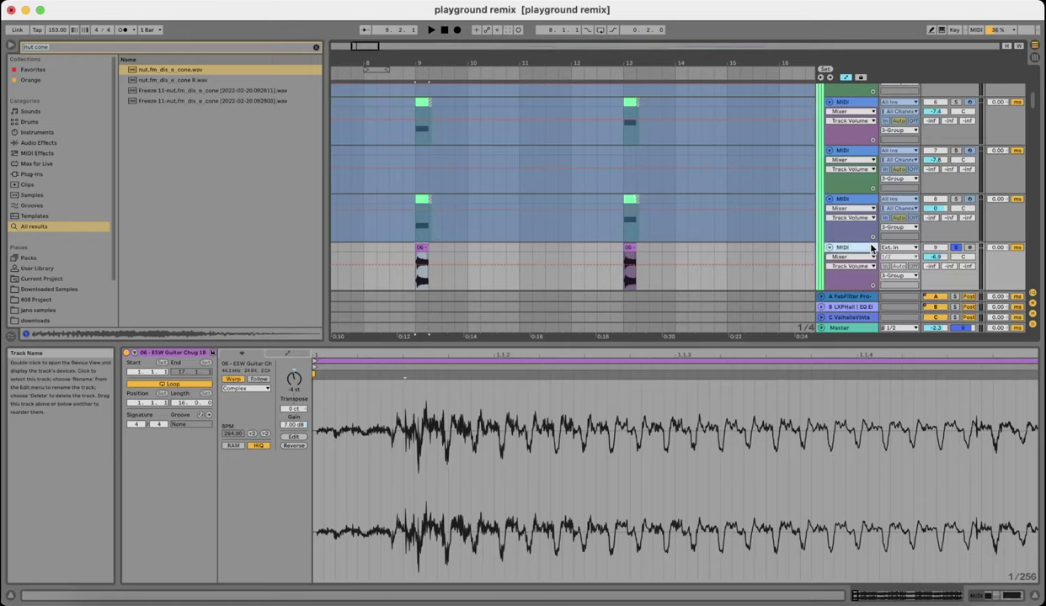
left_click(493, 399)
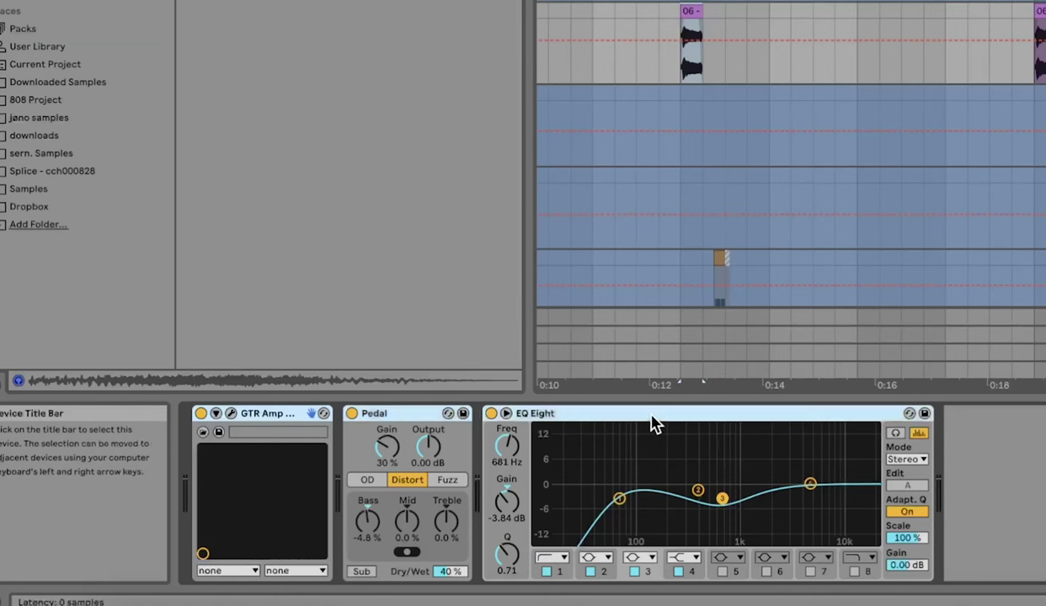
- Play the guitar chug from bar 9, examine its GTR Amp Stereo settings, and switch the Pedal effect back on
left_click(992, 314)
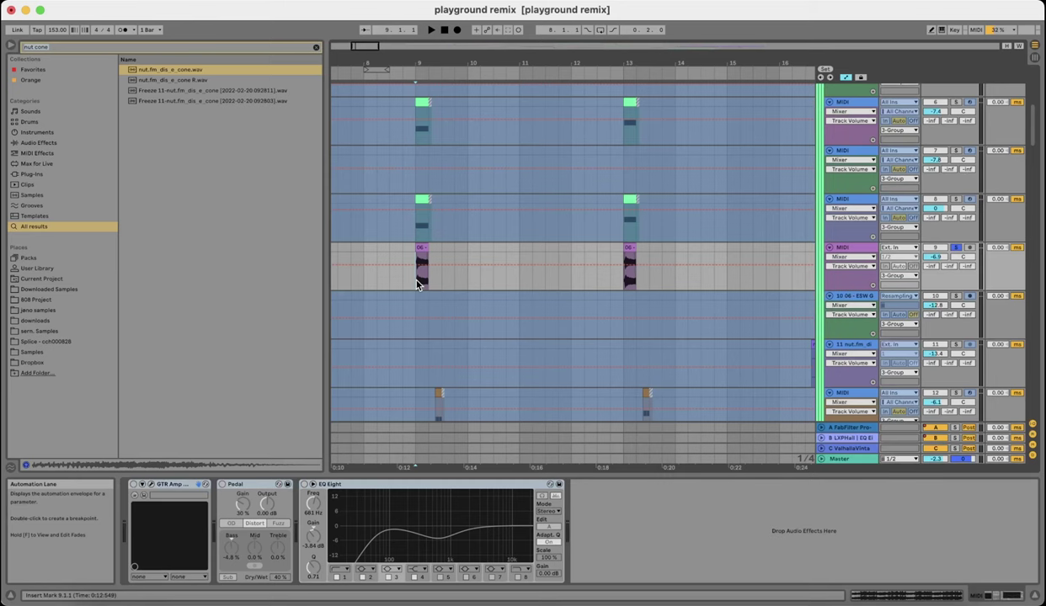
key("space")
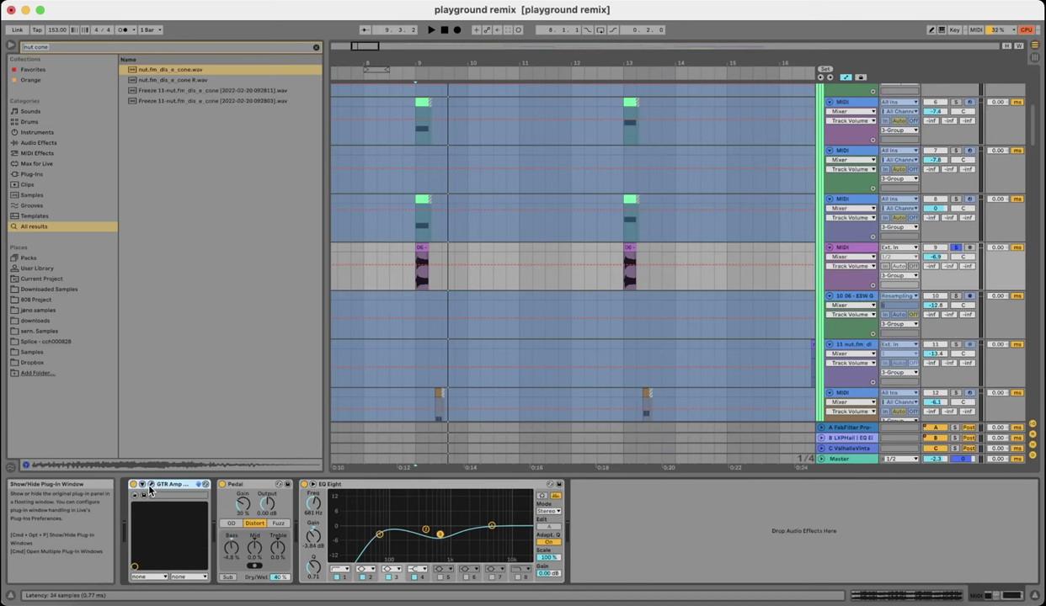
left_click(150, 488)
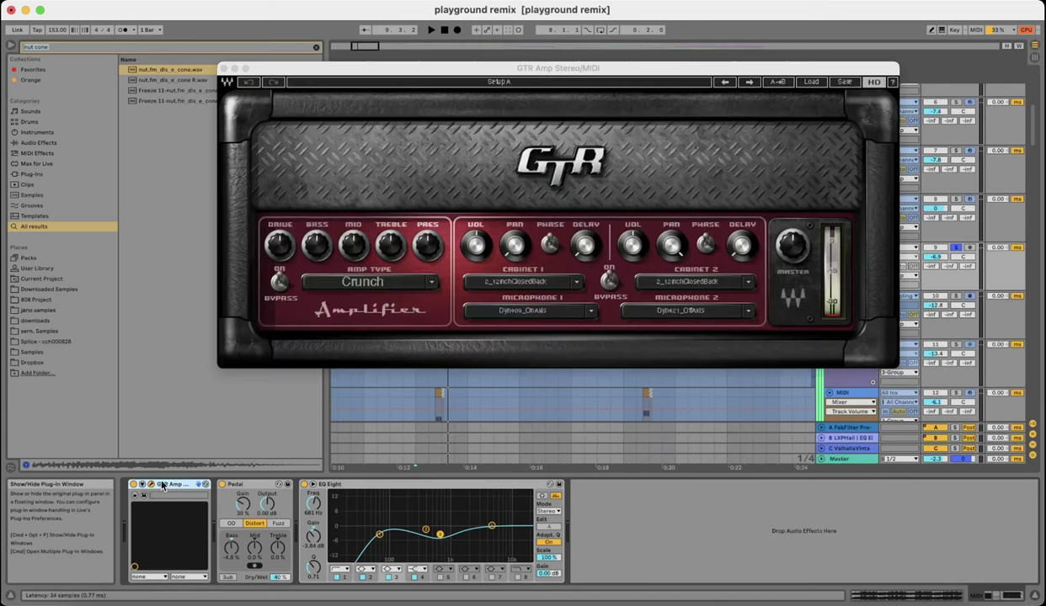
left_click_drag(661, 68, 655, 145)
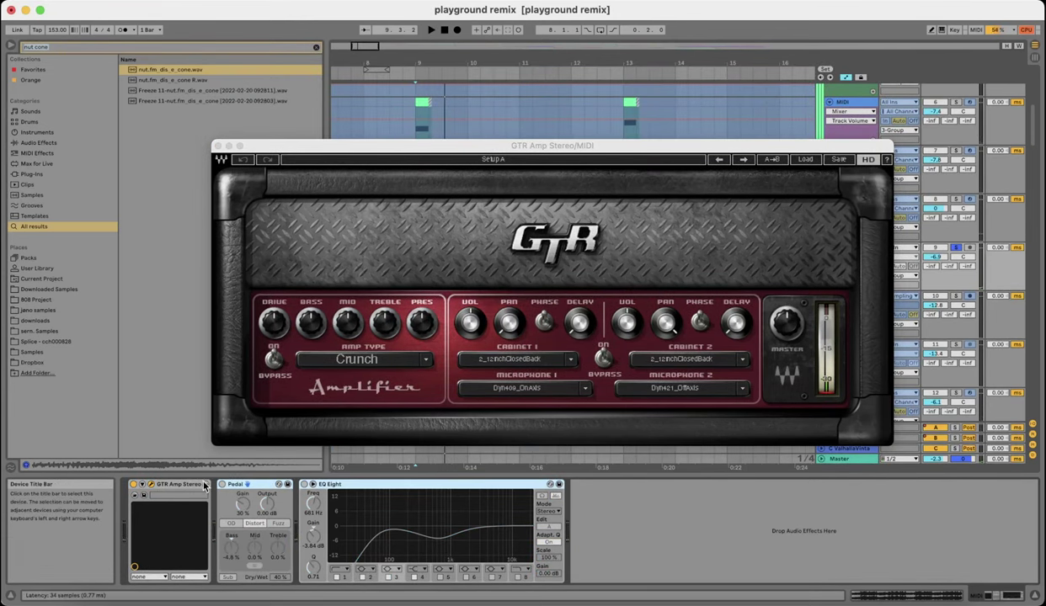
left_click(252, 487)
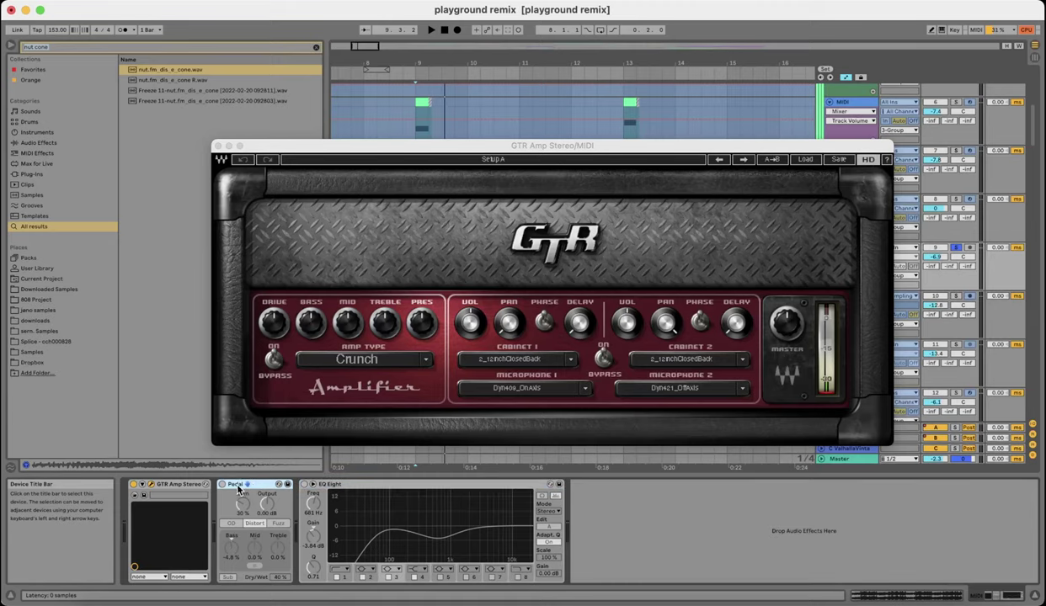
left_click(222, 484)
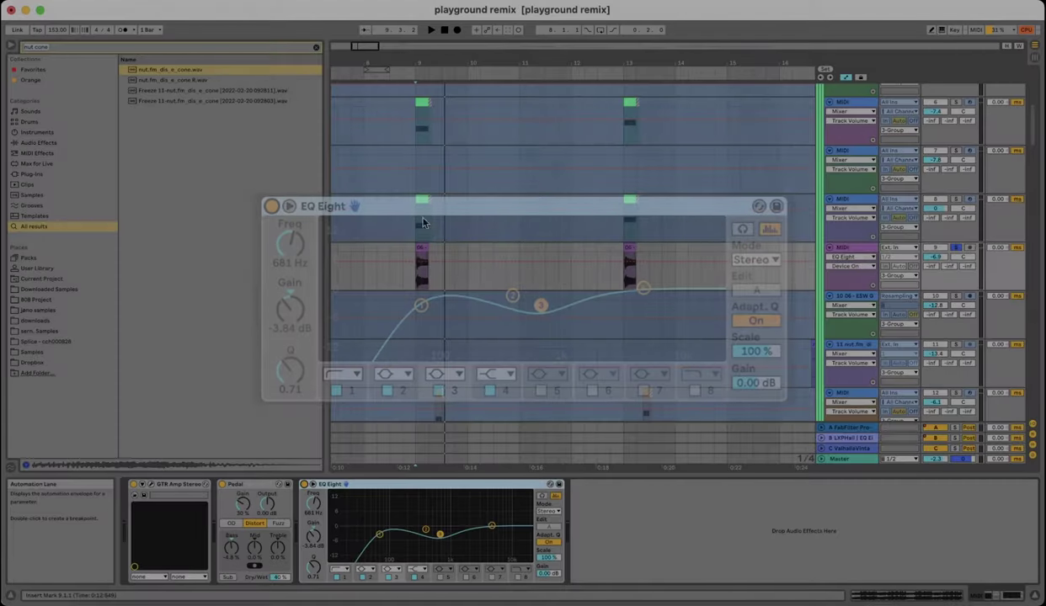
- Play the layered bass sounds of the 3 Group together from bar 9
scroll(488, 236, "up", 2)
scroll(912, 301, "up", 5)
scroll(912, 300, "down", 2)
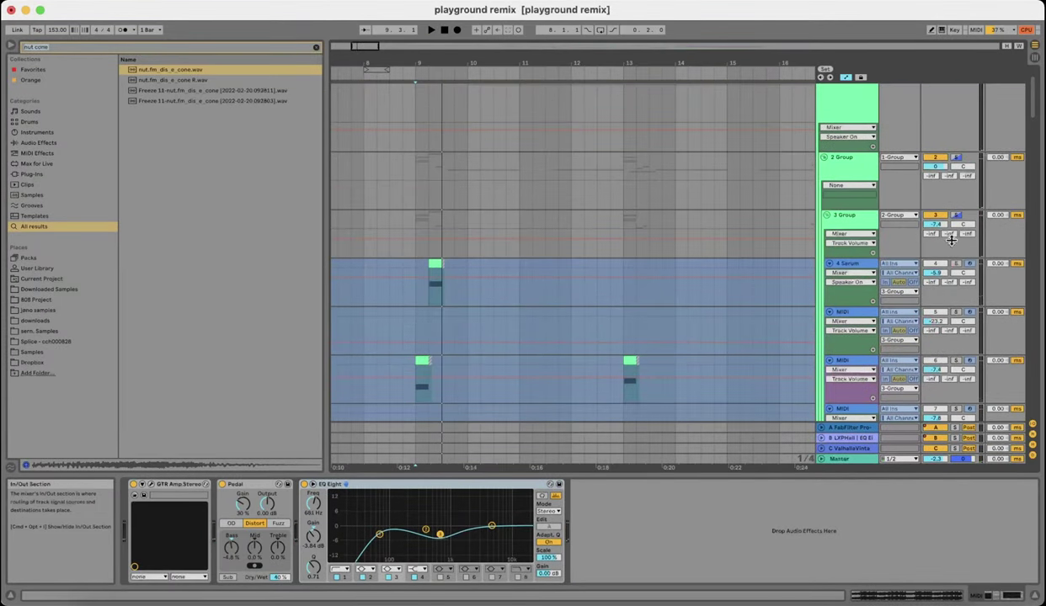
scroll(451, 320, "down", 8)
scroll(444, 312, "up", 2)
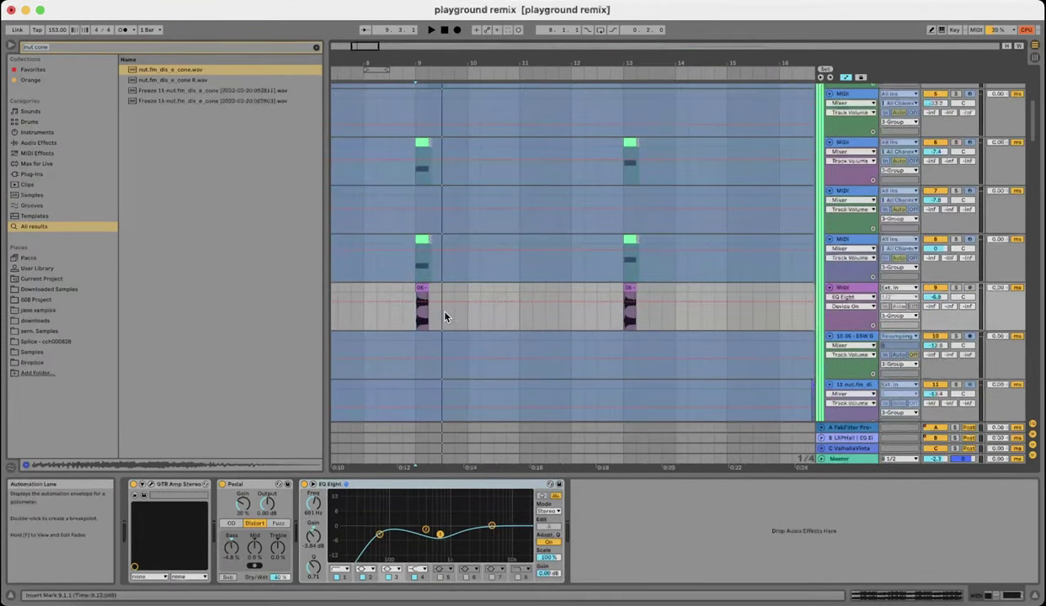
key("space")
key("space")
- Unfreeze the soloed 4 Serum track and play its clip from 9.2.1
scroll(445, 313, "up", 5)
left_click(435, 324)
scroll(504, 328, "down", 3)
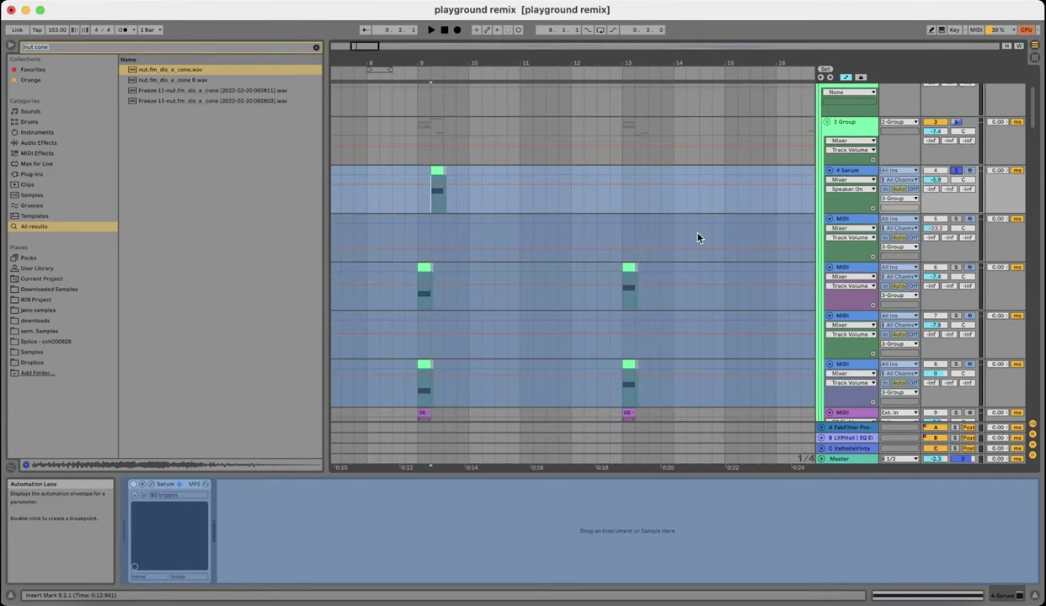
left_click(866, 174)
key("space")
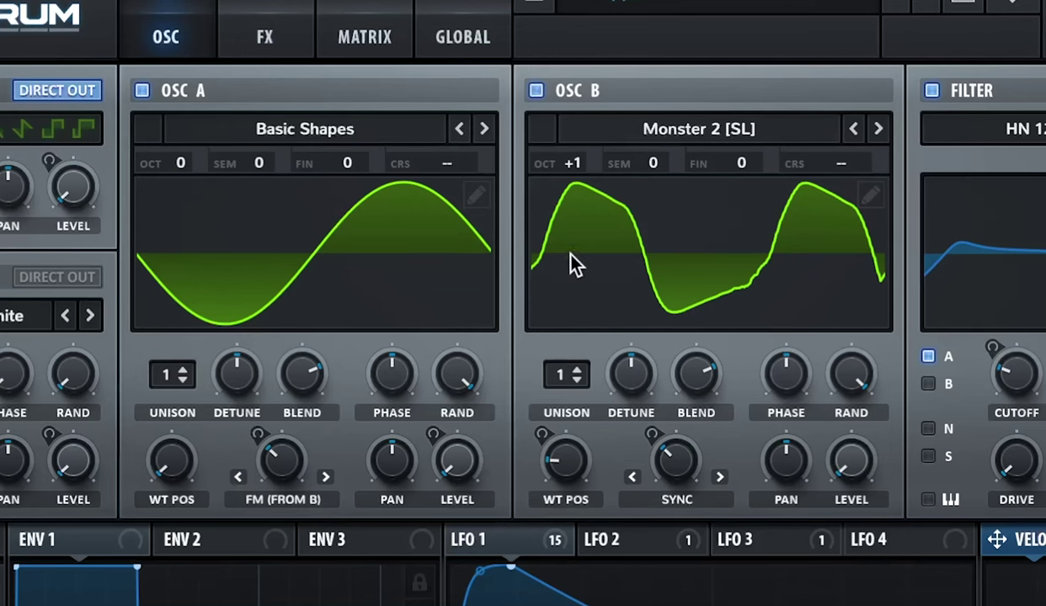
- Look through the Spectral wavetables for OSC B of the BS trippin patch, keeping Monster 2 [SL]
left_click(712, 135)
mouse_move(245, 392)
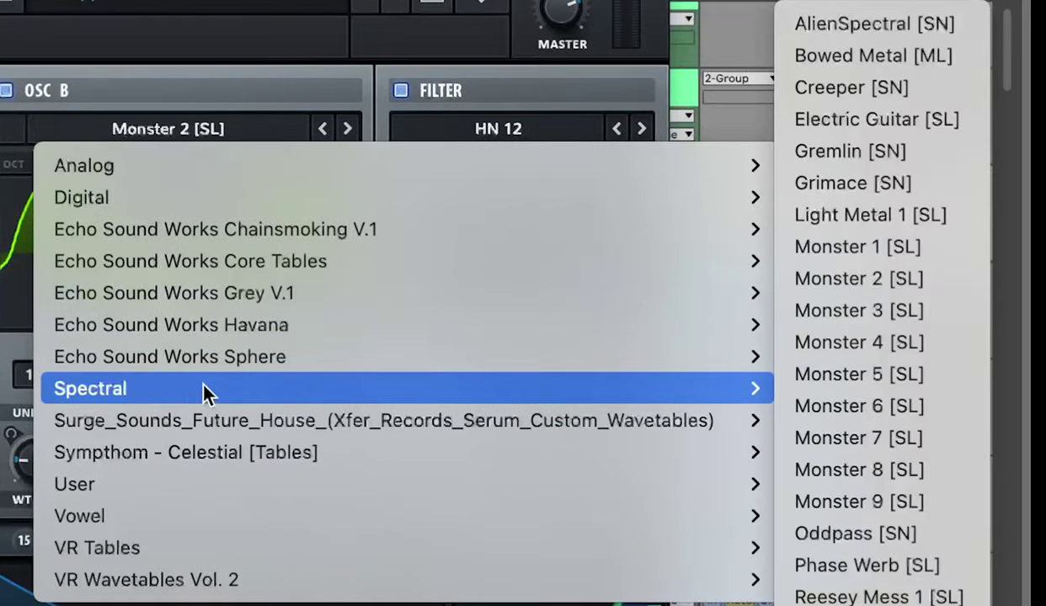
left_click(917, 268)
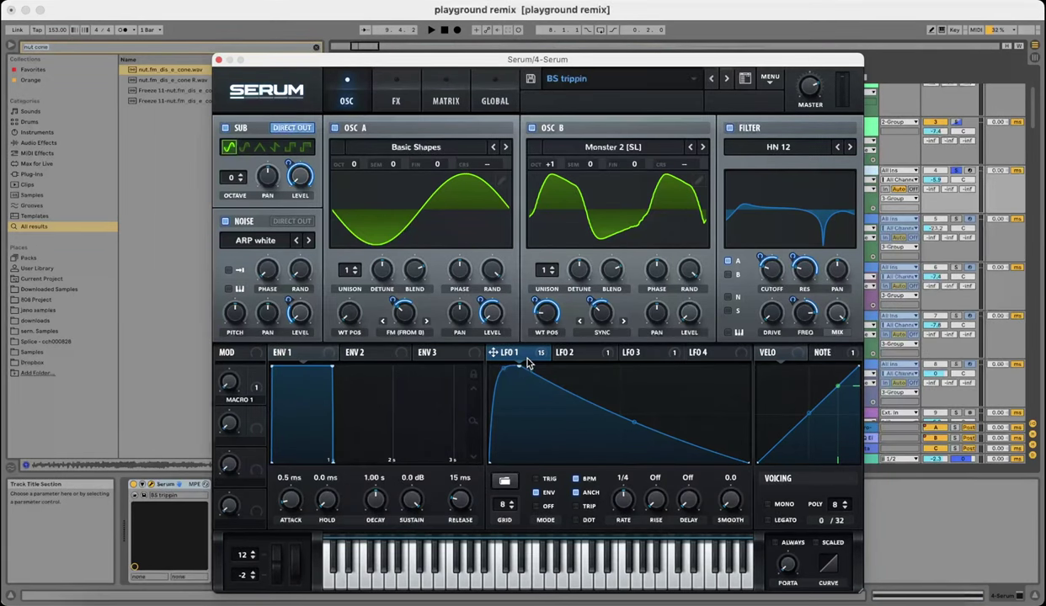
- Examine the effects rack of the BS trippin patch, from the EQ down to the Reverb-type filter
left_click(396, 100)
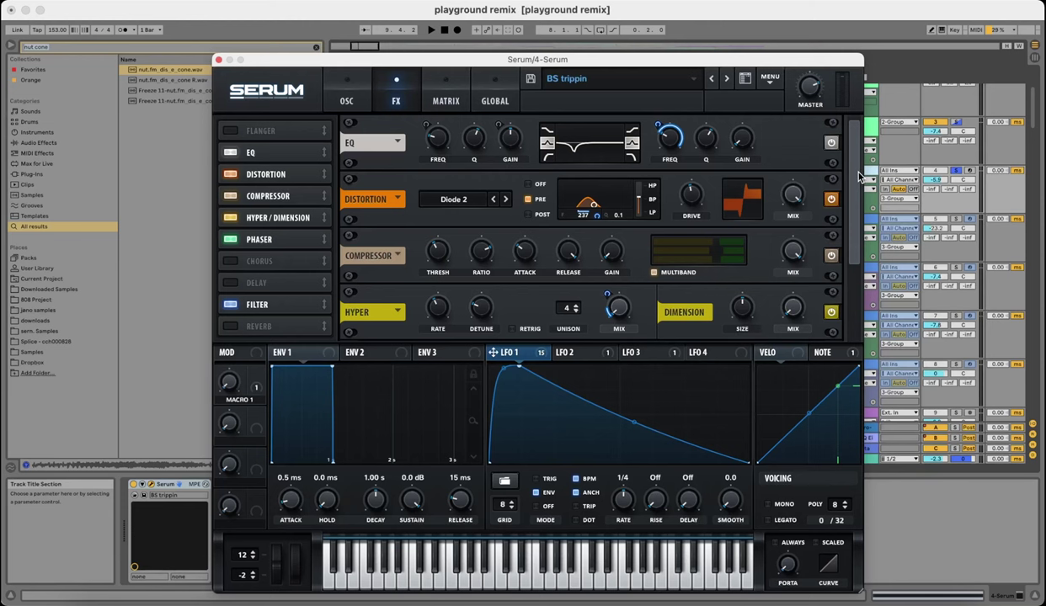
scroll(738, 175, "down", 1)
scroll(738, 175, "up", 1)
left_click(624, 297)
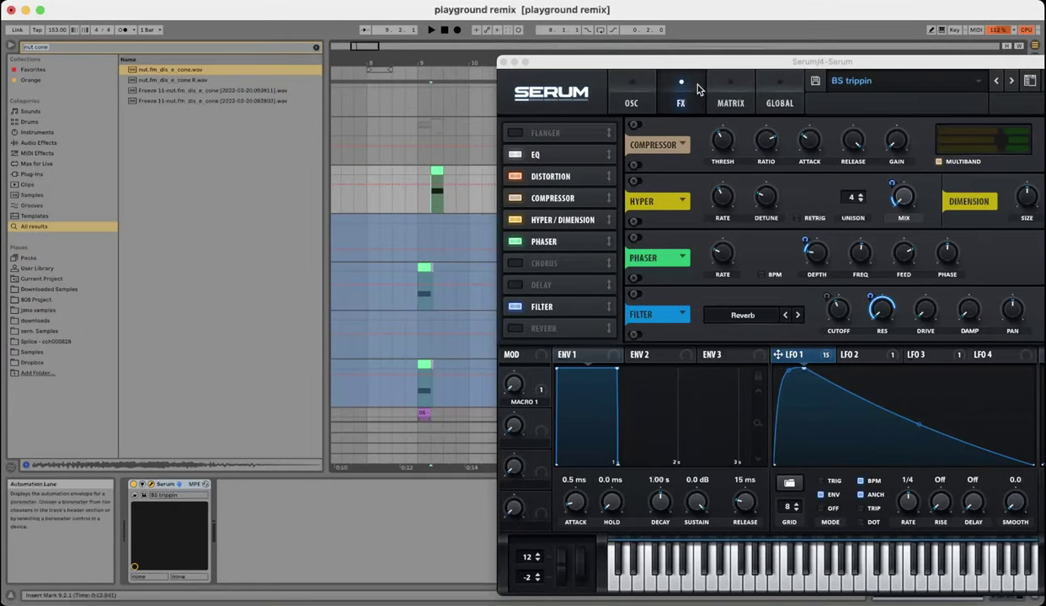
- Bypass the rack's Filter effect for comparison, switch it back on, and close the Serum window
left_click(515, 306)
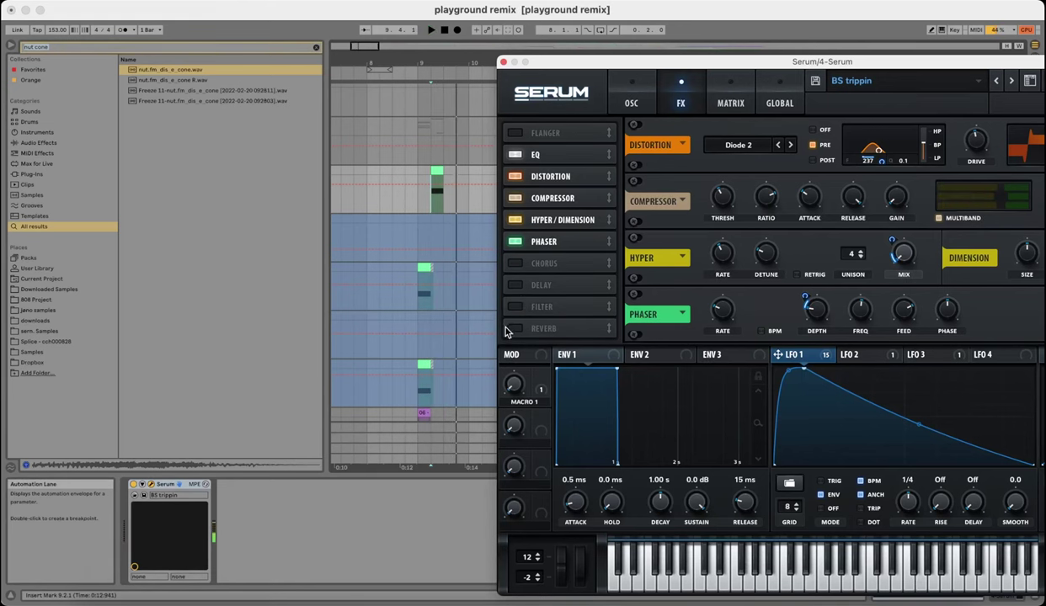
left_click(512, 317)
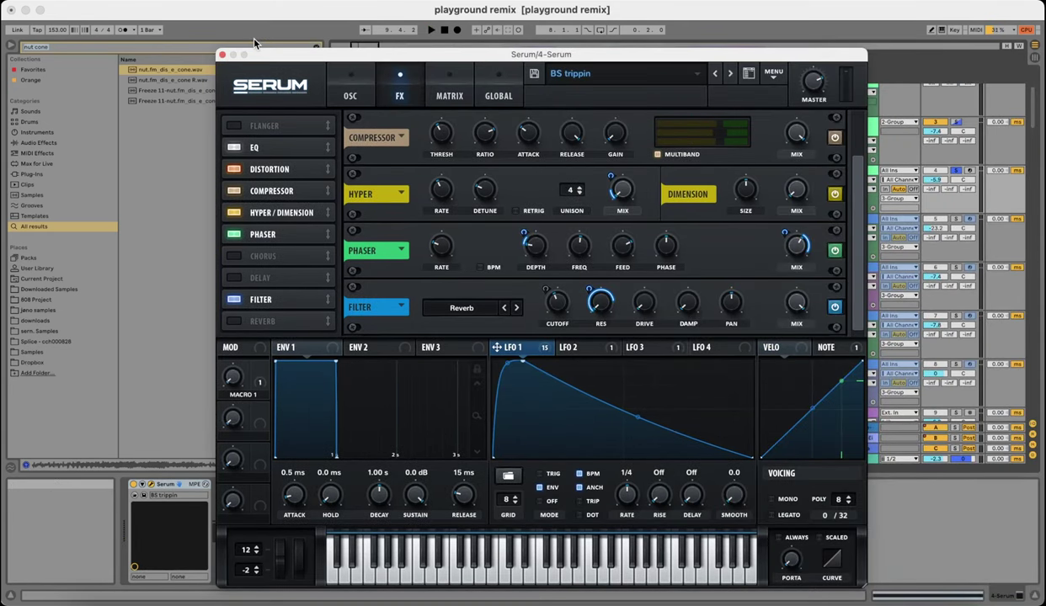
left_click(222, 54)
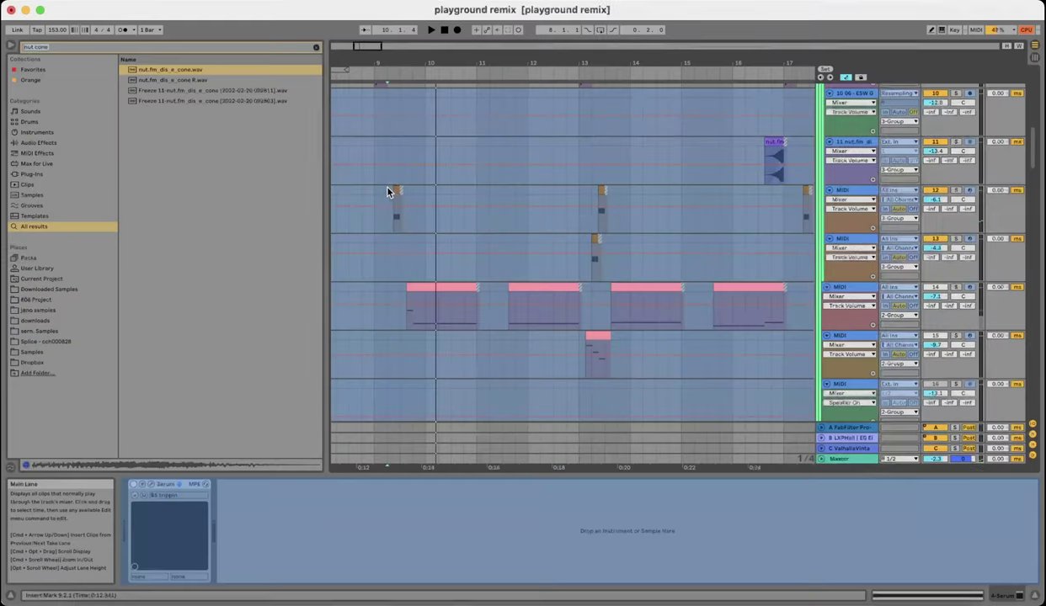
- Examine the oscillators and effects of track 12's Serum patch BS_FM_noise_1, and close the plug-in window
scroll(391, 194, "up", 3)
left_click(396, 203)
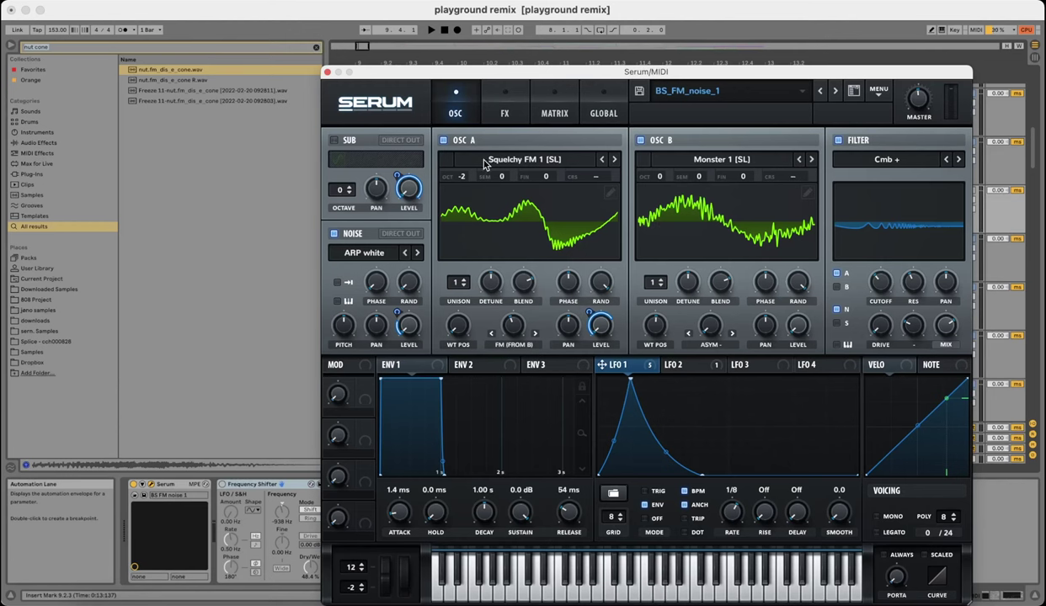
left_click(505, 110)
left_click(470, 108)
left_click(505, 111)
left_click(456, 101)
left_click(327, 72)
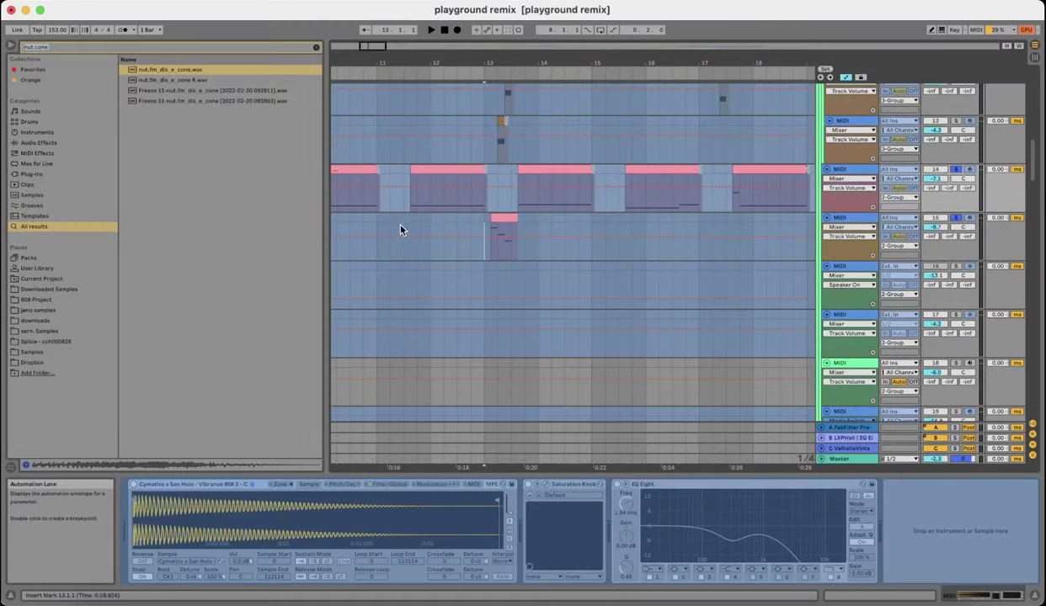
- Play the soloed 808 tracks 14 and 15 around bar 13 and examine their sampler, Saturation Knob and EQ Eight chain
left_click(541, 250)
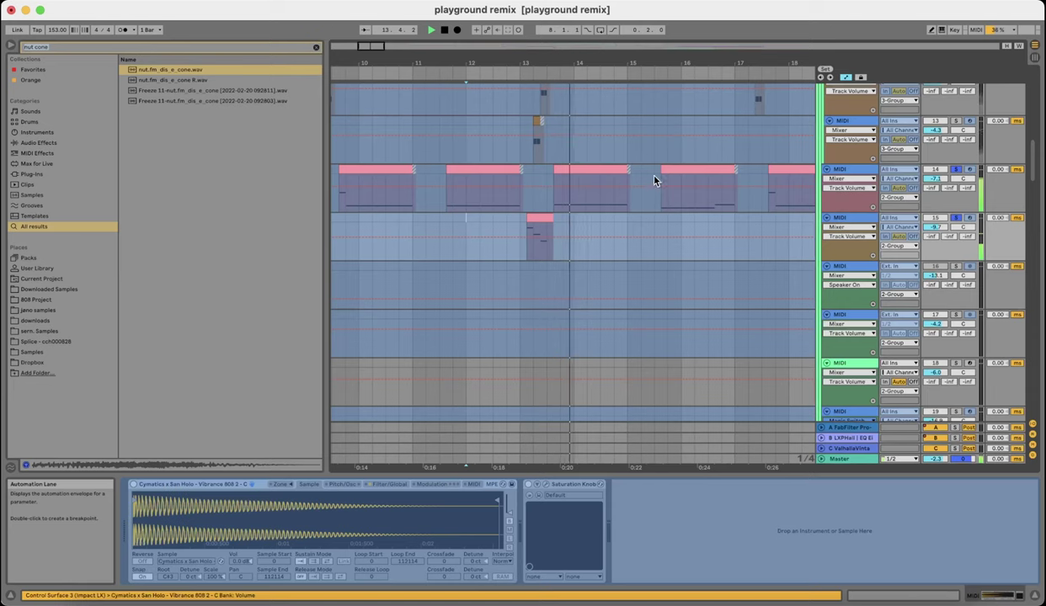
scroll(591, 239, "right", 2)
scroll(577, 237, "down", 3)
scroll(581, 236, "right", 1)
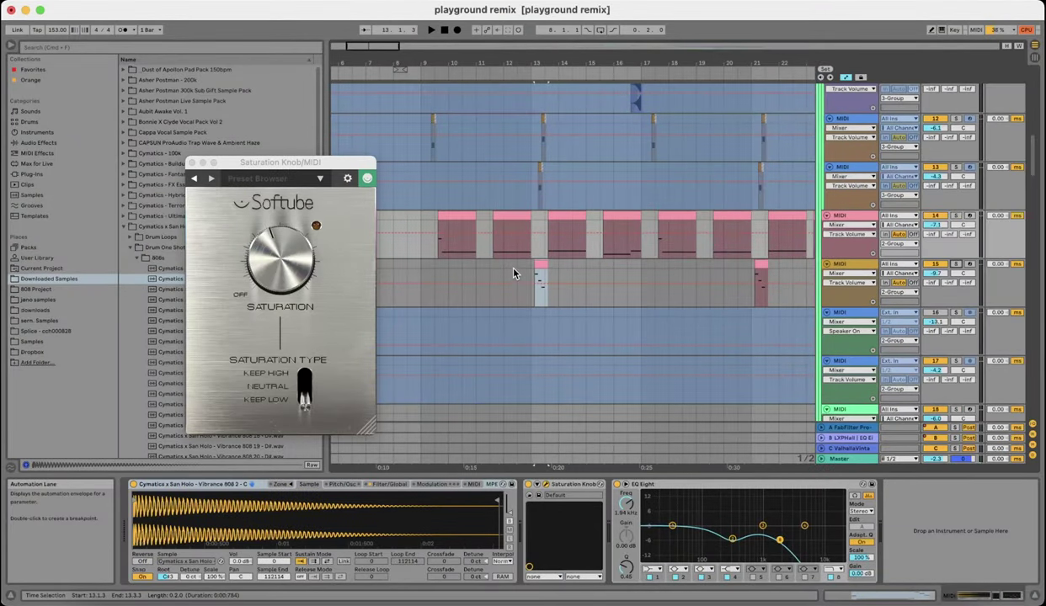
left_click(515, 269)
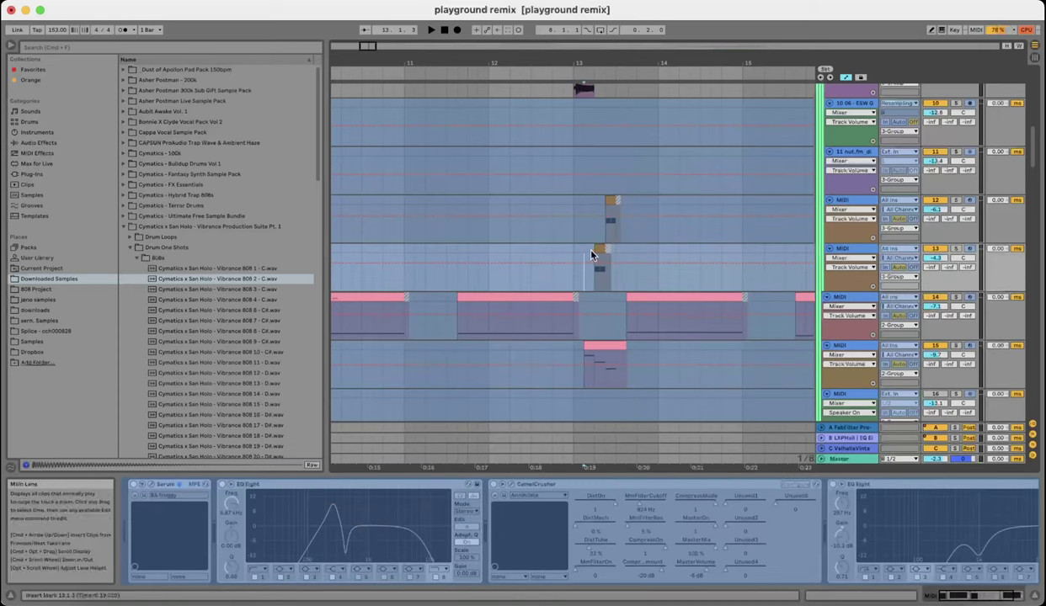
- Play the layers from 13.1.3, and unfreeze MIDI track 13 with its solo on
key("space")
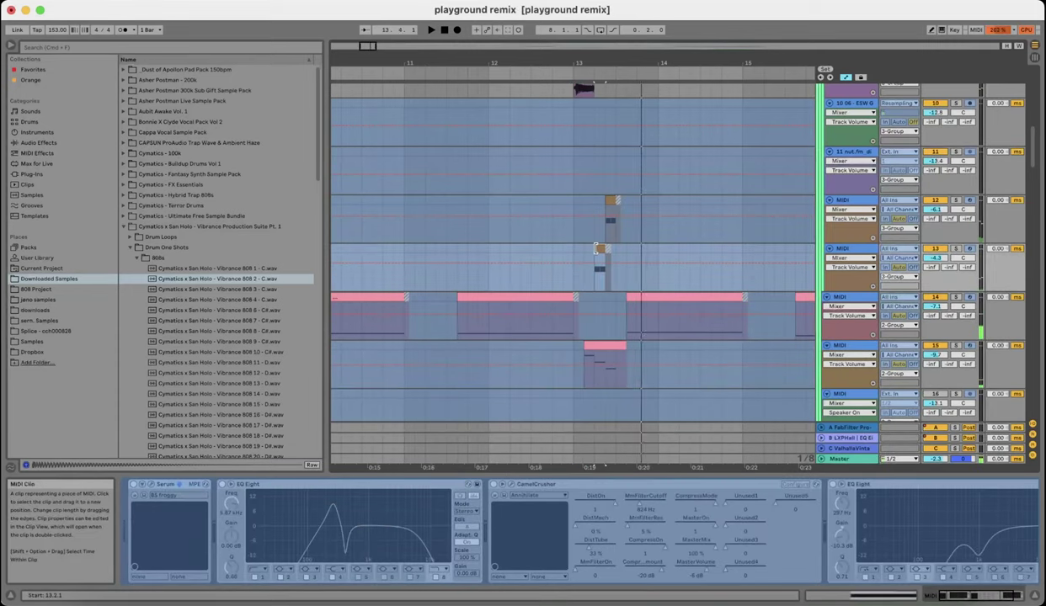
key("space")
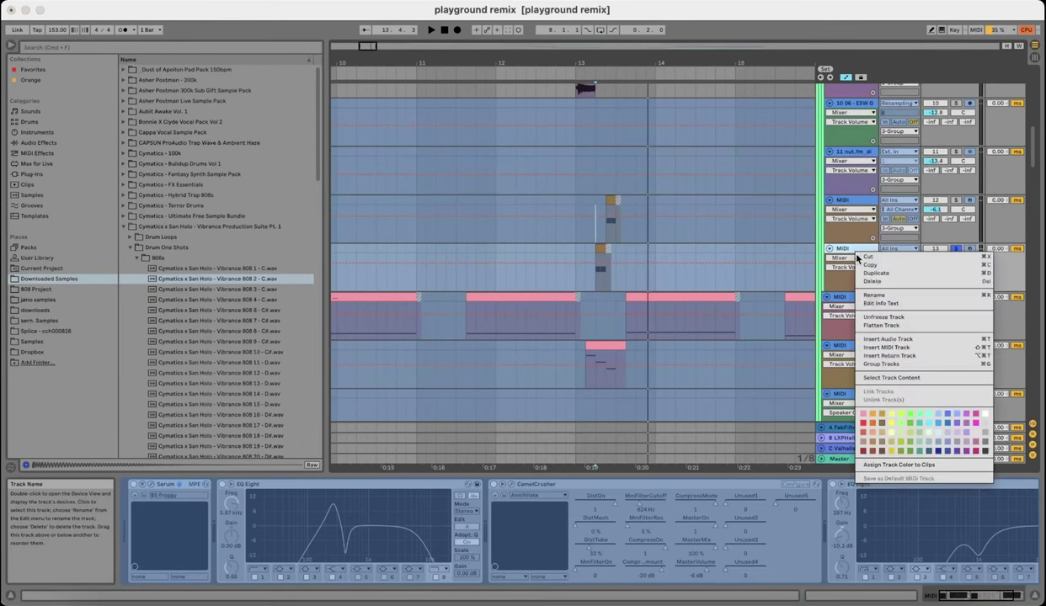
left_click(894, 318)
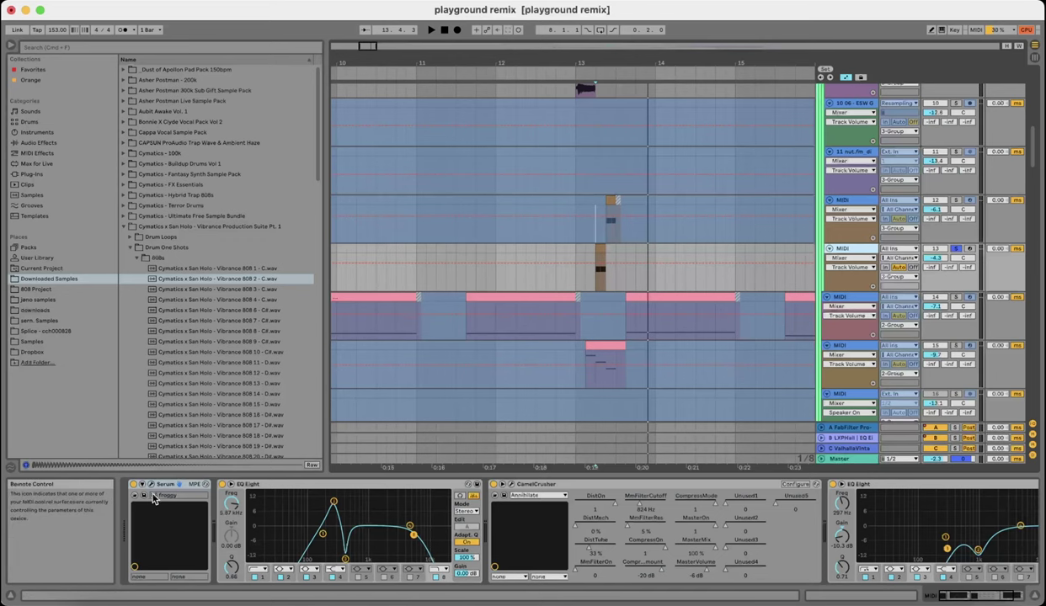
- Play track 13 and examine the oscillators and effects of its Serum patch BS_froggy
key("space")
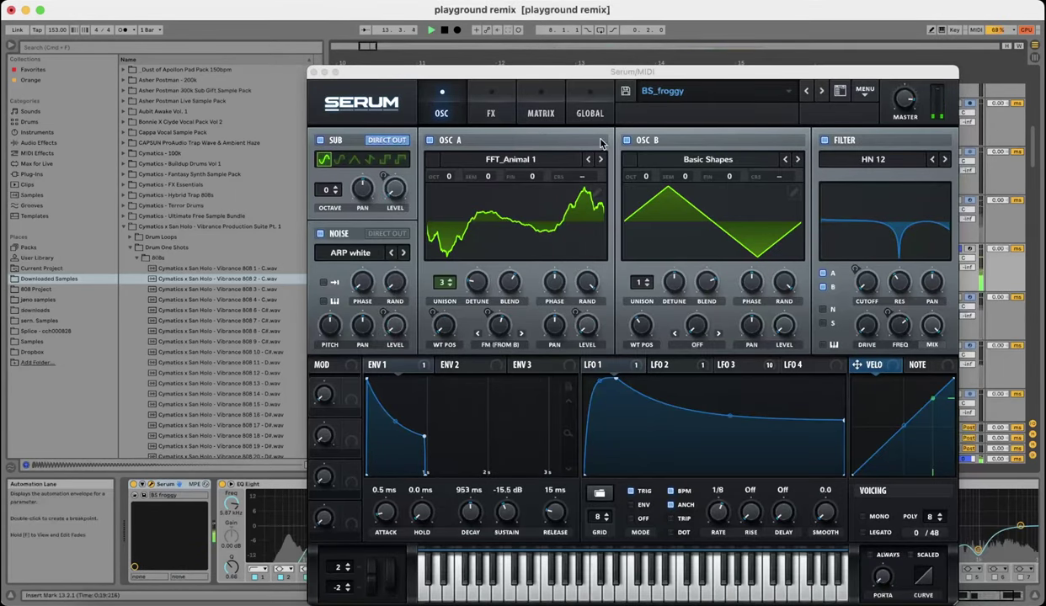
key("space")
left_click(487, 108)
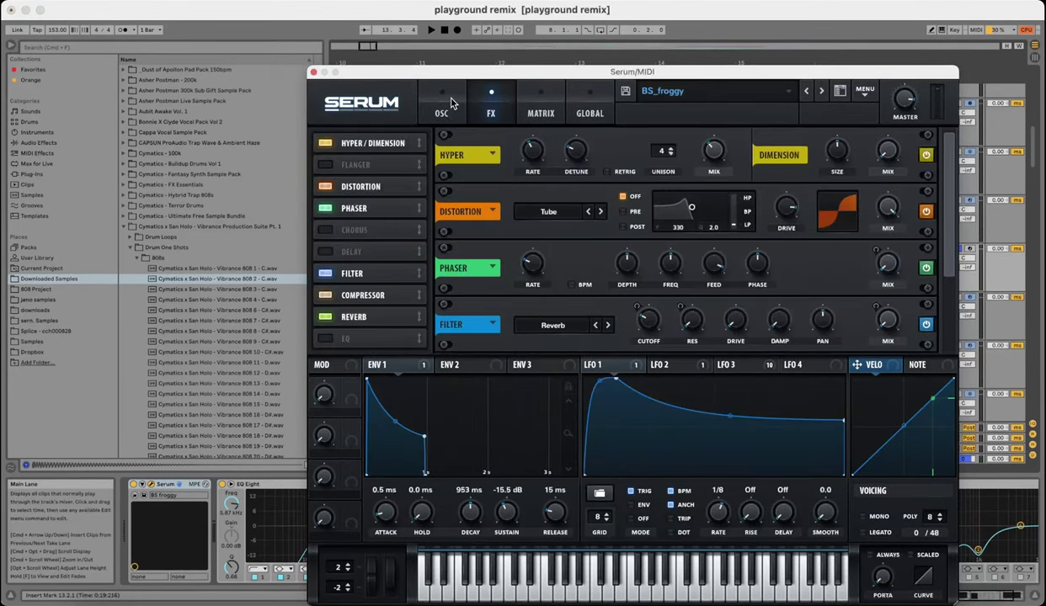
scroll(927, 135, "down", 3)
scroll(928, 128, "up", 3)
left_click(444, 108)
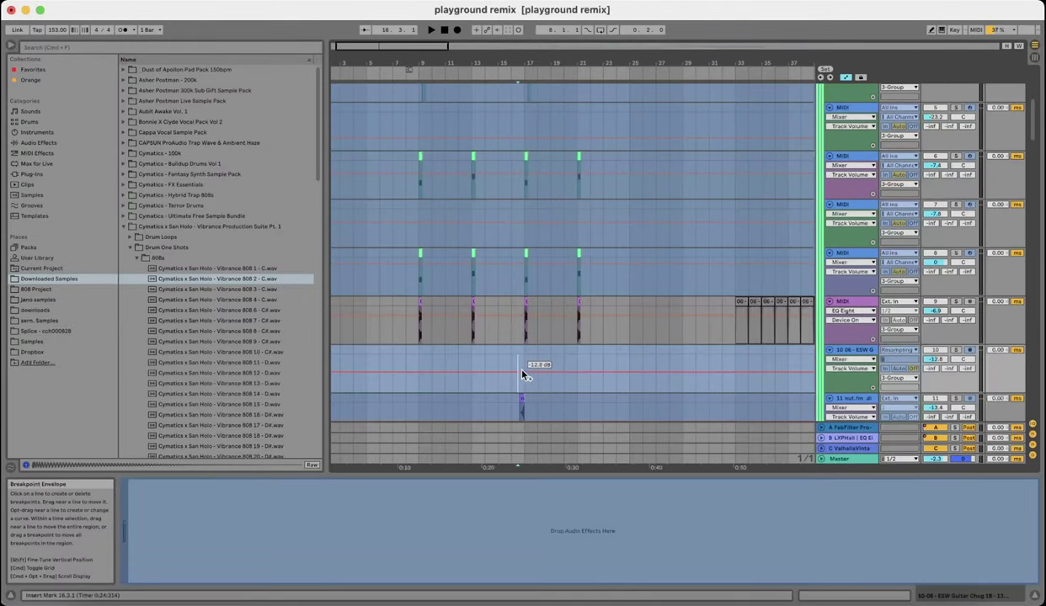
- Play the nut.fm_dis_e_cone clip on track 11 from 16.3.1 into bar 17, and review the tracks beneath it
scroll(581, 387, "down", 5)
scroll(479, 289, "up", 5)
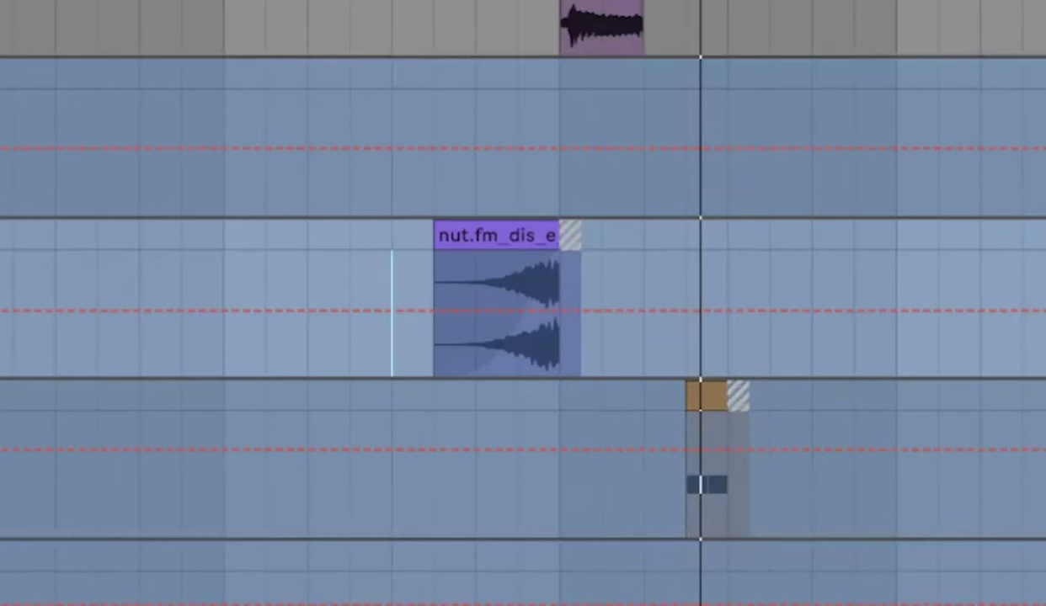
key("space")
key("space")
key("minus")
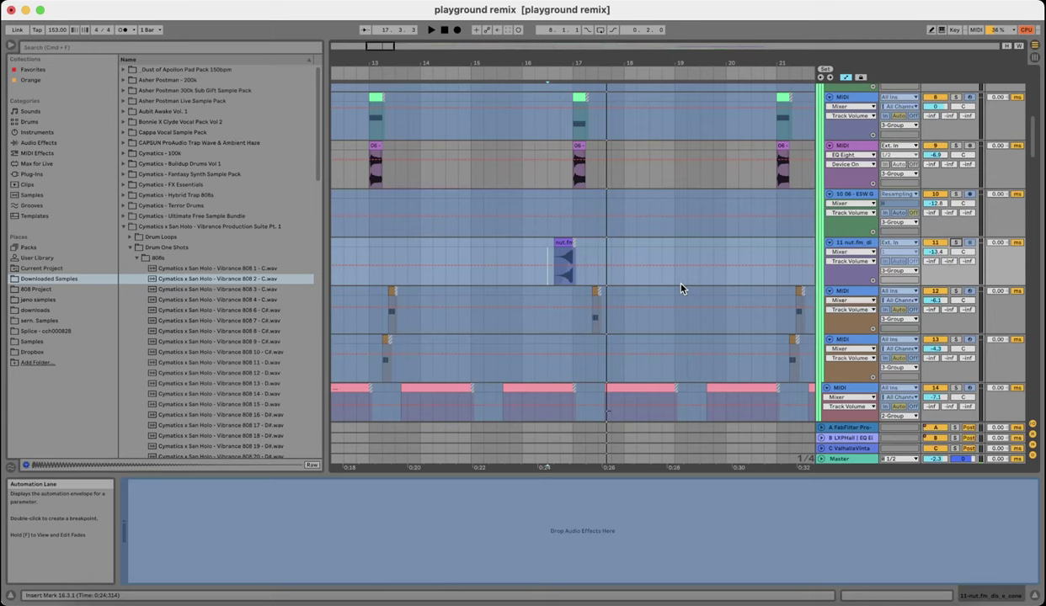
scroll(574, 326, "down", 5)
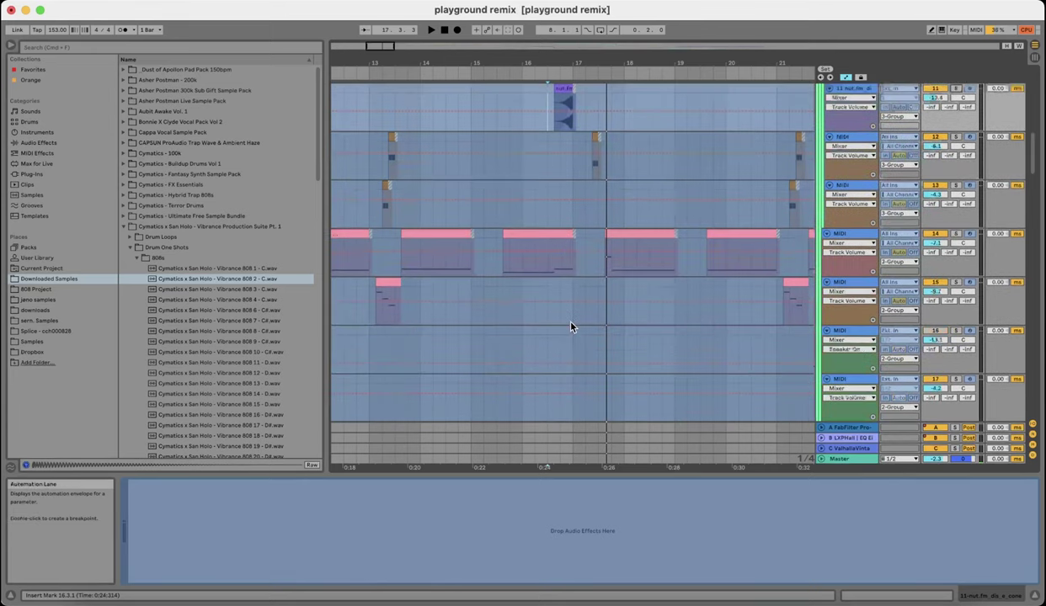
scroll(538, 320, "down", 3)
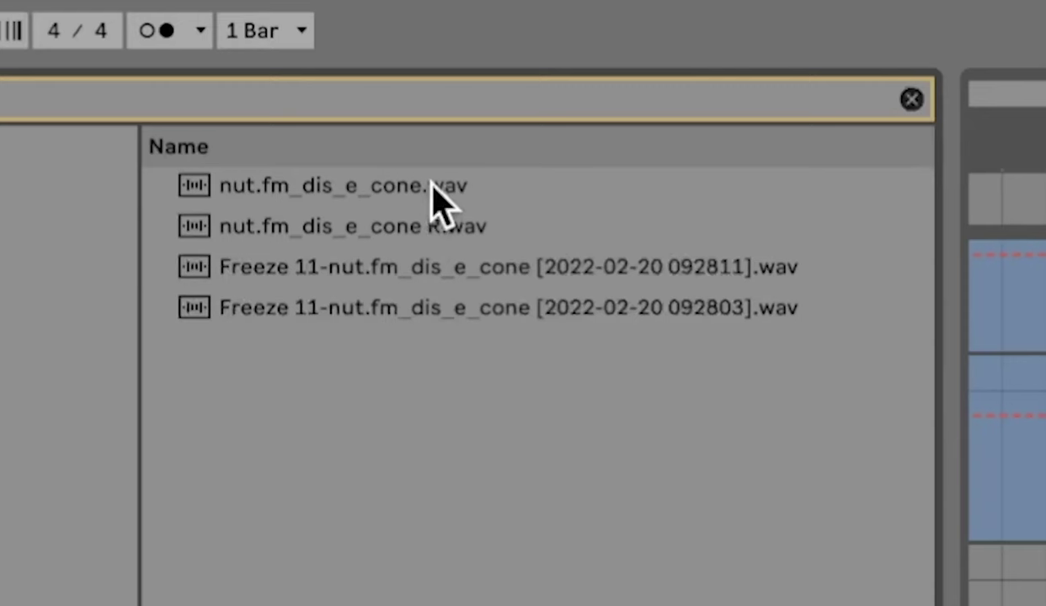
- Preview nut.fm_dis_e_cone.wav from the search results and review the layered tracks of groups 2 and 3 between bars 9 and 25
left_click(194, 73)
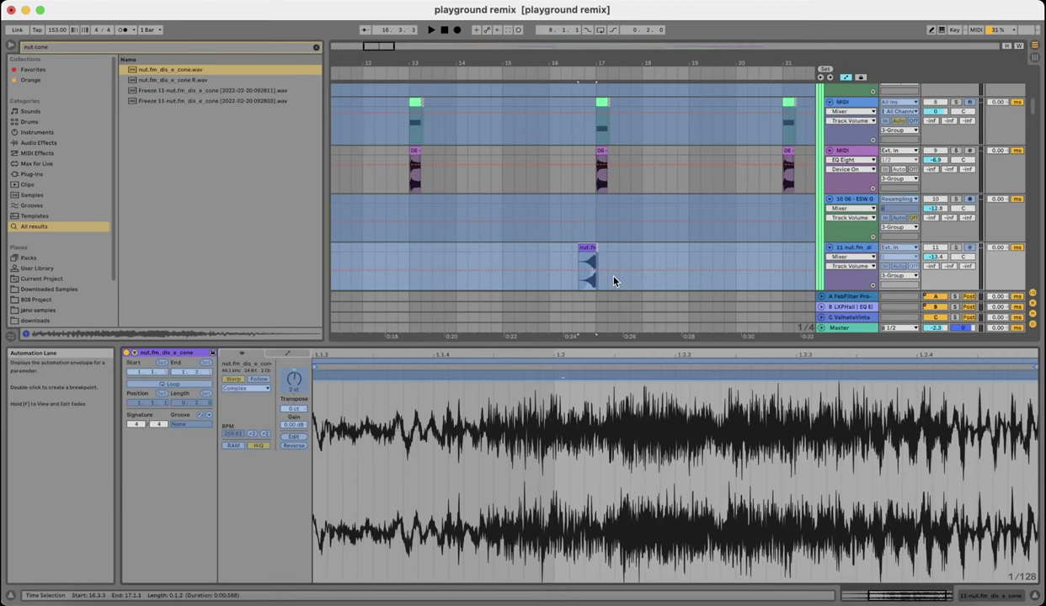
scroll(614, 275, "up", 5)
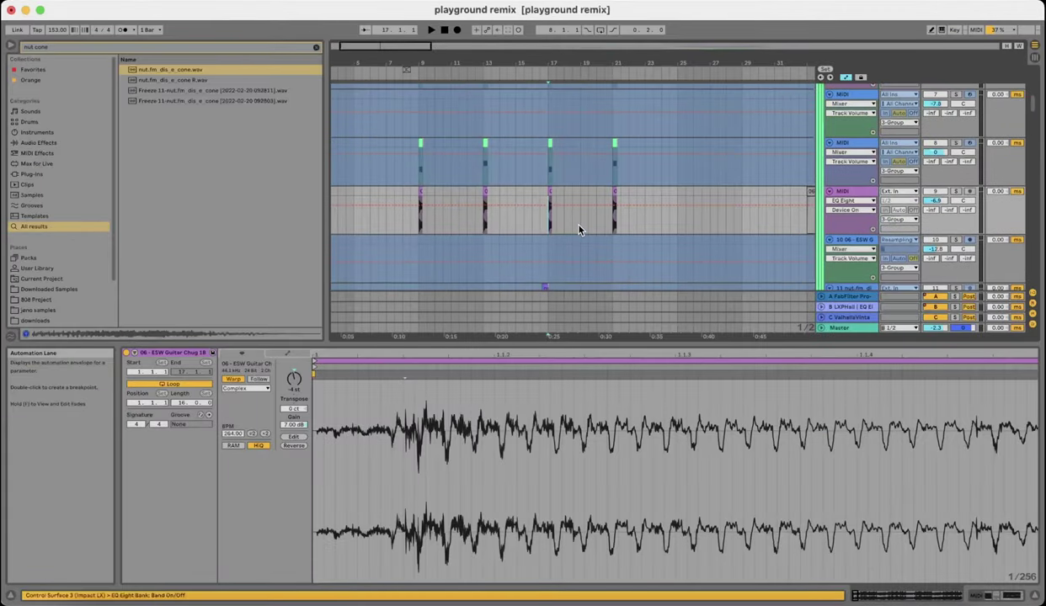
scroll(578, 227, "up", 6)
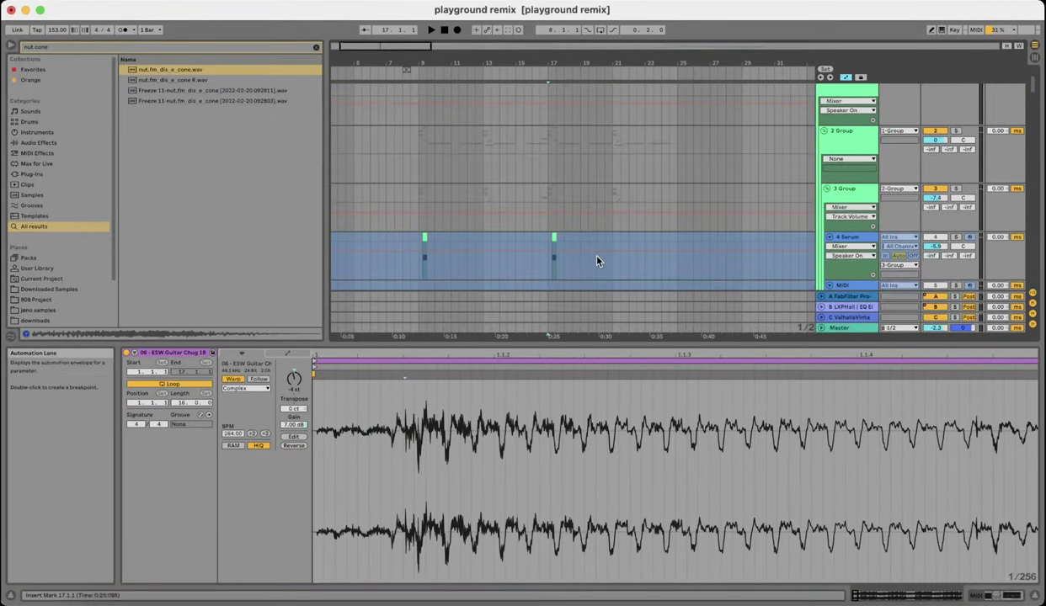
scroll(589, 244, "down", 6)
scroll(603, 223, "up", 3)
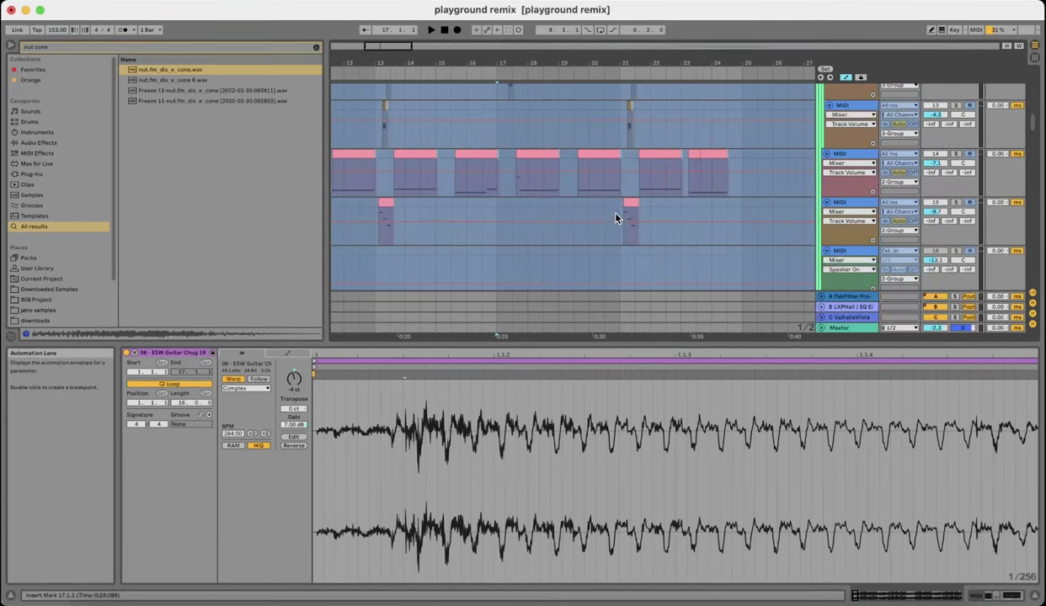
scroll(589, 199, "up", 2)
scroll(623, 190, "up", 4)
scroll(652, 193, "down", 5)
scroll(640, 206, "up", 5)
- Review the MIDI tracks of the section starting at bar 25, and expand and play soloed group 24 from bar 31
left_click(586, 93)
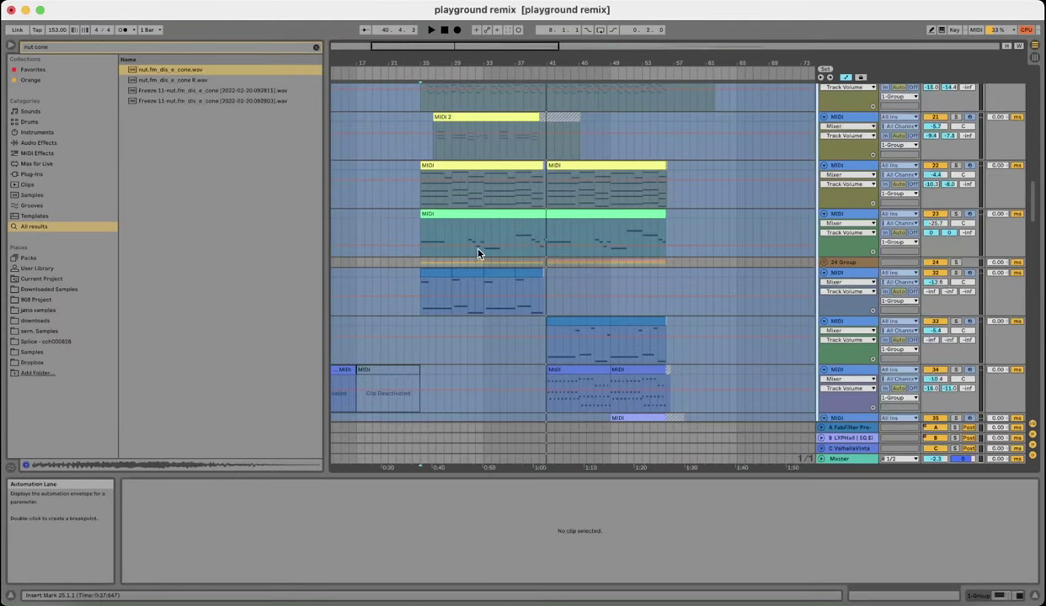
scroll(478, 252, "left", 2)
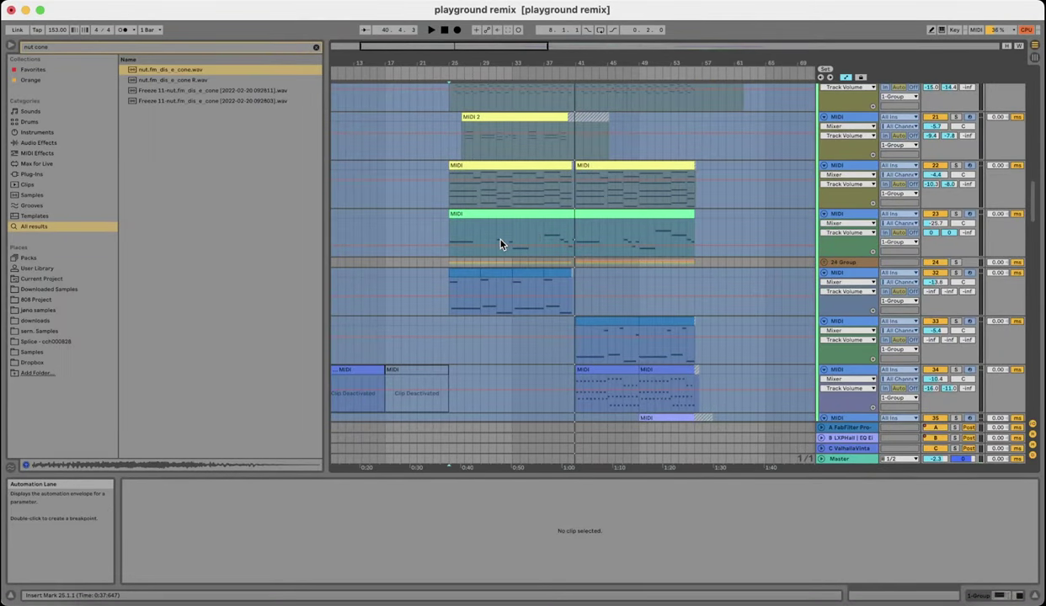
left_click(466, 271)
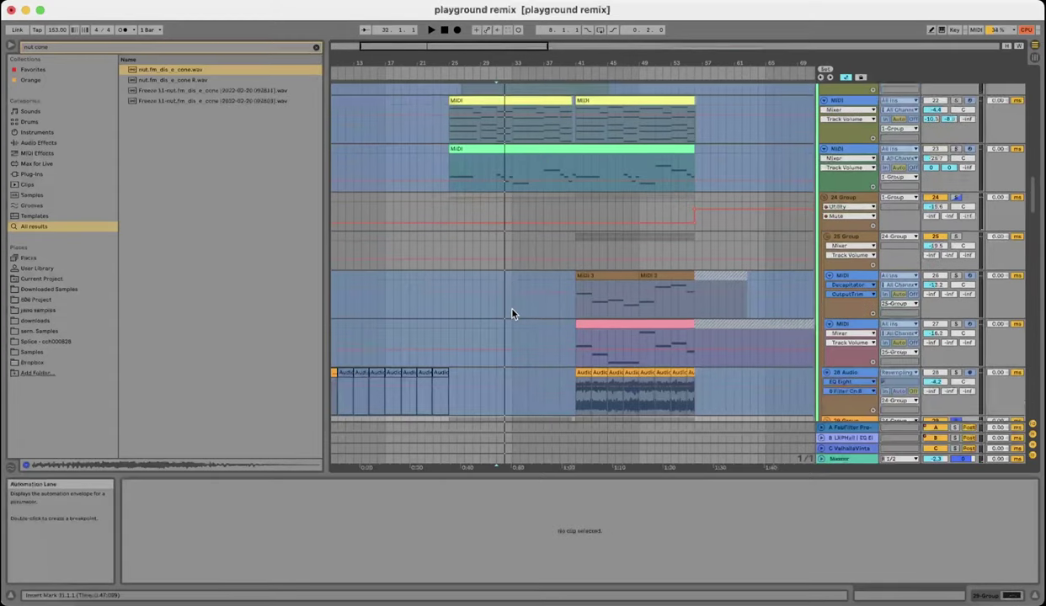
scroll(512, 314, "up", 2)
scroll(513, 270, "down", 1)
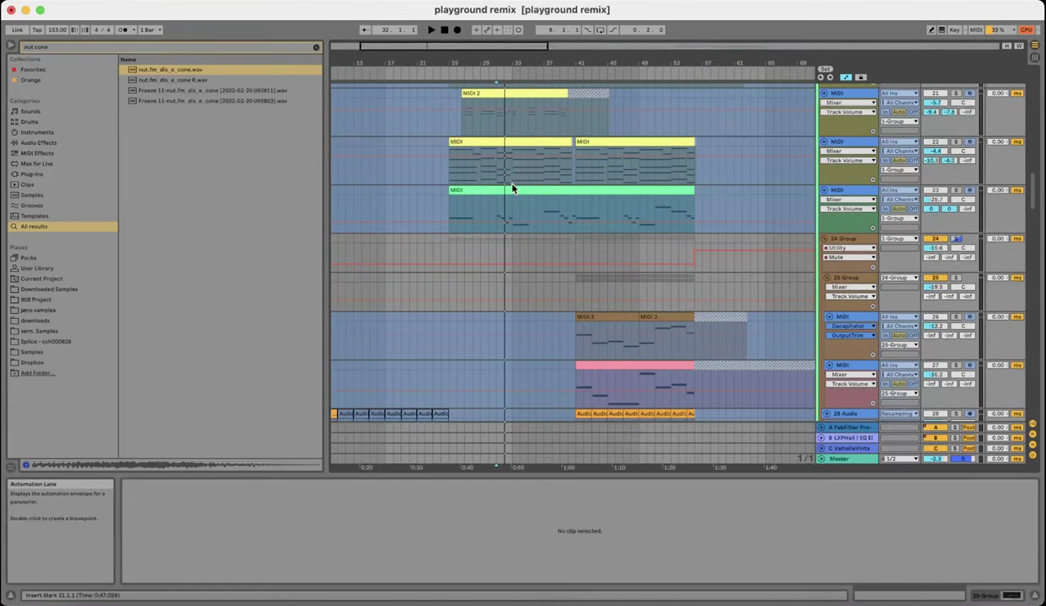
- Examine the MIDI clip on soloed track 23 from bar 25 and its Serum, EQ Eight and Utility chain
left_click(512, 189)
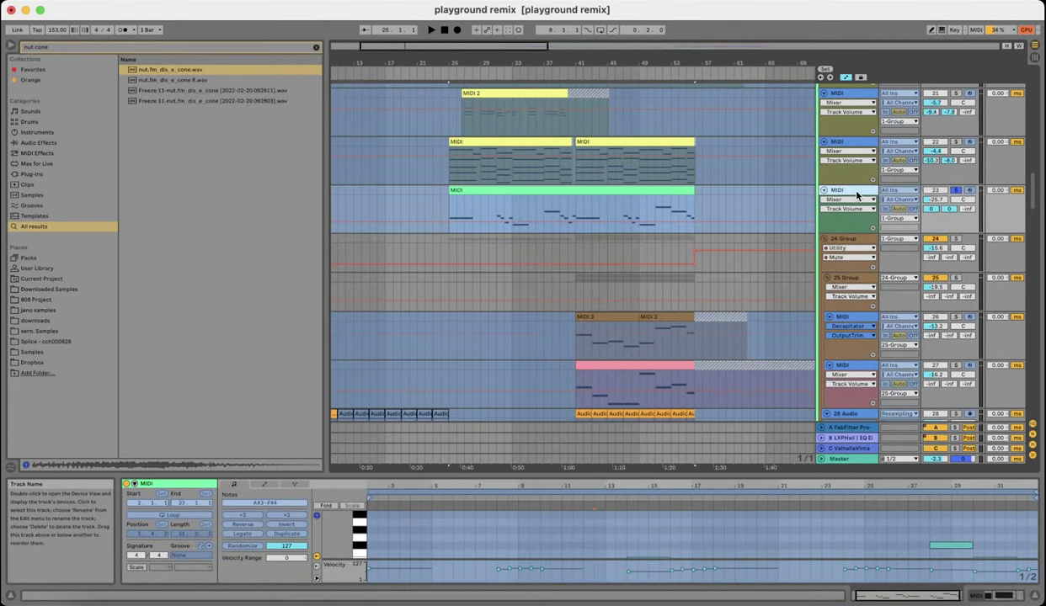
key("z")
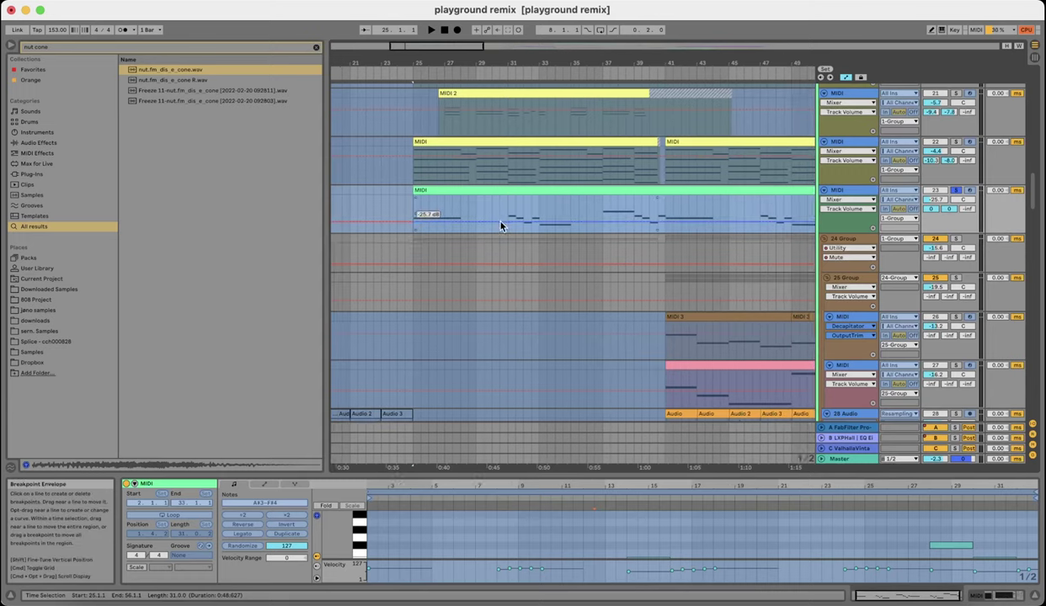
key("x")
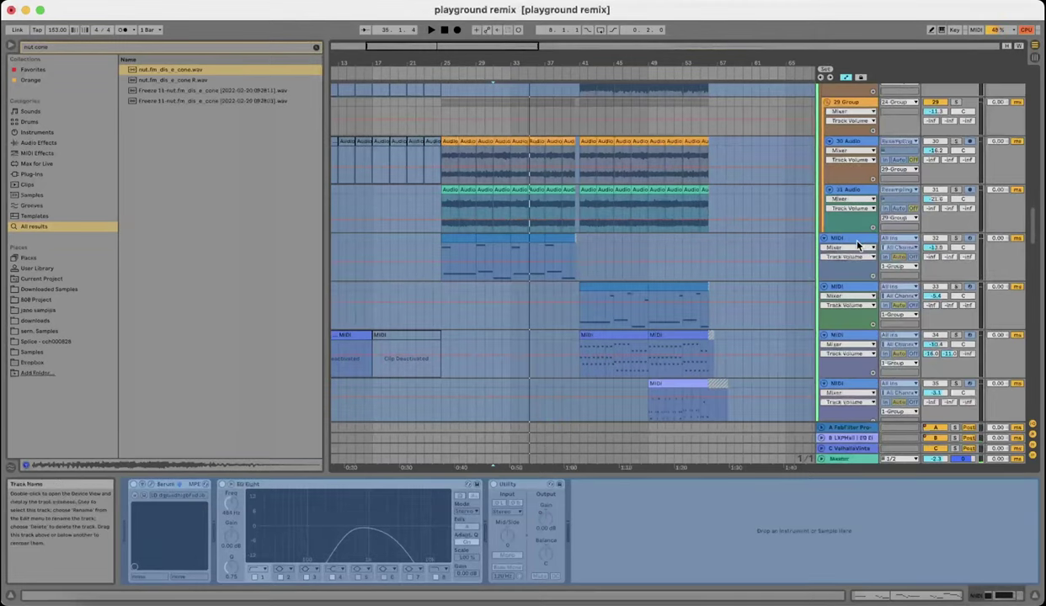
- Play MIDI track 32 soloed from bar 25 and examine its Saturator, EQ Eight, ShaperBox 2 and Utility chain
left_click(848, 244)
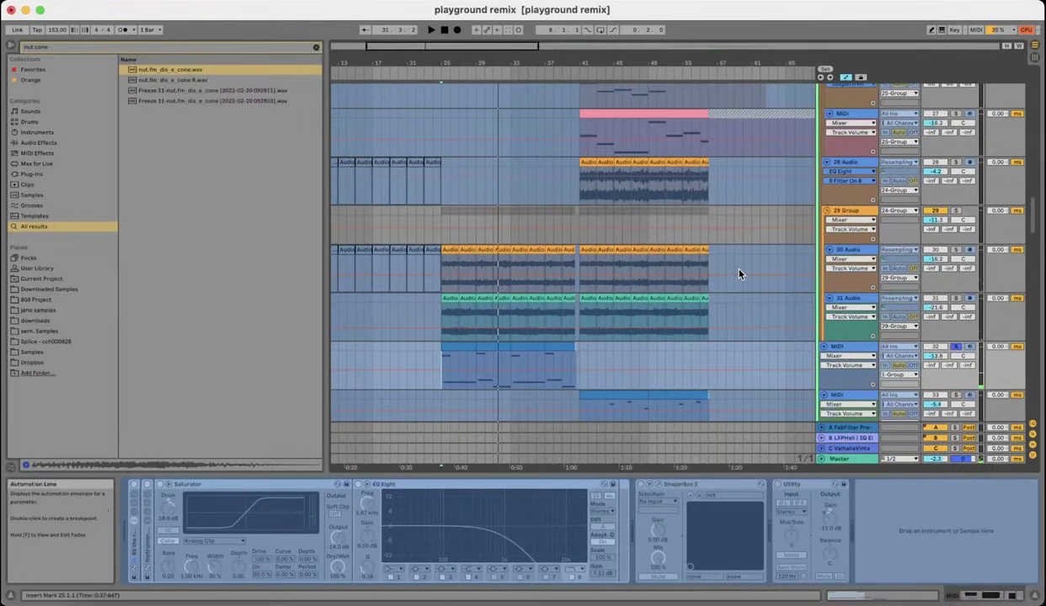
scroll(737, 277, "up", 3)
scroll(739, 282, "up", 3)
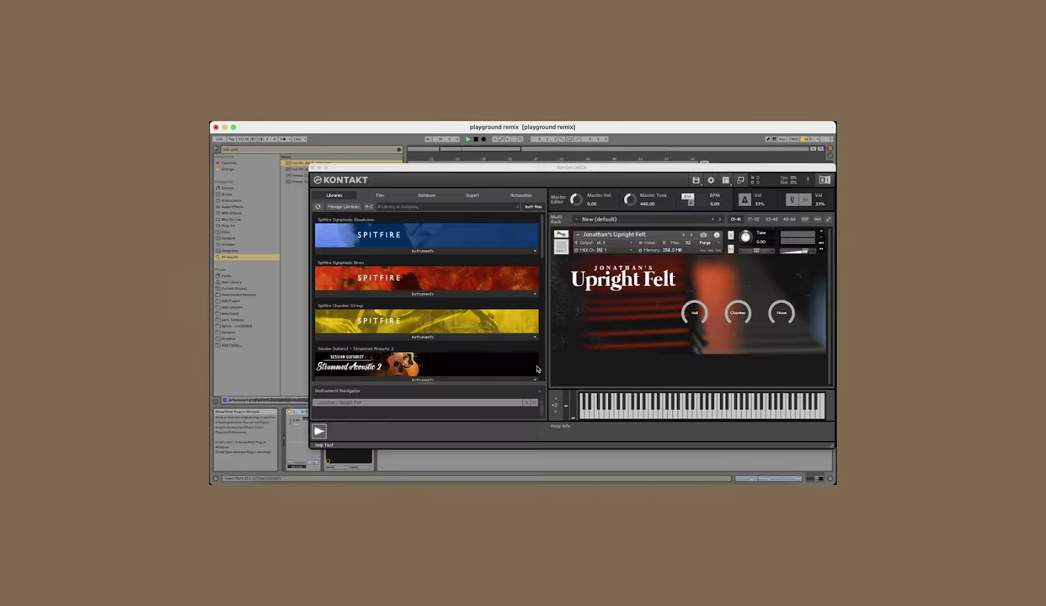
- Unfreeze soloed MIDI track 20 and examine its Kontakt instrument, Jonathan's Upright Felt
left_click(347, 171)
left_click_drag(347, 171, 300, 169)
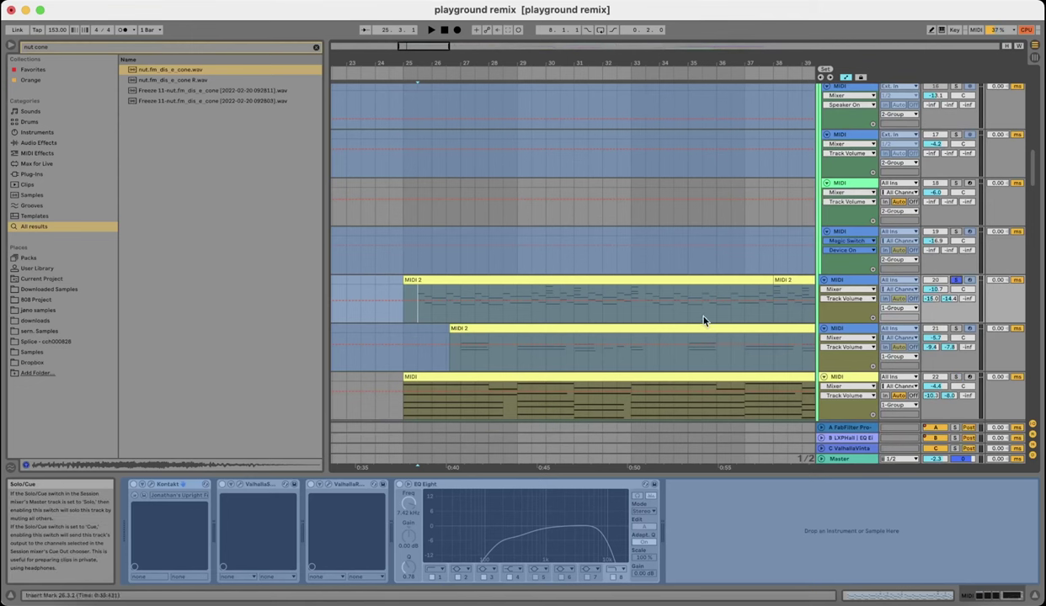
scroll(418, 317, "down", 3)
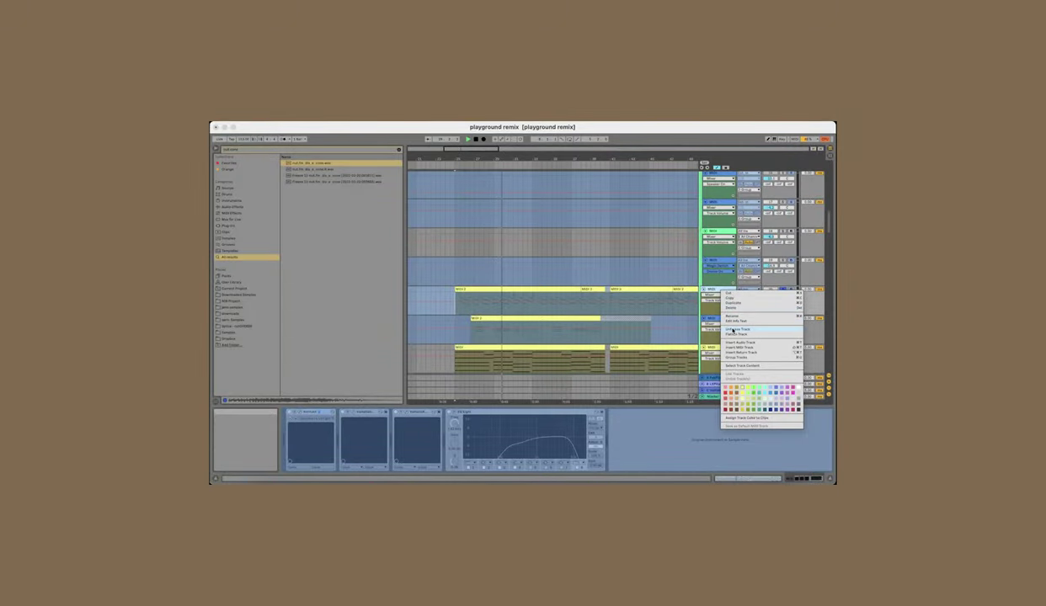
left_click(732, 329)
left_click(300, 413)
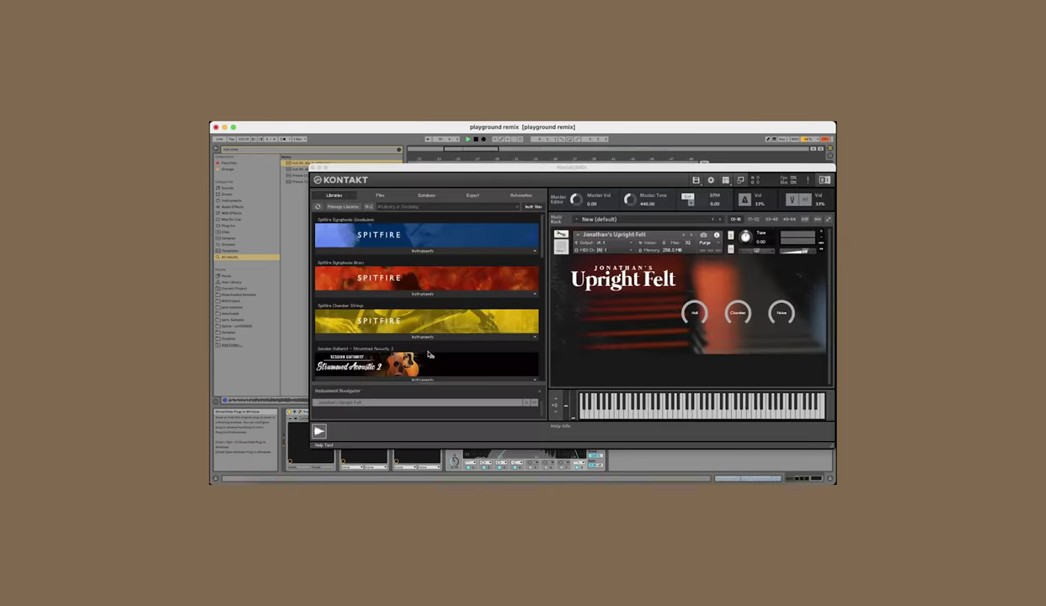
left_click(313, 166)
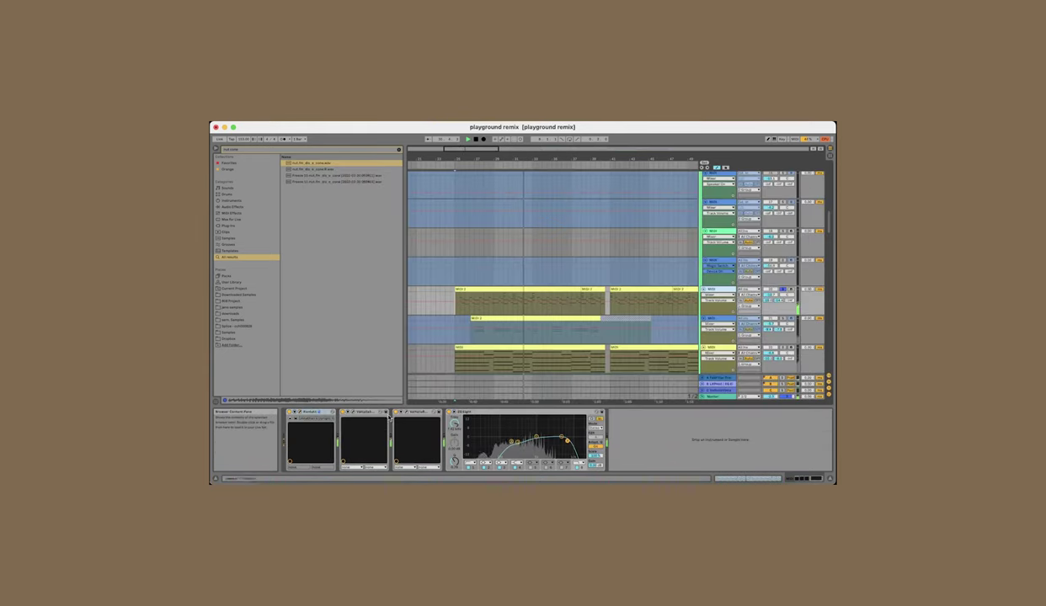
- Examine the first Valhalla plug-in on track 20, and compare the sound with its EQ Eight bypassed and re-enabled
left_click(360, 412)
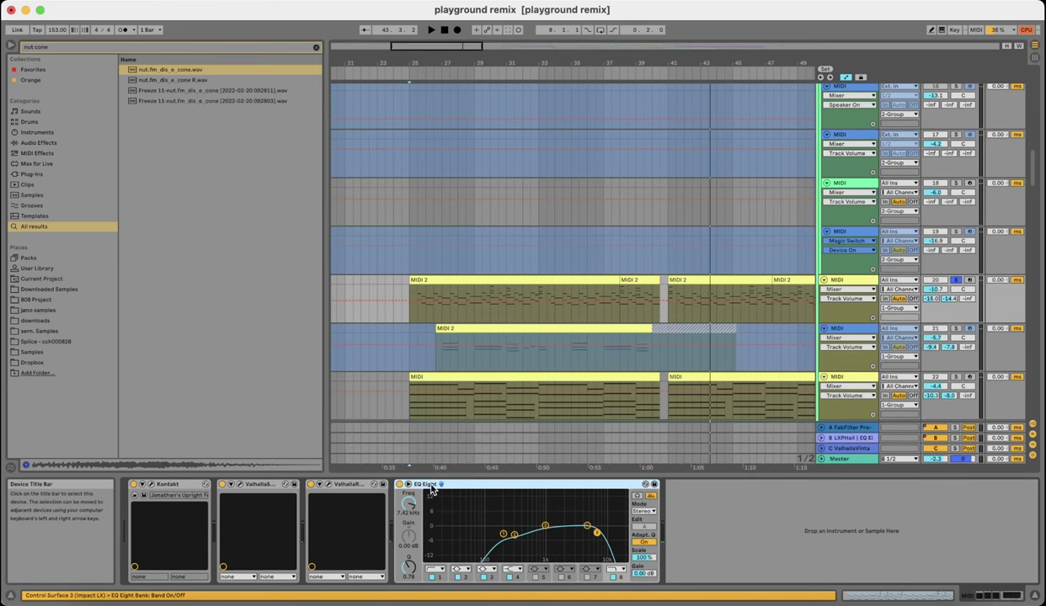
left_click(430, 487)
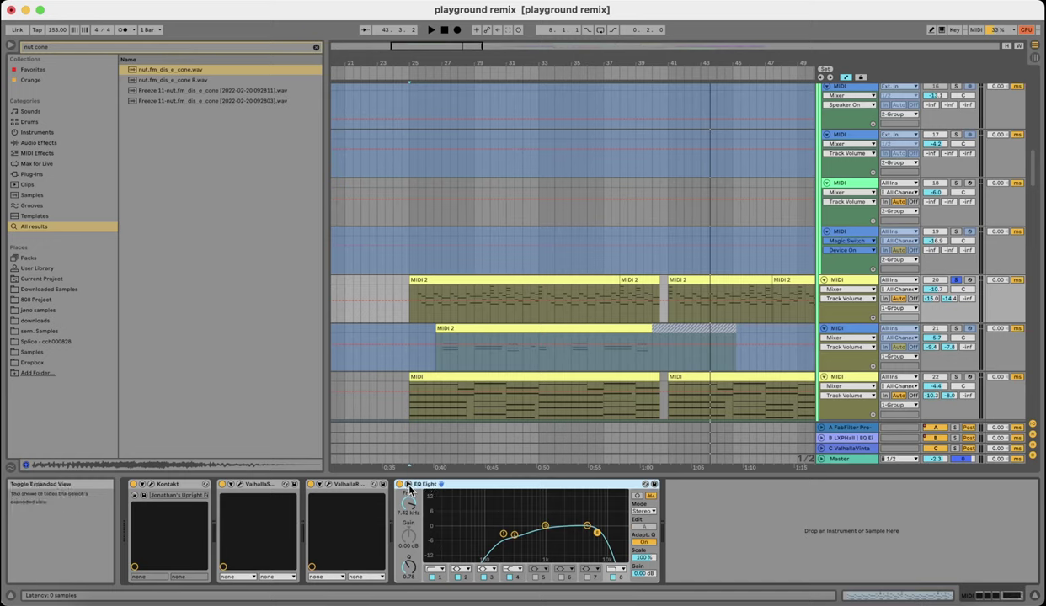
left_click(401, 486)
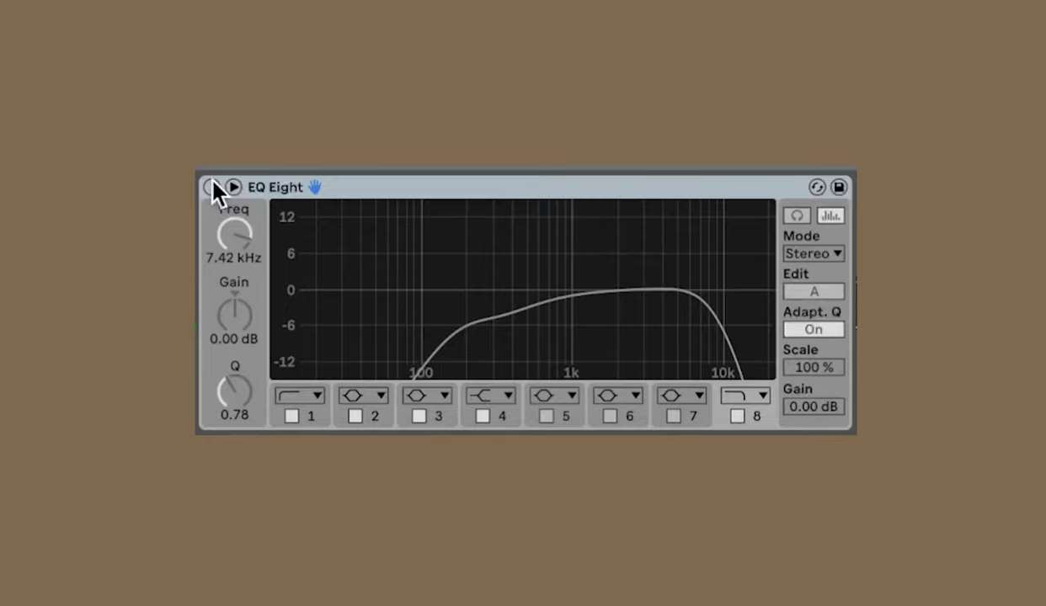
left_click(211, 187)
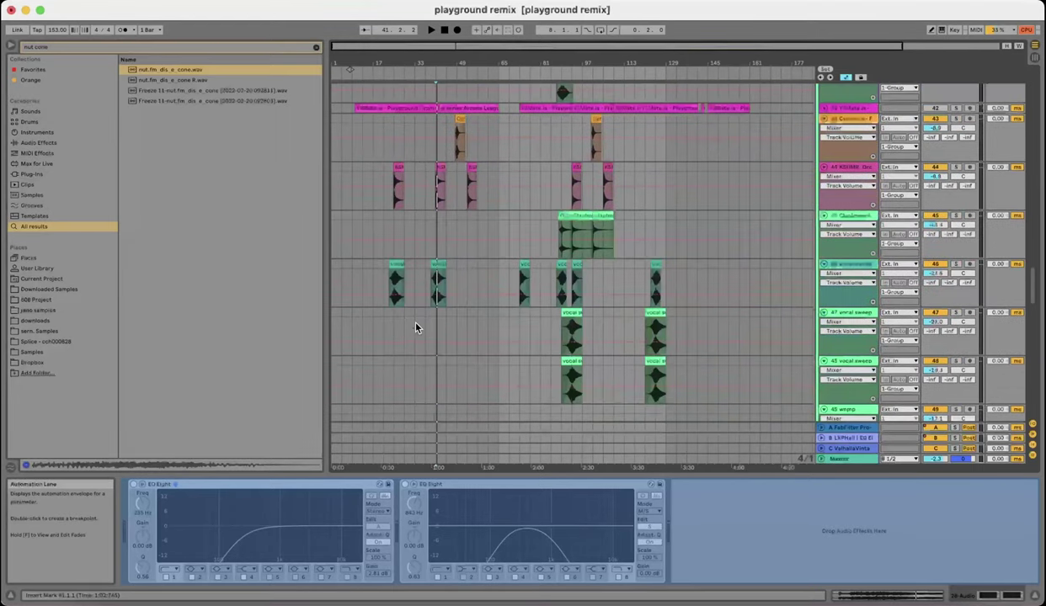
- Review the effects and percussion tracks 42 to 55, and play the reverse cymbal clip on track 50 soloed from bar 32
scroll(402, 313, "down", 3)
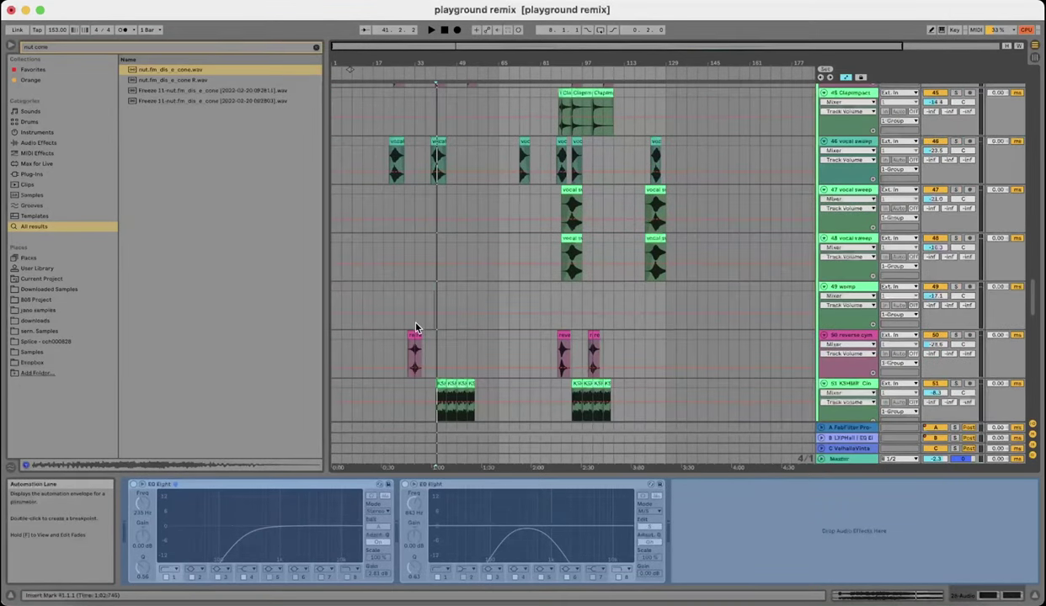
scroll(402, 303, "down", 4)
scroll(417, 253, "up", 5)
scroll(438, 192, "down", 2)
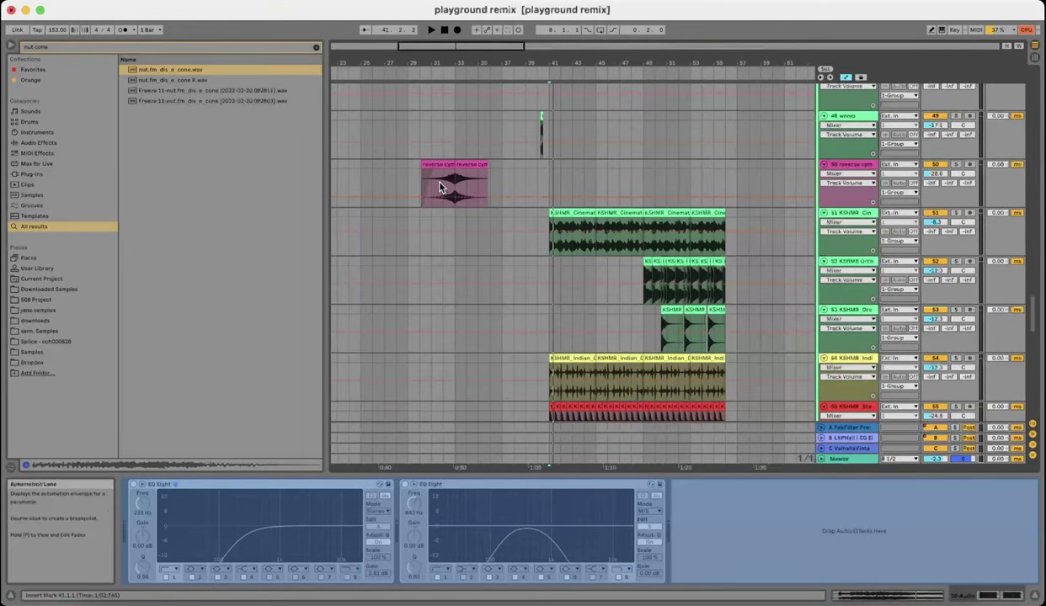
left_click(439, 187)
key("space")
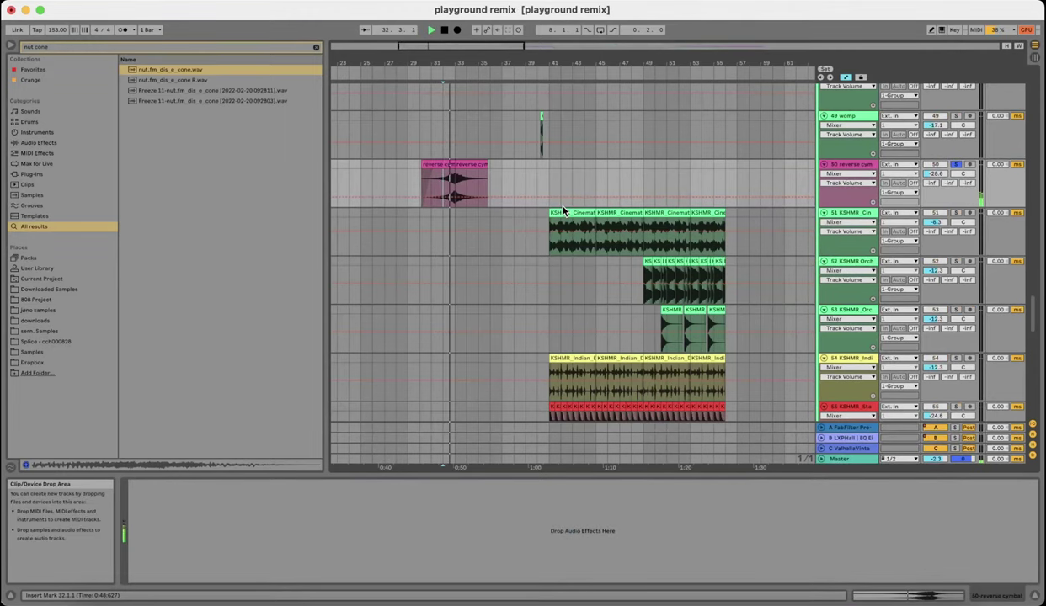
key("space")
- Look over the KSHMR percussion tracks and the transition effects, and return to the MIDI tracks around group 24
scroll(457, 253, "down", 4)
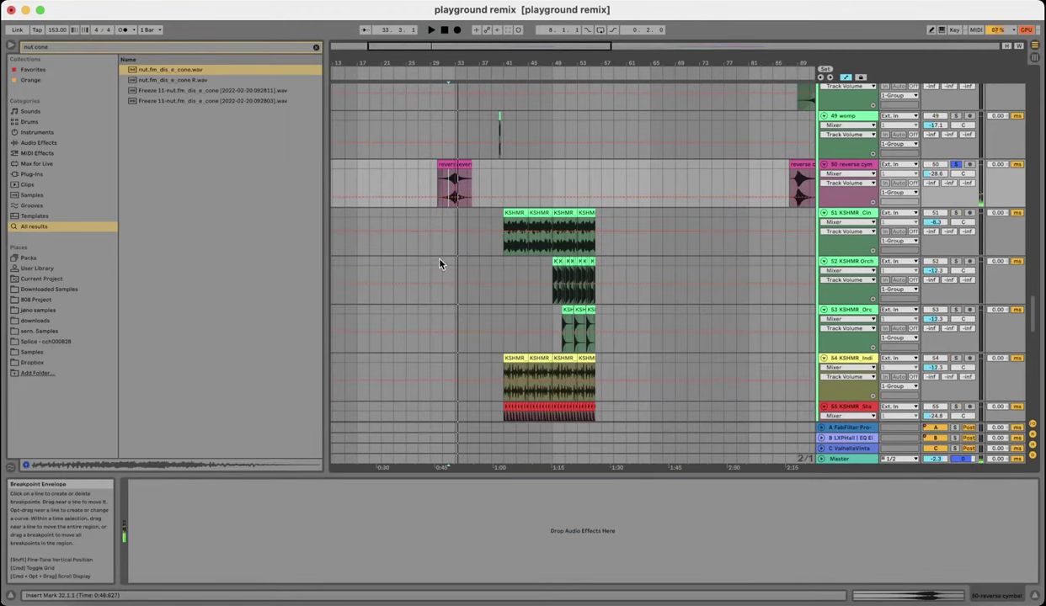
scroll(439, 263, "down", 10)
scroll(1019, 231, "up", 20)
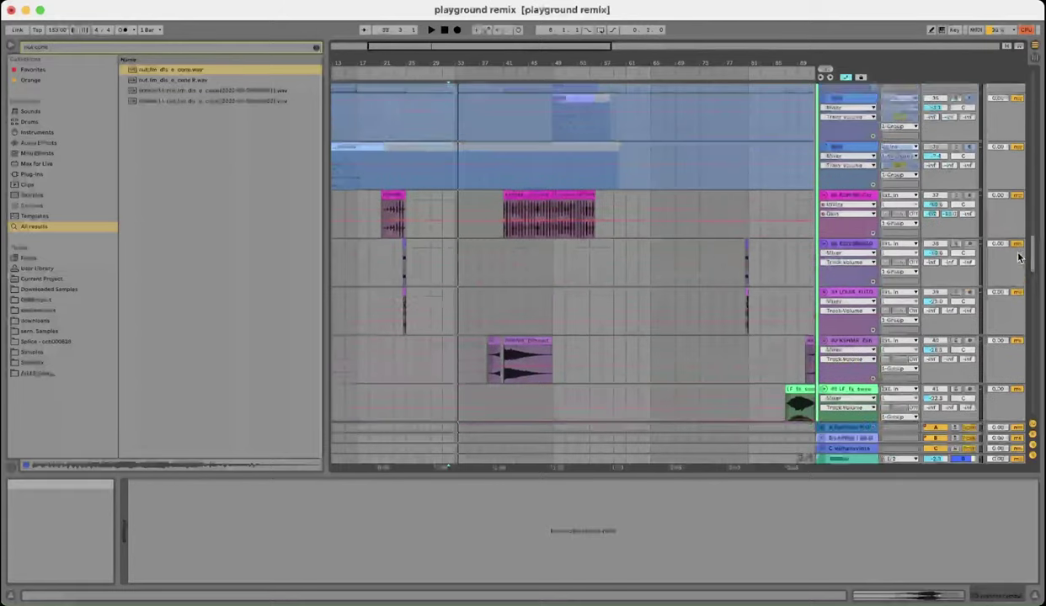
scroll(1019, 231, "up", 10)
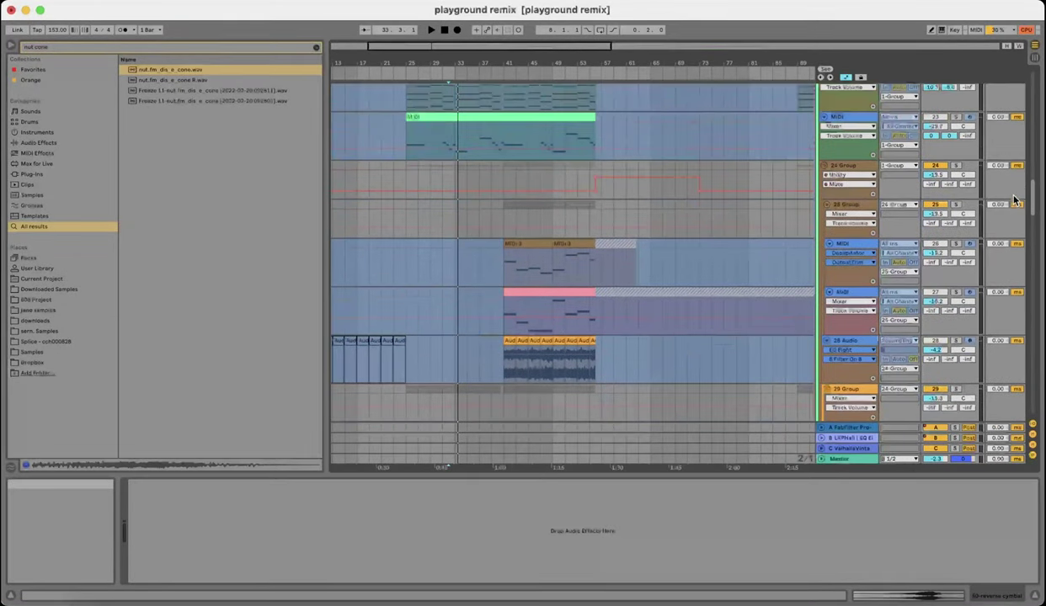
scroll(992, 175, "up", 6)
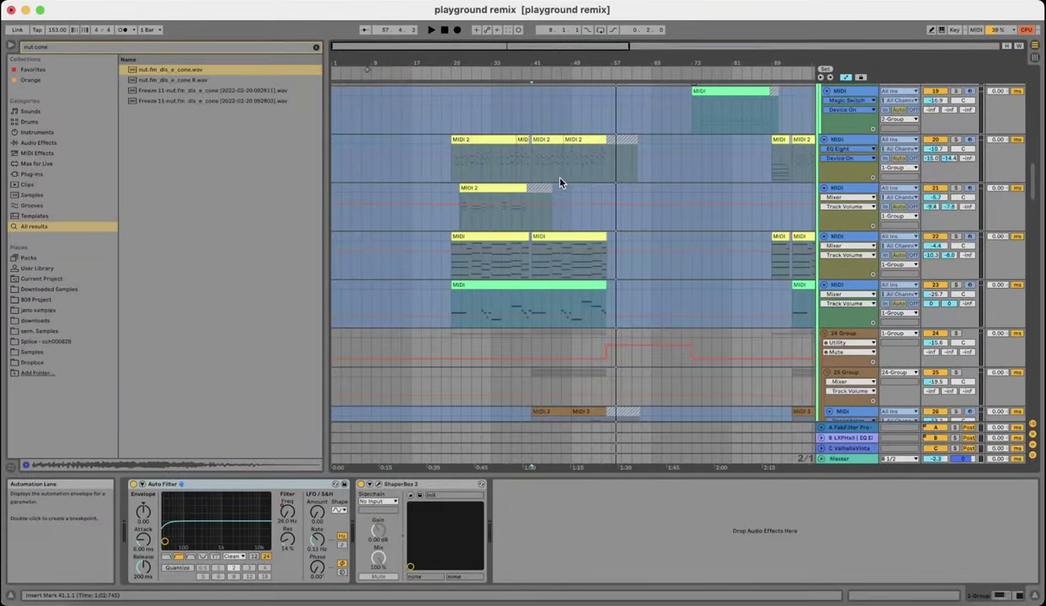
- Play MIDI track 26 from bar 41, and examine its sampler, Decapitator and EQ Eight chain and the audio clips on track 28
scroll(589, 252, "down", 3)
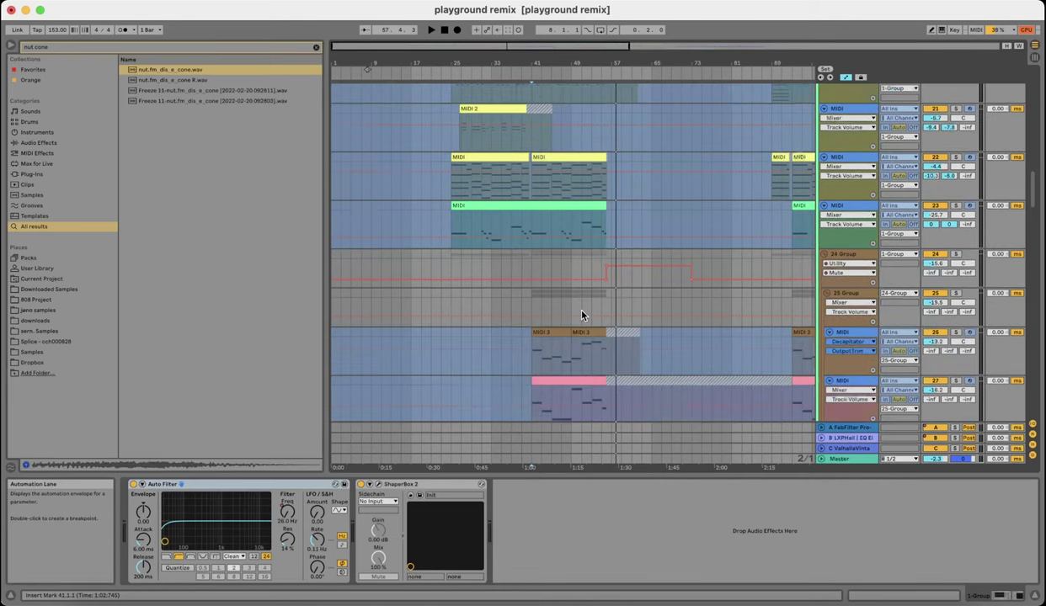
scroll(595, 287, "down", 3)
scroll(595, 287, "up", 3)
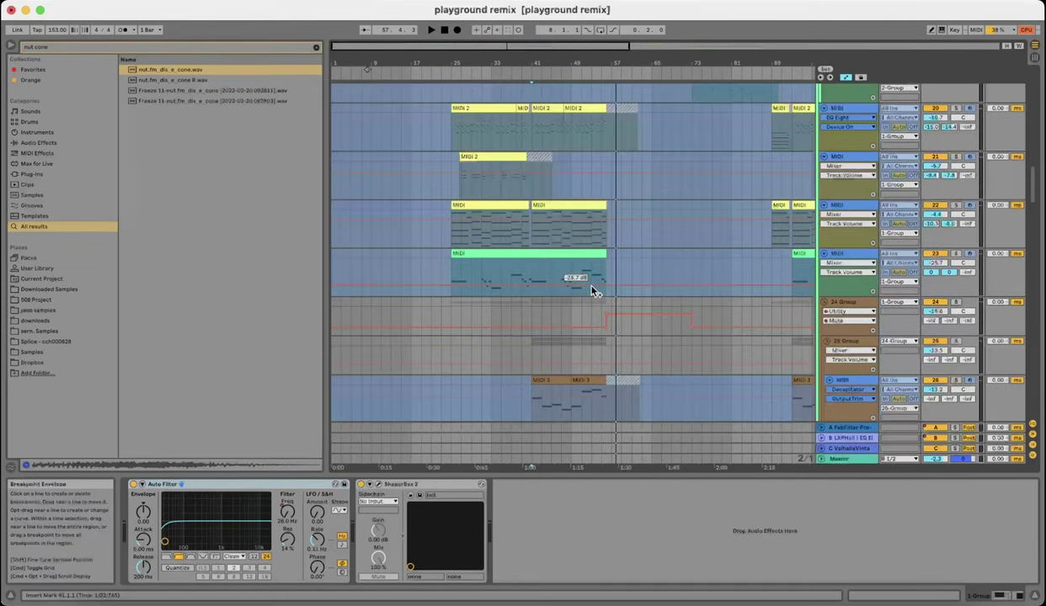
scroll(581, 286, "down", 5)
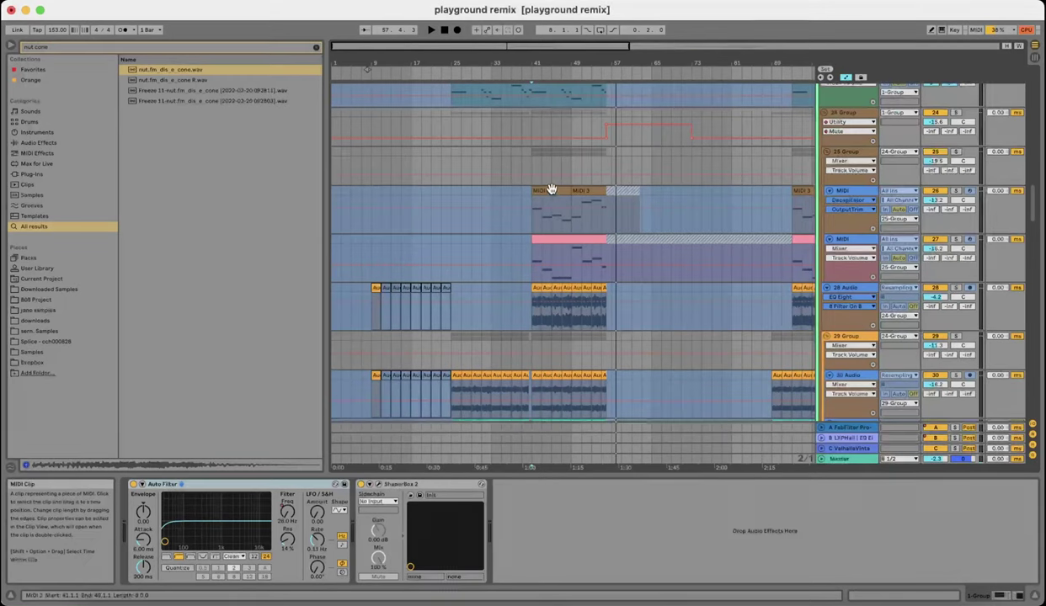
left_click(554, 202)
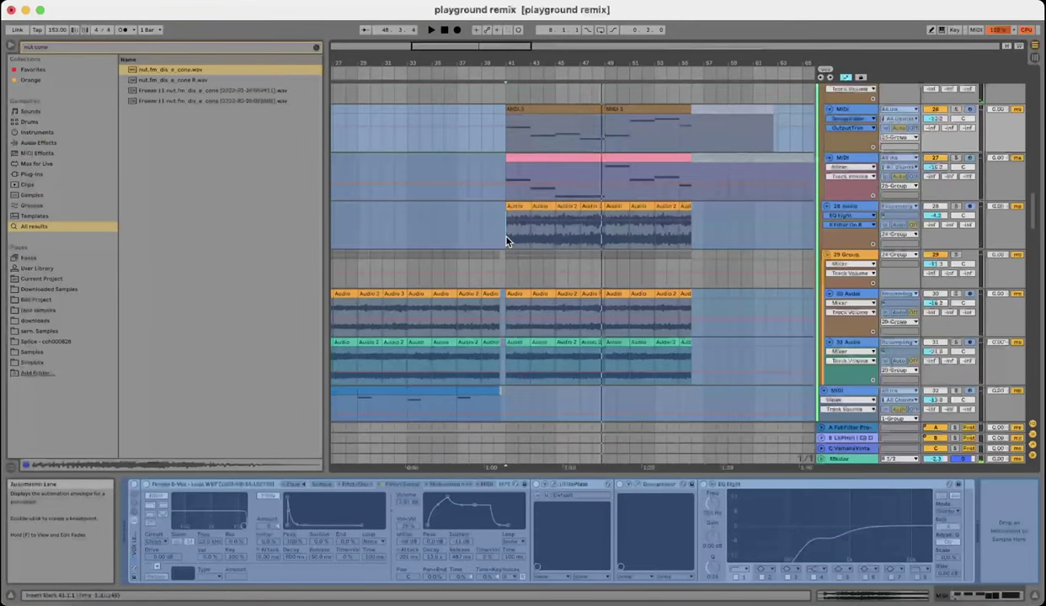
left_click(491, 229)
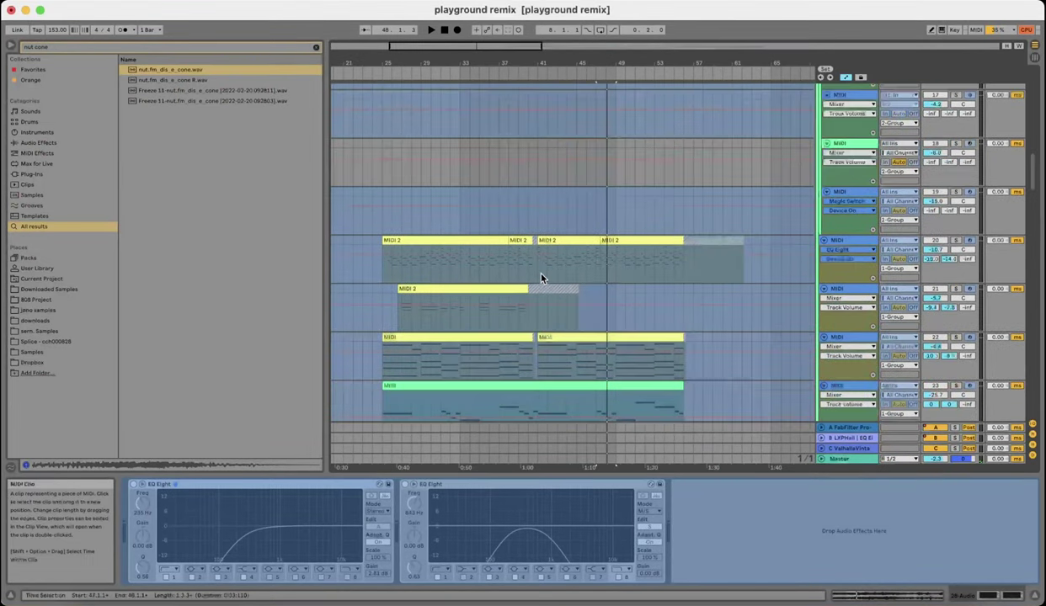
- Play the soloed guitar chug clips on track 9 from bar 41 and examine their GTR Amp Stereo, Pedal and EQ Eight chain
scroll(551, 278, "right", 3)
scroll(560, 278, "up", 8)
left_click(543, 266)
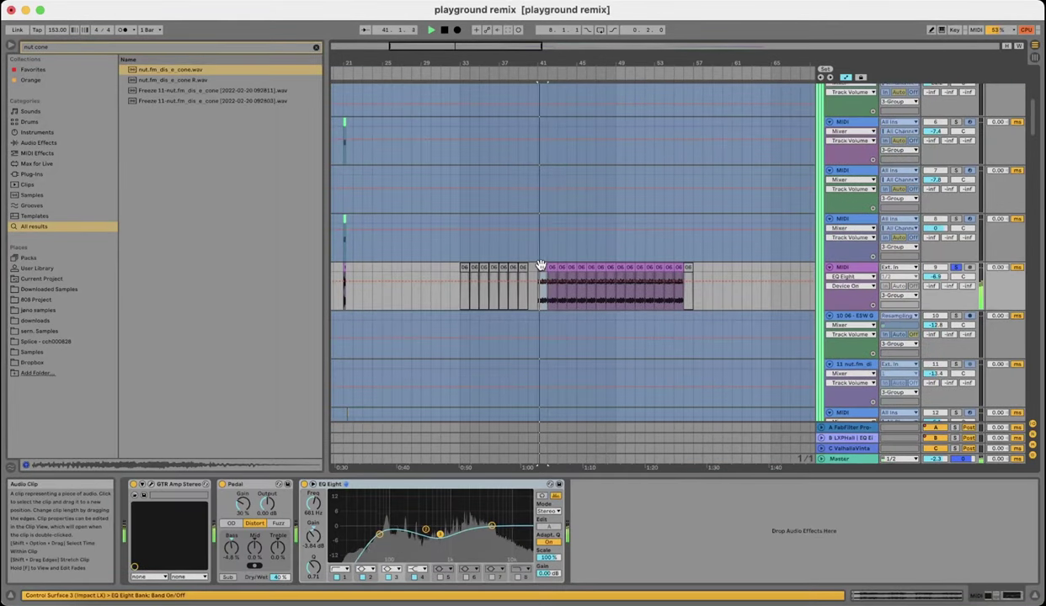
key("space")
key("space")
scroll(548, 262, "down", 5)
scroll(461, 275, "up", 5)
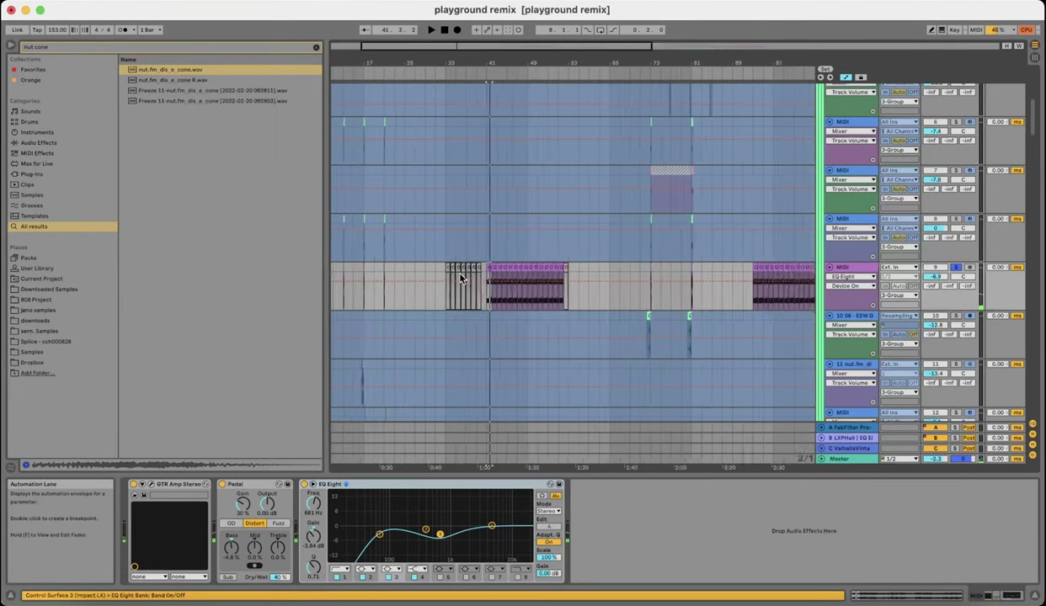
- Look over the guitar clips on track 9 and play bars 41 to 57 of the chugs soloed
scroll(397, 294, "left", 6)
scroll(446, 289, "left", 3)
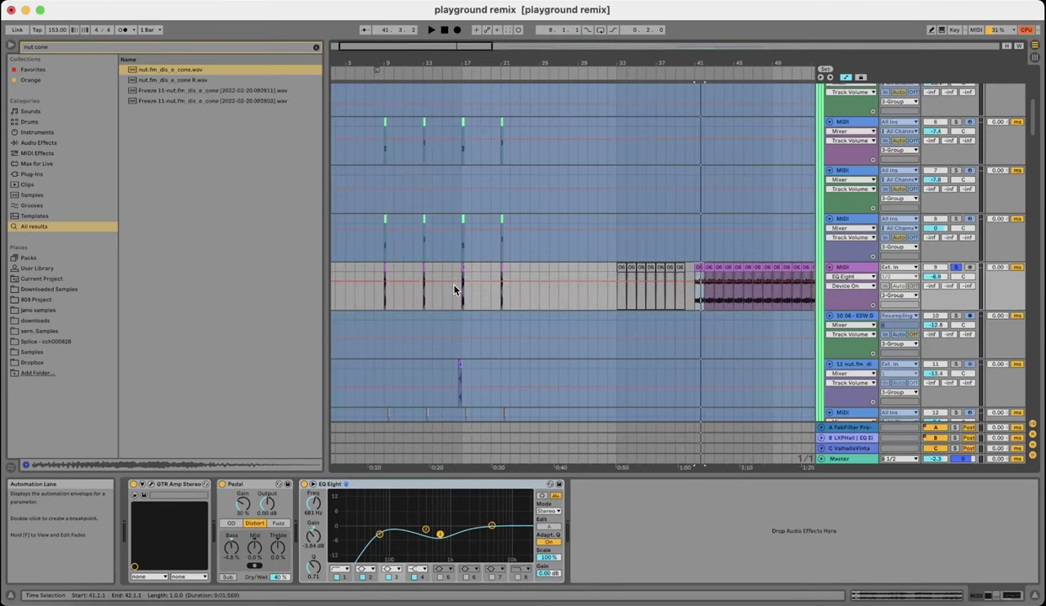
scroll(590, 297, "right", 5)
scroll(492, 294, "up", 3)
scroll(491, 291, "down", 5)
left_click(588, 304)
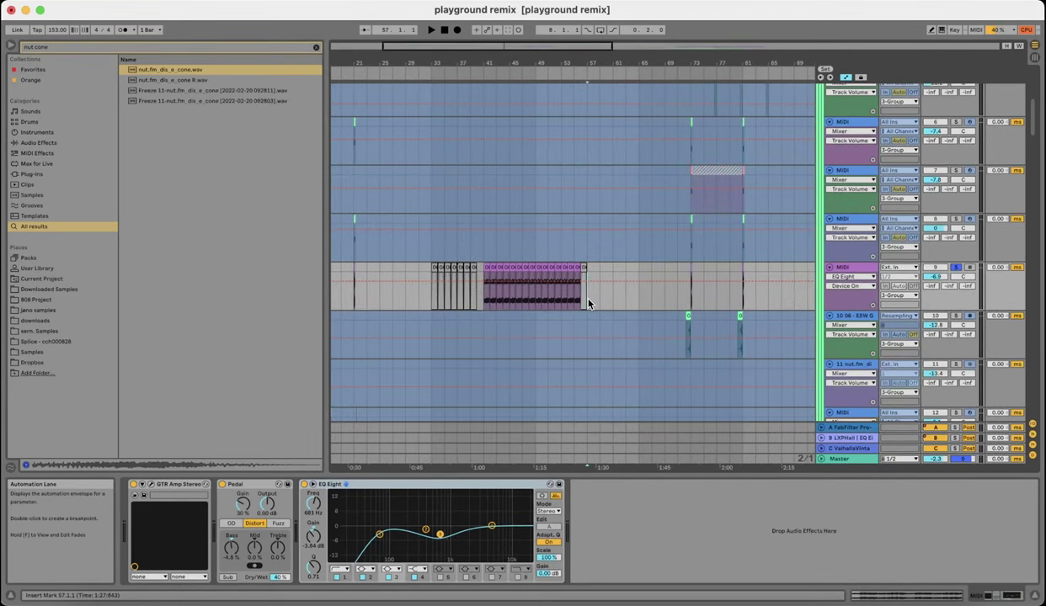
left_click_drag(586, 299, 483, 294)
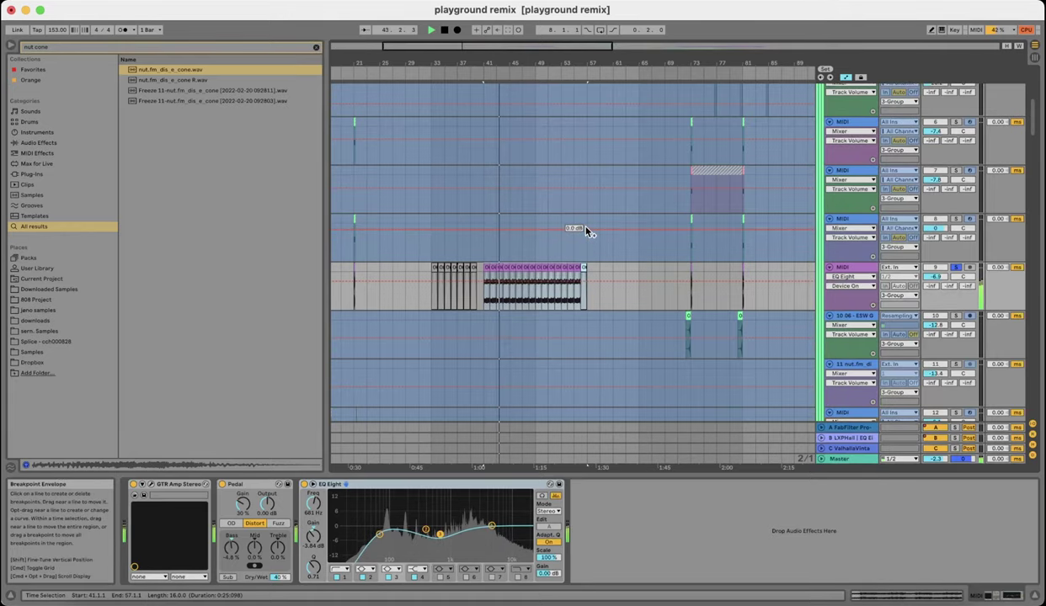
- Play MIDI track 34 soloed from bar 41, examine its Serum and EQ Eight chain, and unsolo the track
scroll(581, 252, "down", 15)
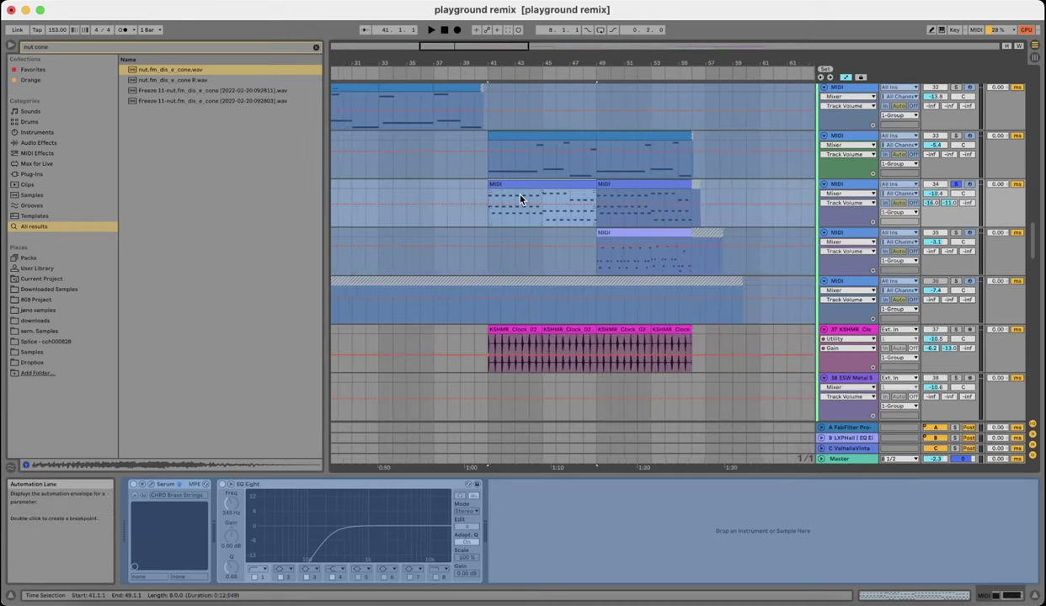
left_click(528, 196)
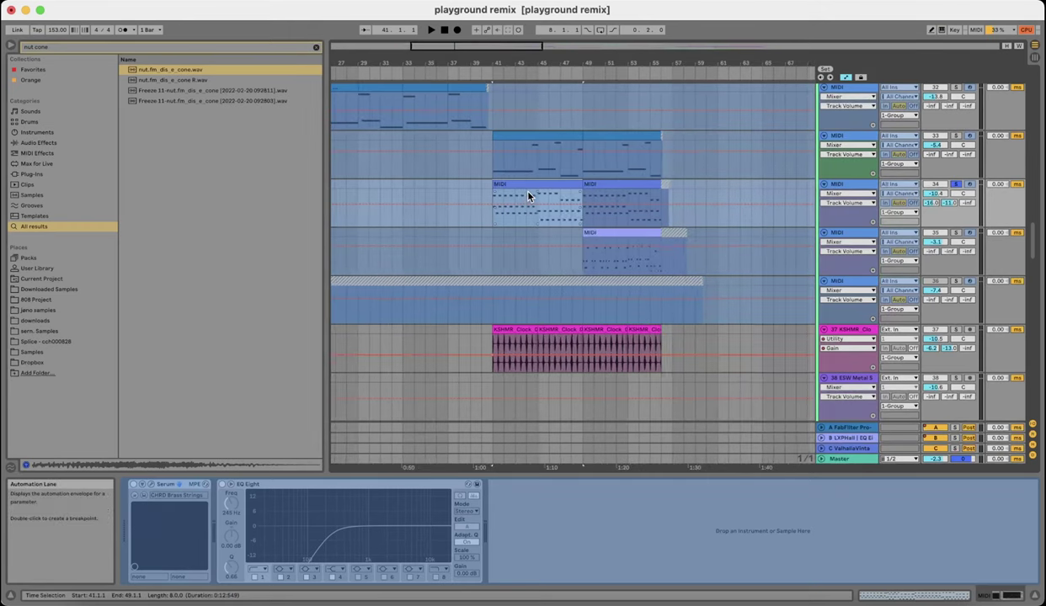
scroll(528, 196, "down", 2)
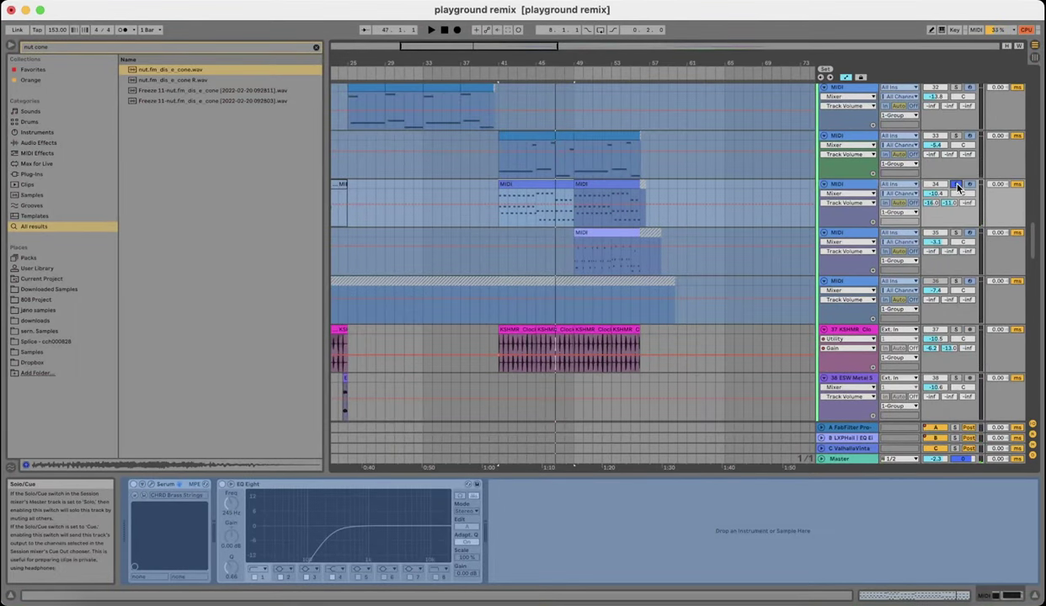
left_click(956, 185)
key("space")
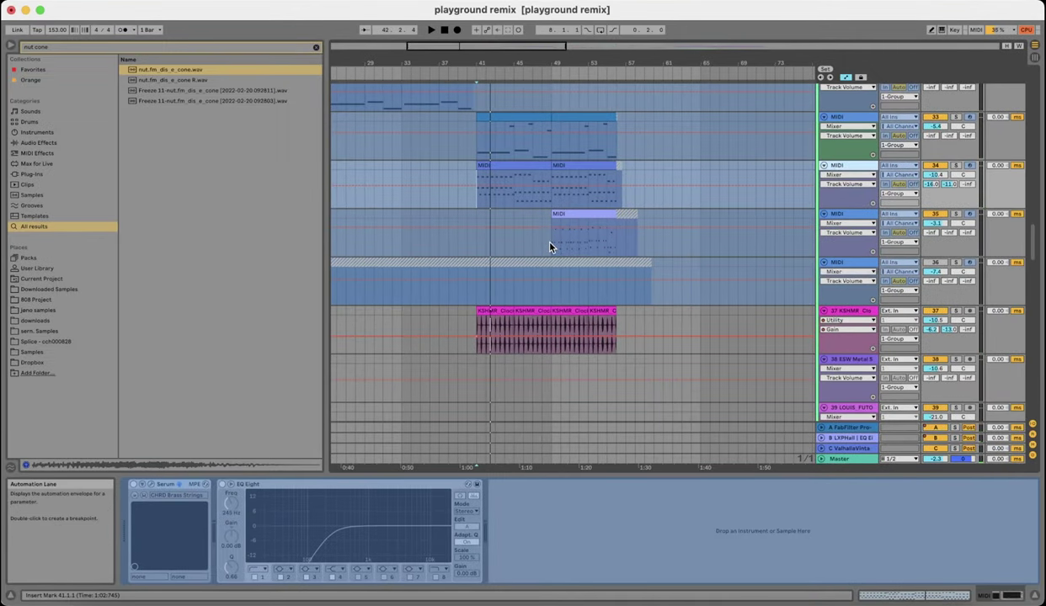
- Play MIDI track 35 soloed from bar 49 and examine its BBC Symphony Orchestra, CamelCrusher, mid side OTT, Utility and OTT chain
left_click(553, 241)
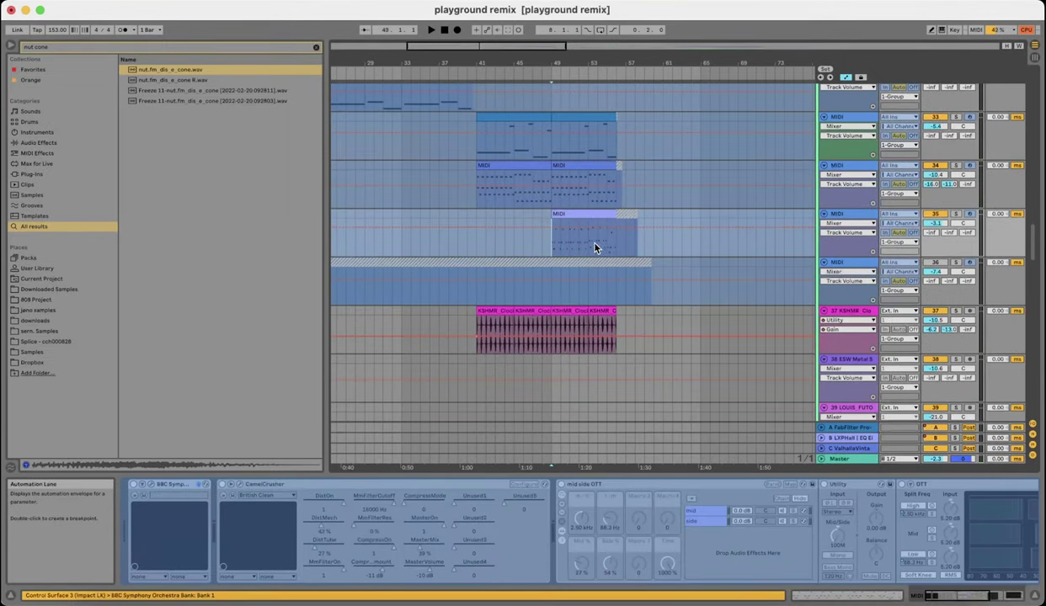
key("plus")
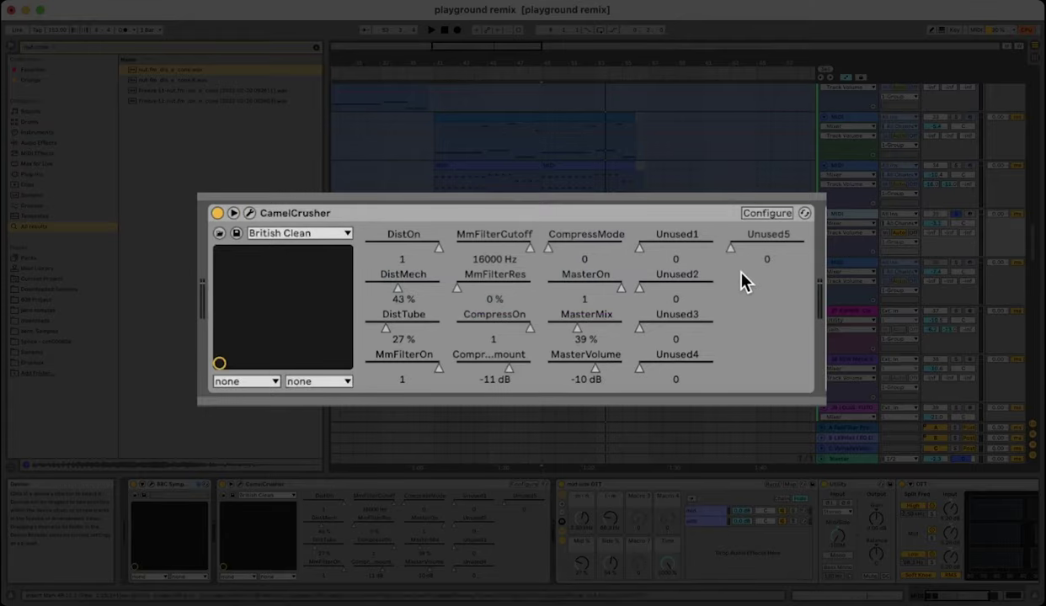
scroll(636, 530, "right", 5)
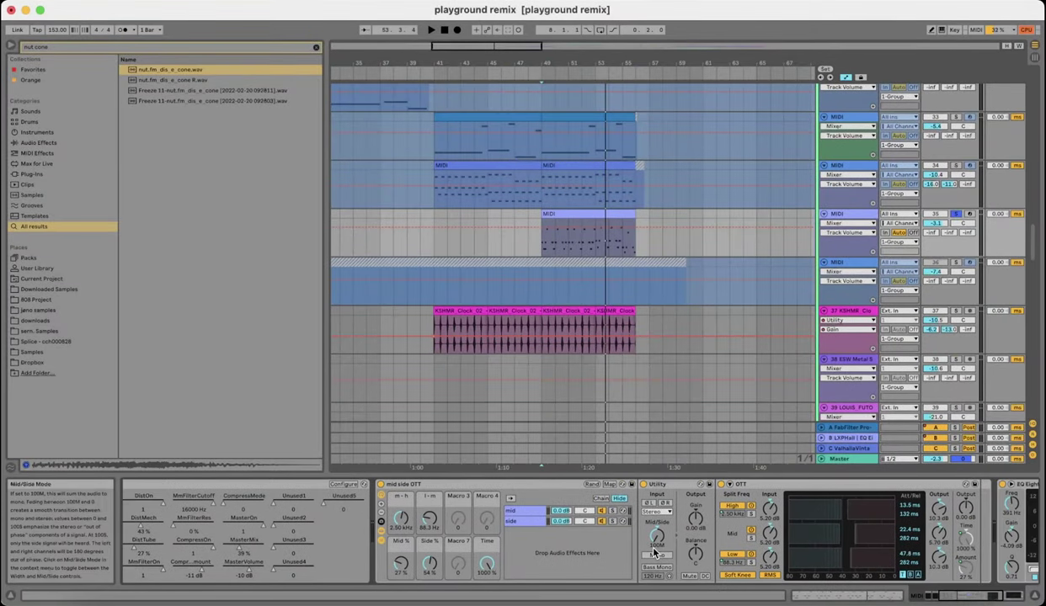
scroll(581, 282, "down", 3)
key("super+z")
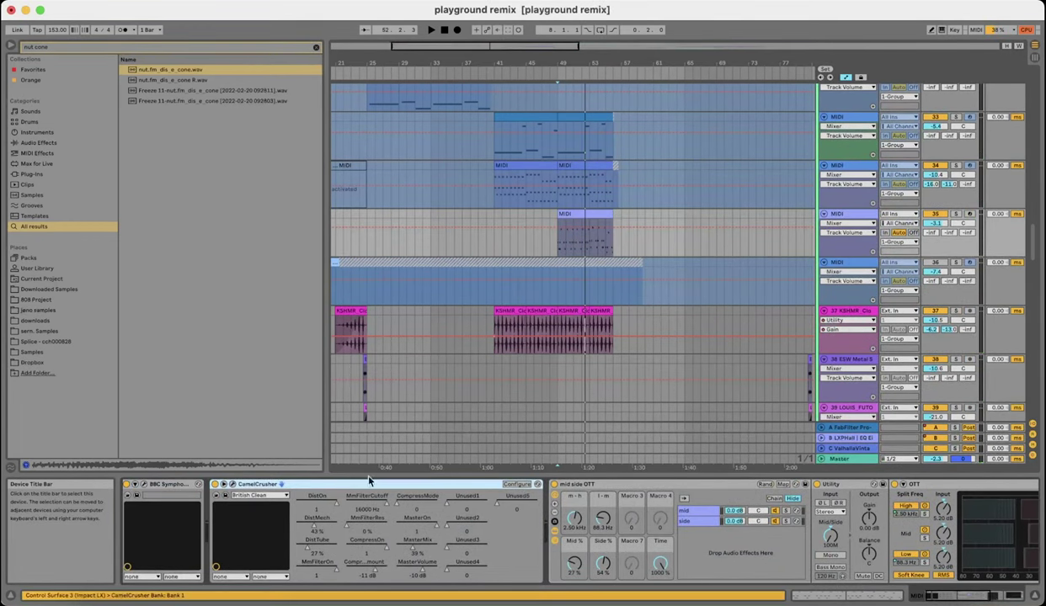
scroll(383, 486, "right", 4)
left_click(380, 485, "shift")
key("0")
scroll(558, 247, "up", 3)
left_click(555, 248)
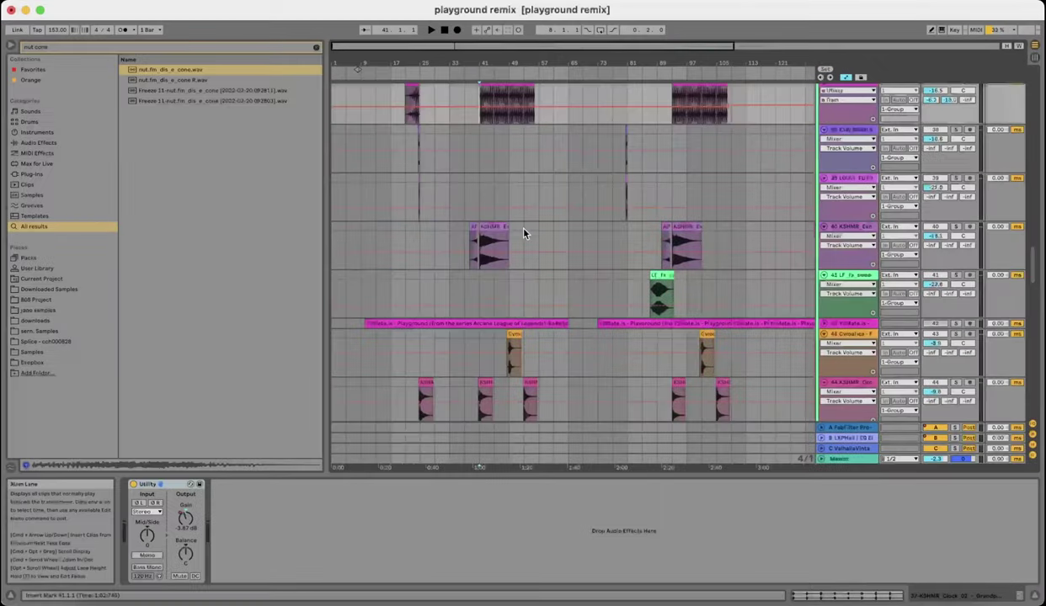
- Play the effects and percussion tracks from track 37 down together, soloed from bar 41
scroll(508, 221, "up", 3)
scroll(853, 327, "down", 6)
scroll(852, 328, "down", 15)
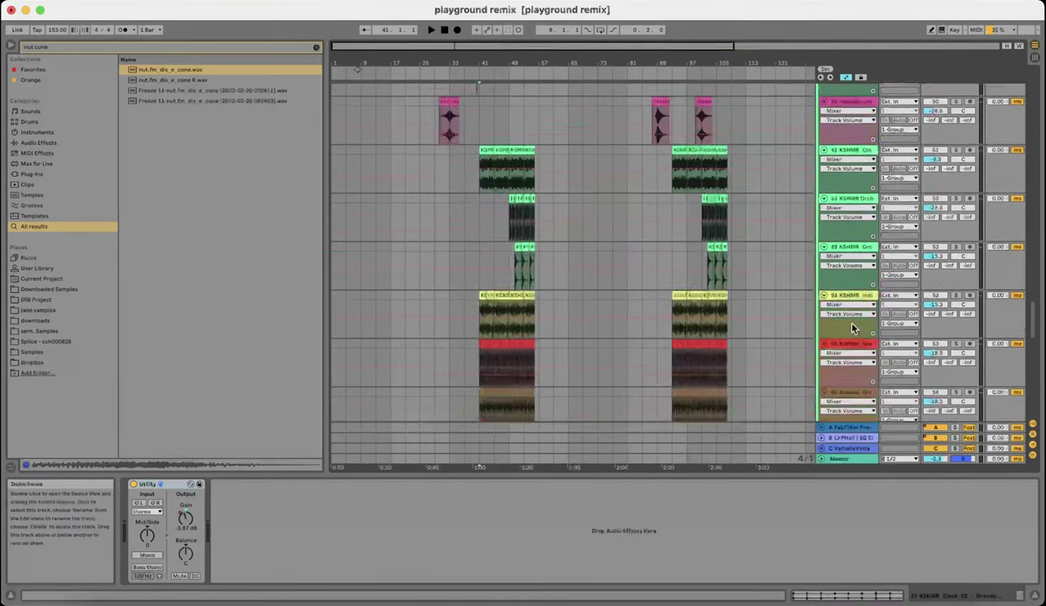
scroll(849, 317, "down", 5)
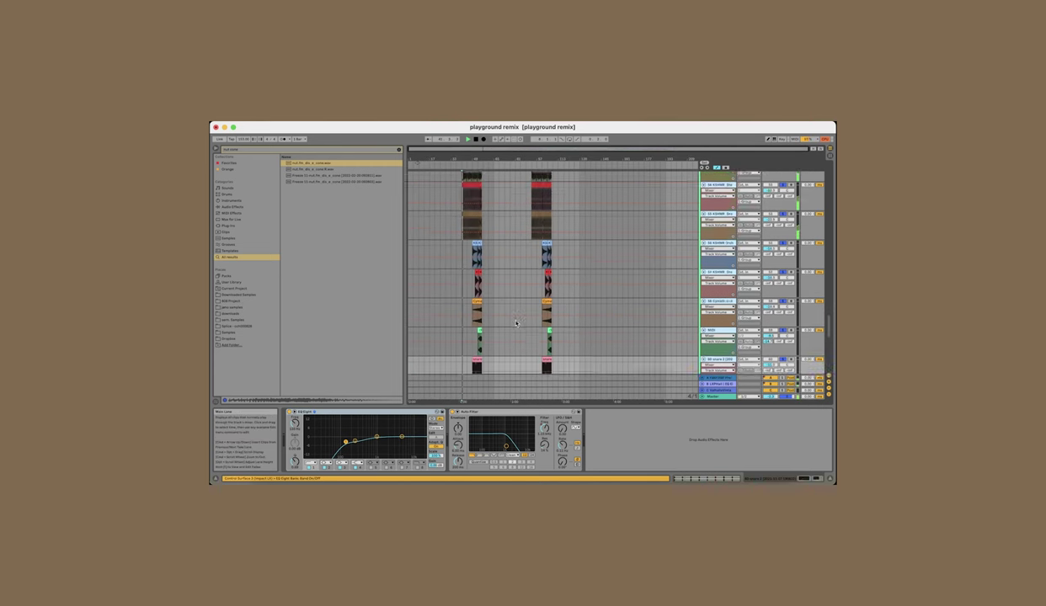
scroll(516, 322, "up", 5)
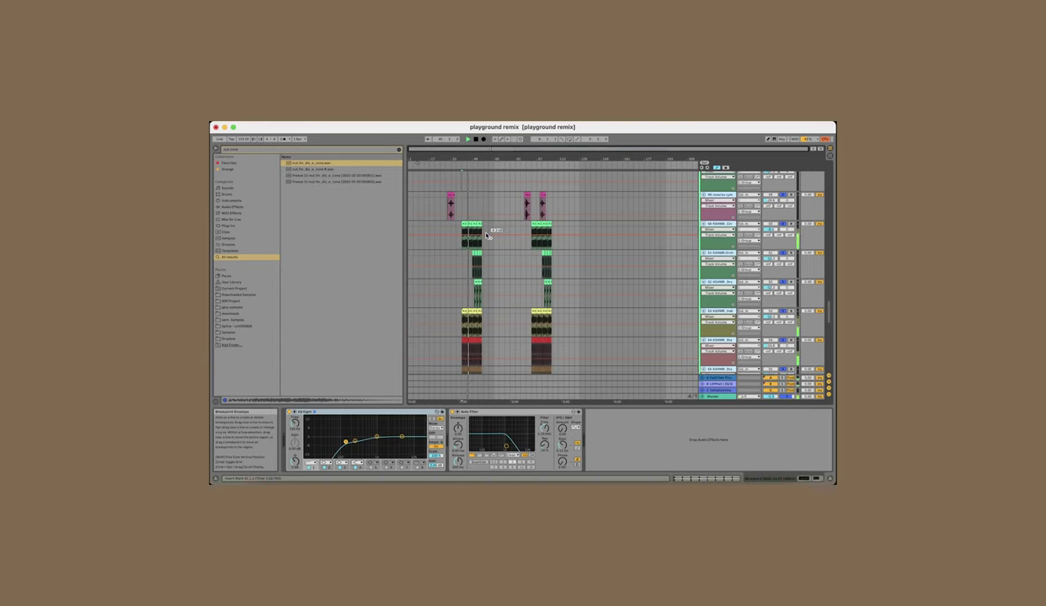
scroll(487, 235, "up", 3)
scroll(487, 235, "down", 5)
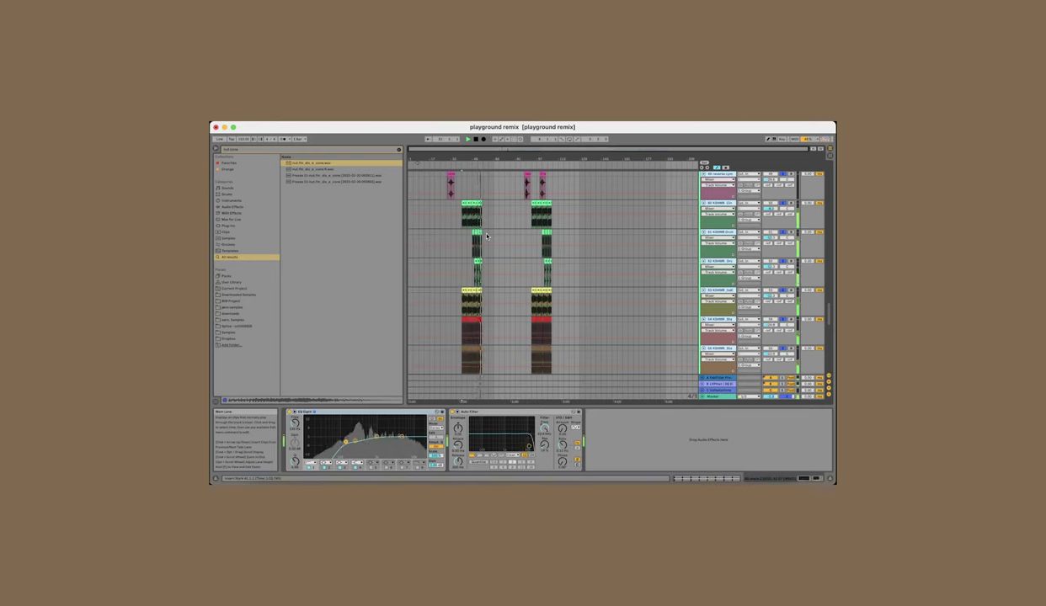
key("space")
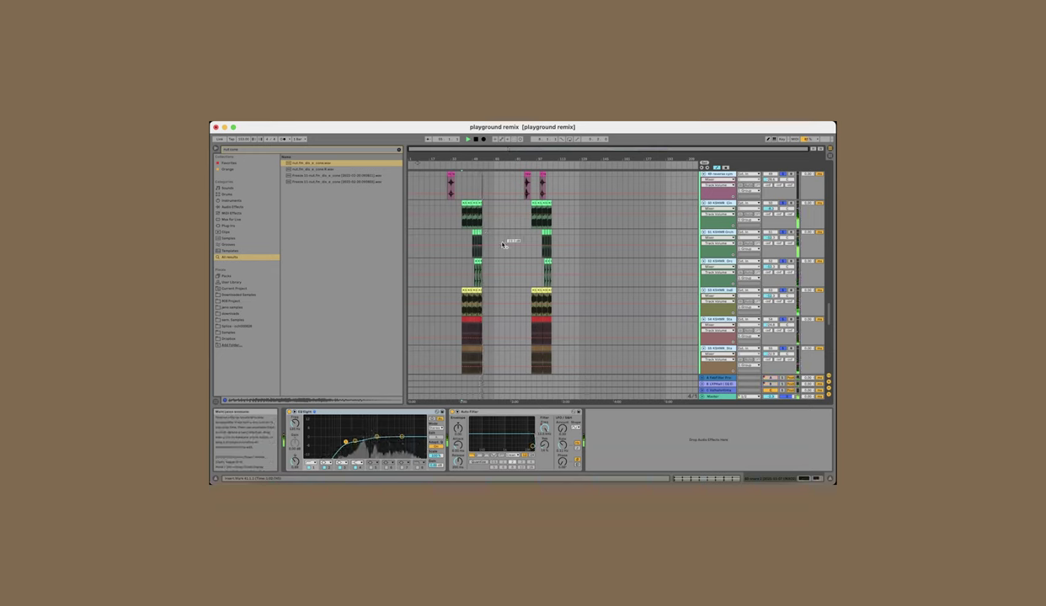
- Review the KSHMR clock loop on track 37, the Cymatics impact on track 42 and the orchestra hit on track 43
scroll(493, 240, "up", 2)
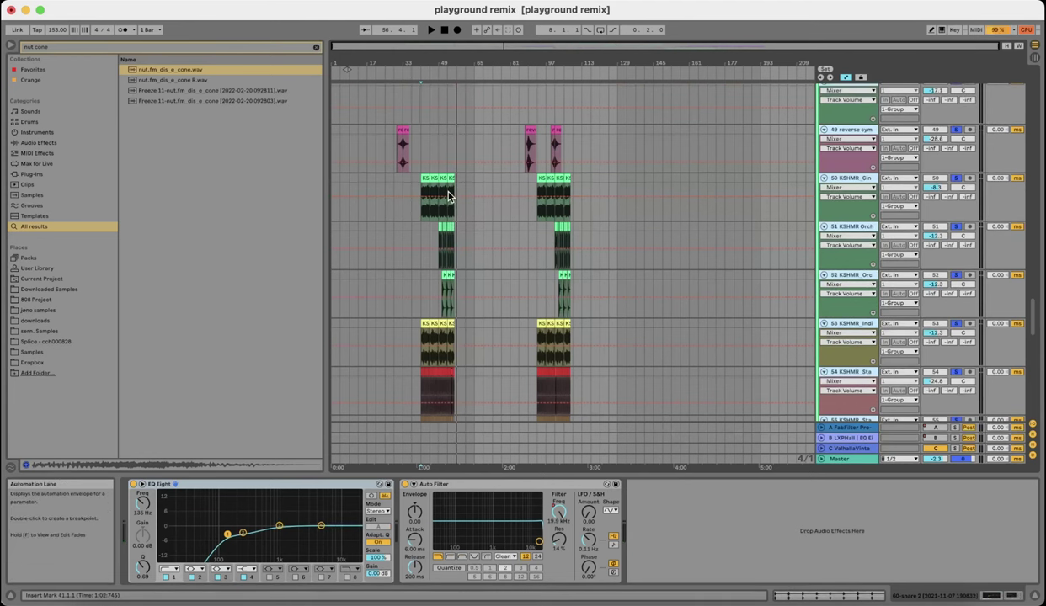
scroll(454, 181, "up", 6)
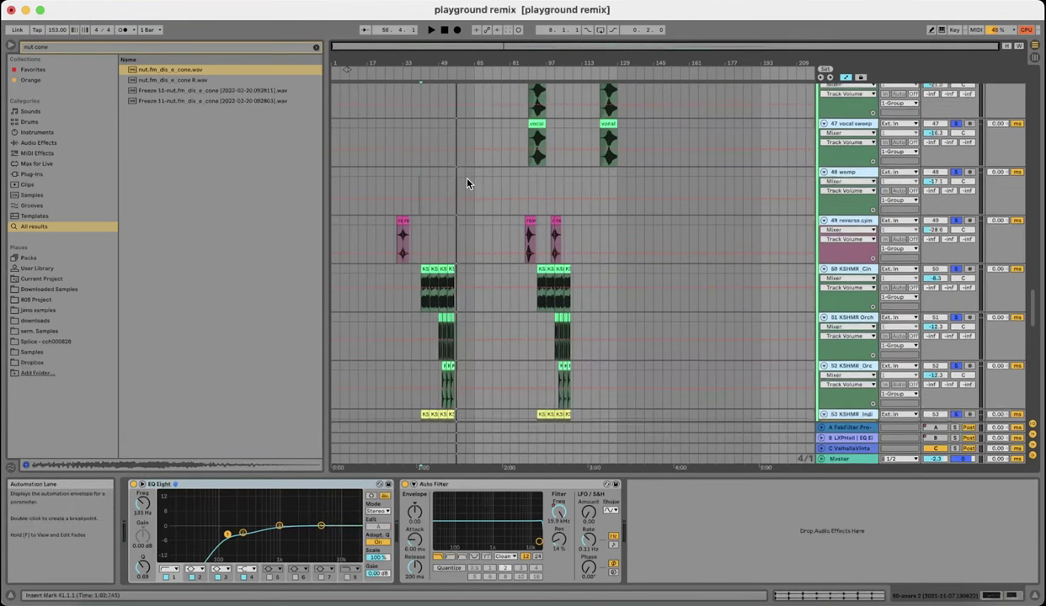
scroll(462, 177, "up", 6)
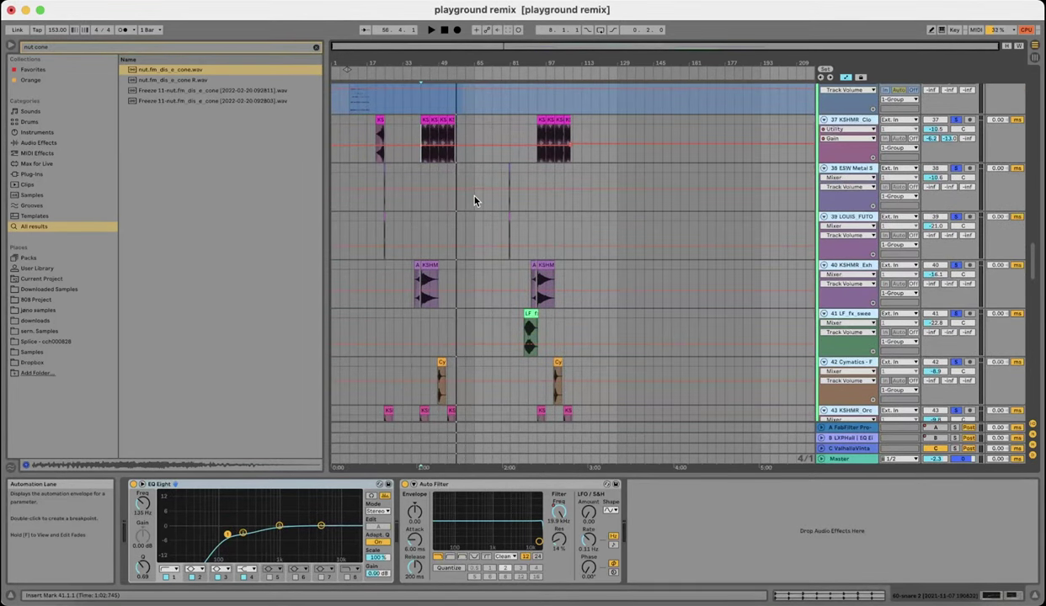
scroll(459, 190, "up", 3)
scroll(429, 210, "down", 2)
scroll(425, 214, "up", 5)
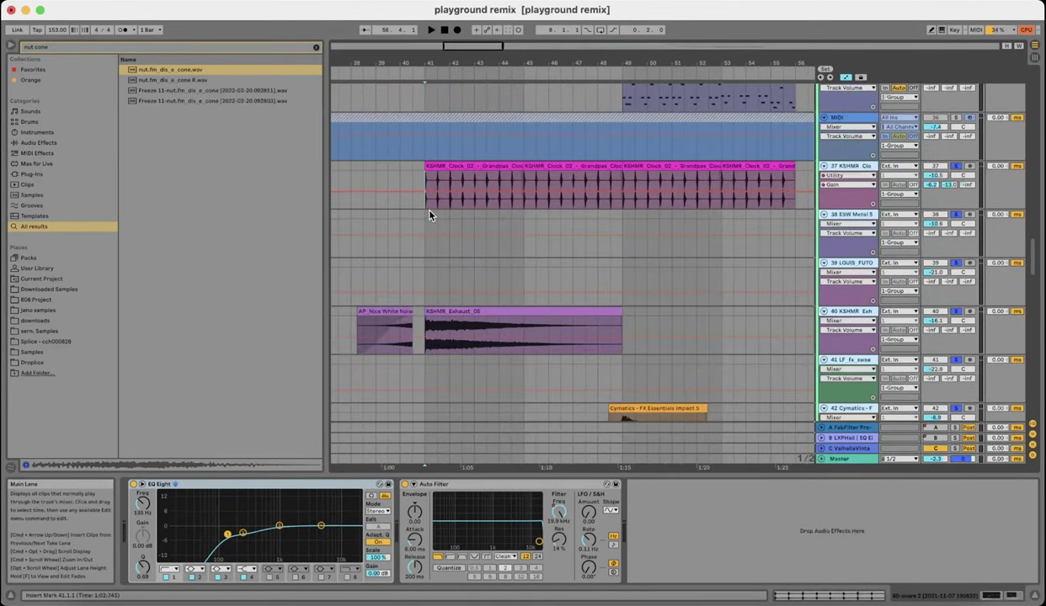
left_click(433, 179)
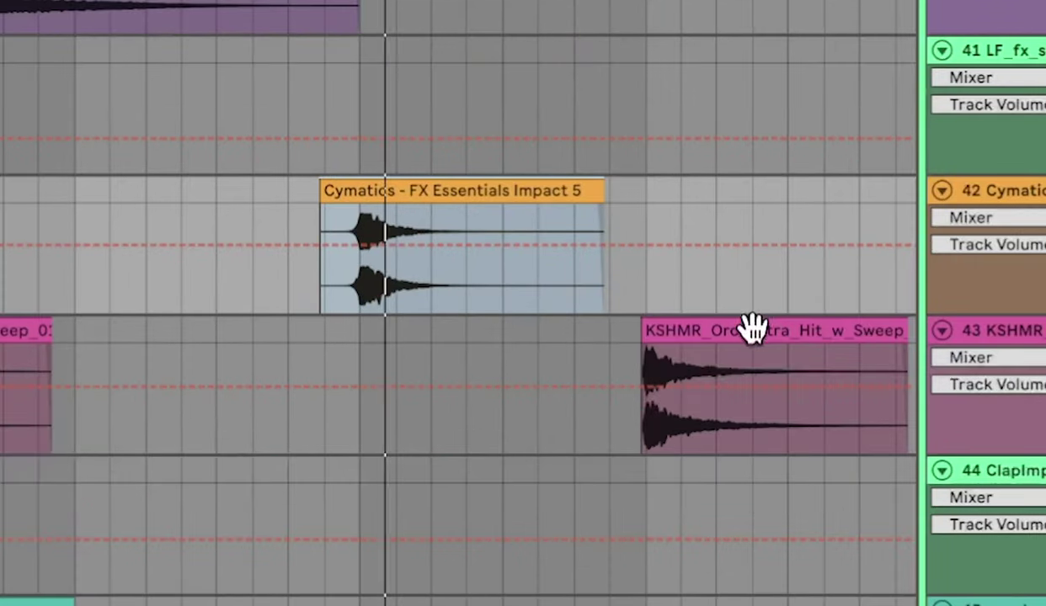
left_click(735, 328)
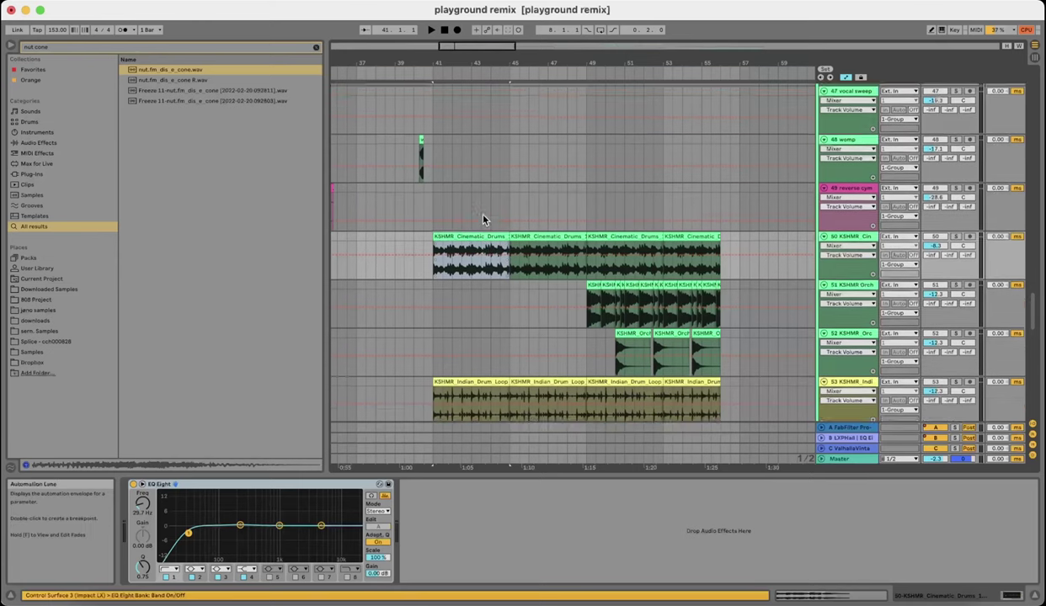
- Play the soloed KSHMR Cinematic Drums clip on track 50 and the Indian Drum Loop on track 53 from bar 41
scroll(484, 219, "down", 3)
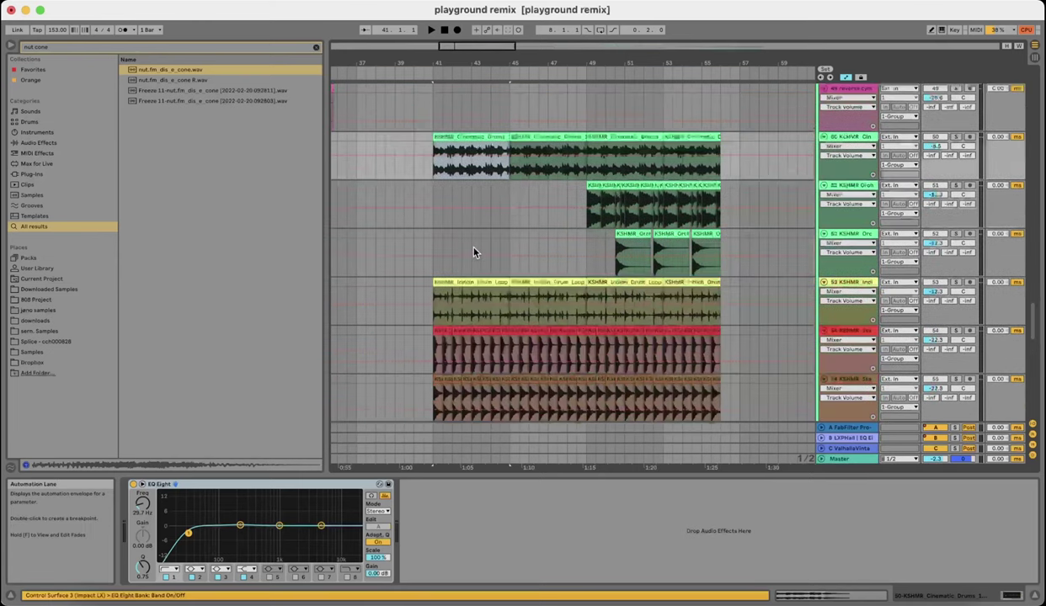
left_click(483, 158)
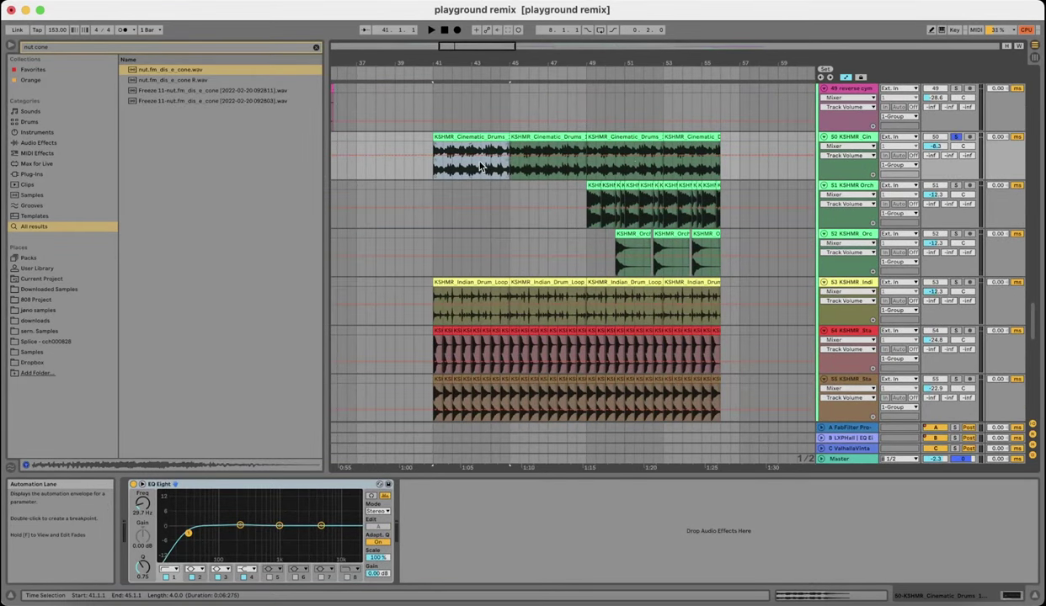
key("space")
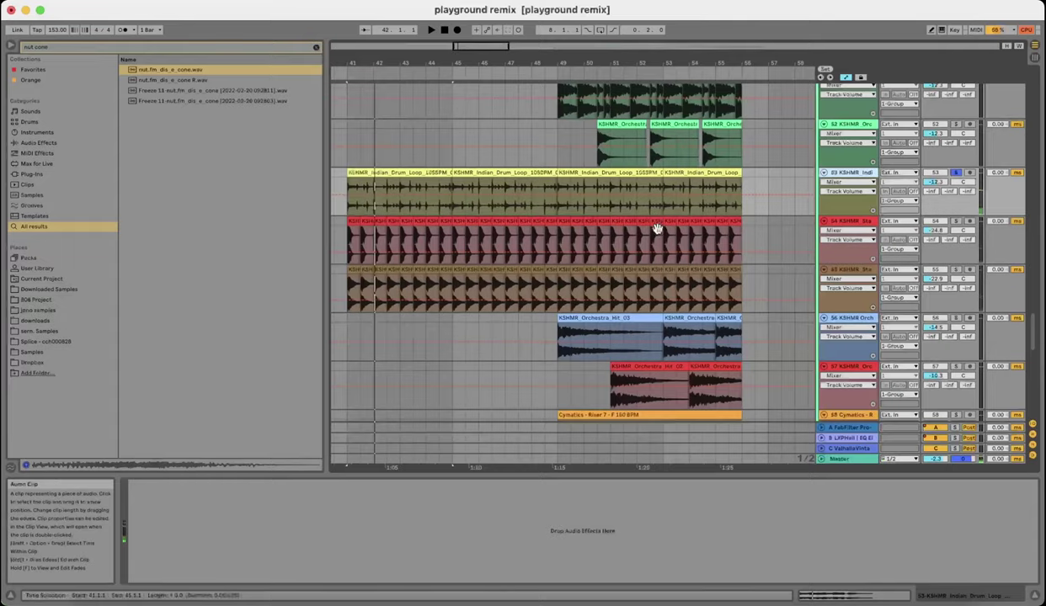
- Play the soloed KSHMR orchestra hit clips on track 51 from bar 49
scroll(657, 229, "up", 4)
scroll(577, 249, "up", 5)
left_click(521, 249)
key("space")
scroll(521, 249, "down", 4)
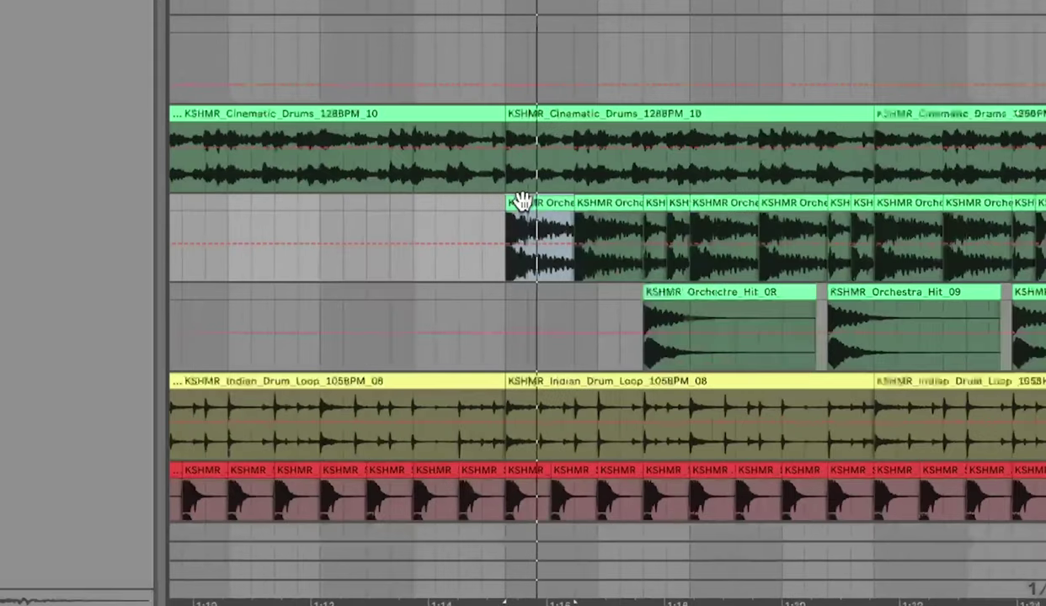
scroll(520, 204, "down", 3)
scroll(526, 200, "down", 3)
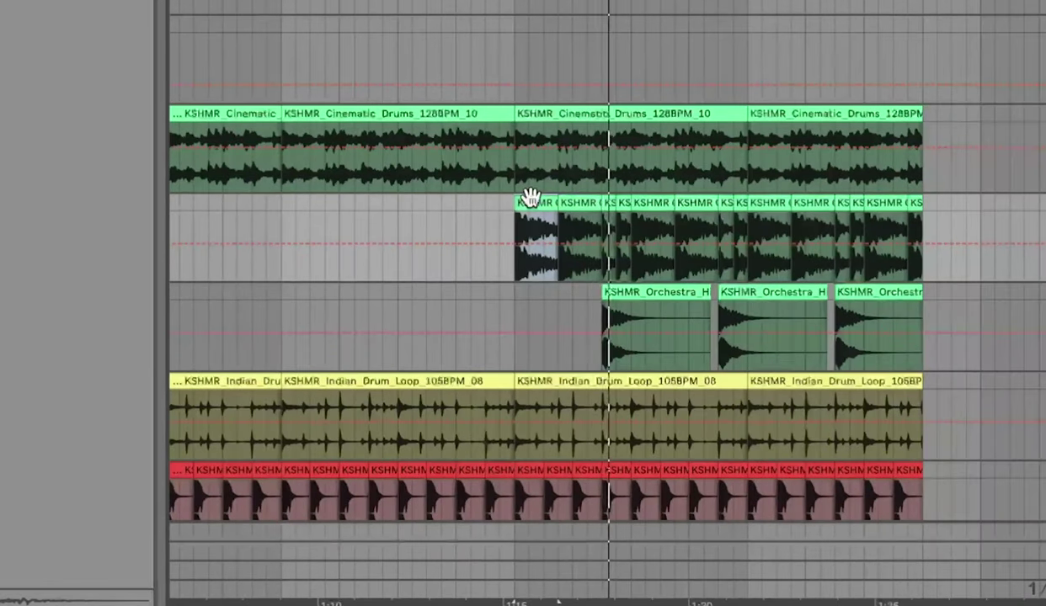
scroll(530, 198, "down", 3)
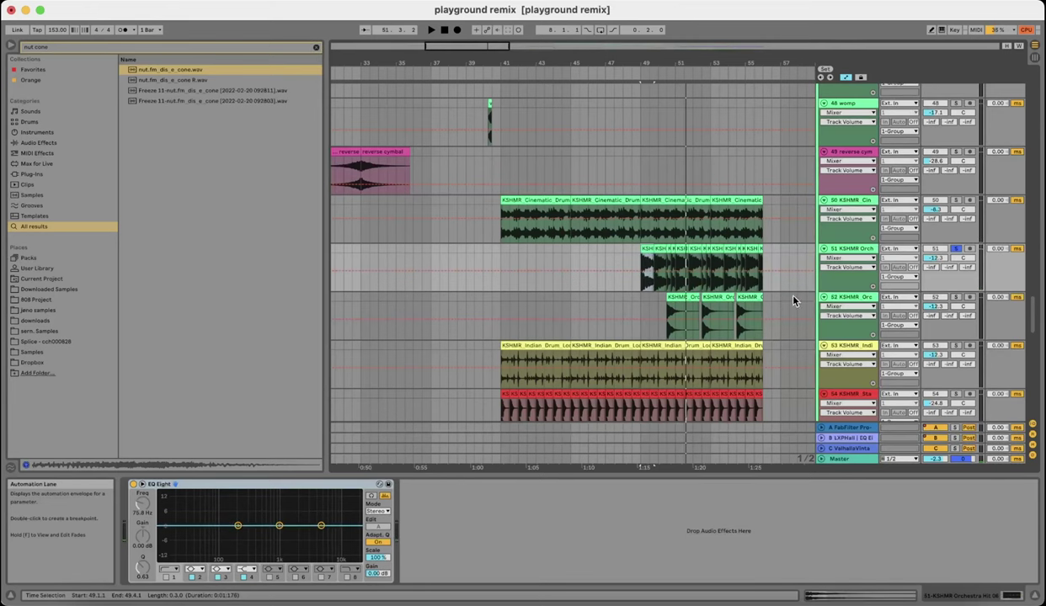
- Play the KSHMR Cinematic Drums track 50 soloed again from bar 41
scroll(645, 252, "left", 2)
scroll(606, 252, "down", 1)
scroll(606, 253, "up", 4)
scroll(476, 245, "down", 3)
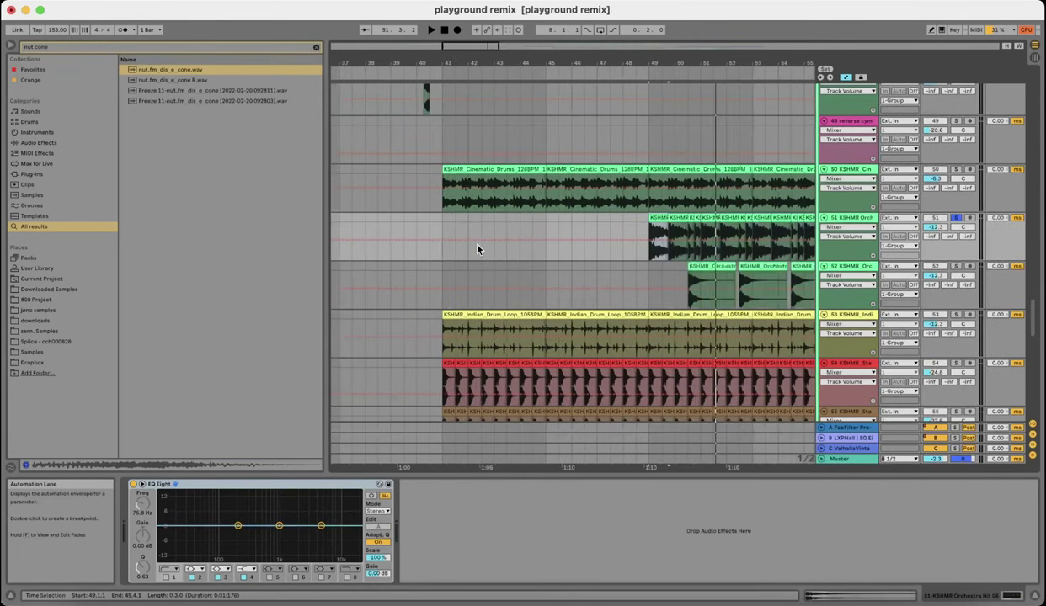
left_click(440, 204)
scroll(469, 204, "down", 8)
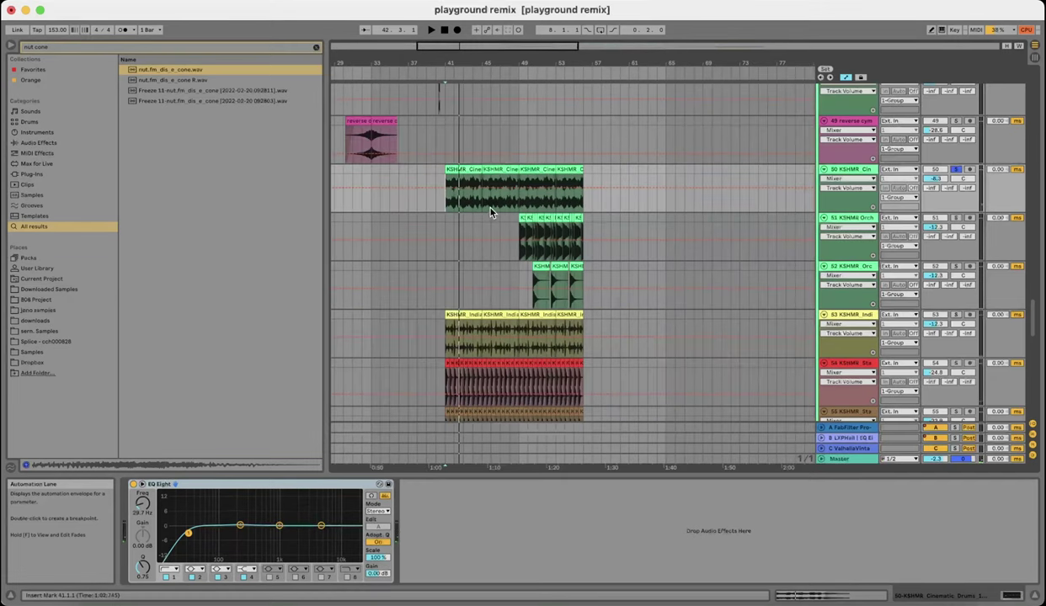
- Open the first KSHMR Cinematic Drums clip on track 50, examine its waveform and warp settings, and listen to it
left_click(471, 171)
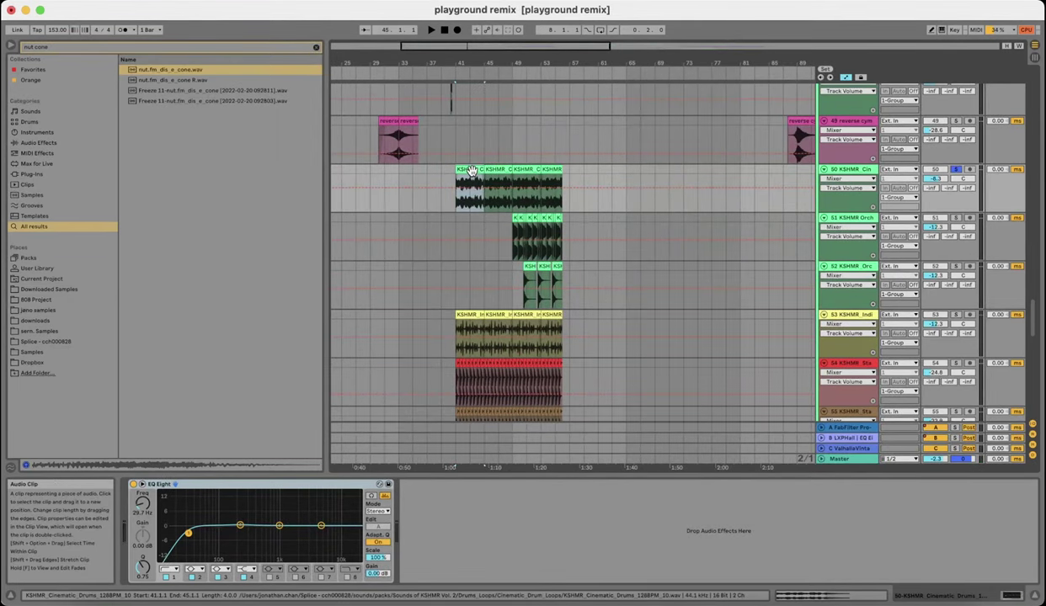
double_click(472, 171)
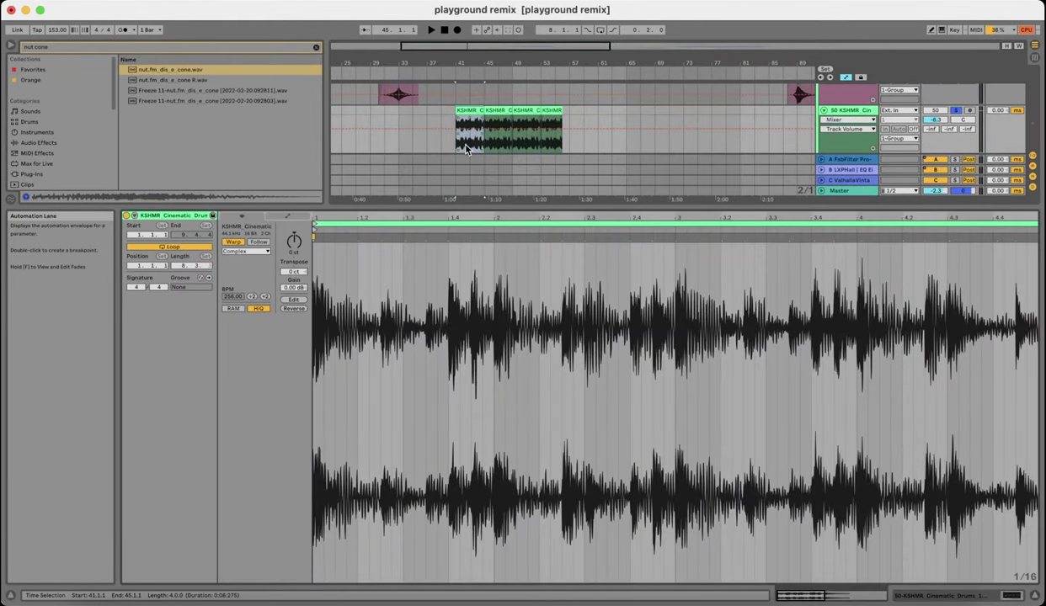
left_click(242, 244)
left_click(565, 349)
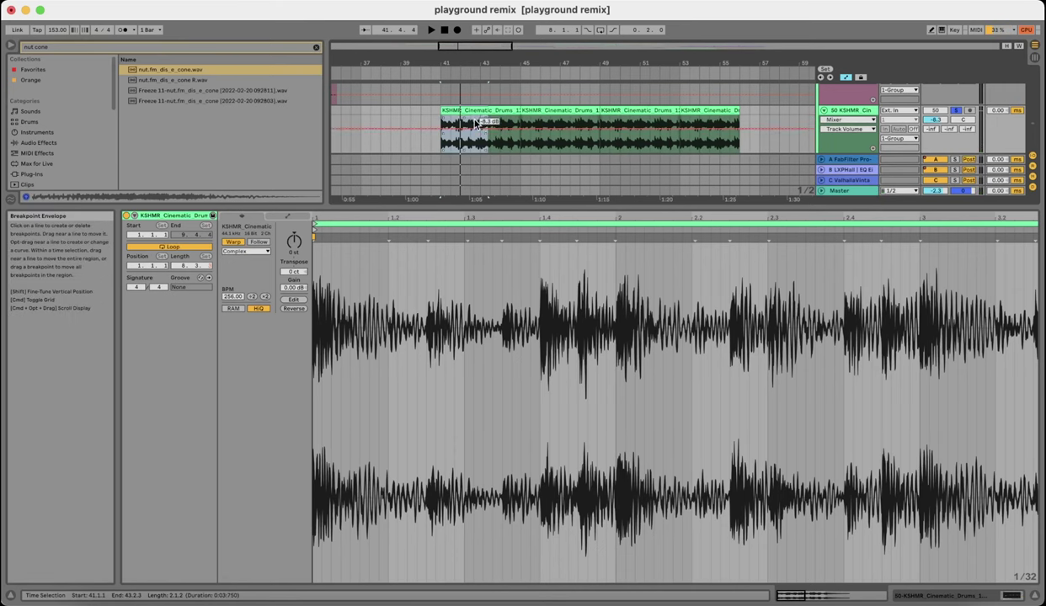
left_click(468, 111)
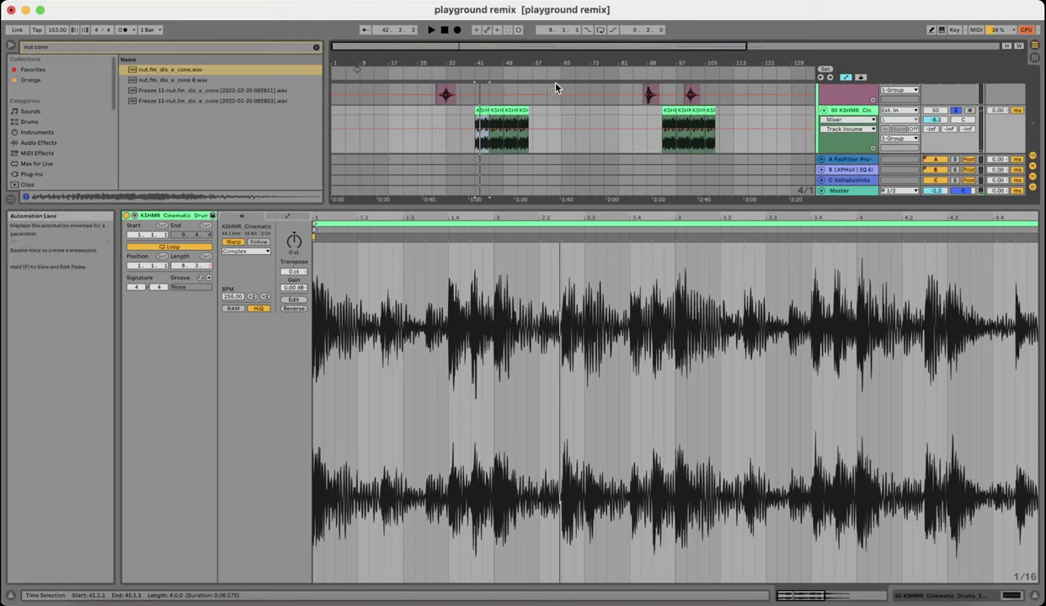
- Browse the percussion tracks and open the KSHMR Indian Drum Loop clip on track 53 to examine its waveform and warp settings
scroll(534, 124, "up", 3)
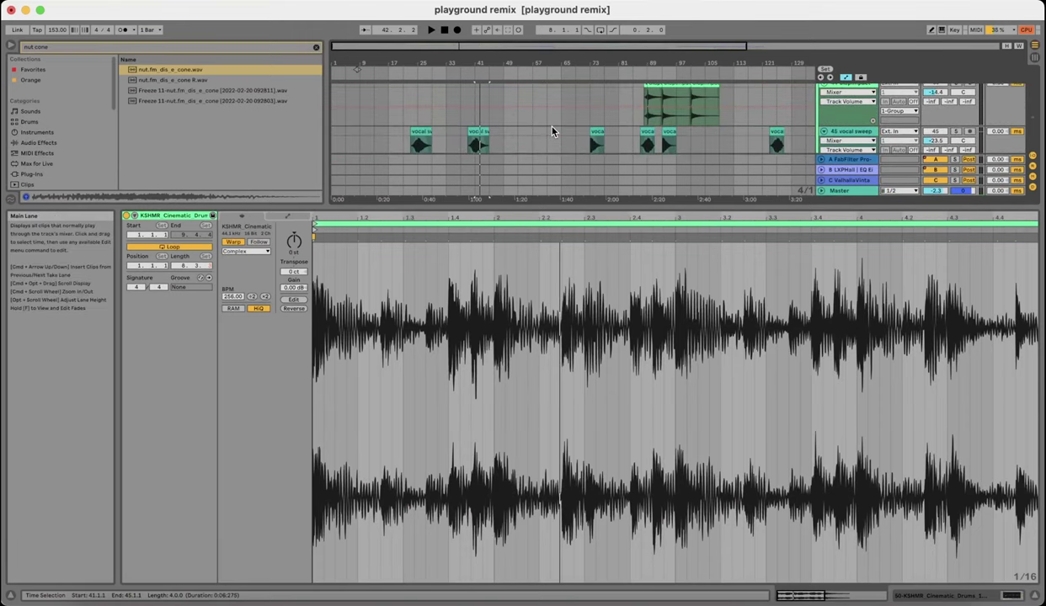
scroll(573, 118, "down", 6)
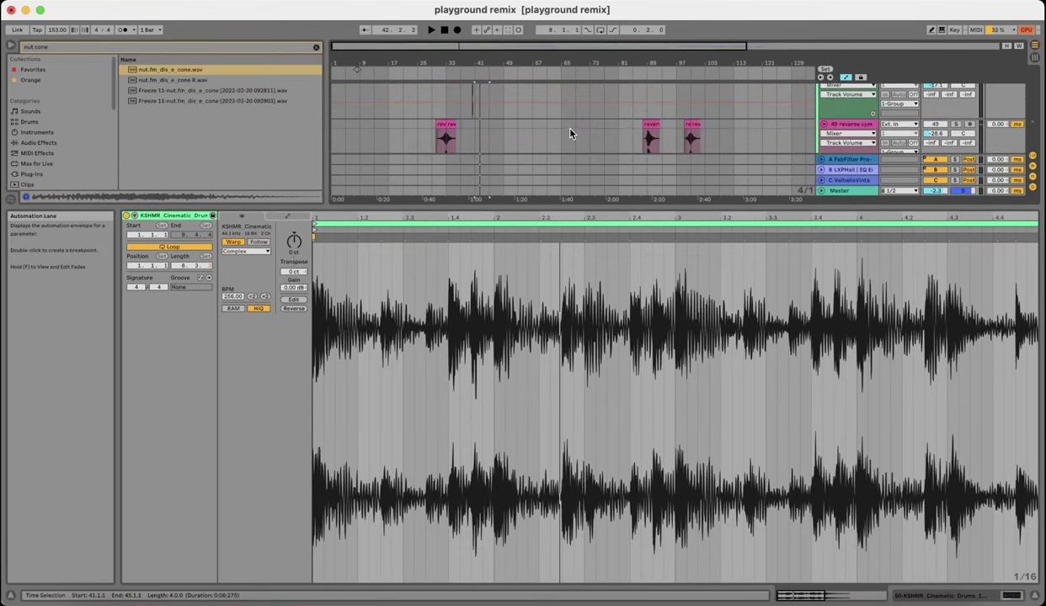
scroll(475, 129, "up", 5)
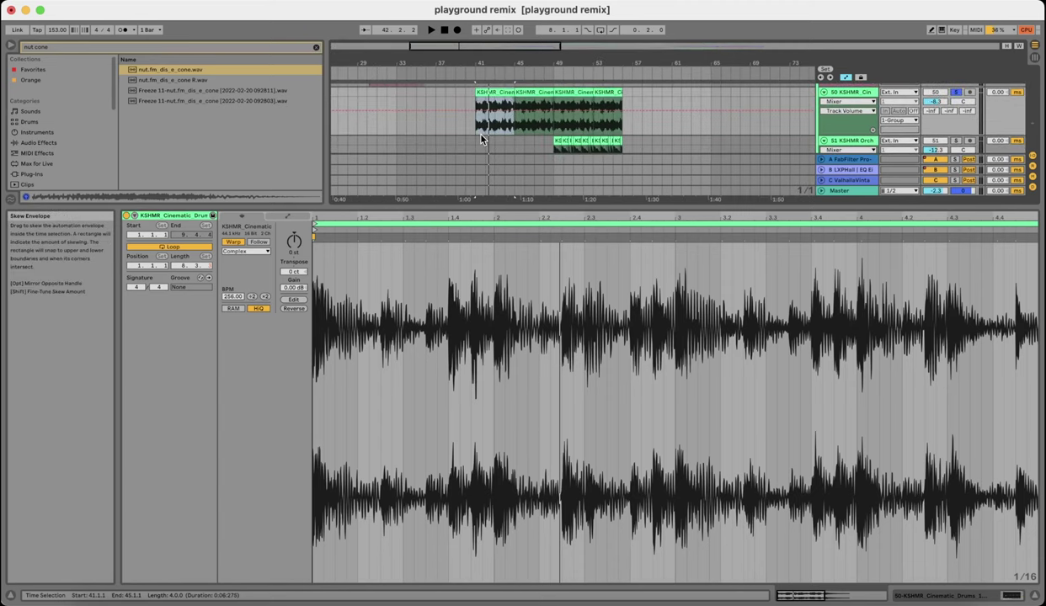
scroll(501, 126, "up", 2)
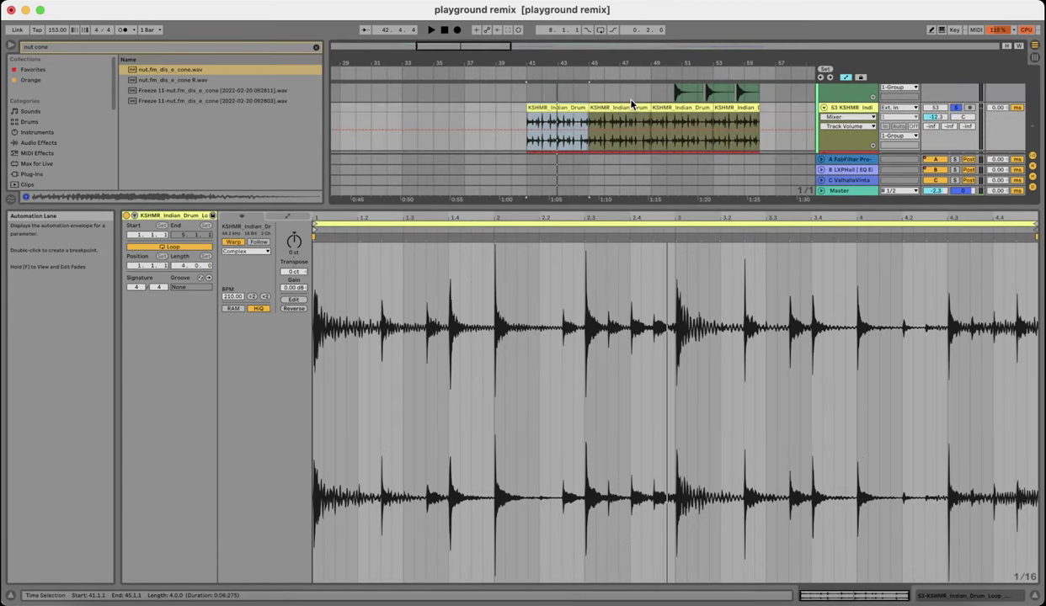
scroll(633, 103, "down", 2)
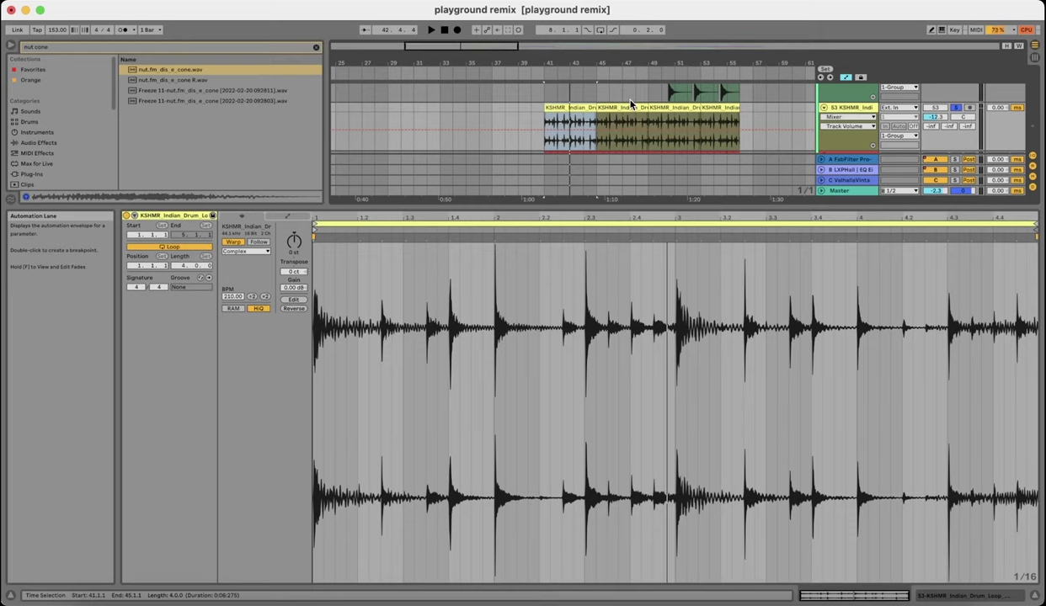
scroll(633, 104, "up", 3)
- Enlarge the arrangement area and open the KSHMR Orchestra Hit 03 clip on track 56 at bar 49
left_click_drag(613, 208, 607, 431)
scroll(556, 264, "up", 4)
scroll(611, 224, "up", 2)
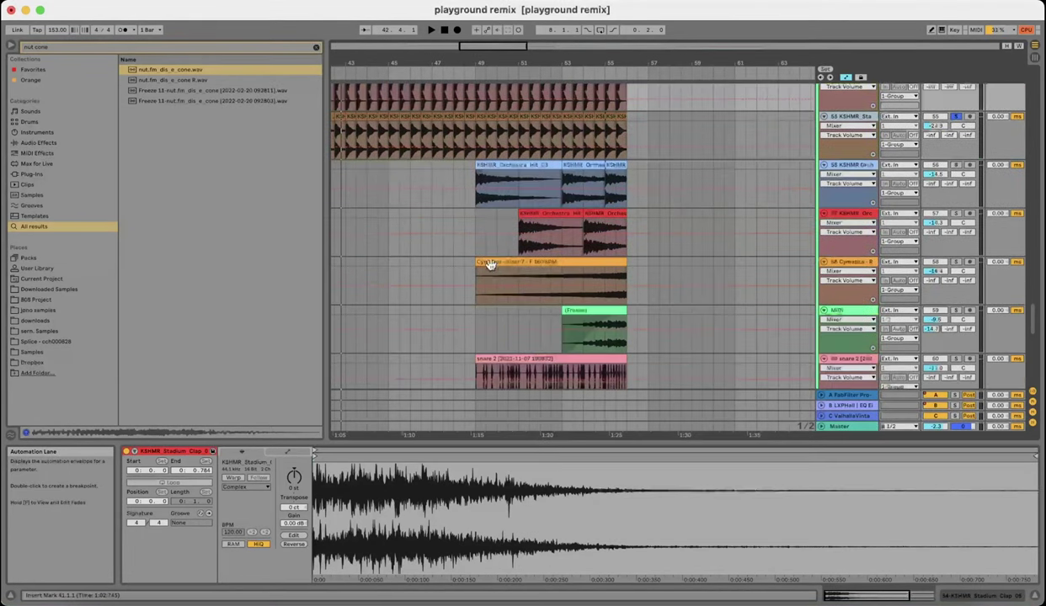
scroll(490, 264, "down", 2)
left_click(478, 137)
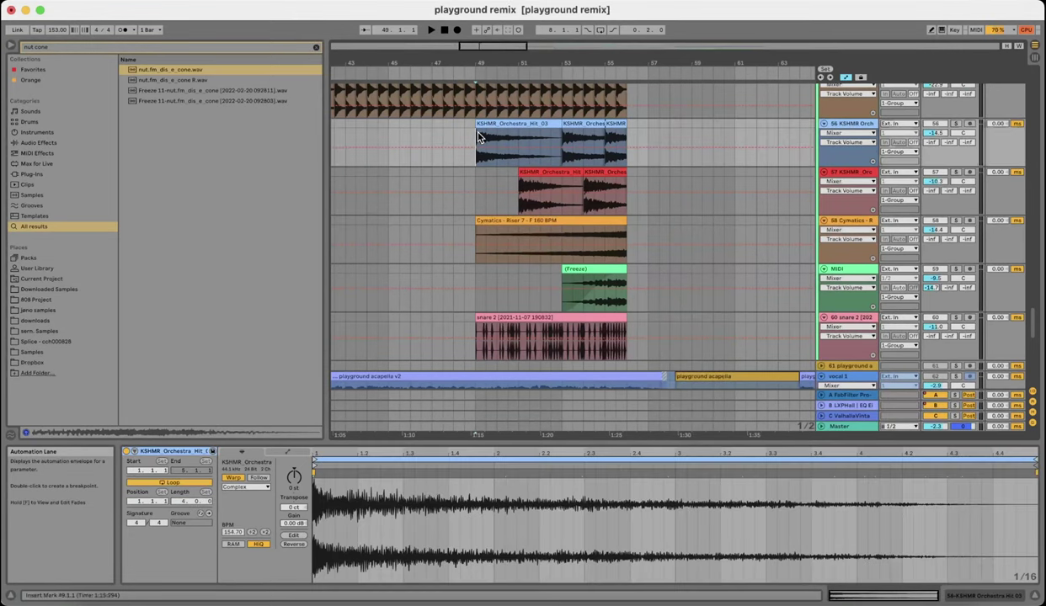
- Play the soloed Cymatics Riser 7 clip on track 58 from bar 53
scroll(545, 183, "down", 3)
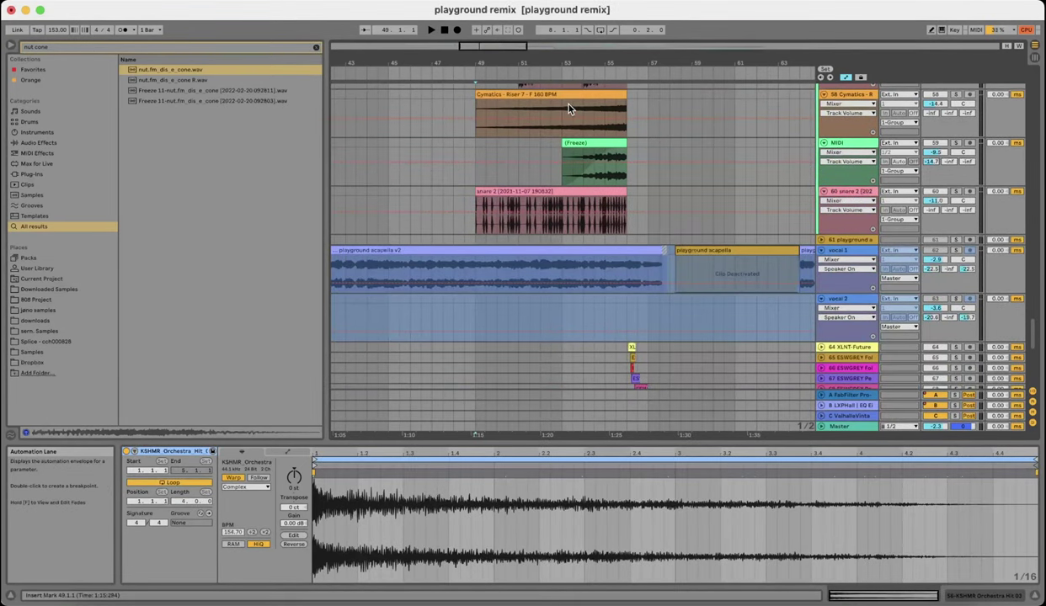
left_click(562, 103)
scroll(573, 113, "right", 2)
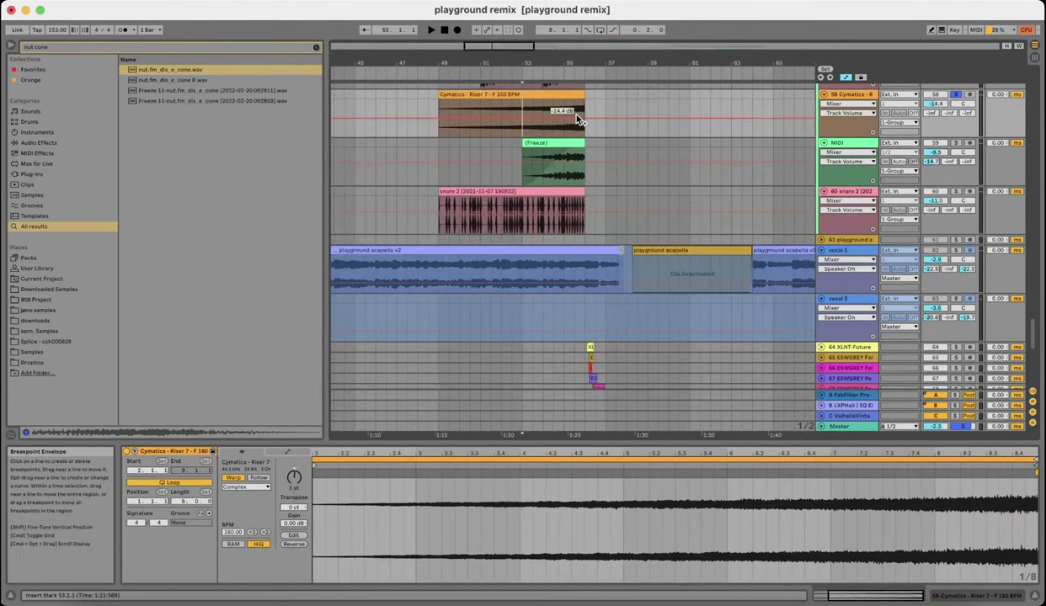
key("space")
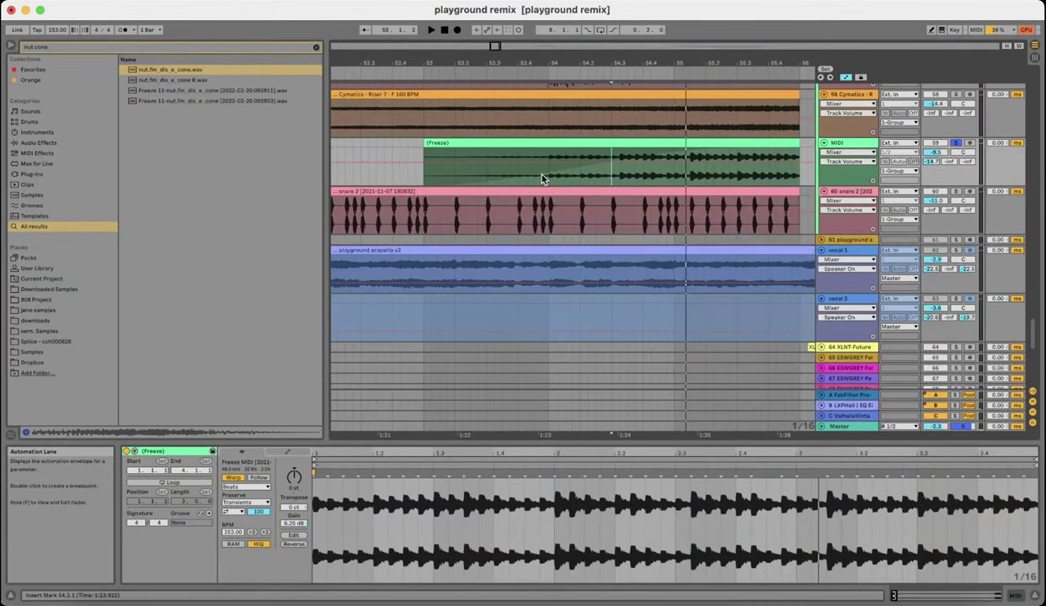
- Play the soloed frozen MIDI clip on track 59 from bar 54 and examine its waveform
scroll(541, 176, "right", 2)
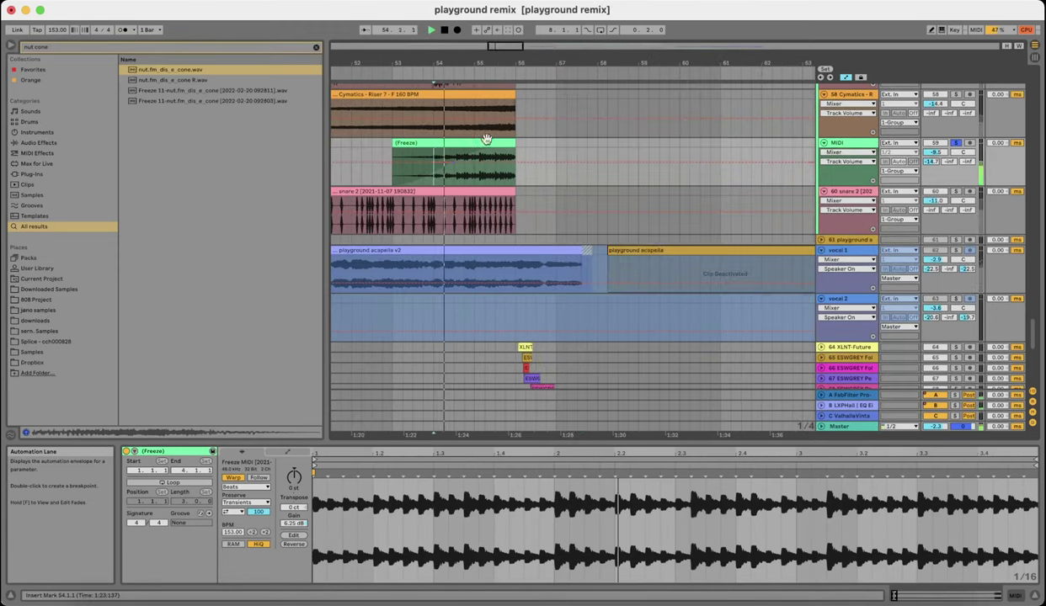
scroll(703, 263, "left", 1)
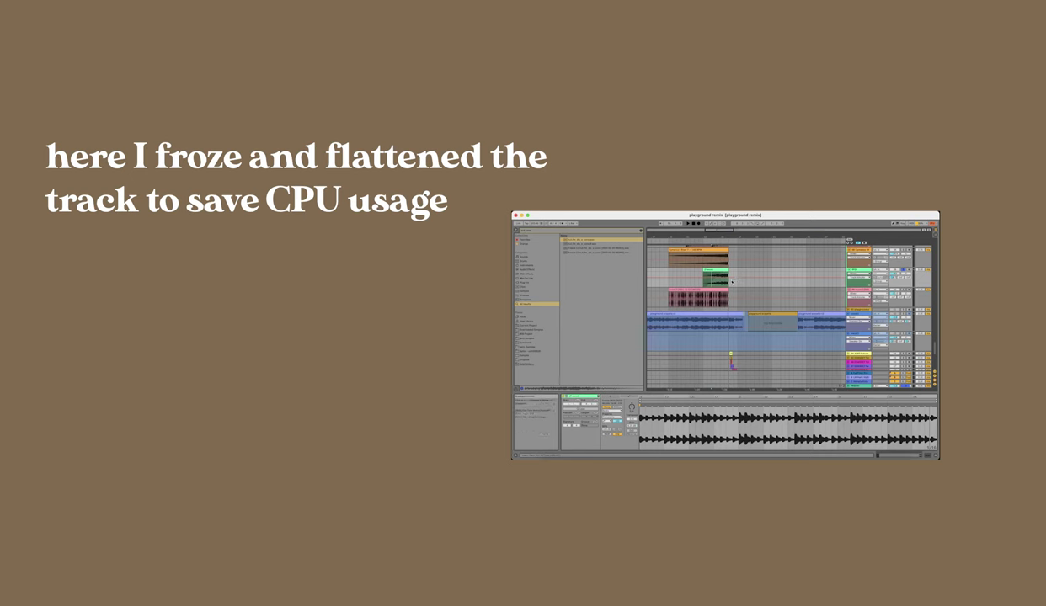
scroll(732, 282, "up", 3)
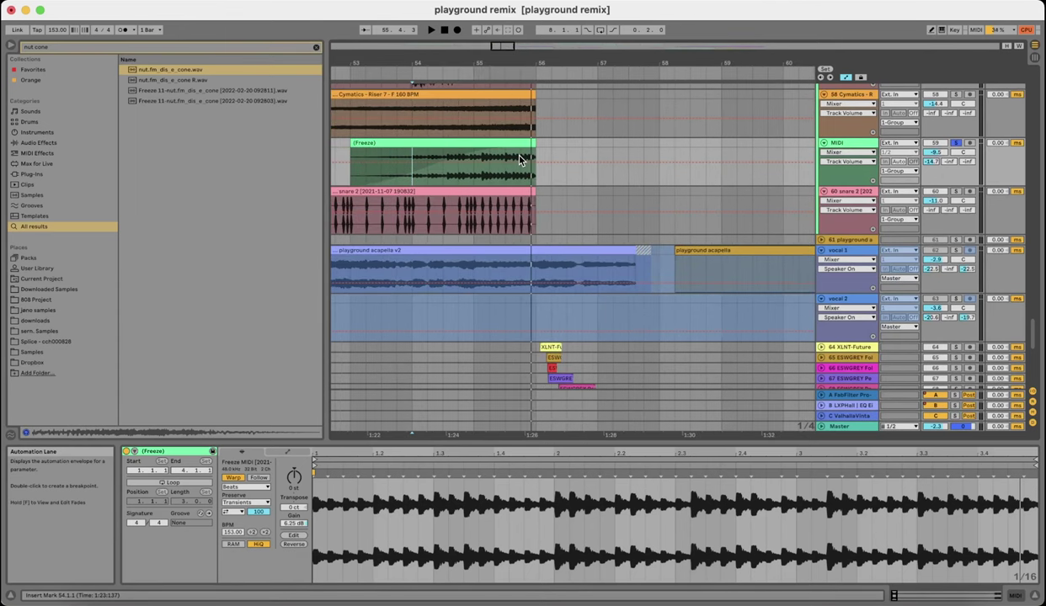
scroll(509, 152, "right", 2)
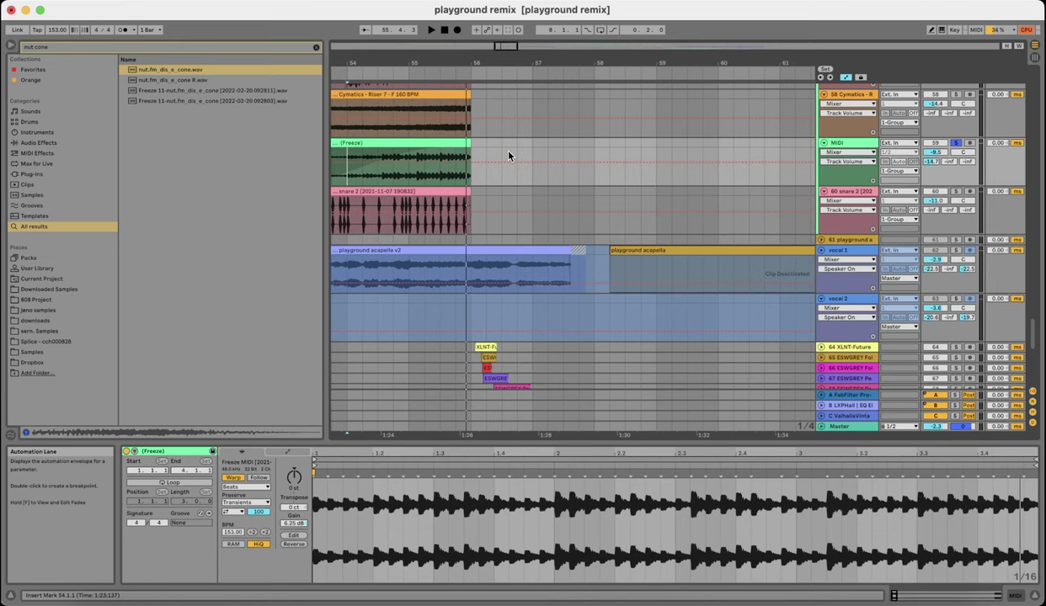
- Play the soloed snare 2 clip on track 60 from bar 49 and examine its EQ Eight and Auto Filter frequency automation
scroll(518, 156, "left", 4)
left_click(437, 190)
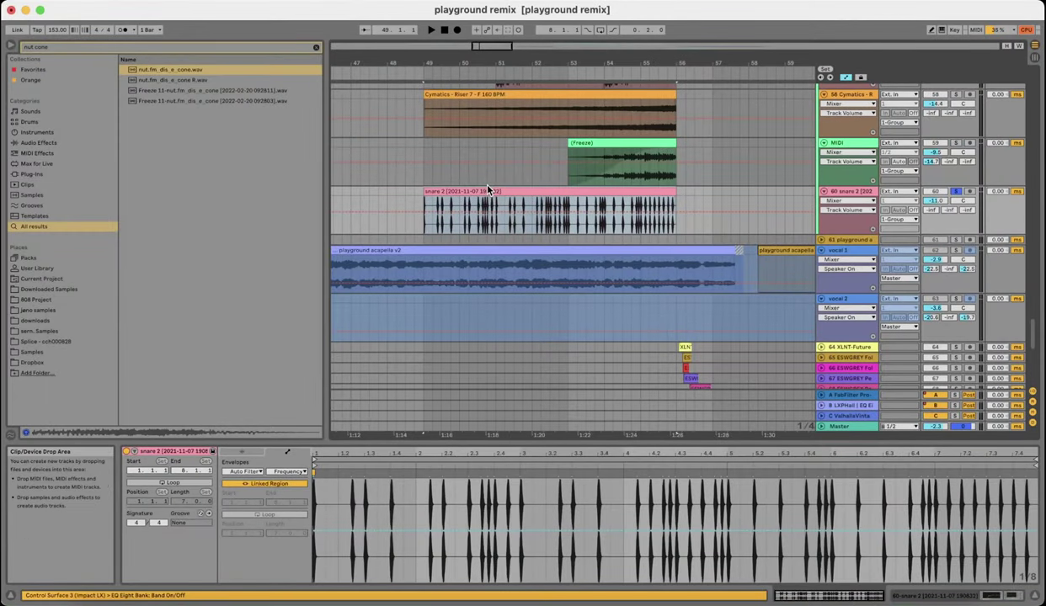
key("space")
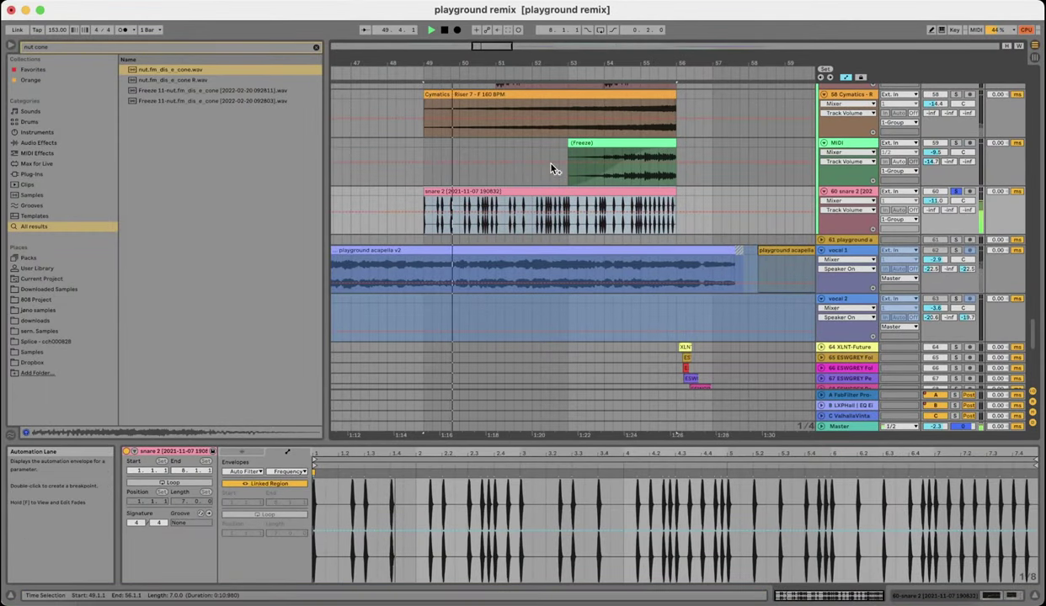
left_click(812, 217)
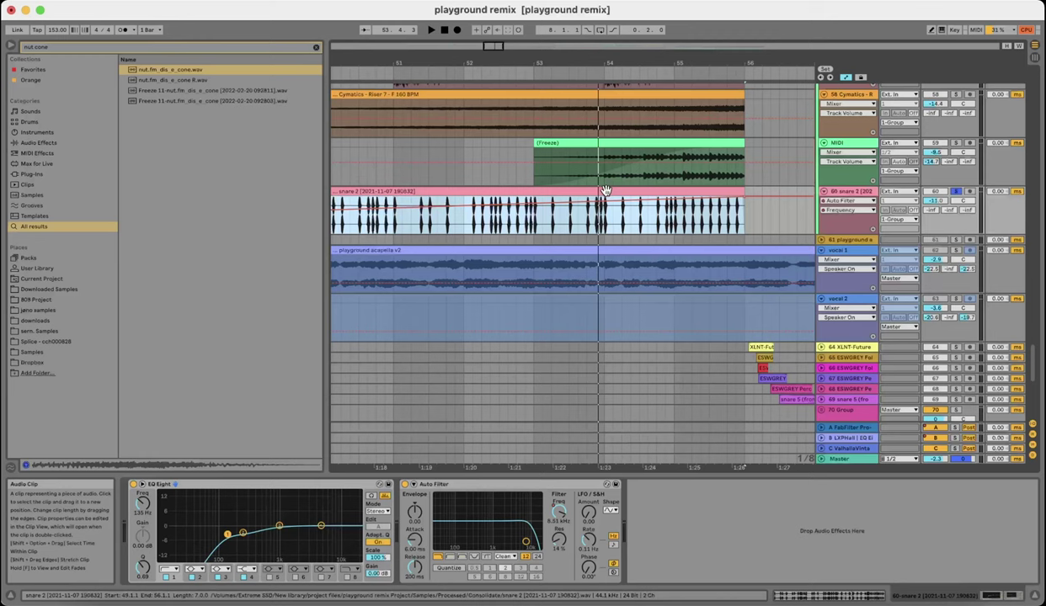
- Display the snare 2 clip's transposition envelope and listen to the end of the clip
key("shift+Tab")
left_click(259, 474)
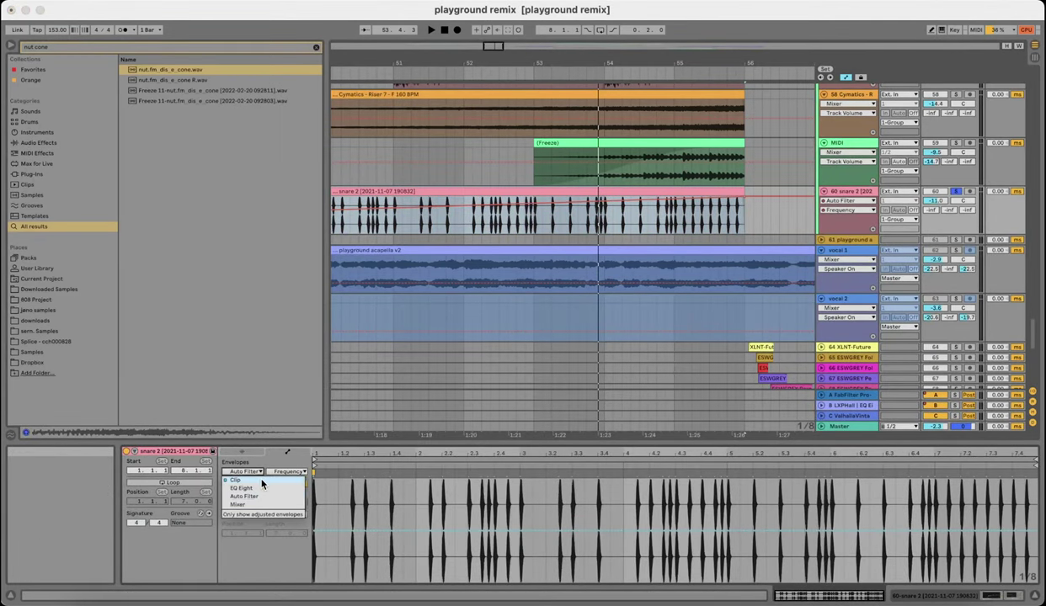
left_click(260, 480)
left_click(282, 471)
left_click(292, 489)
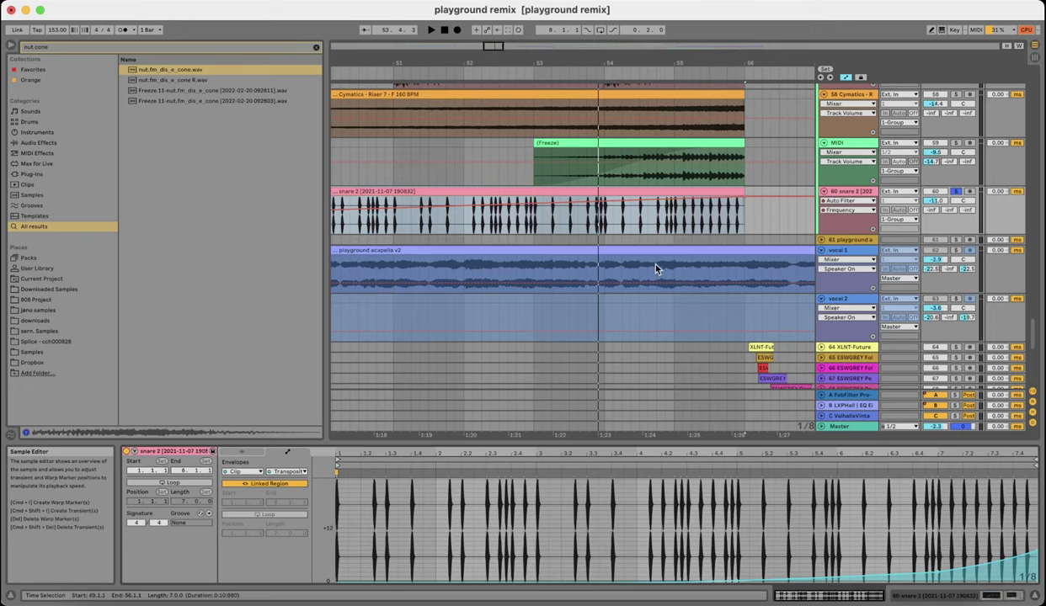
key("space")
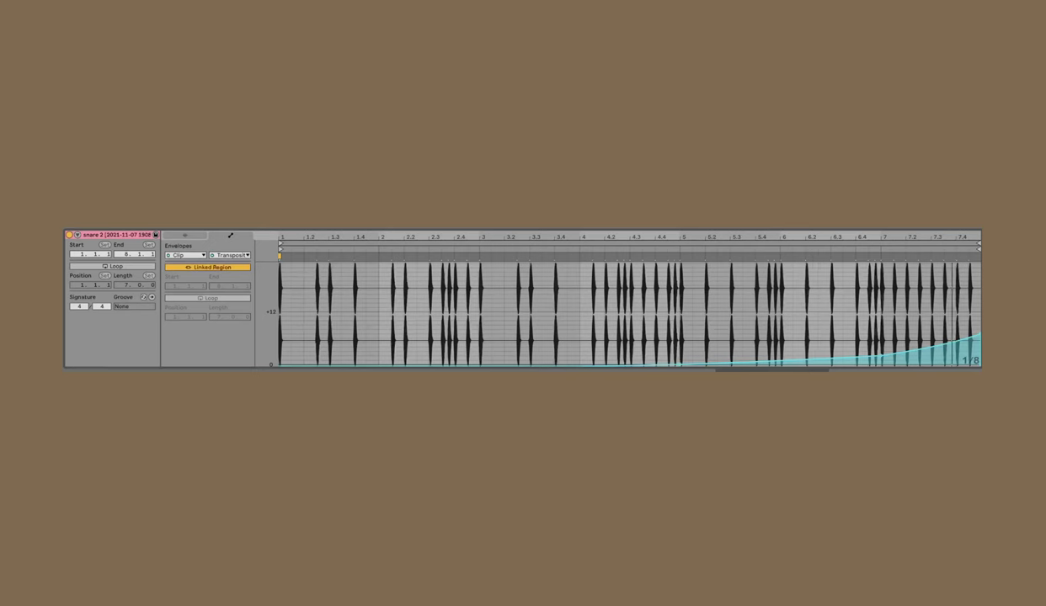
- Locate the groups starting around bar 57 and unfold MIDI track 115 and the 103 Group
scroll(542, 236, "up", 5)
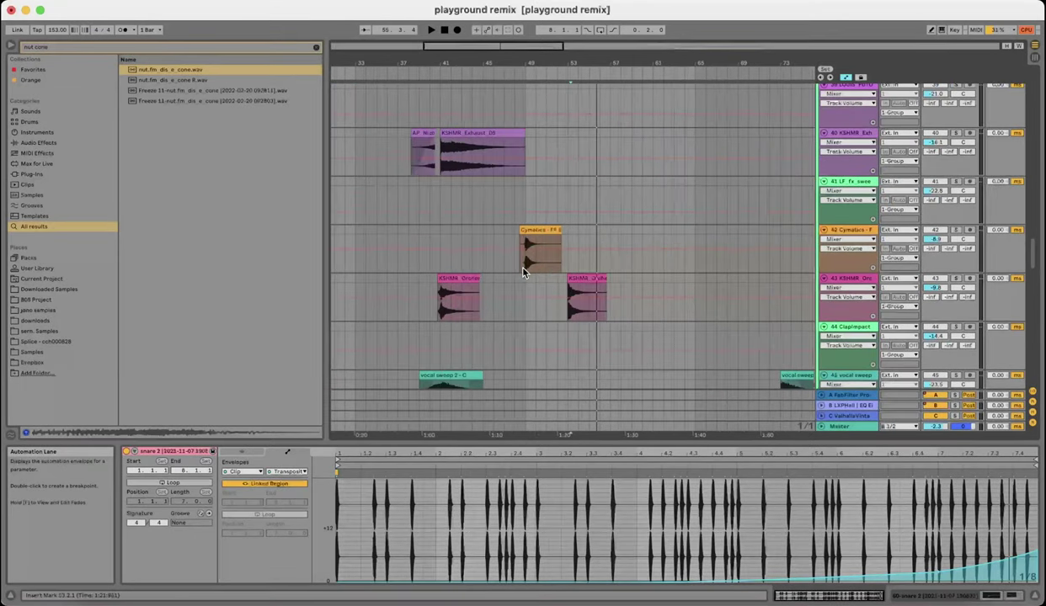
scroll(535, 278, "down", 15)
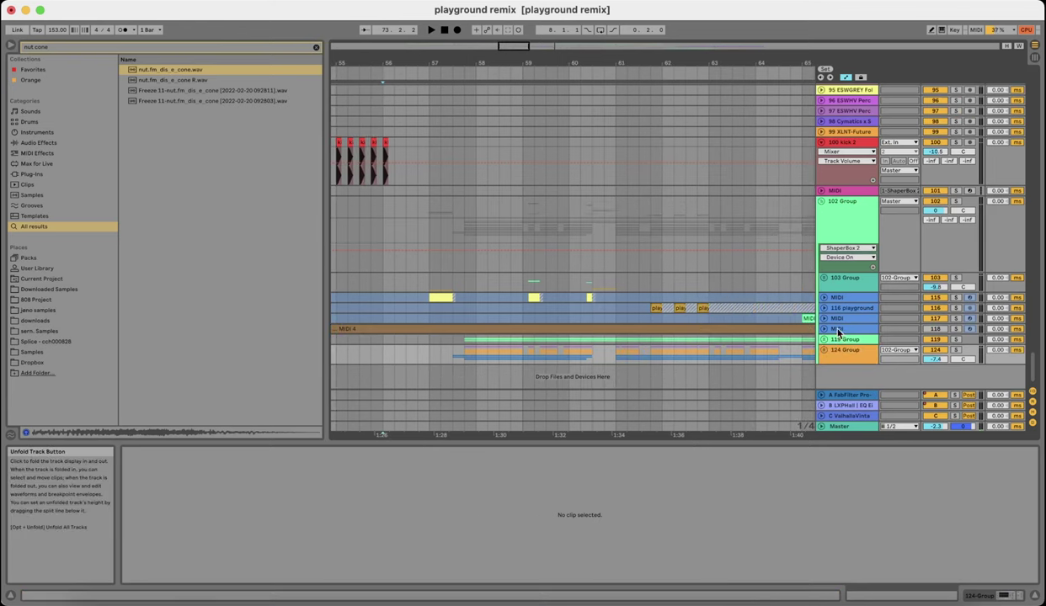
left_click(824, 298)
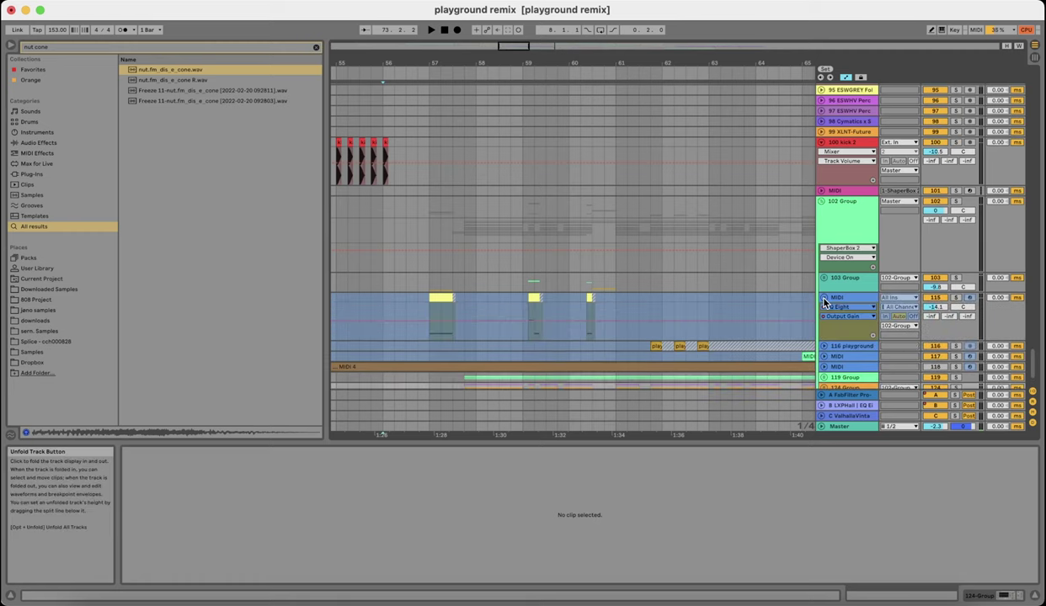
left_click(824, 280)
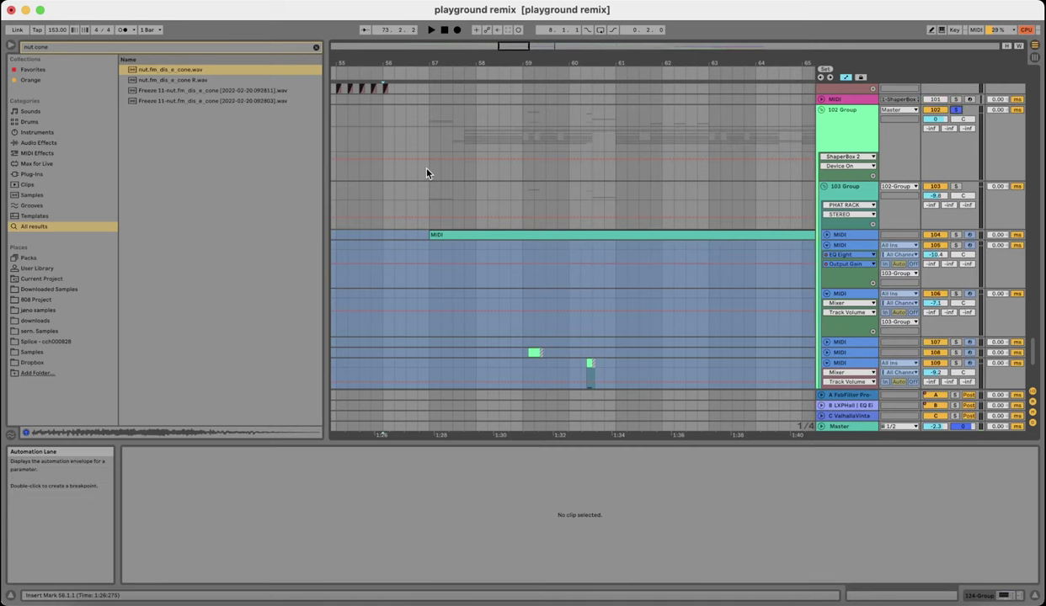
- Play the bass layers inside the 102 Group from bar 57, including the JN_bass jam clip
scroll(428, 171, "down", 5)
left_click(432, 261)
key("space")
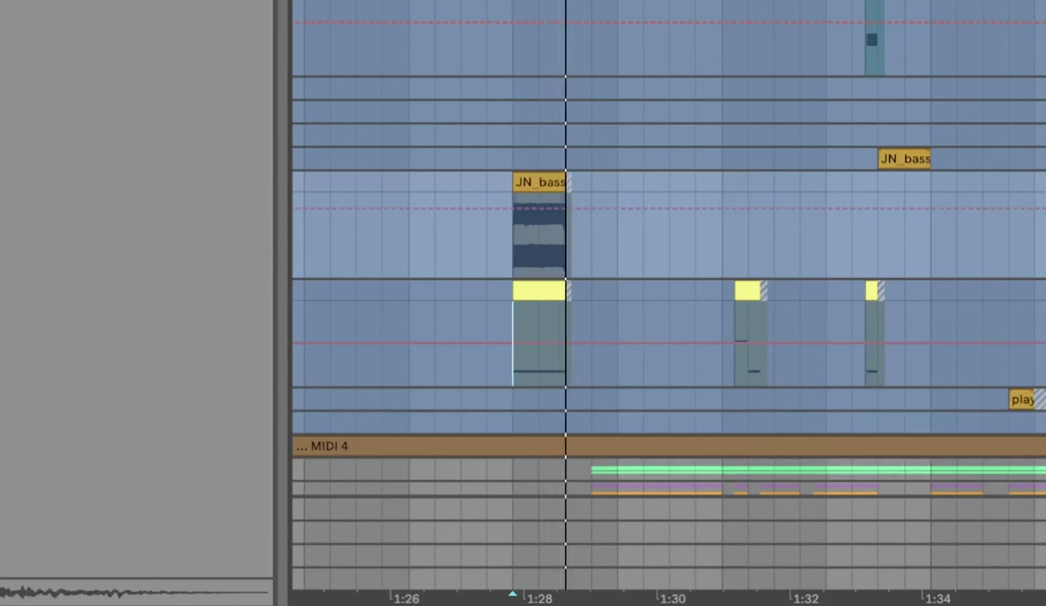
key("space")
- Unfreeze the JN_bass jam track 114 and show its JN_bass jam_01 sample in the browser
right_click(852, 249)
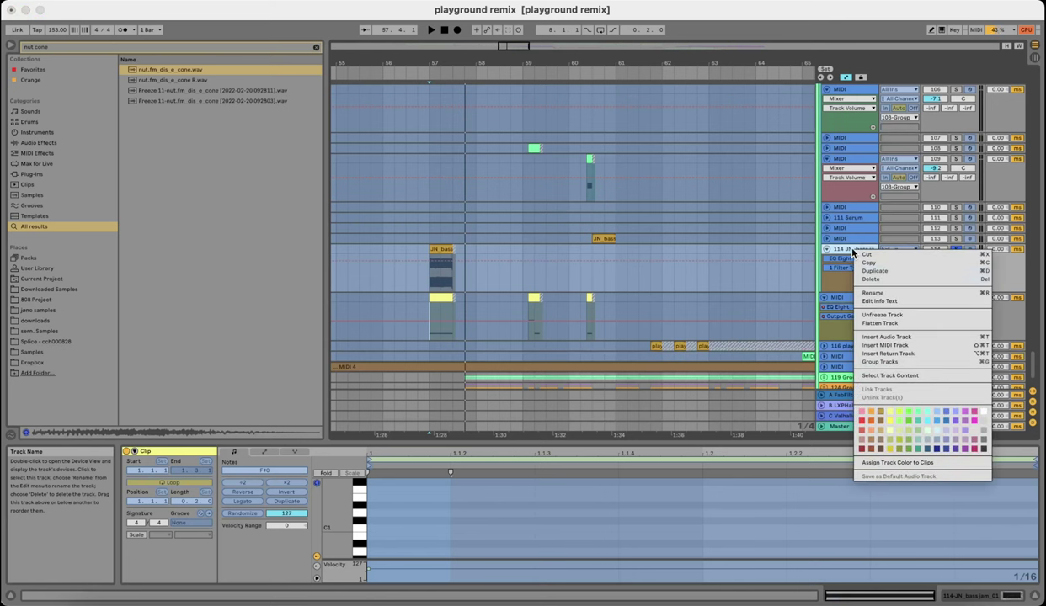
left_click(881, 315)
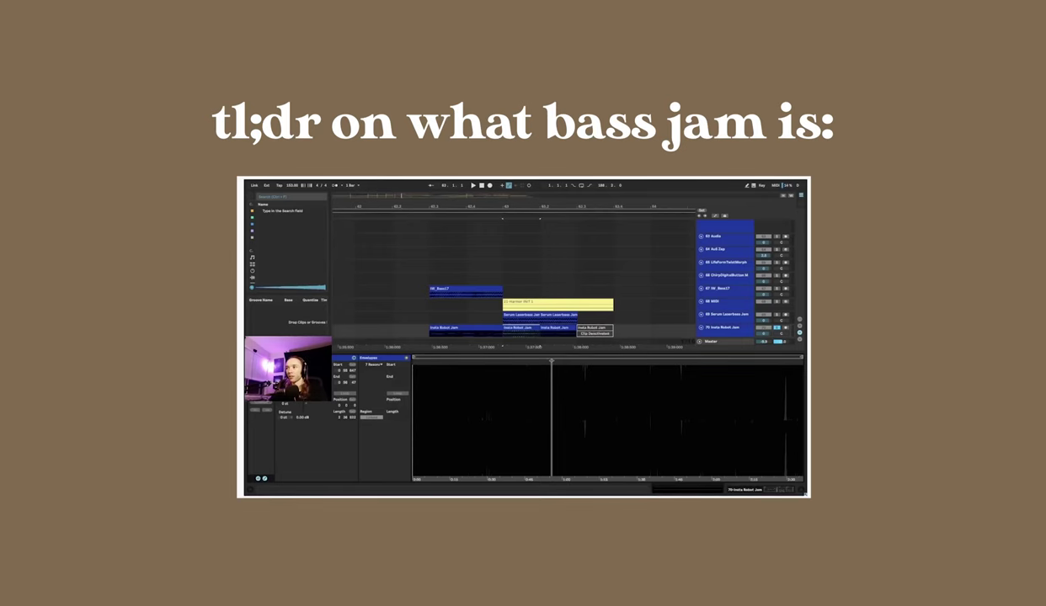
left_click_drag(551, 361, 553, 373)
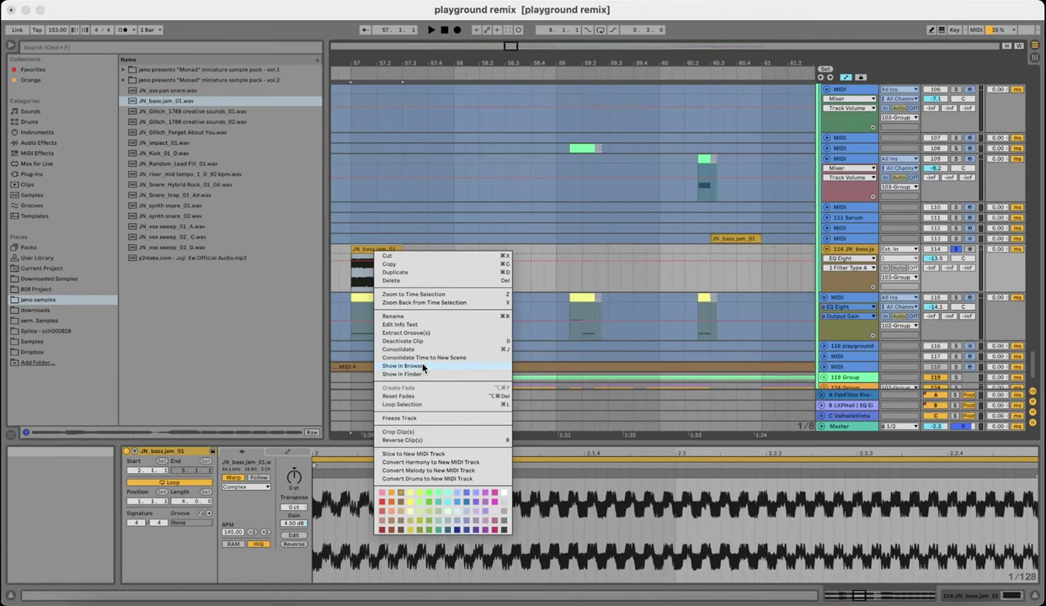
left_click(423, 368)
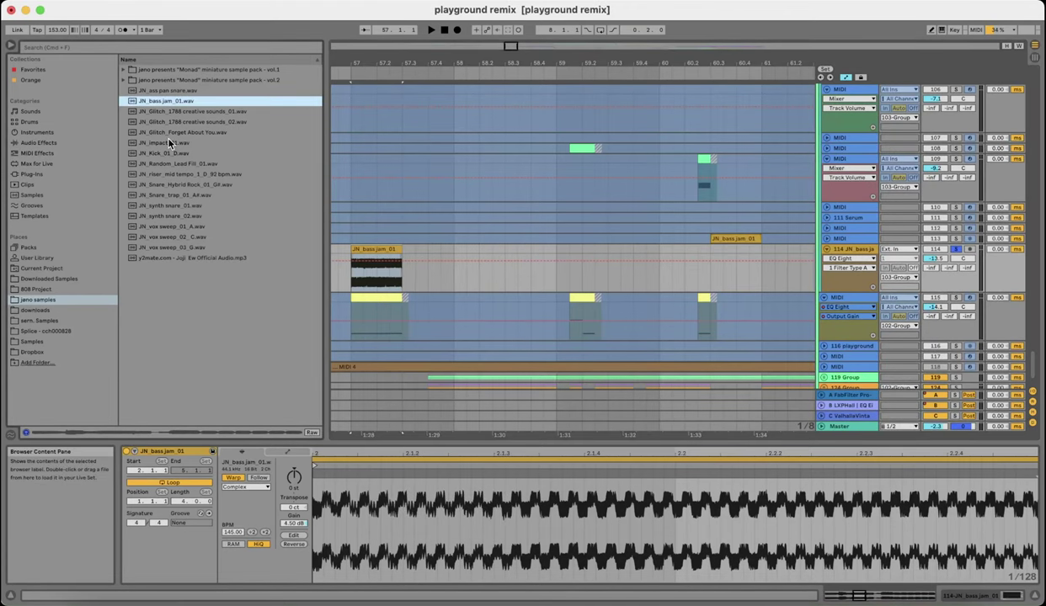
left_click(172, 101)
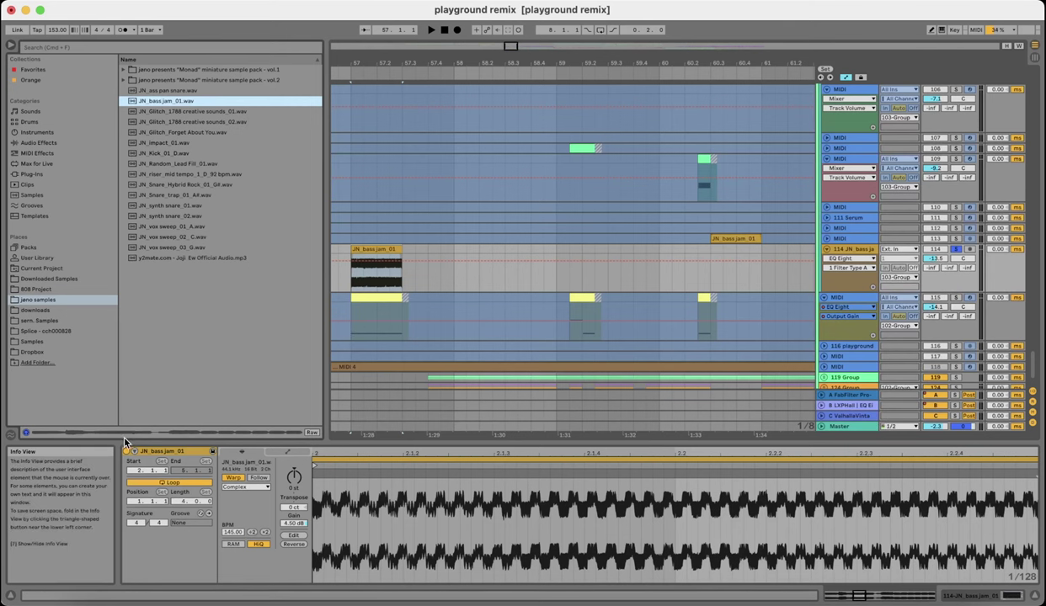
- Play the soloed JN_bass jam_01 clip on track 114 from bar 57
left_click(350, 271)
key("space")
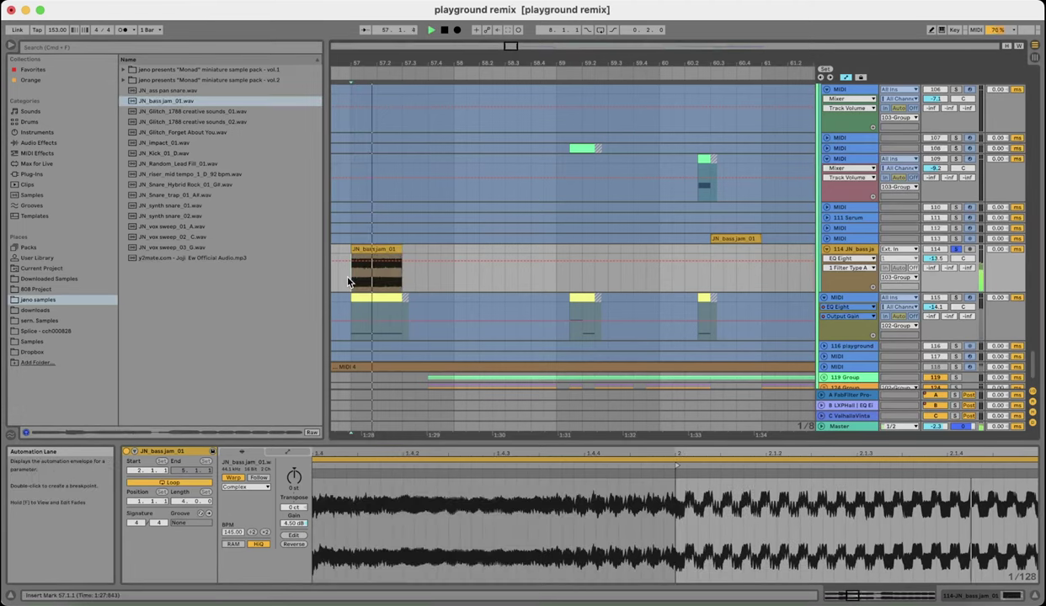
key("space")
scroll(406, 329, "down", 3)
scroll(660, 313, "up", 3)
scroll(669, 292, "down", 2)
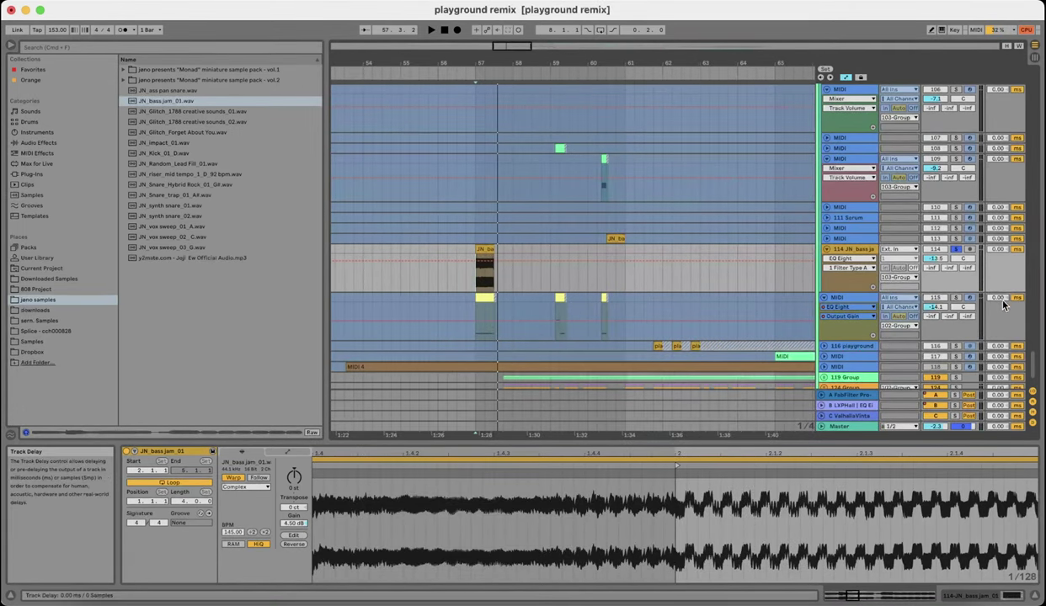
- Examine the EQ Eight on the JN_bass jam track 114 and the PHAT RACK on the 103 Group
left_click(842, 283)
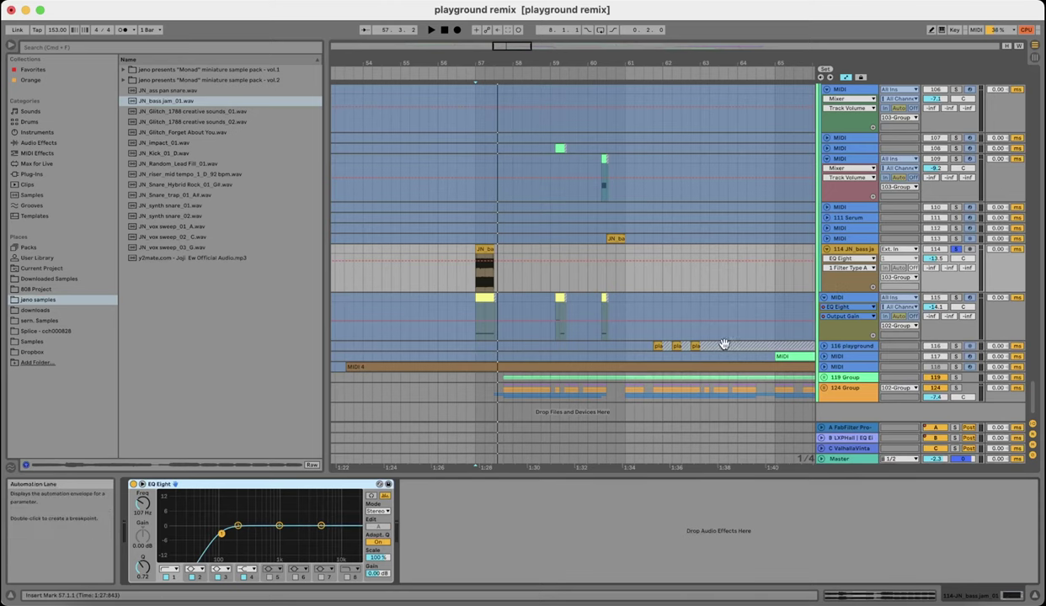
scroll(746, 301, "up", 3)
scroll(589, 371, "down", 3)
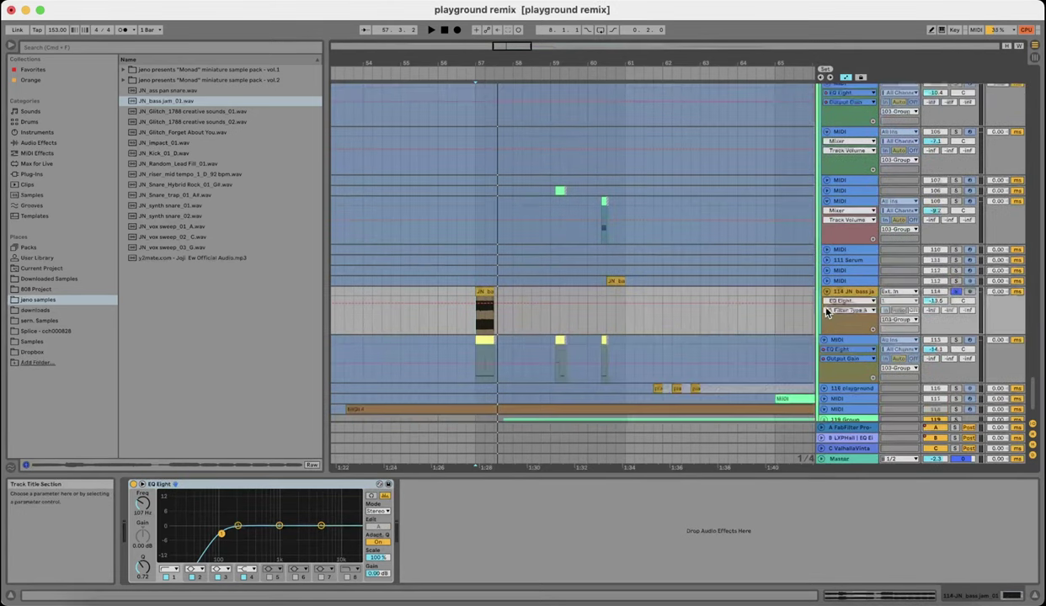
scroll(514, 367, "up", 2)
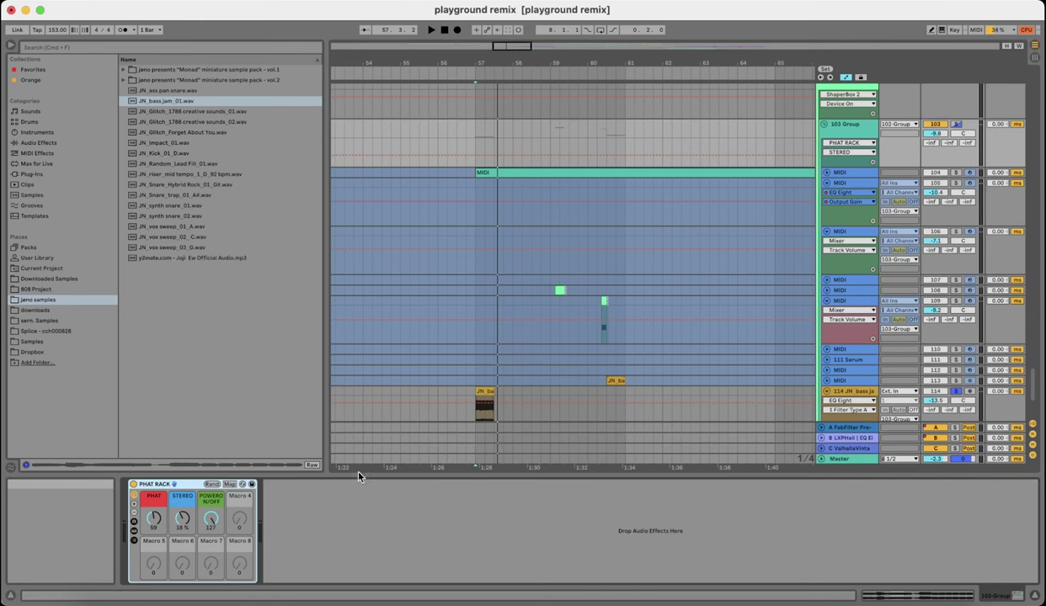
- Examine the devices chained inside the PHAT RACK on the 103 Group, from Saturator through to the last OTT
left_click(133, 522)
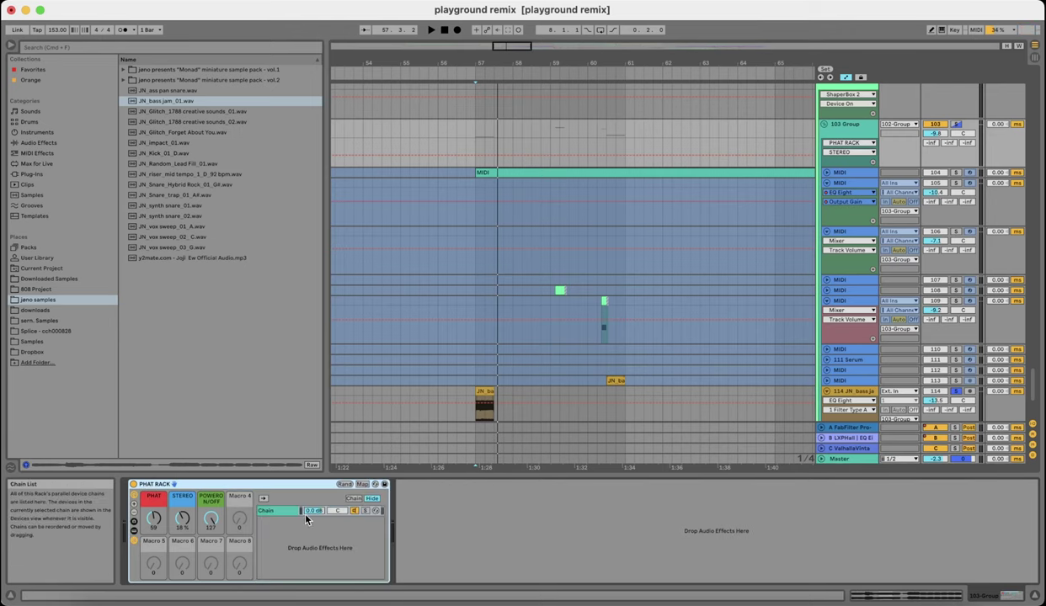
left_click(285, 511)
double_click(285, 512)
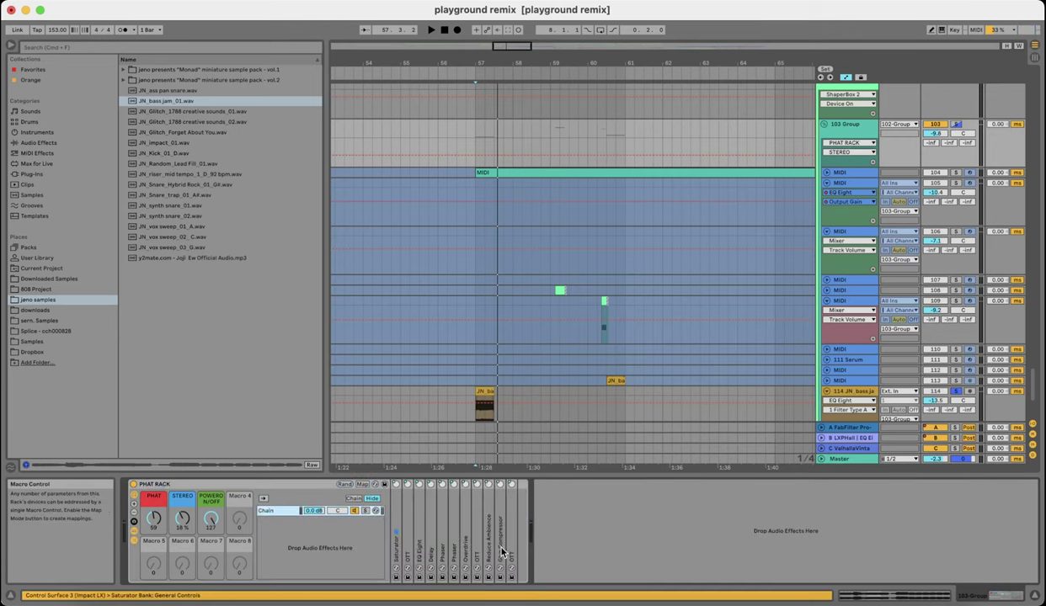
right_click(250, 483)
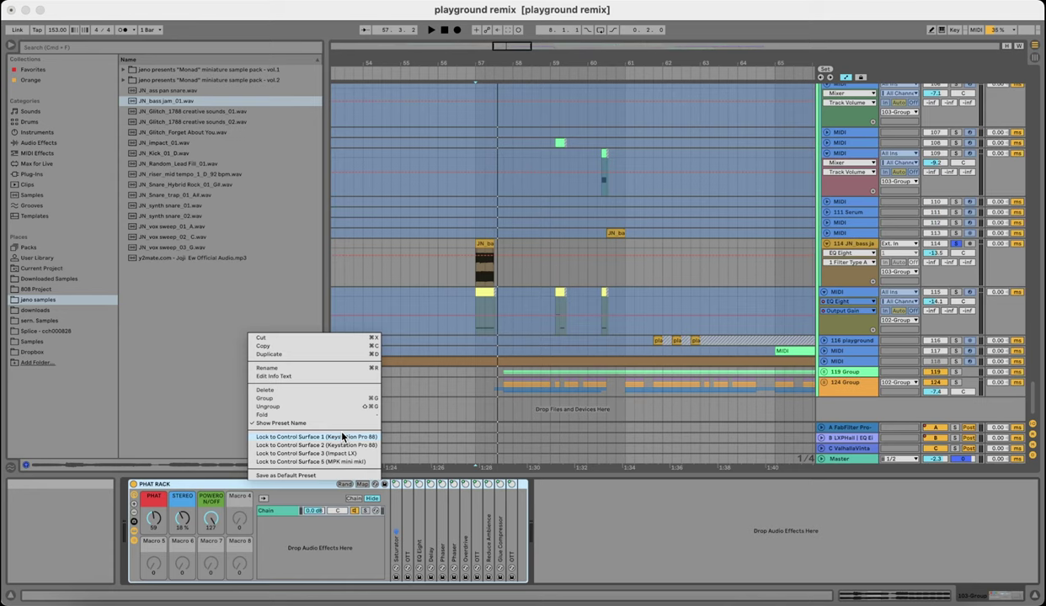
left_click(462, 352)
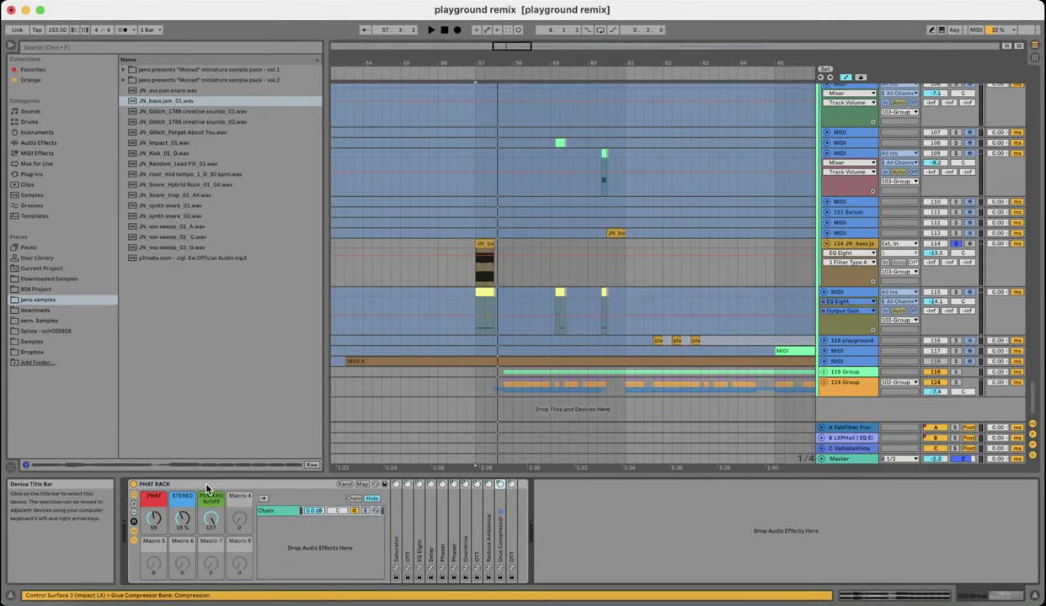
double_click(206, 488)
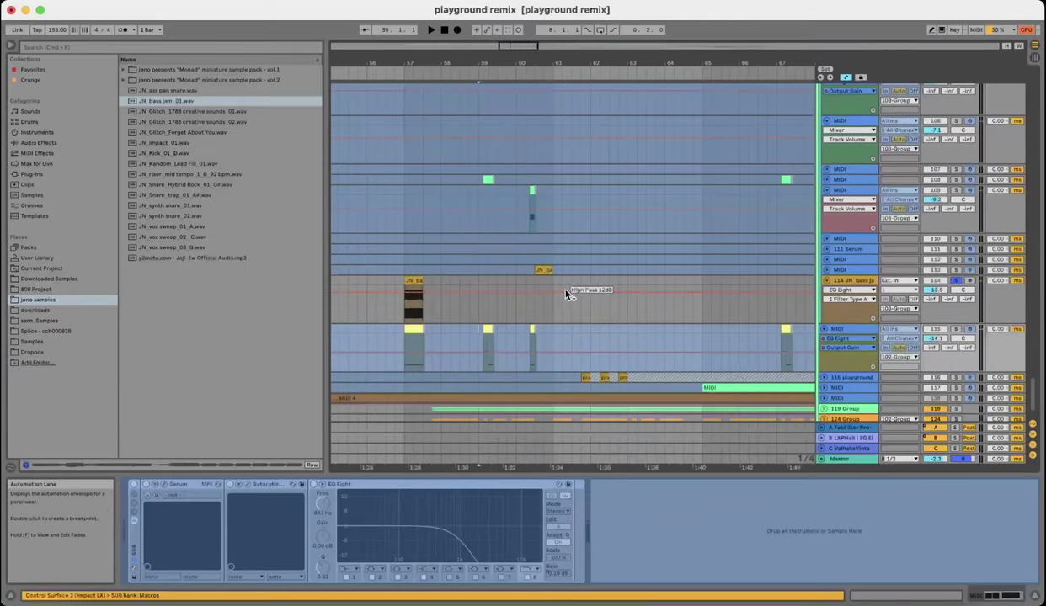
- Solo MIDI track 108, play its clip from bar 59 and unfold the track
scroll(566, 293, "down", 3)
scroll(522, 282, "up", 5)
left_click(508, 180)
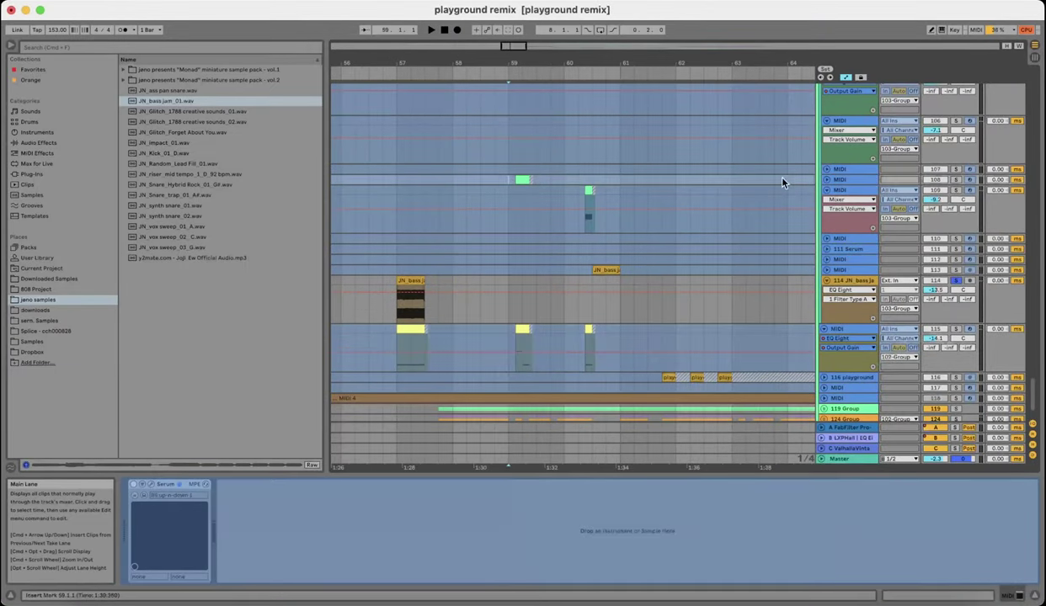
left_click(956, 180)
key("space")
left_click(826, 179)
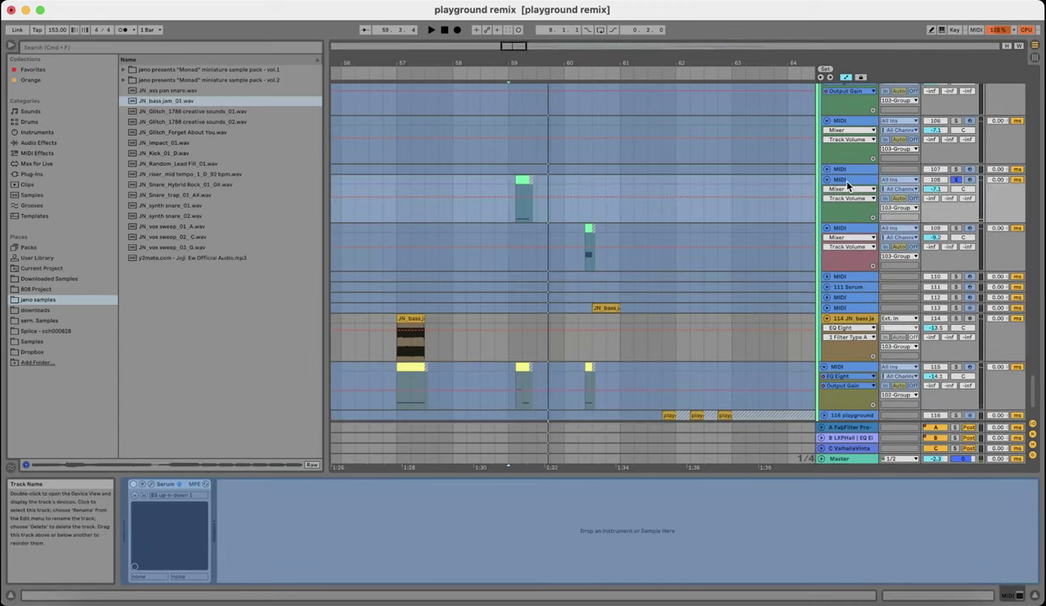
- Open the BS_up-n-down_1 Serum patch on track 108 and examine how LFO 2 and LFO 3 modulate its effects
left_click(847, 181)
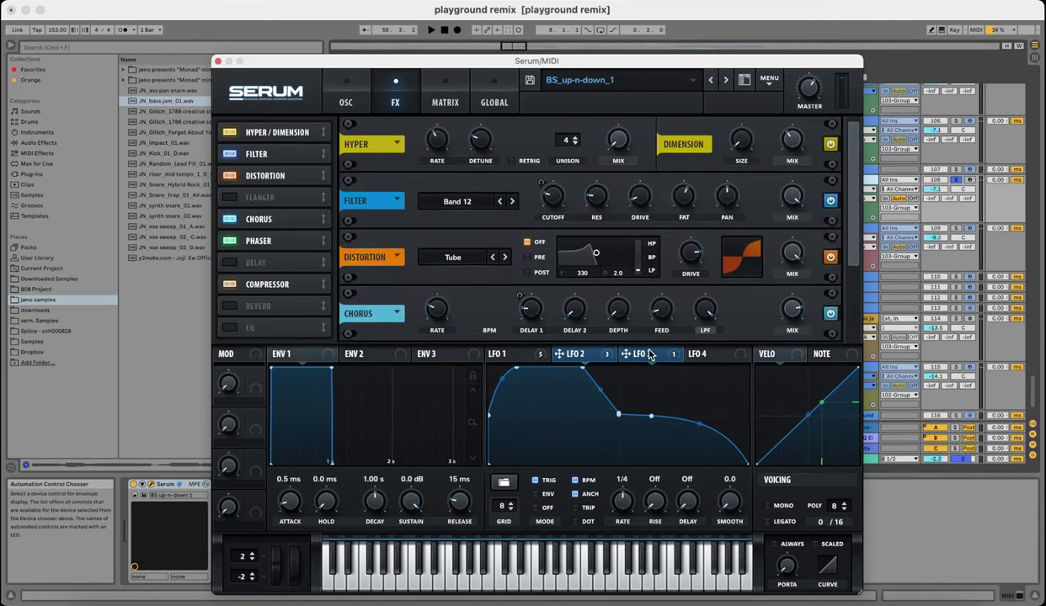
left_click(631, 353)
left_click(578, 353)
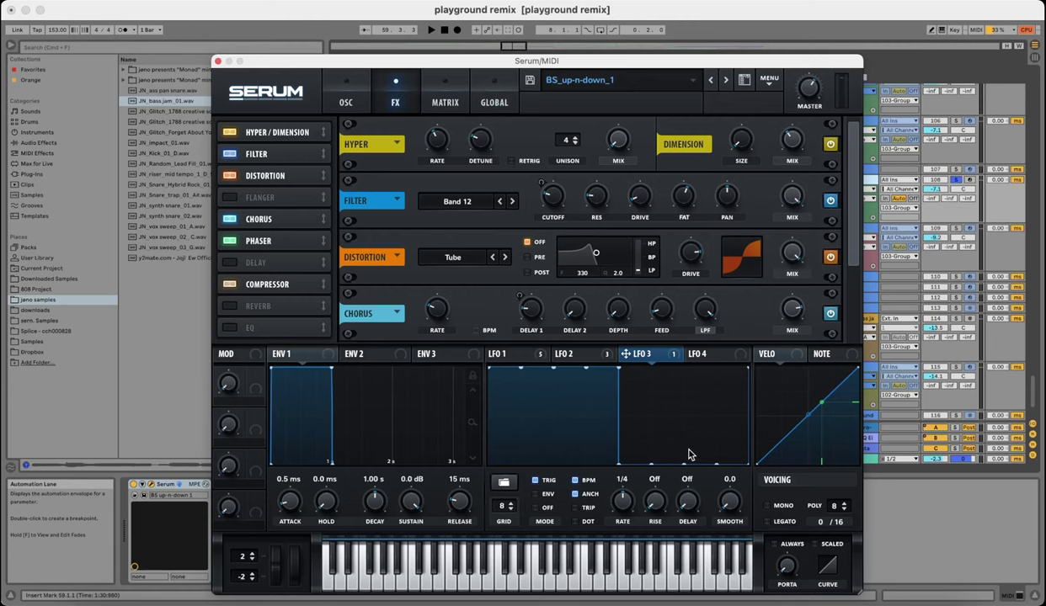
left_click(578, 353)
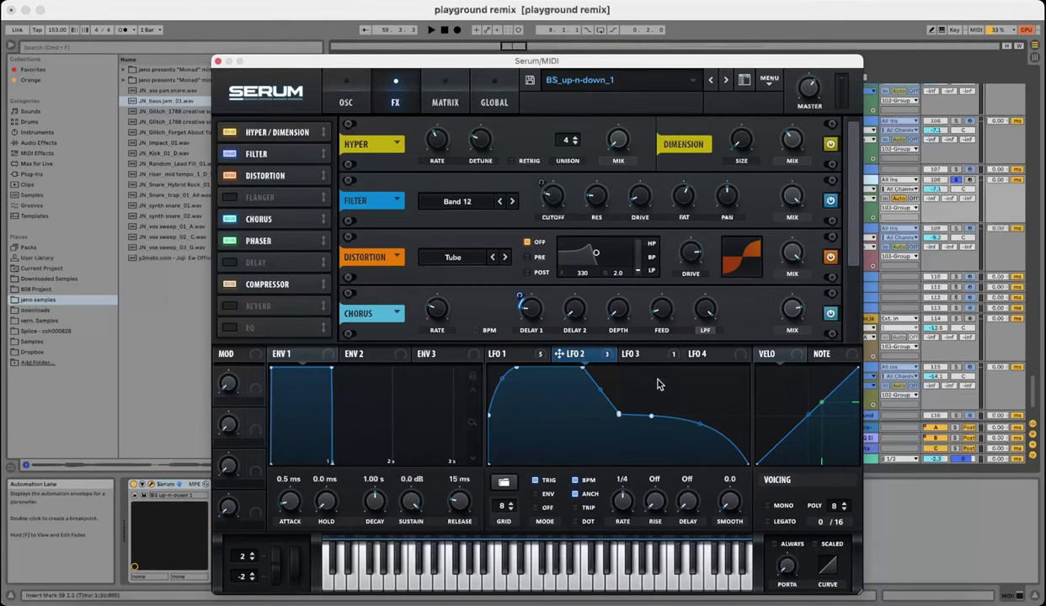
scroll(845, 286, "down", 5)
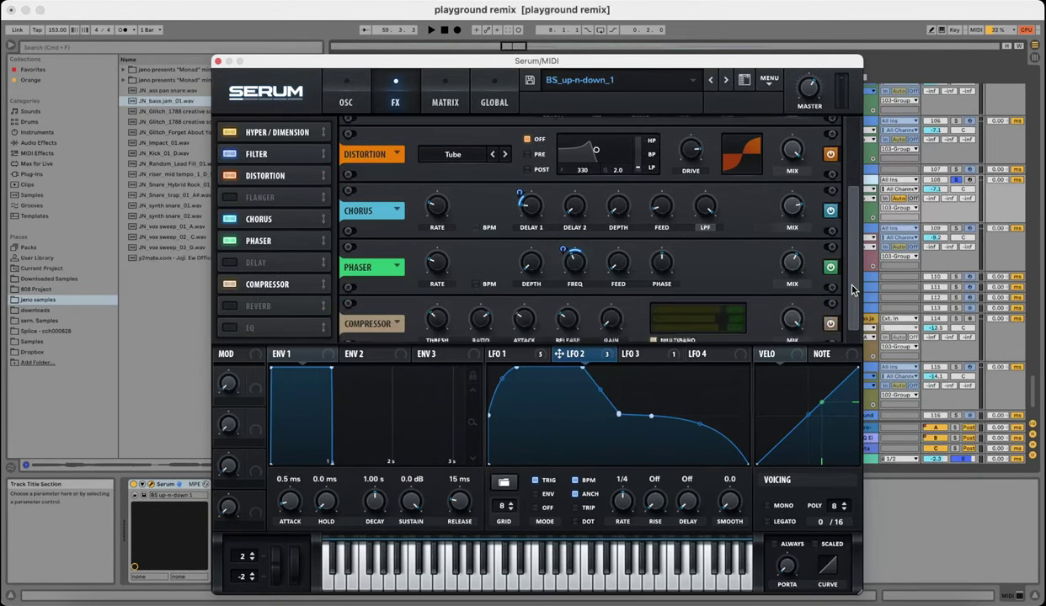
- Examine the patch's oscillators, the LFO 3 modulation of FM (From B), and its effects alongside LFO 2
left_click(346, 98)
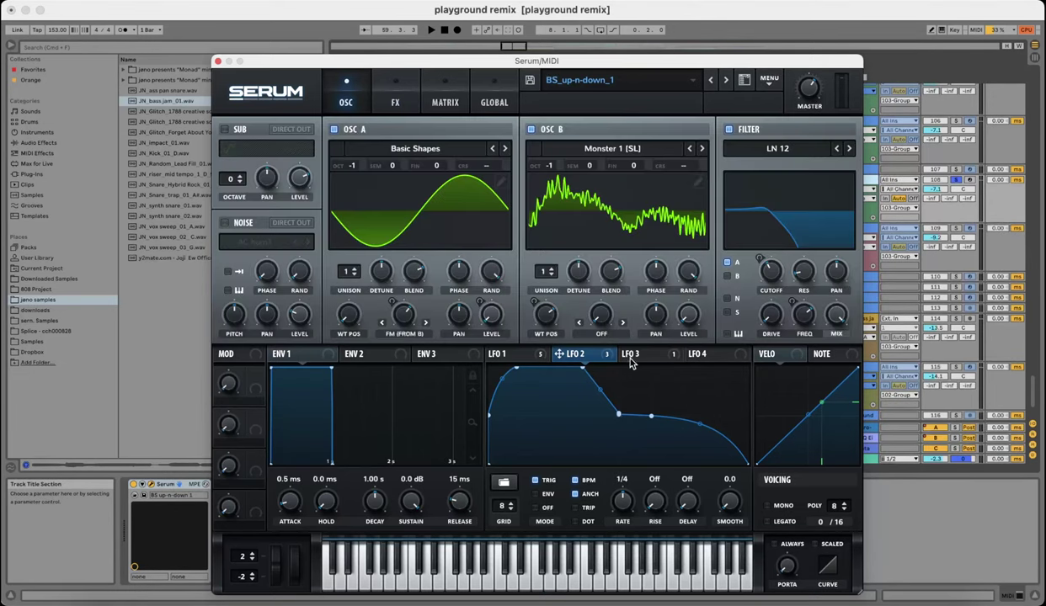
left_click(637, 355)
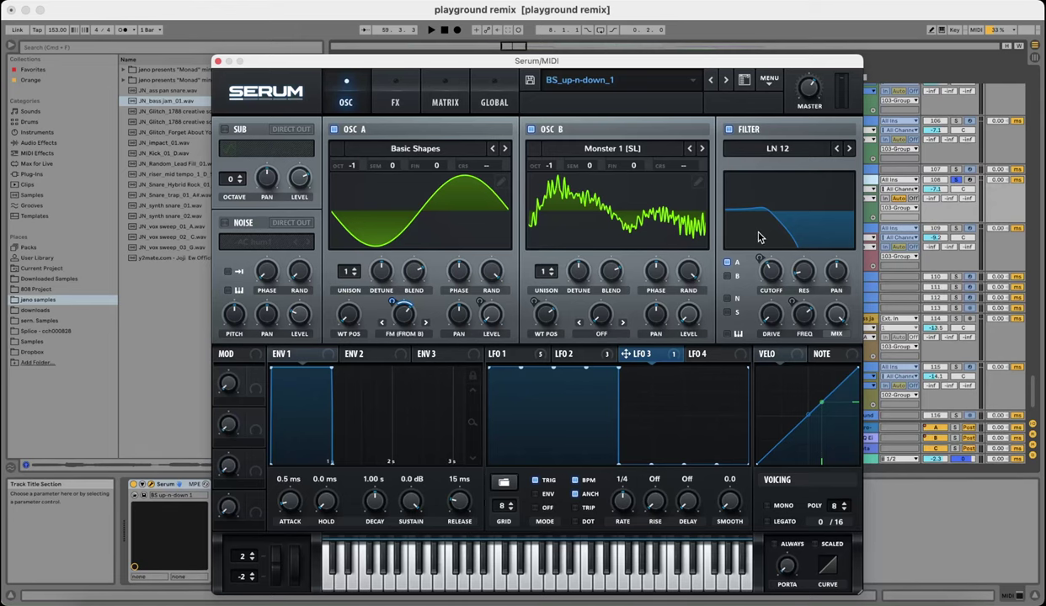
left_click(395, 105)
scroll(677, 322, "up", 3)
scroll(846, 272, "down", 2)
left_click(575, 356)
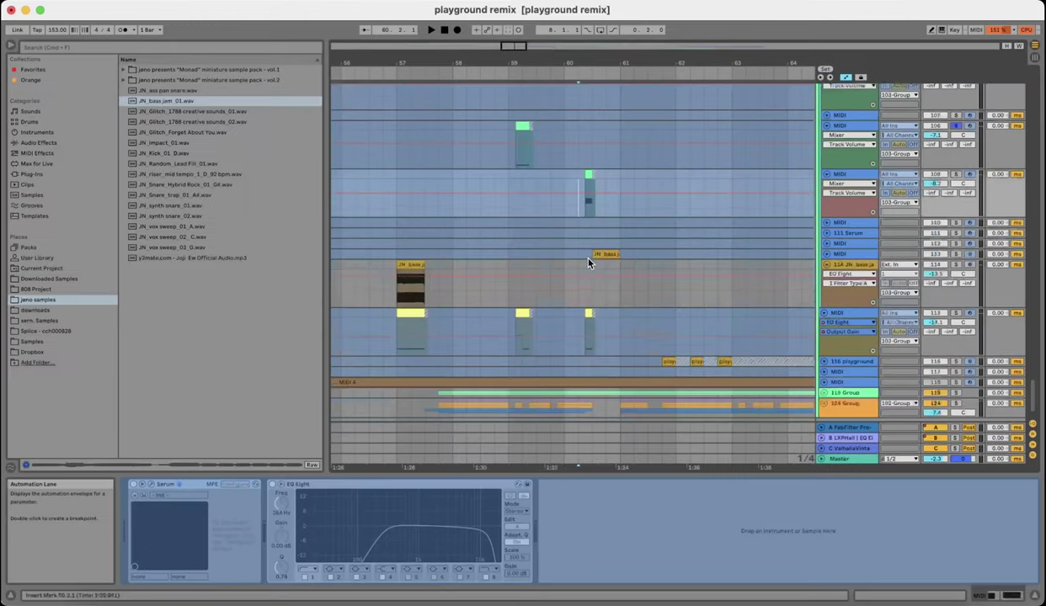
- Play the clip on MIDI track 109 in solo from 60.2.1
scroll(570, 250, "up", 3)
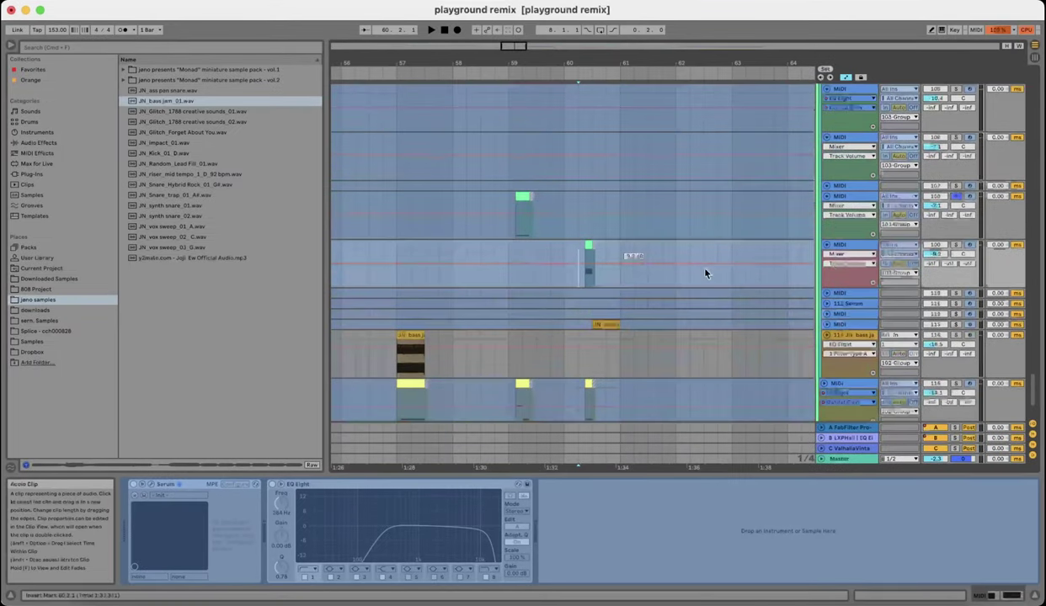
left_click(853, 246)
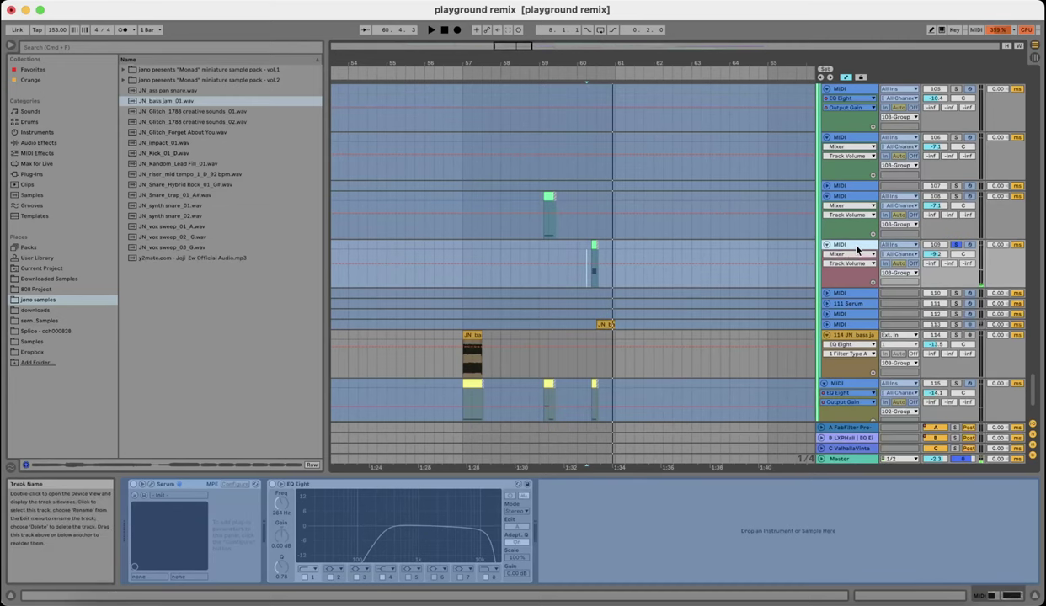
right_click(857, 247)
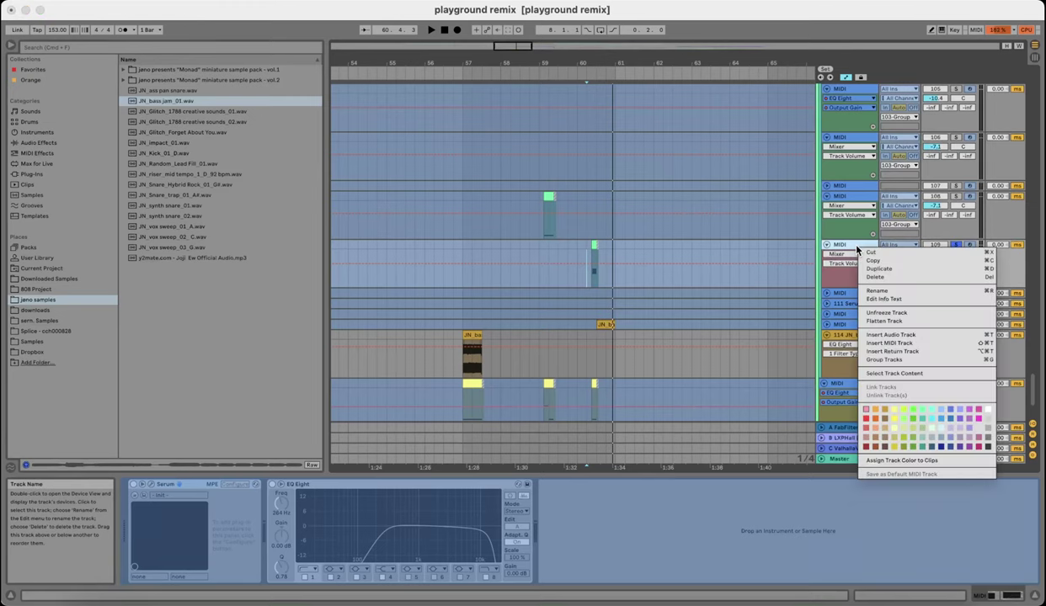
left_click(894, 313)
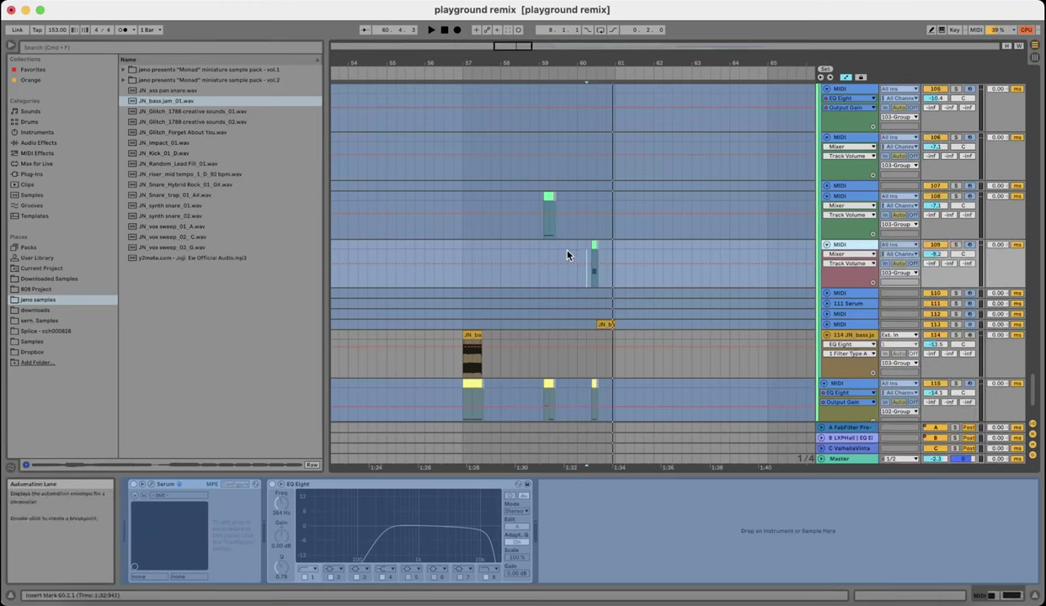
left_click(540, 244)
key("space")
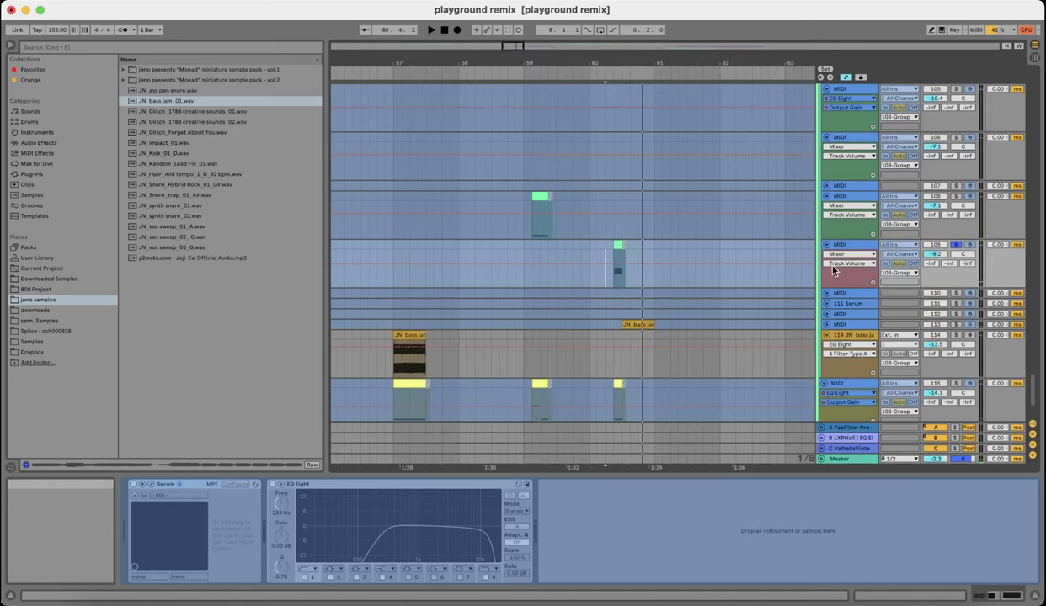
- Unfreeze MIDI track 109 and open its Serum instrument
right_click(833, 270)
left_click(726, 350)
right_click(258, 539)
left_click(282, 545)
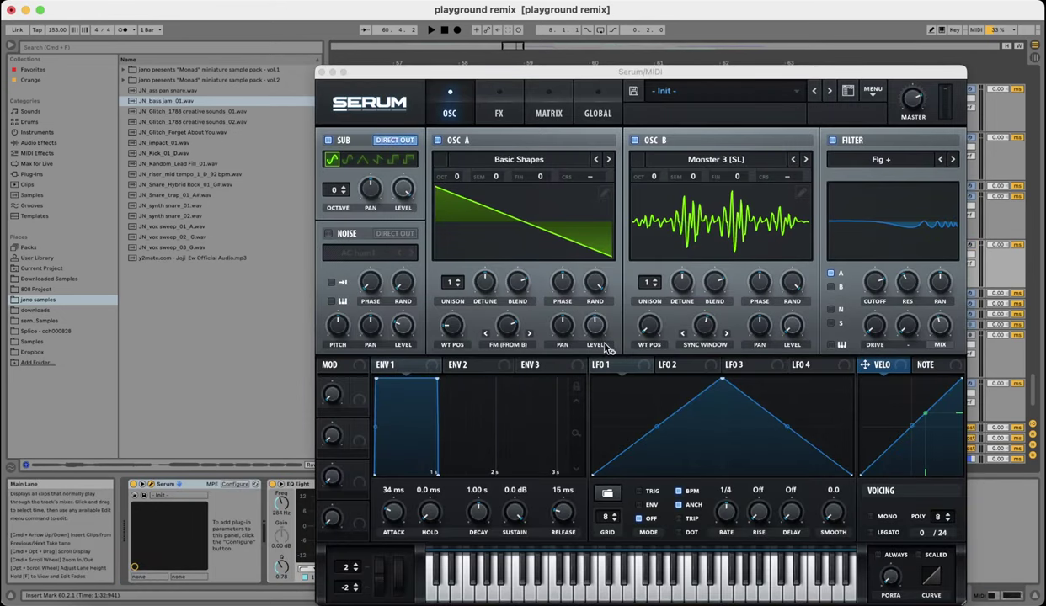
- Examine track 109's Serum oscillators, including the Monster 3 wavetable, and its full effects chain
left_click(708, 162)
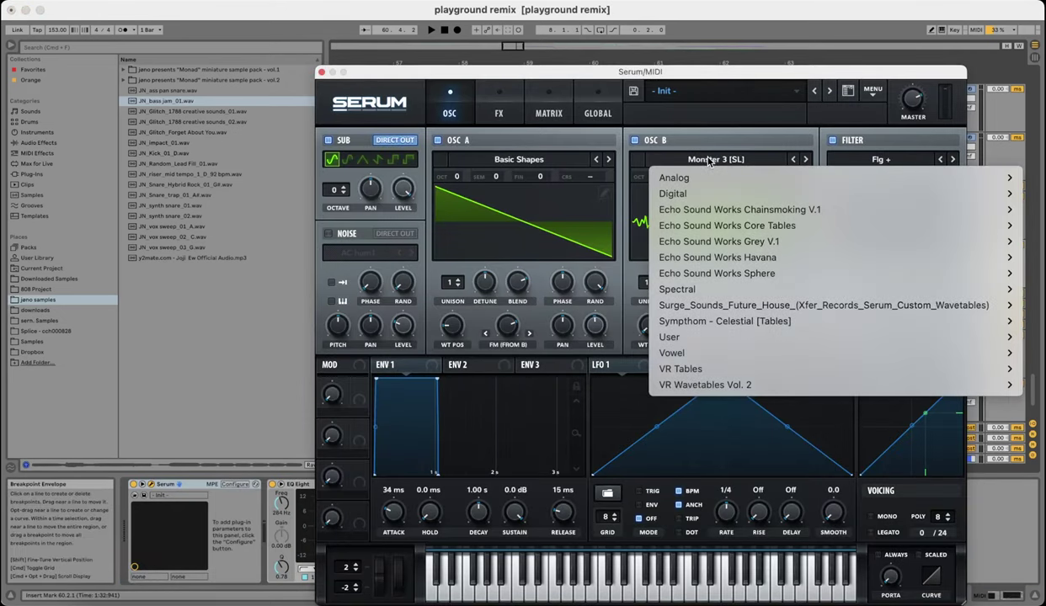
left_click(708, 162)
left_click(490, 108)
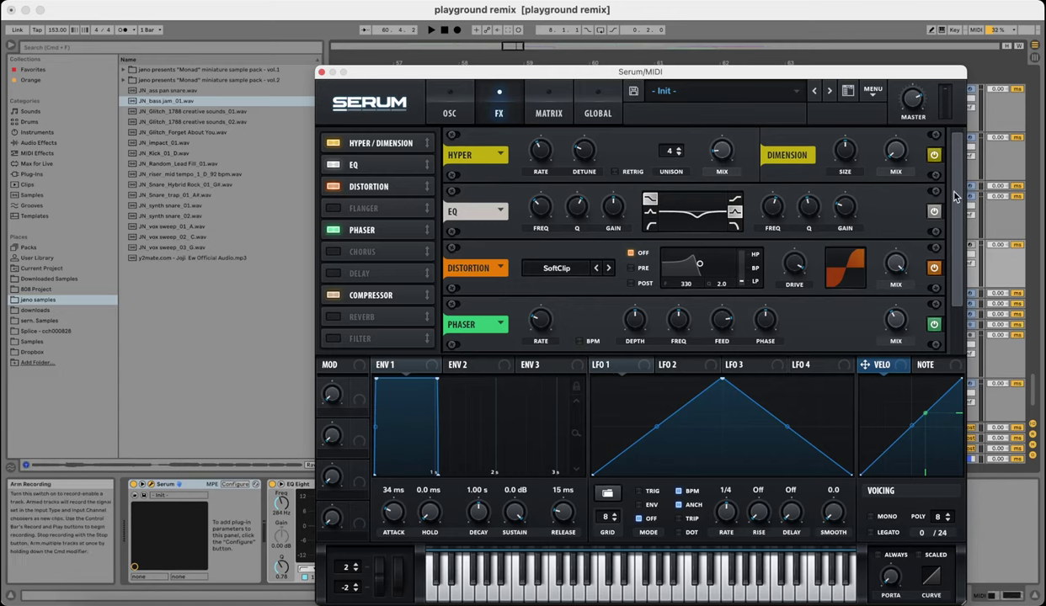
left_click_drag(955, 197, 967, 281)
scroll(968, 281, "up", 1)
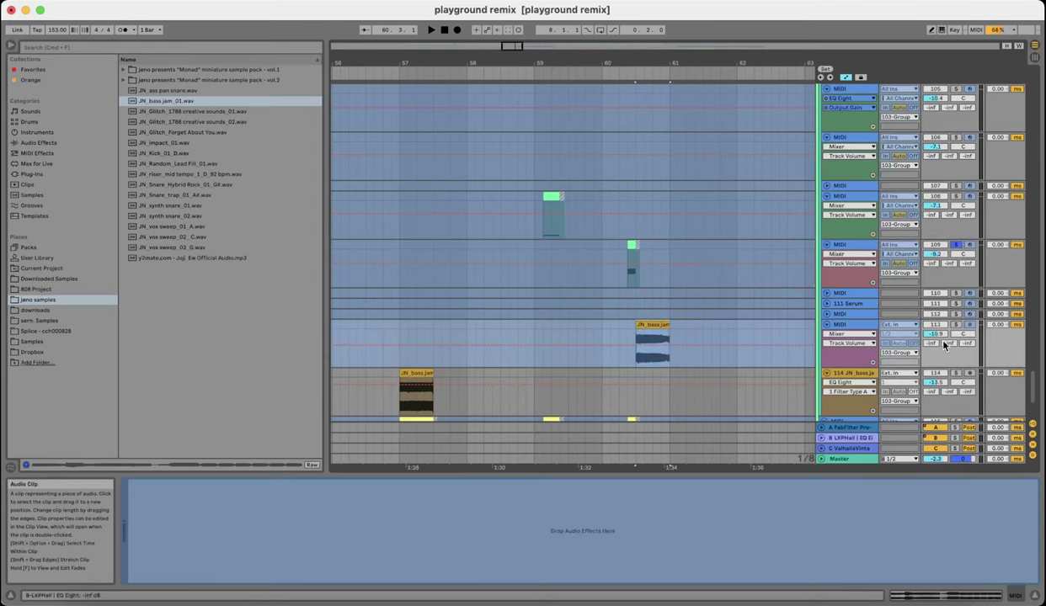
- Play the JN_bass jam clip on track 113 in solo from 60.3.1 and point out JN_bass jam_01.wav in the browser
left_click(855, 327)
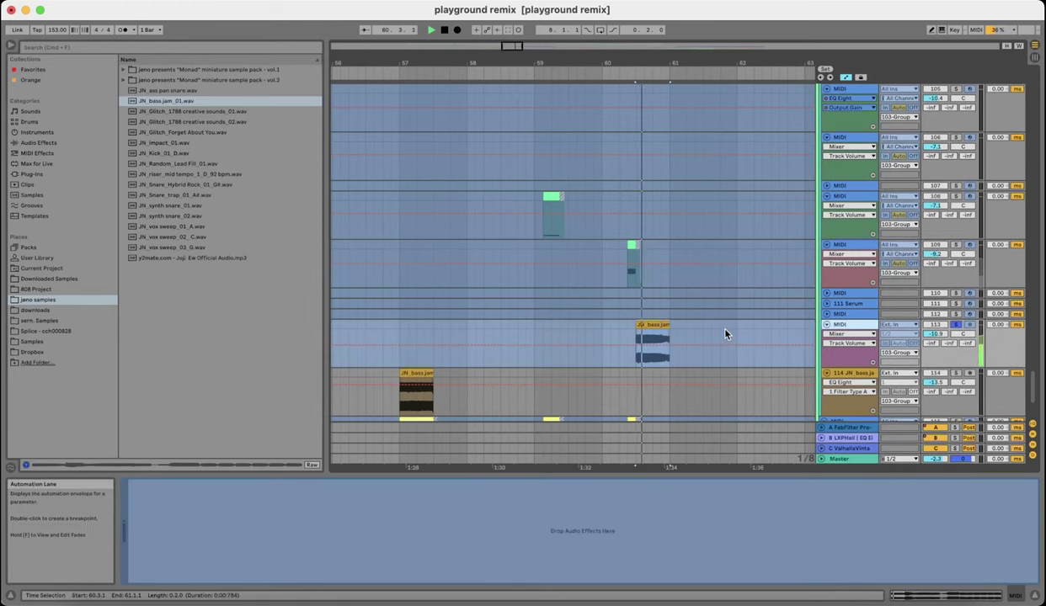
scroll(688, 335, "down", 3)
key("space")
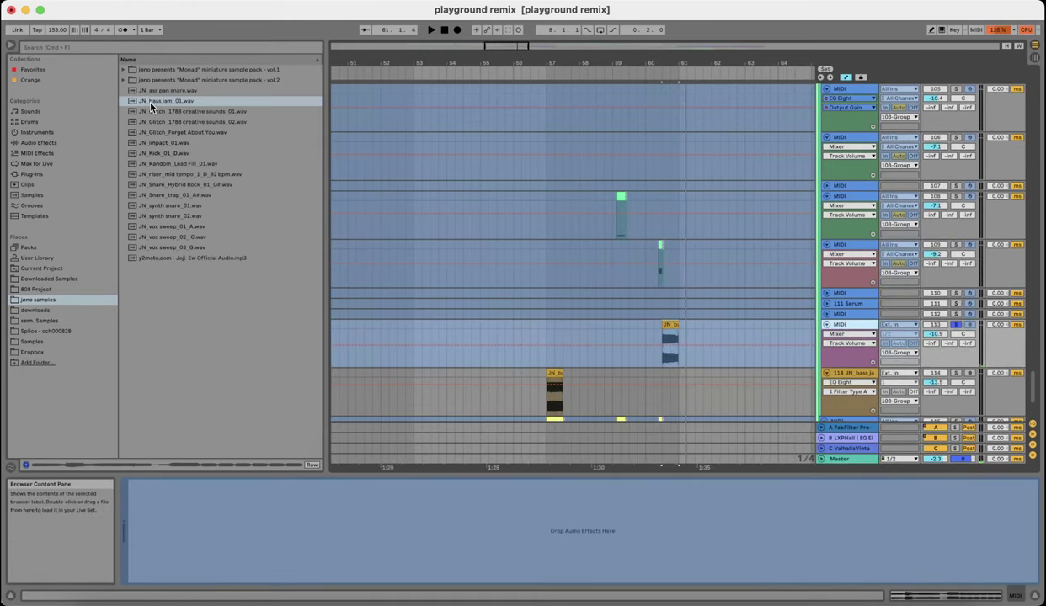
left_click(158, 101)
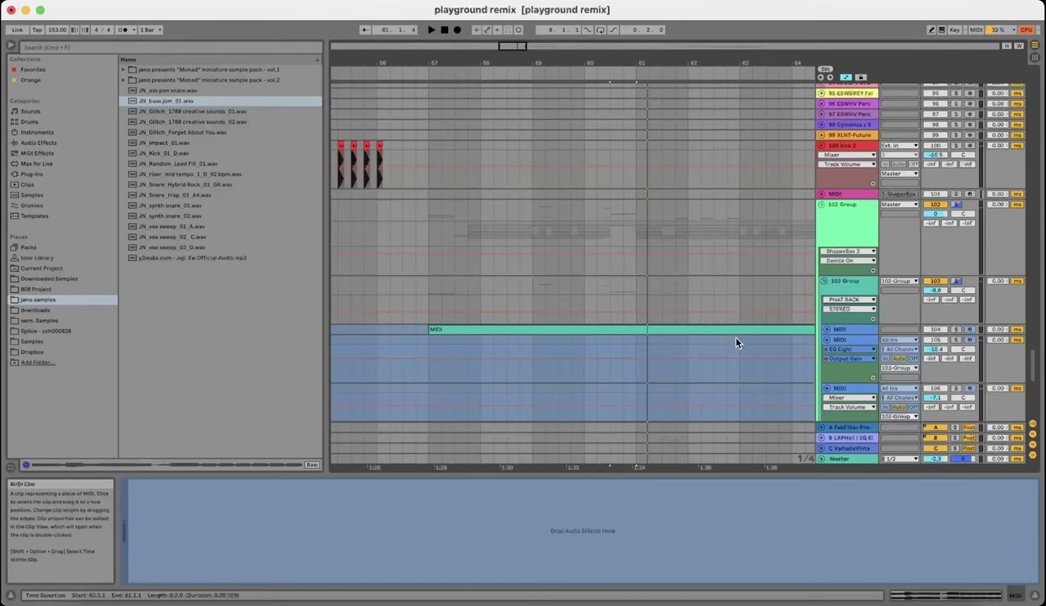
- Unfold the 116 playground acapella track and play its vocal chops in solo from around bar 61
scroll(716, 358, "down", 5)
scroll(707, 358, "down", 5)
left_click(515, 338)
scroll(516, 339, "up", 4)
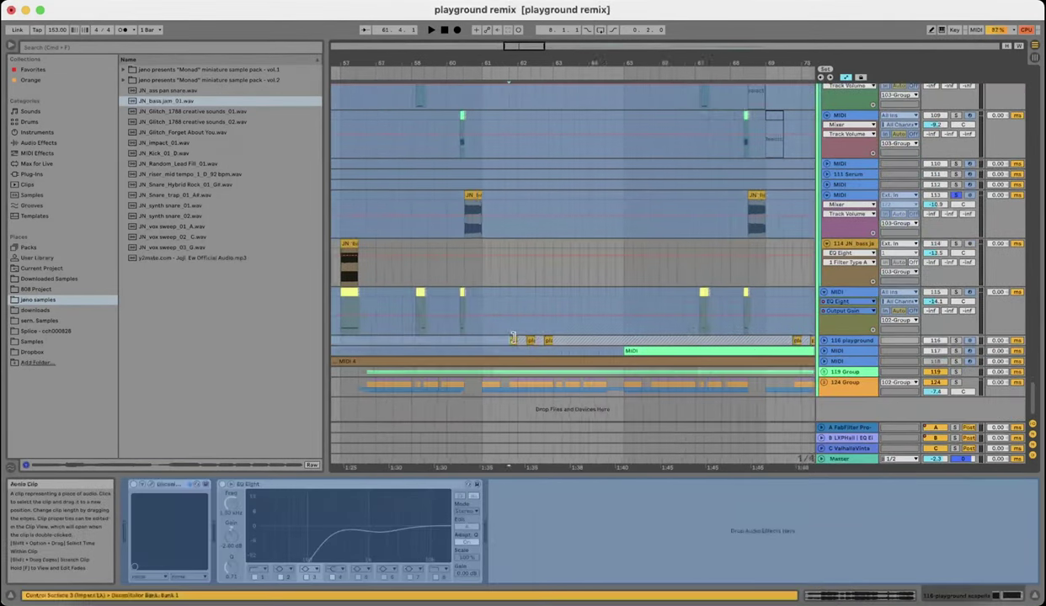
scroll(520, 335, "down", 2)
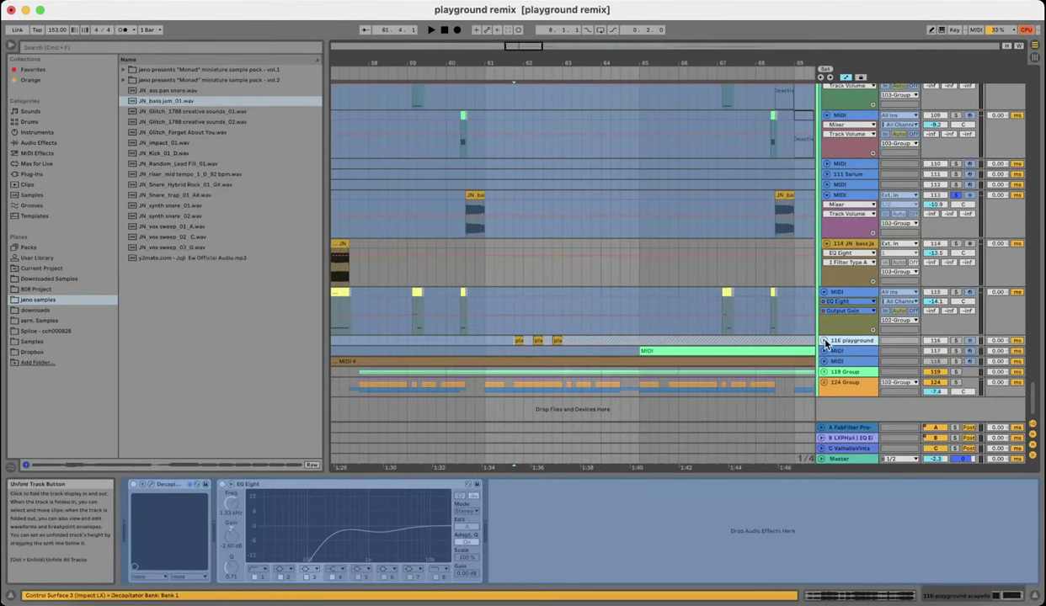
left_click(824, 341)
key("space")
key("minus")
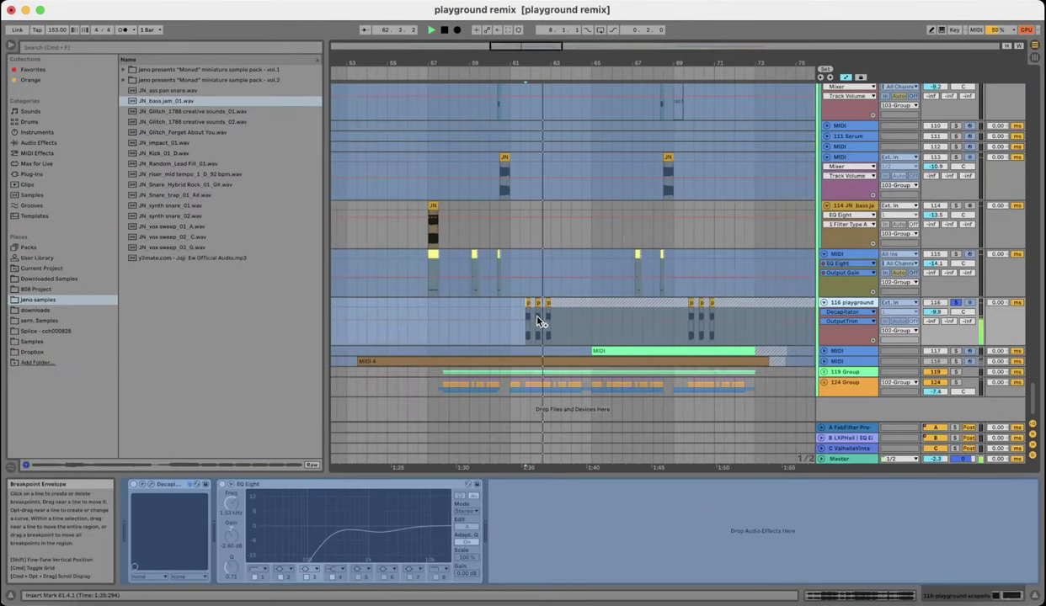
left_click(510, 317)
key("space")
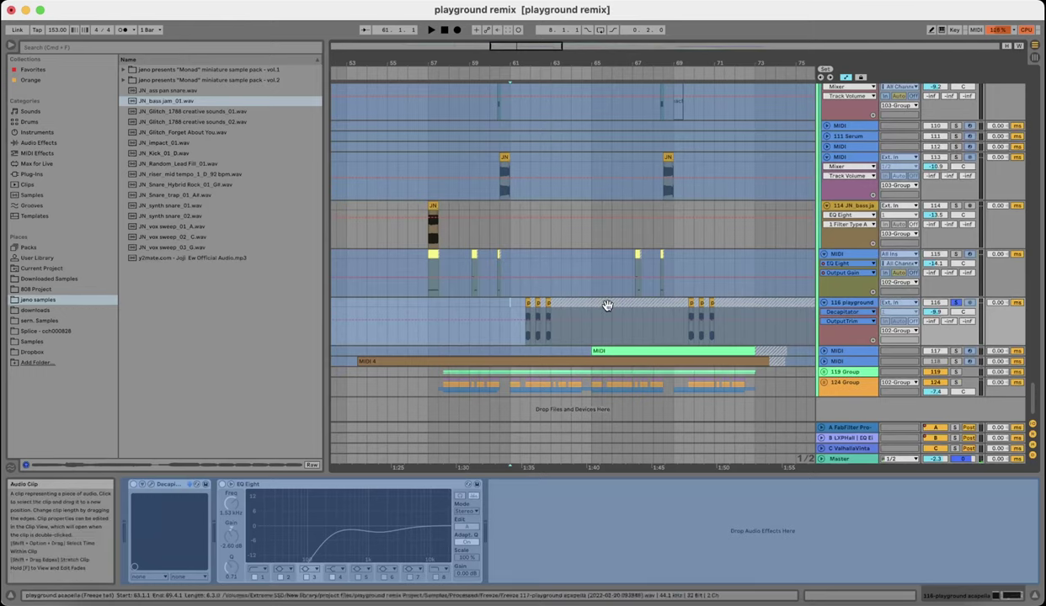
key("s")
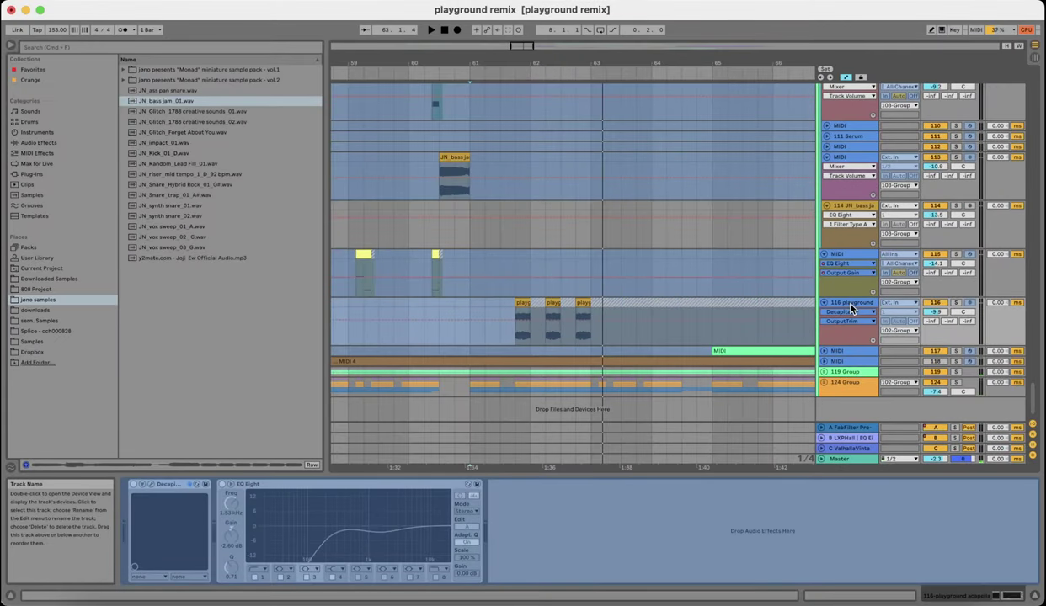
- Unfreeze the 116 playground acapella track
scroll(623, 253, "down", 3)
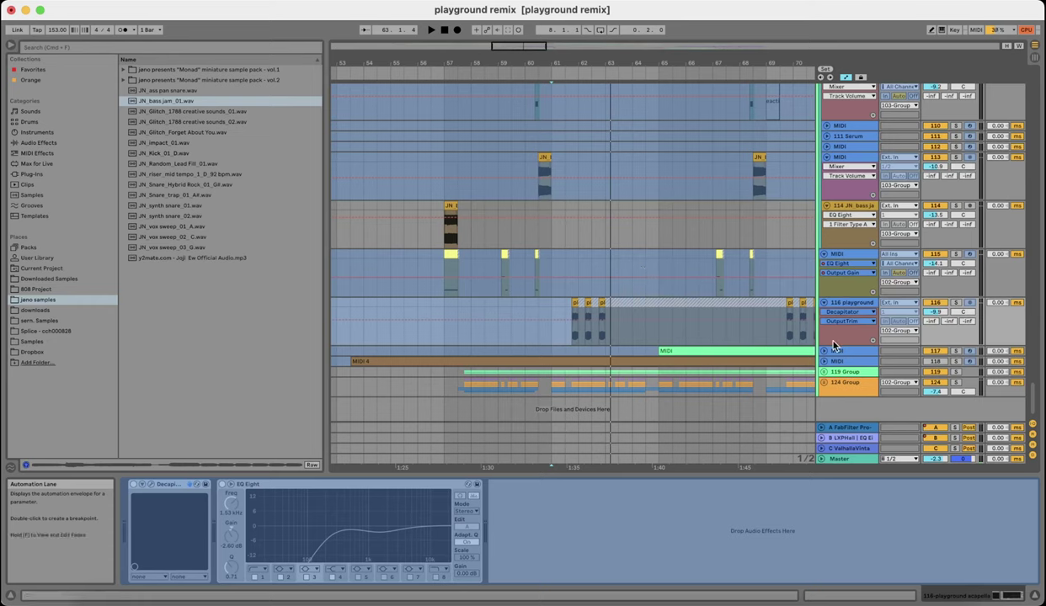
right_click(852, 305)
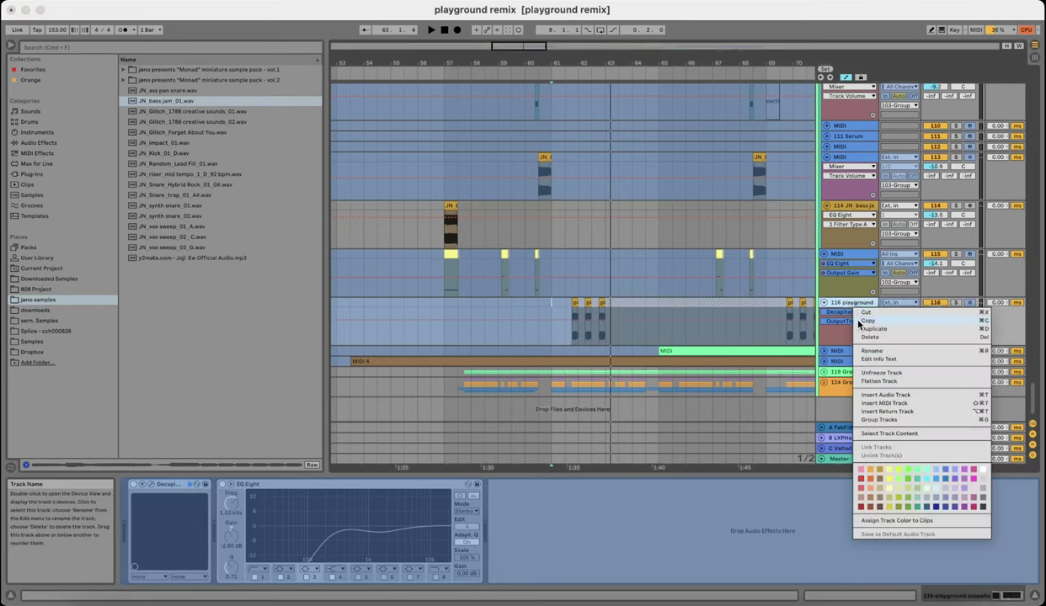
left_click(879, 373)
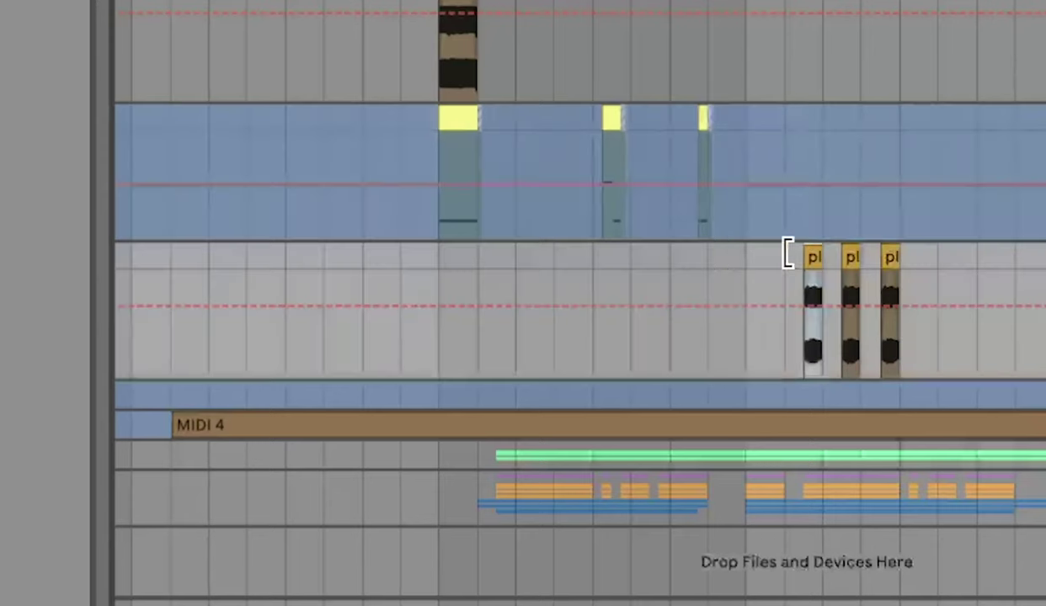
- Extend the start of the first acapella chop on track 116 back to about bar 53 and turn off its warping
left_click_drag(570, 302, 369, 299)
left_click(233, 350)
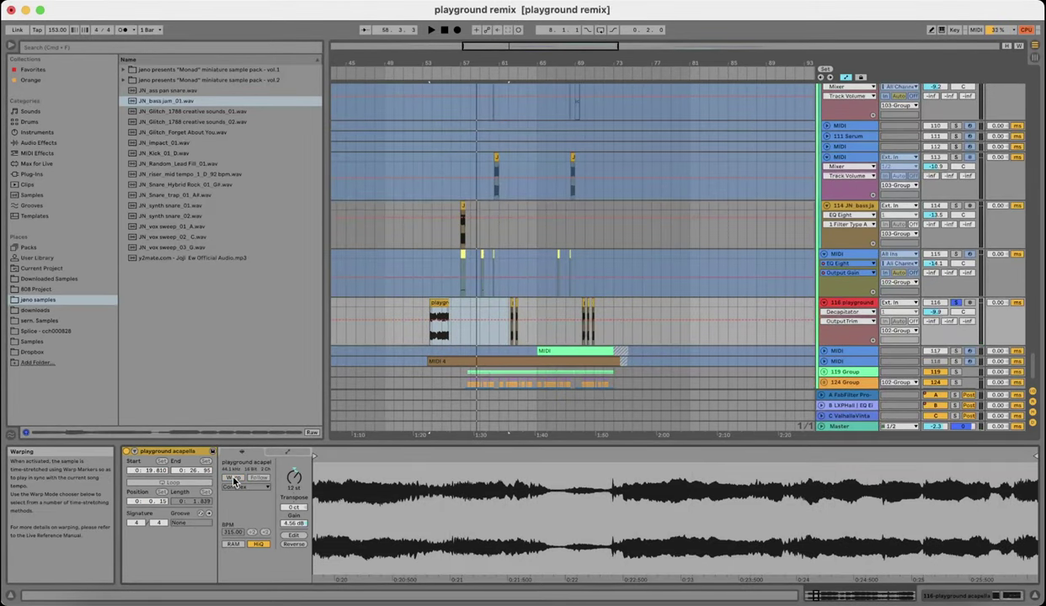
- Select the unwarped first playground acapella clip on track 116, around bar 54, to show the original vocal
scroll(437, 358, "up", 5)
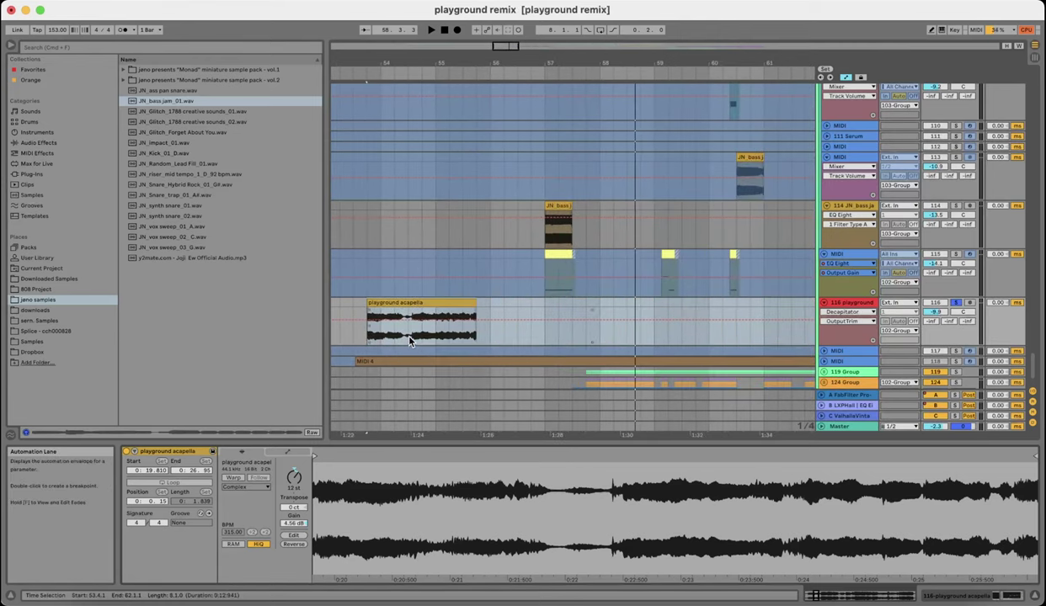
left_click(408, 325)
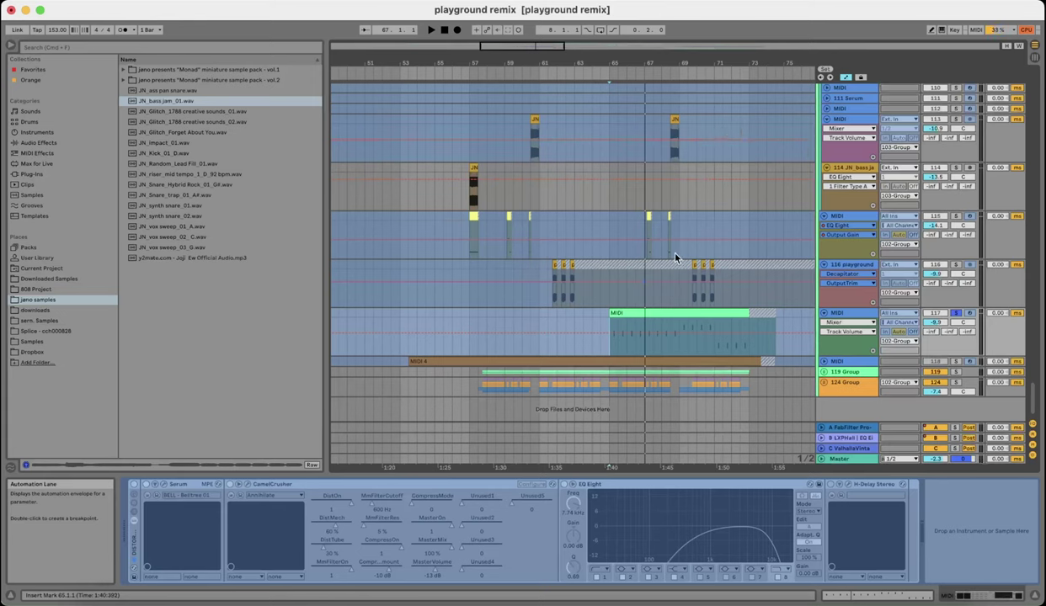
- Toggle the solo on track 117 and play its MIDI clip from bar 65
left_click(952, 315)
key("space")
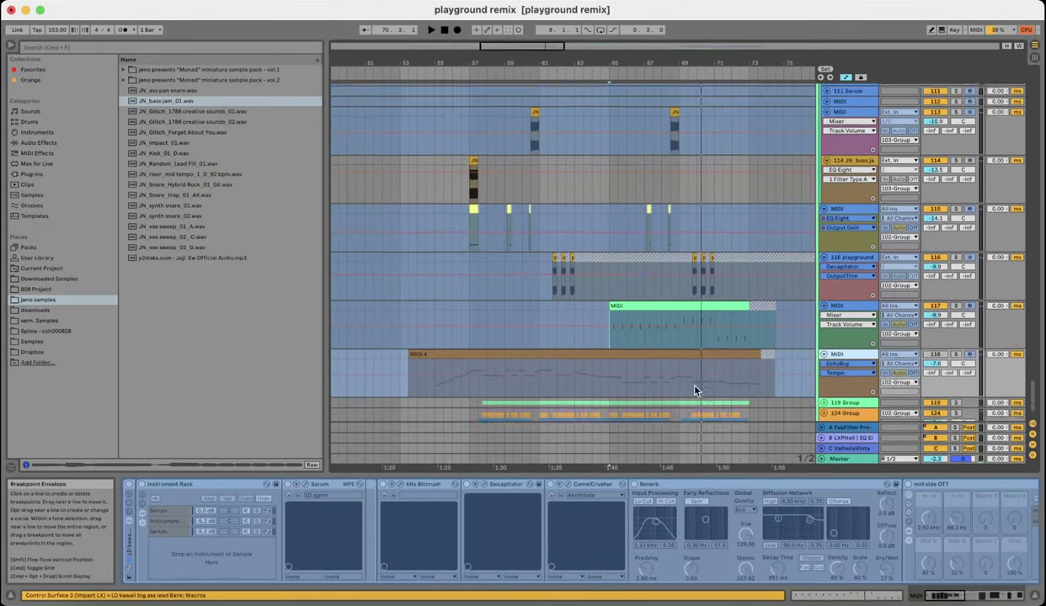
- Review the effect chain of LEAD track 121 and play its MIDI 2 clip in solo from 57.4.1
scroll(696, 390, "down", 2)
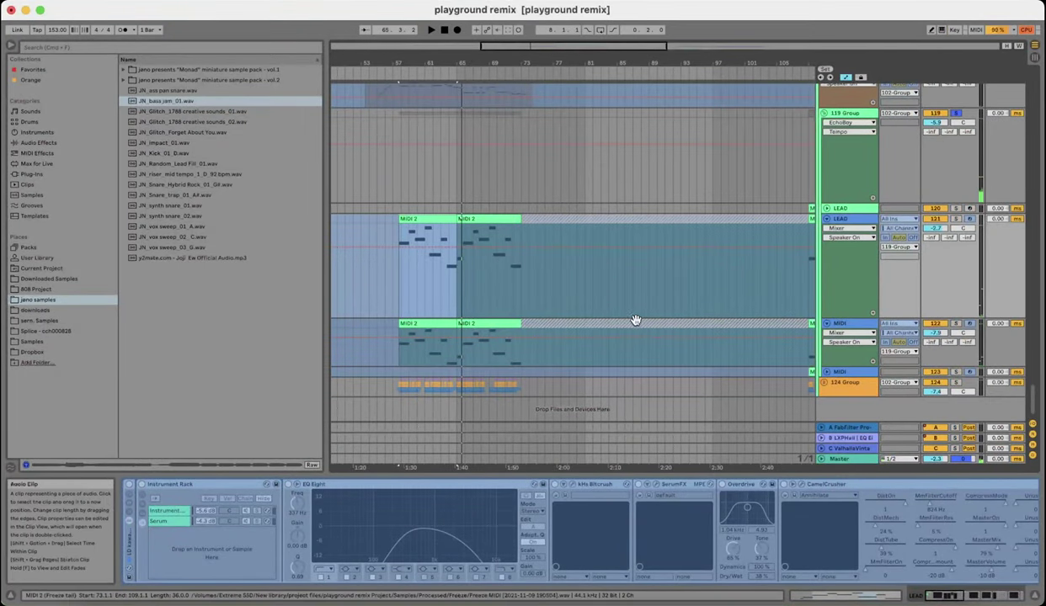
scroll(704, 512, "right", 10)
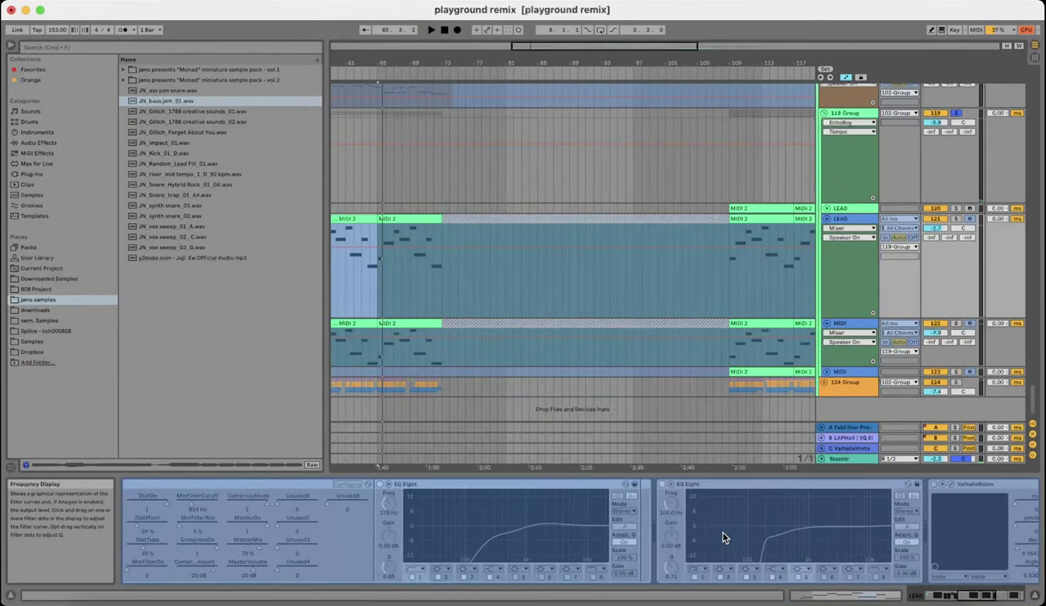
scroll(722, 543, "right", 5)
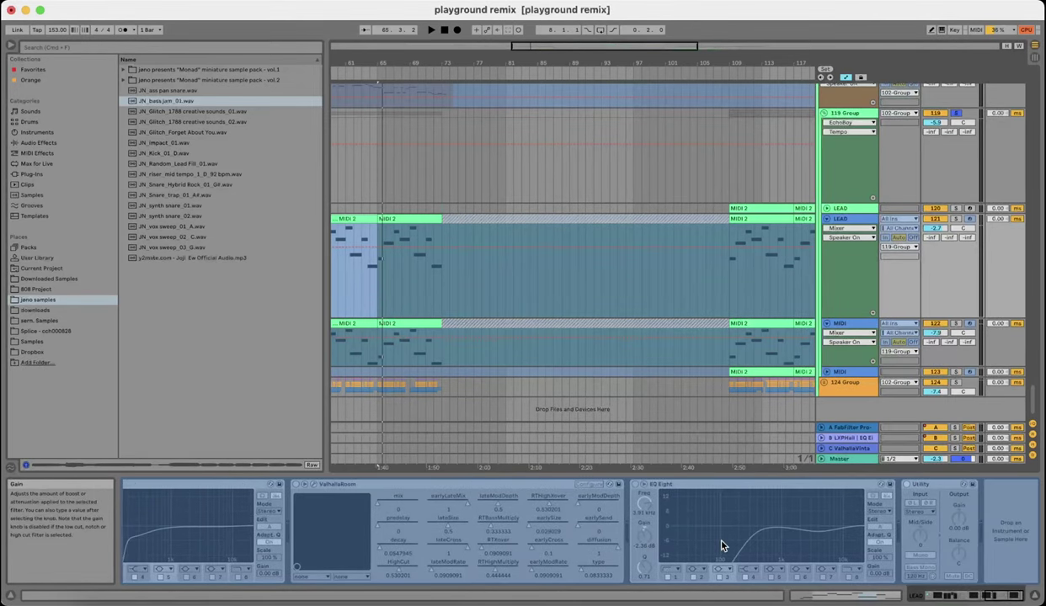
scroll(720, 548, "left", 3)
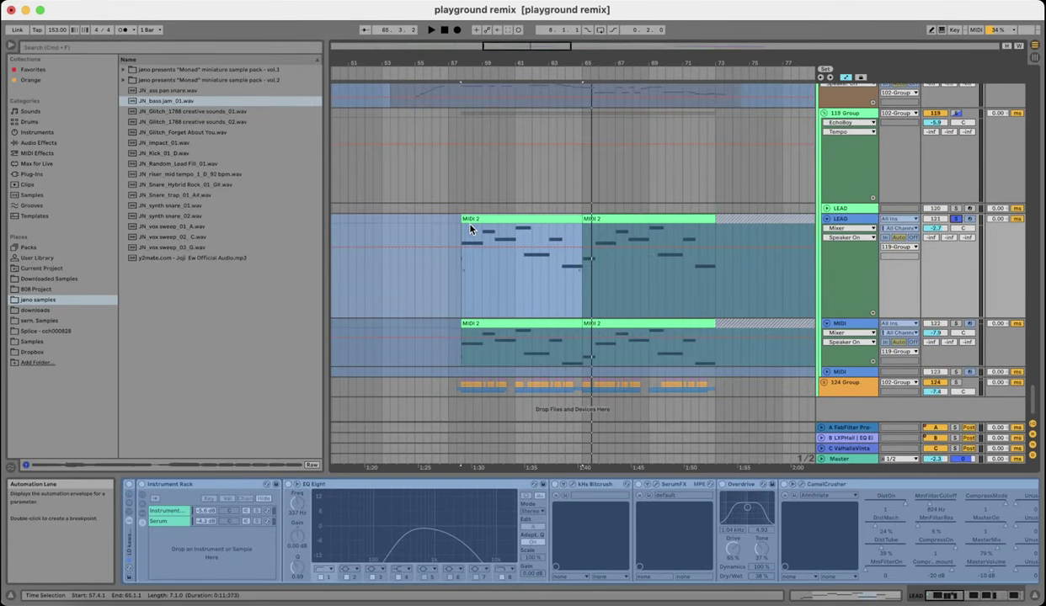
key("space")
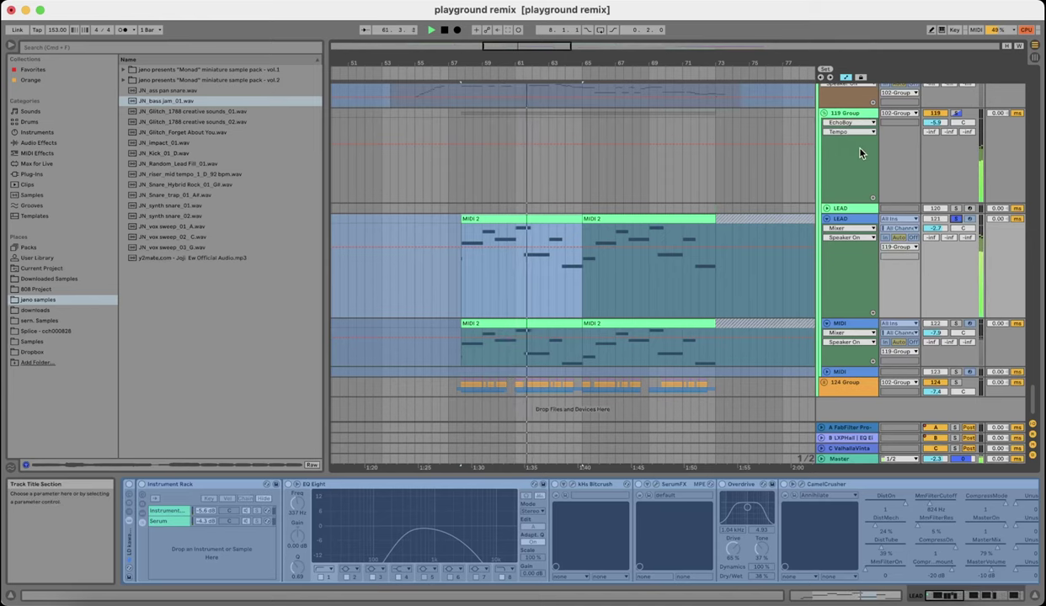
- Play the layered MIDI 2 clip on track 122 in solo from 57.4.1
left_click(605, 365)
key("space")
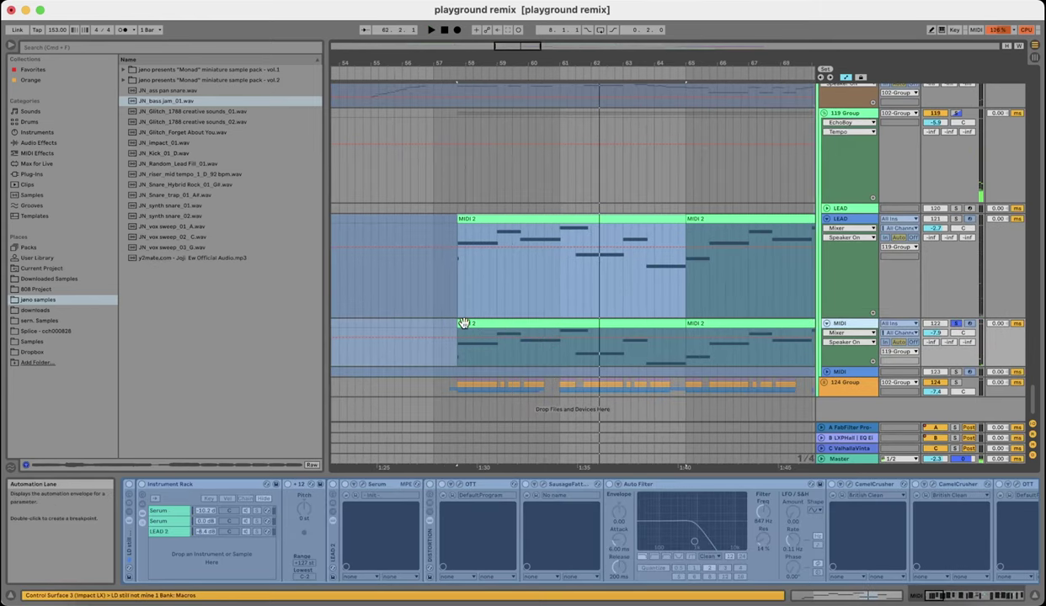
left_click(463, 324)
key("space")
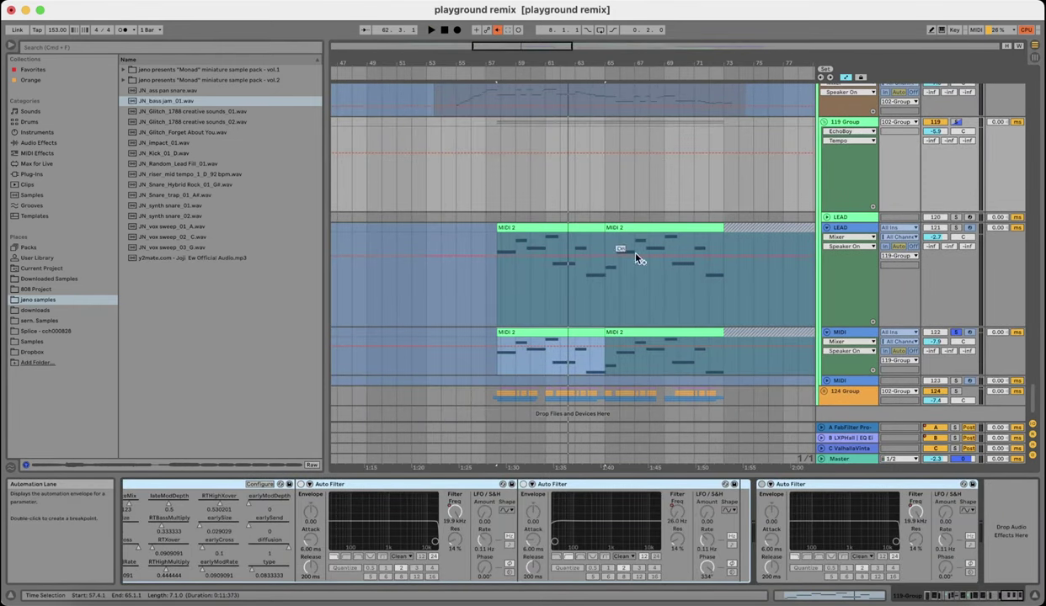
- Look back through the 119 Group effect chain to its OTT and play the soloed group from 57.4.1
left_click(496, 226)
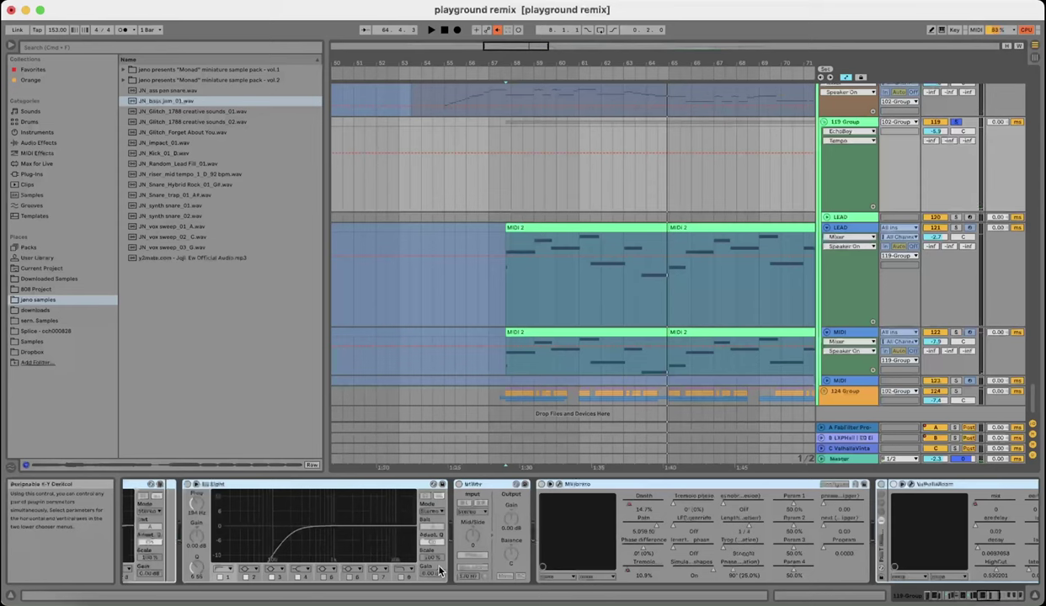
scroll(384, 555, "left", 10)
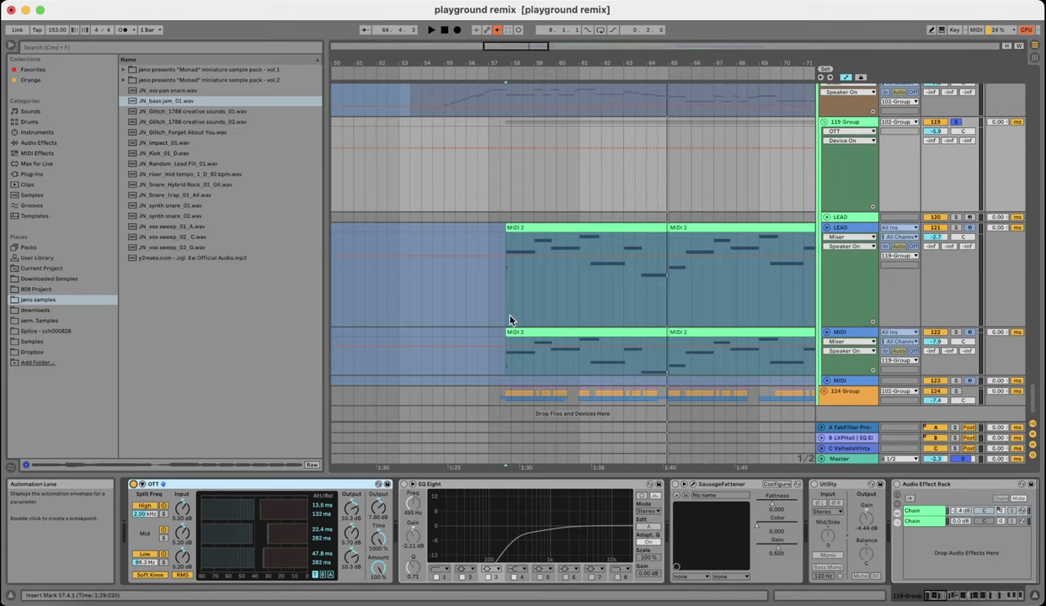
scroll(520, 215, "up", 5)
scroll(504, 217, "down", 5)
key("space")
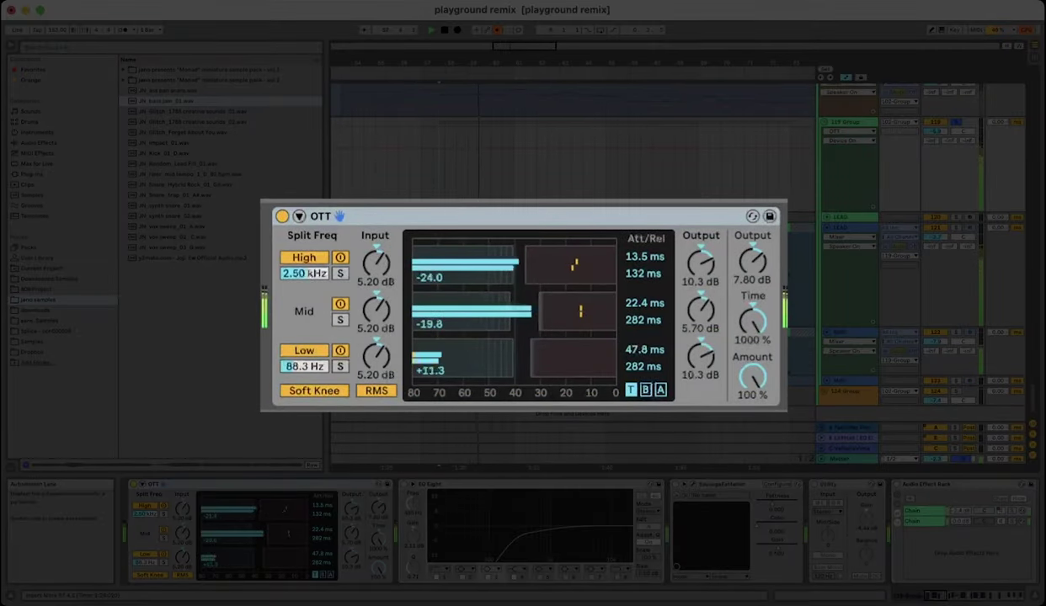
- Bypass and re-enable the OTT on the 119 Group during playback to compare the lead with and without it
left_click(282, 216)
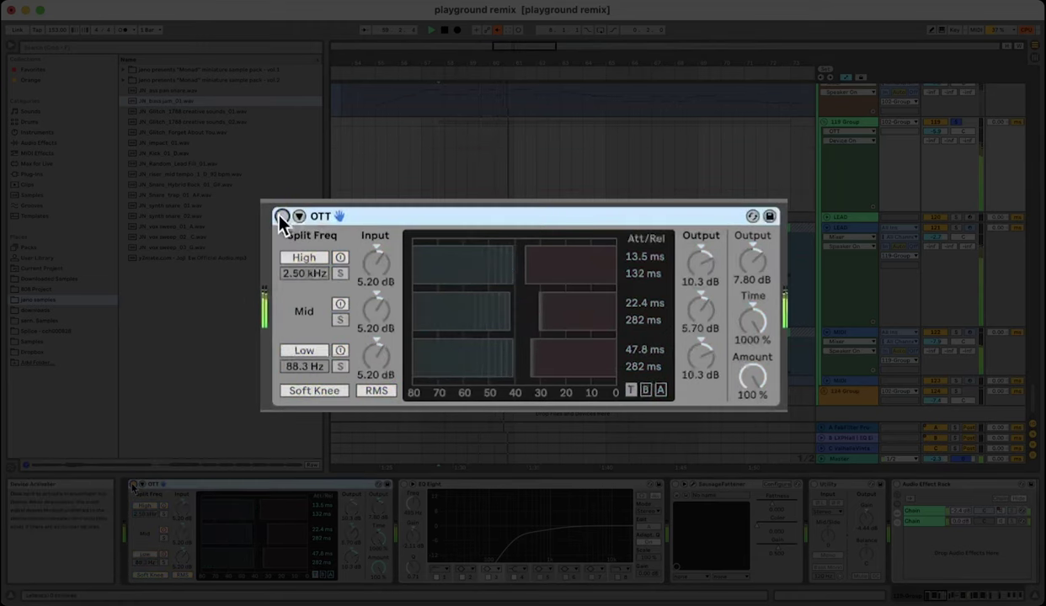
left_click(282, 217)
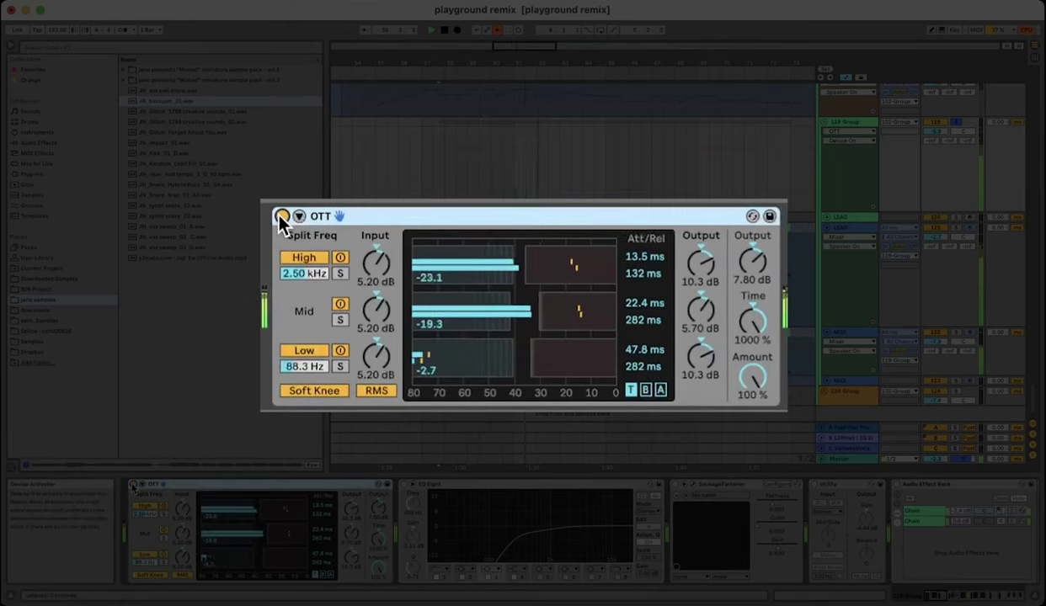
left_click(282, 216)
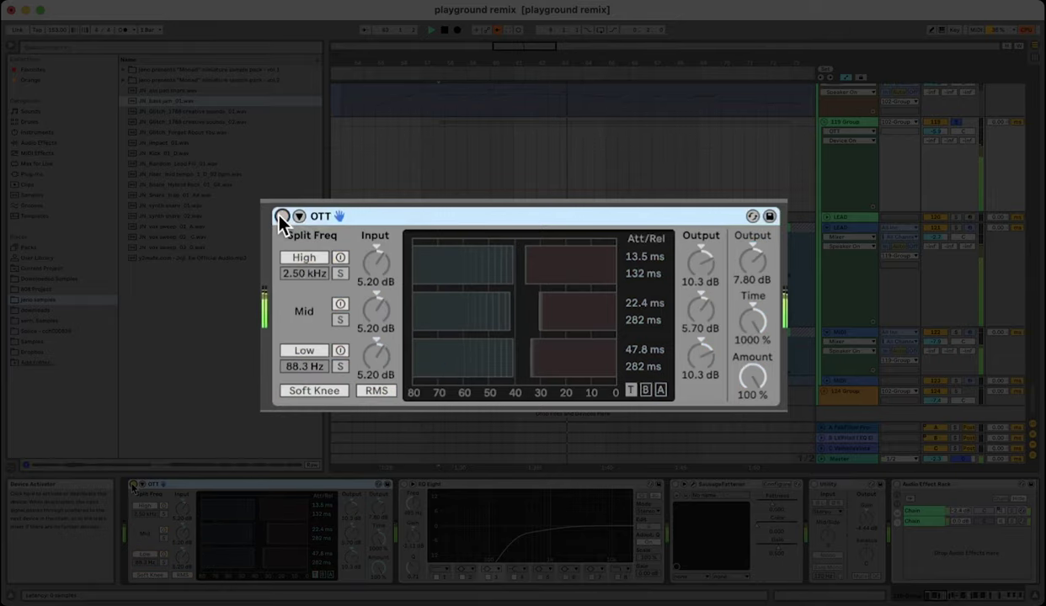
left_click(281, 217)
key("space")
scroll(389, 524, "right", 2)
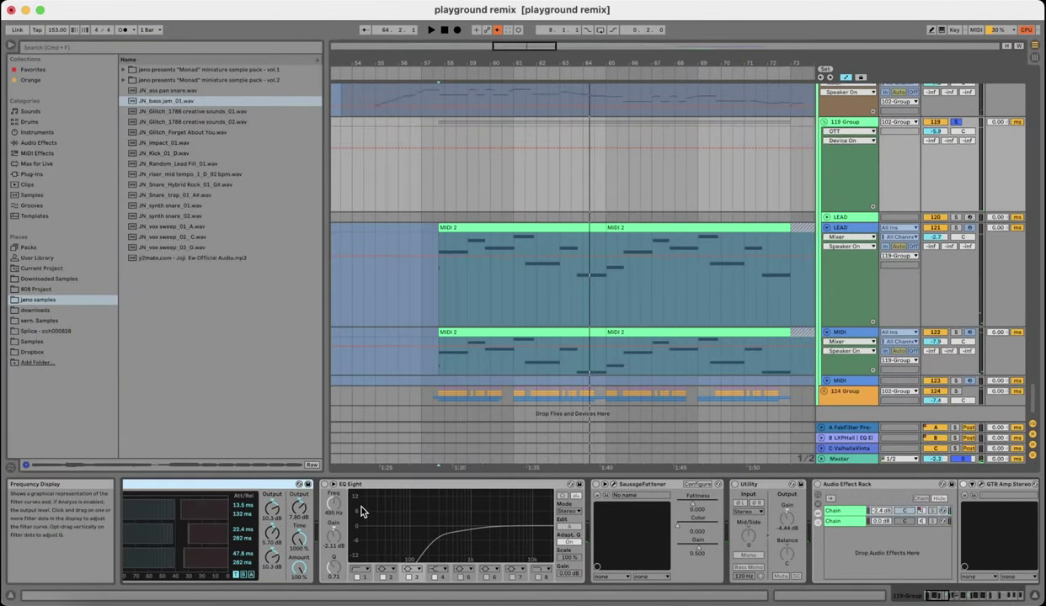
scroll(370, 520, "left", 3)
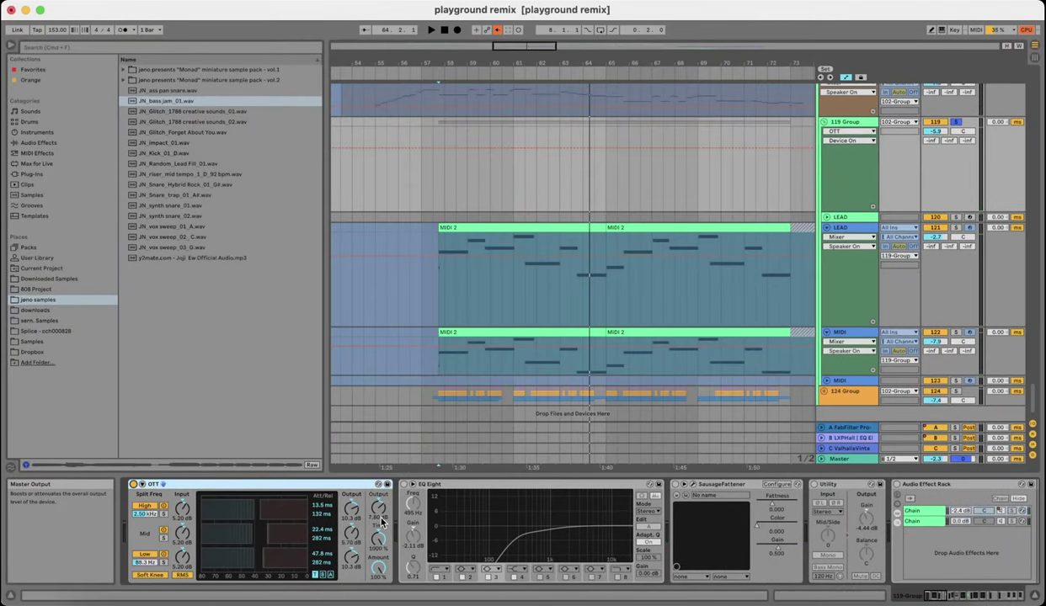
- Replay the 119 Group lead from 57.4.1 to audition its OTT again
left_click(429, 485)
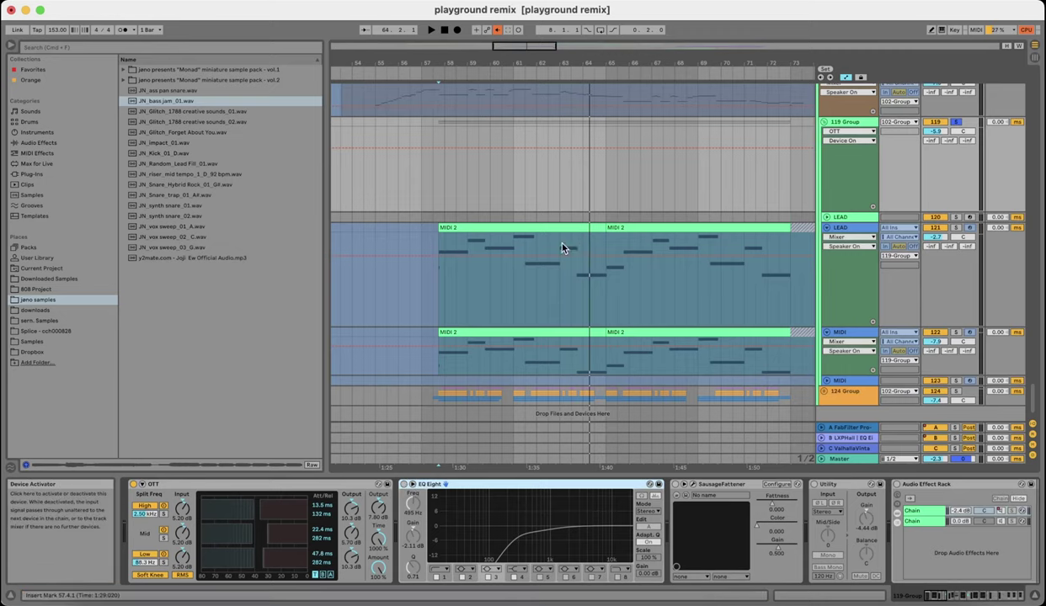
scroll(484, 277, "up", 3)
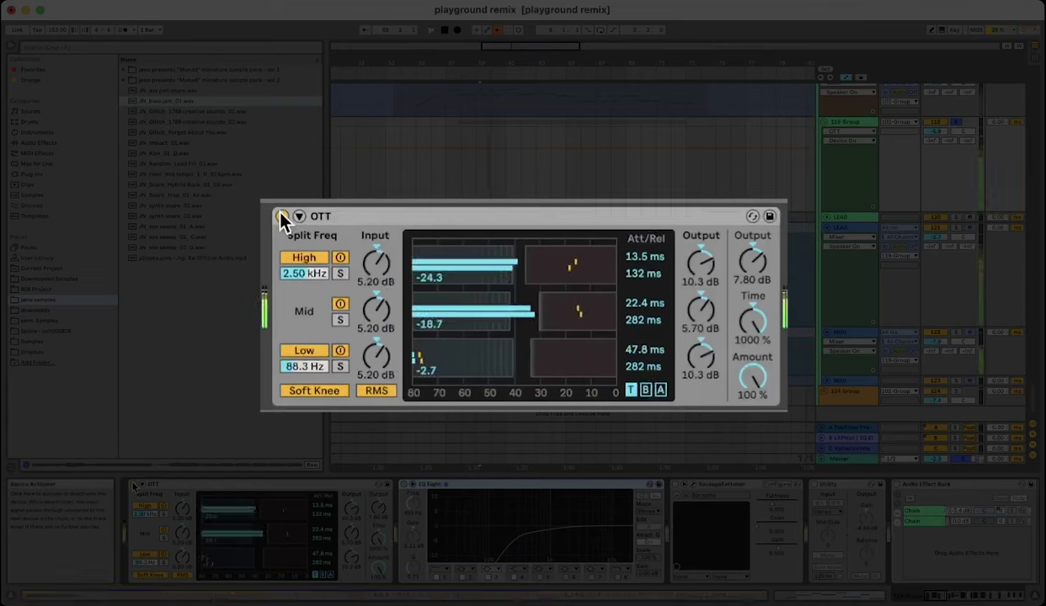
left_click(339, 367)
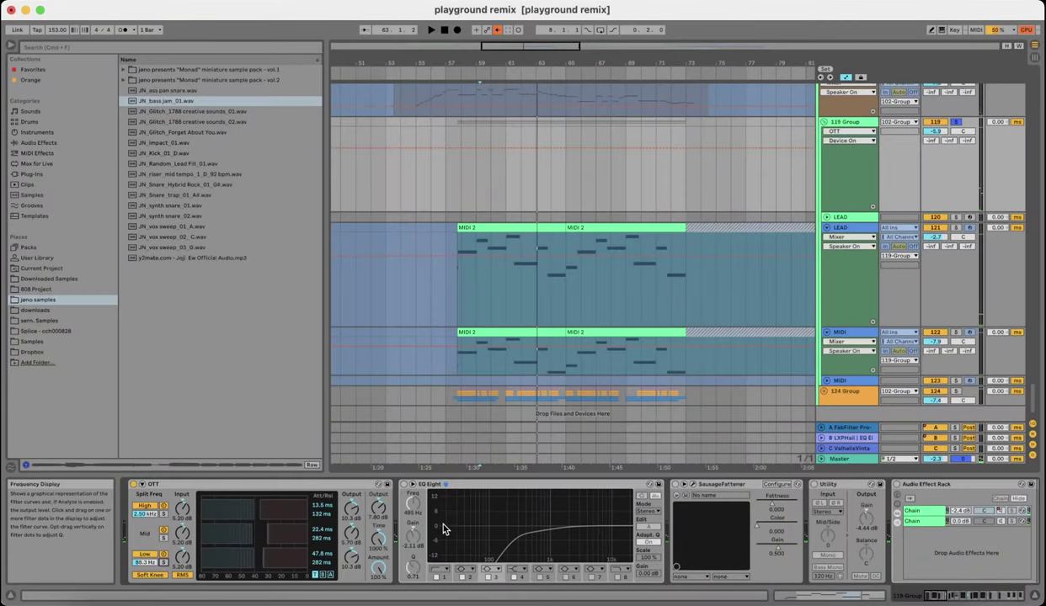
- Turn on the EQ Eight that follows the OTT in the 119 Group chain
scroll(440, 528, "right", 2)
scroll(434, 520, "left", 2)
scroll(432, 514, "left", 1)
left_click(404, 484)
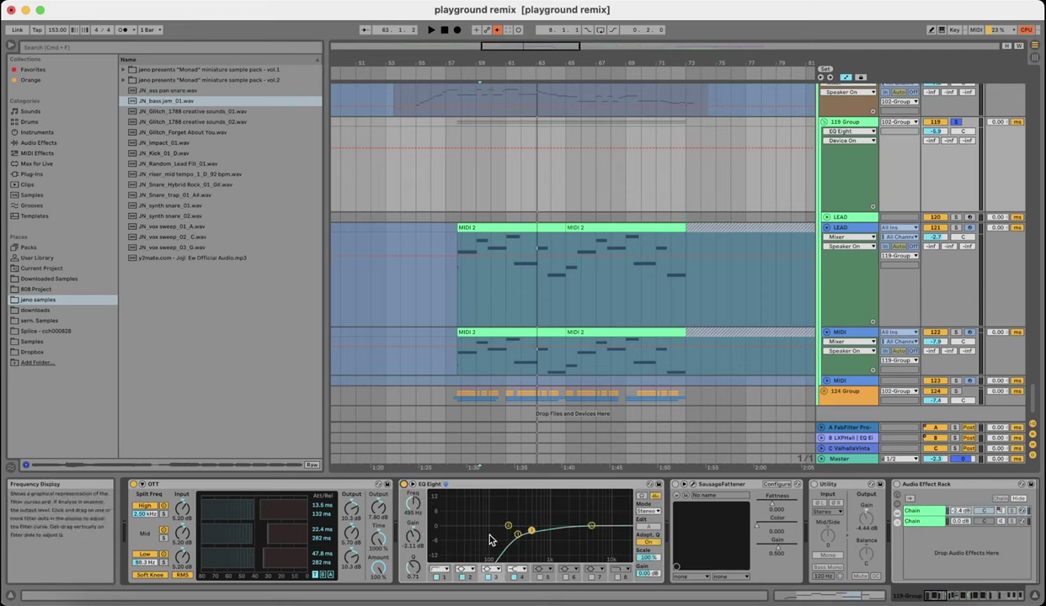
- Turn on the SausageFattener on the 119 Group and compare the lead with it bypassed and active
scroll(789, 562, "right", 3)
left_click(479, 485)
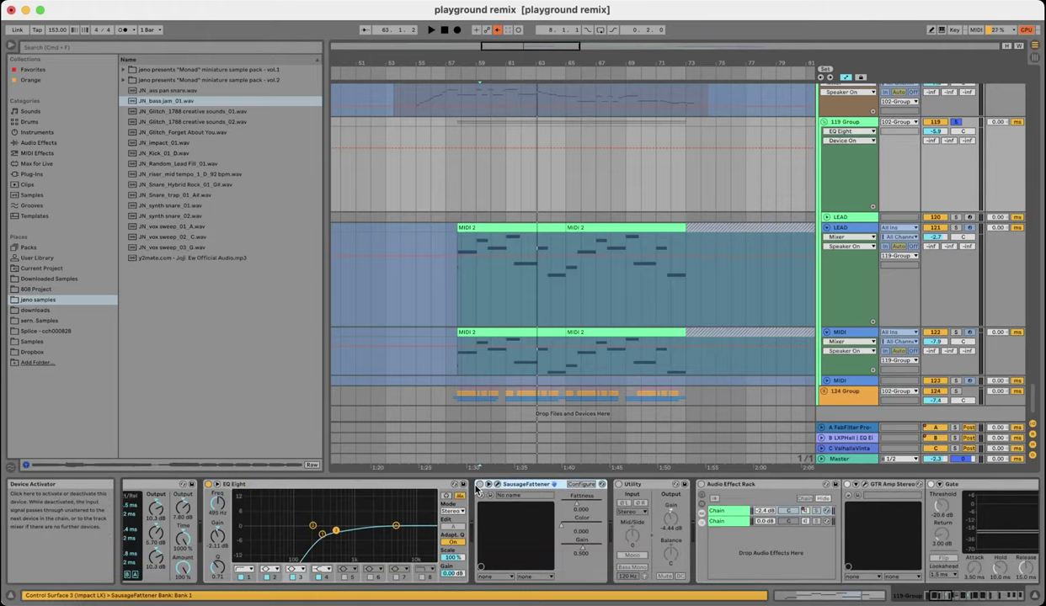
scroll(466, 329, "right", 3)
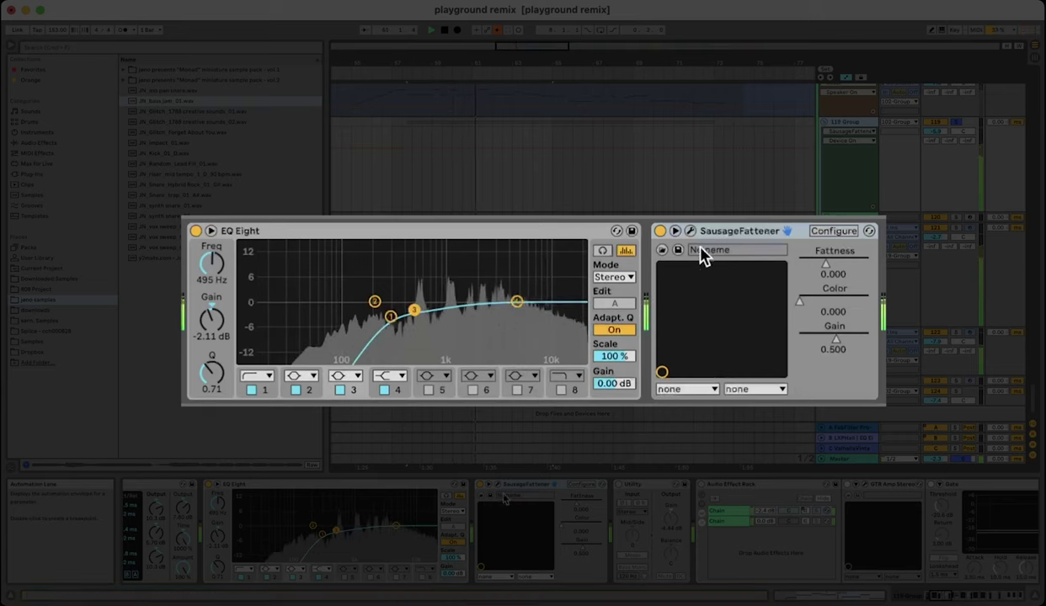
left_click(660, 232)
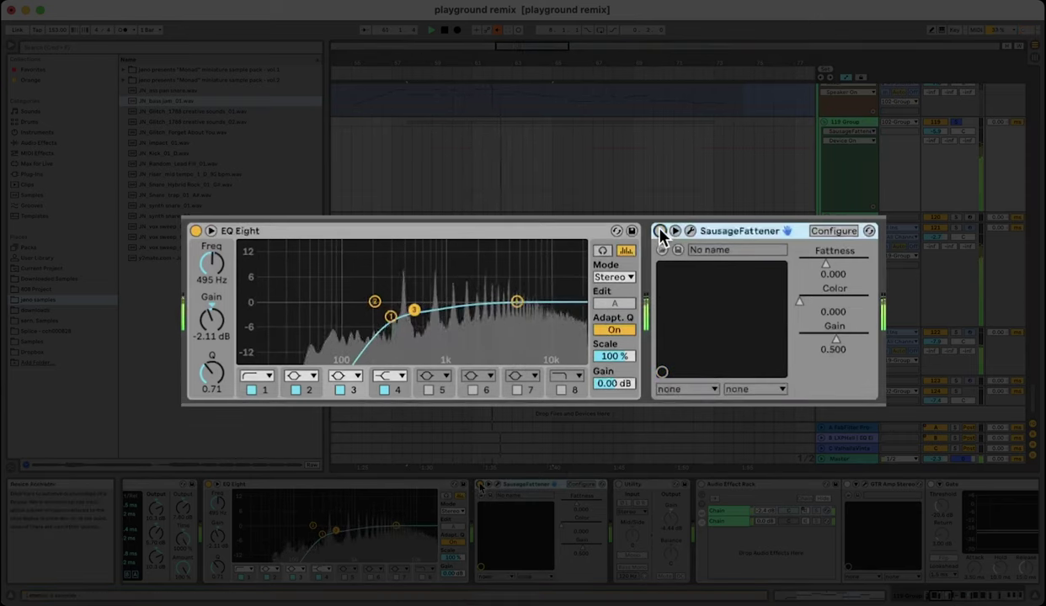
left_click(660, 232)
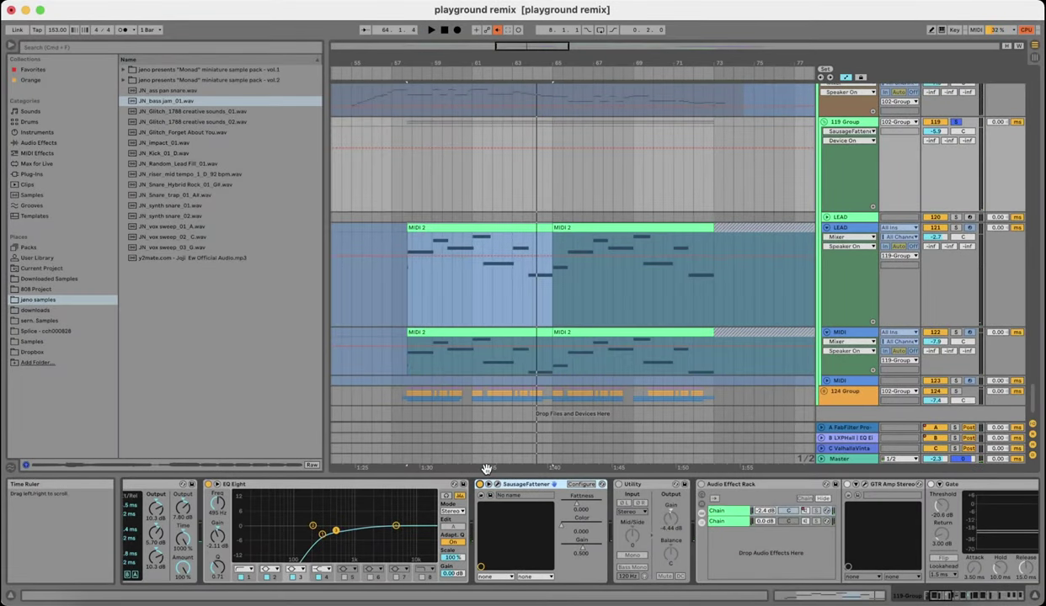
- Turn on the Utility and the following Audio Effect Rack on the 119 Group and play the lead
scroll(536, 532, "right", 5)
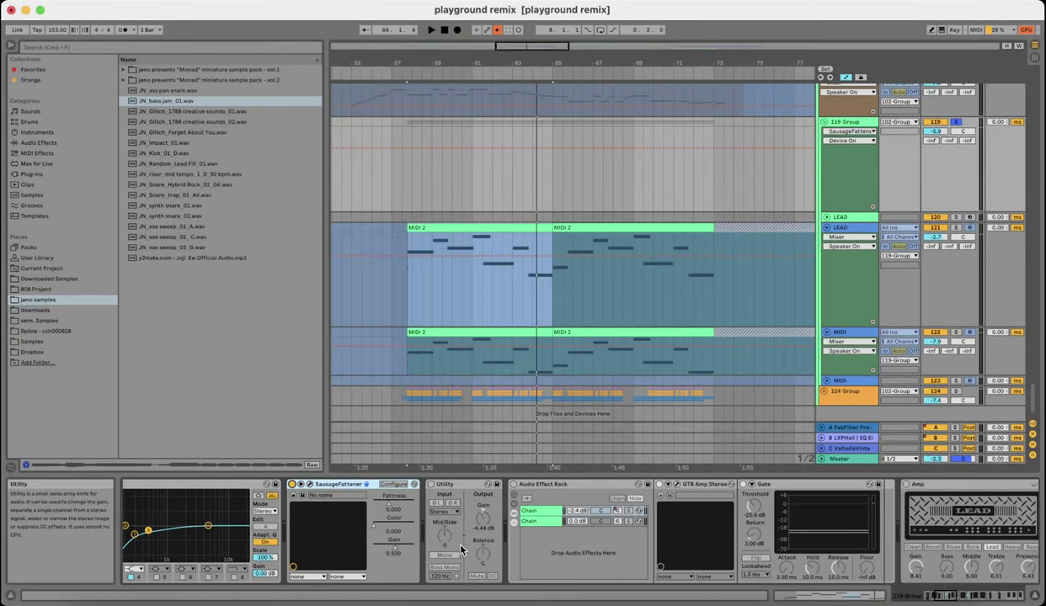
scroll(454, 530, "left", 1)
scroll(462, 539, "right", 2)
left_click(378, 493)
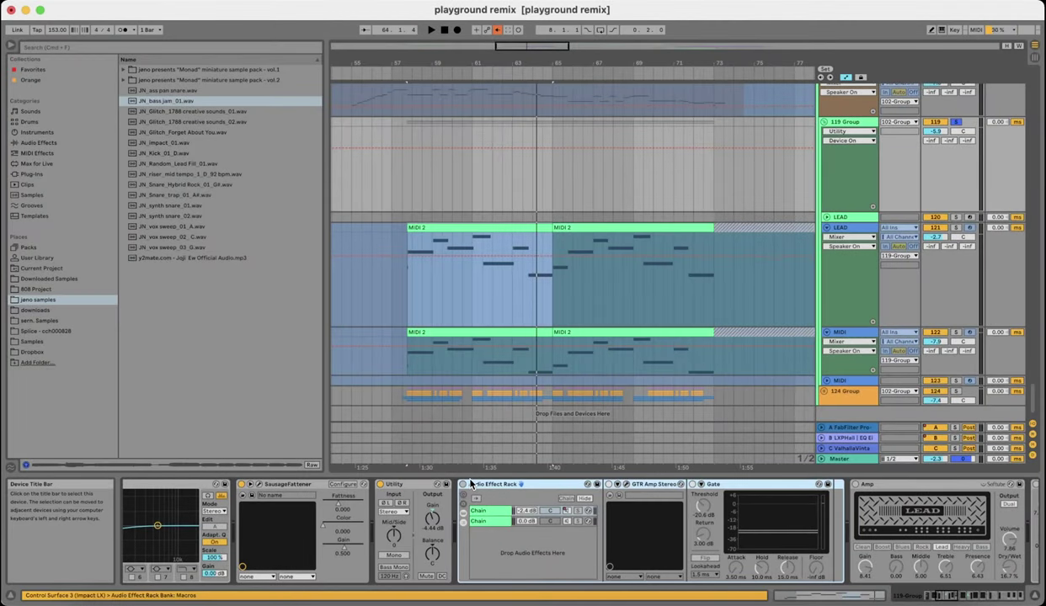
left_click(462, 491)
key("space")
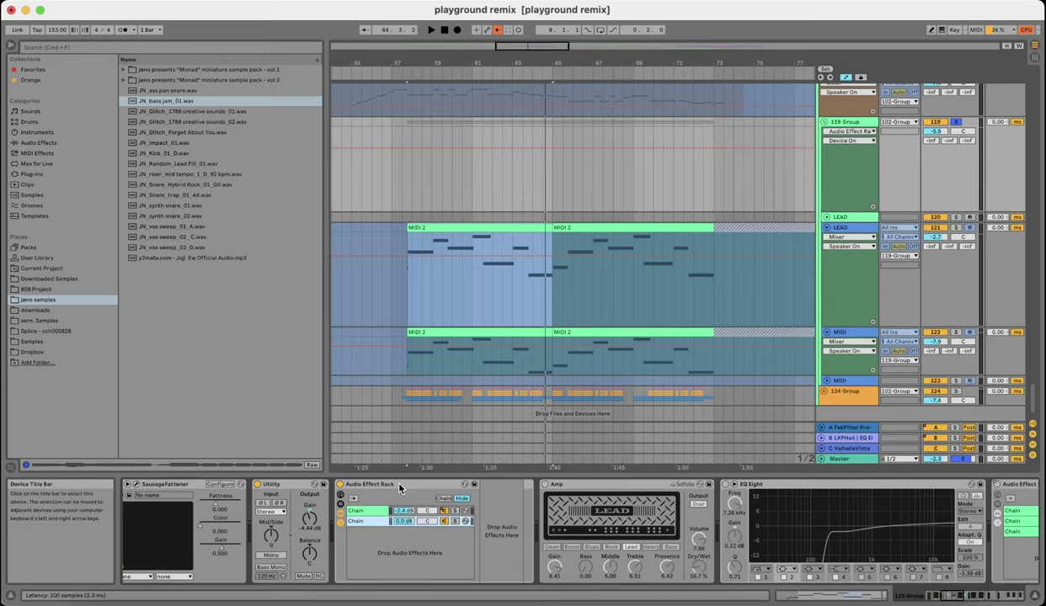
- Open the GTR Amp Stereo in the rack's first chain, view its amplifier settings, and close its window
left_click(357, 511)
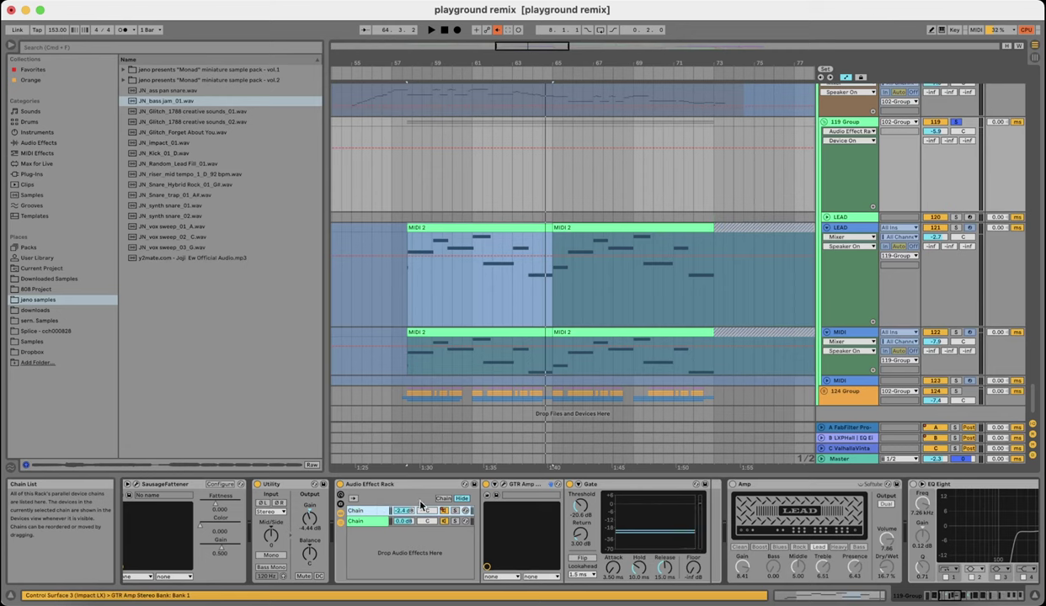
left_click(505, 486)
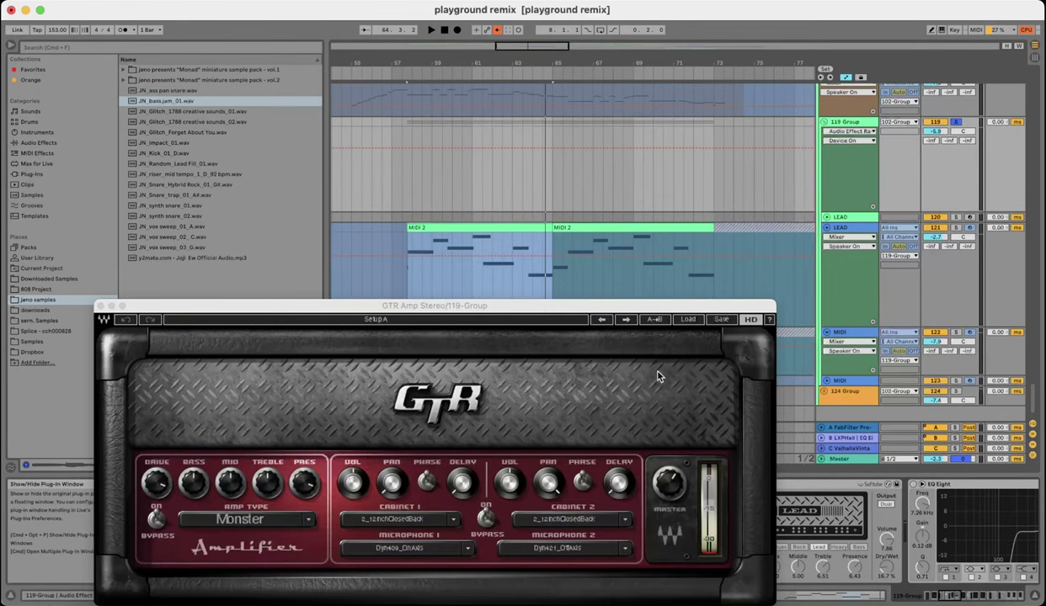
left_click_drag(644, 307, 757, 129)
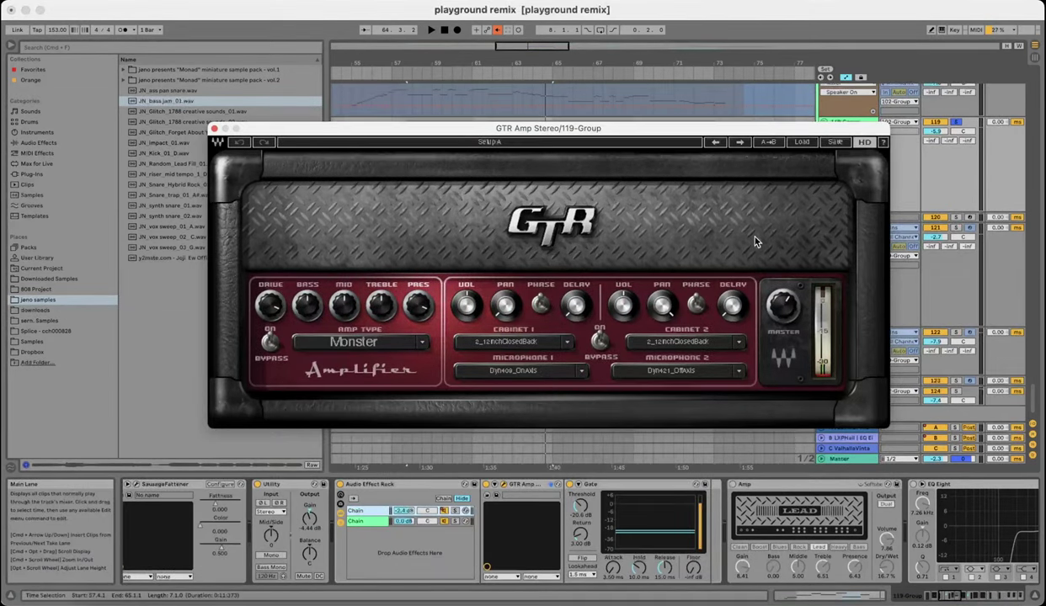
left_click(214, 128)
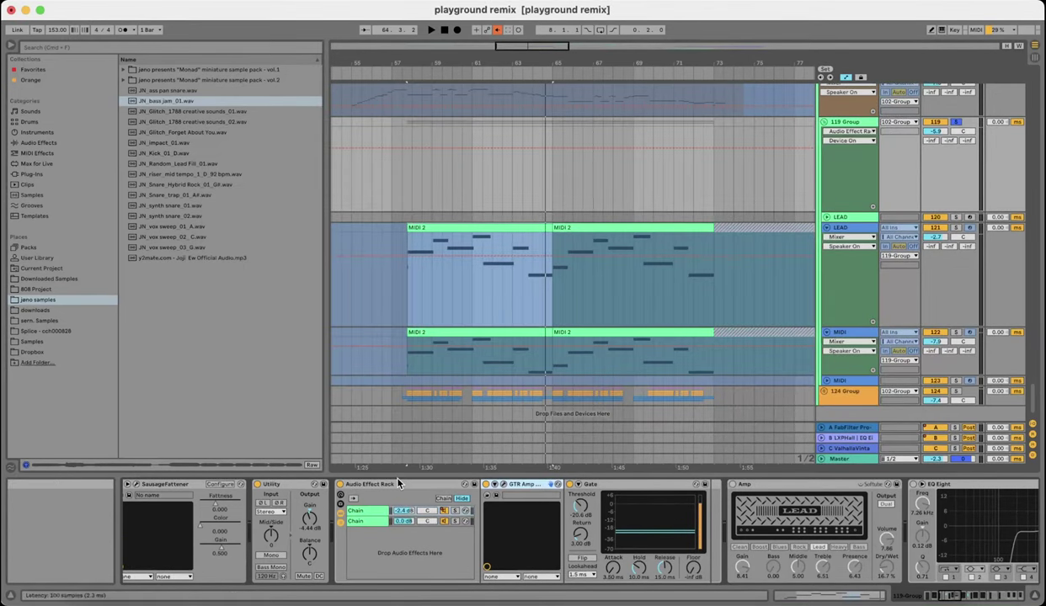
- Switch between the two chains of the Audio Effect Rack to compare their devices, ending on the second chain
left_click(362, 519)
left_click(363, 511)
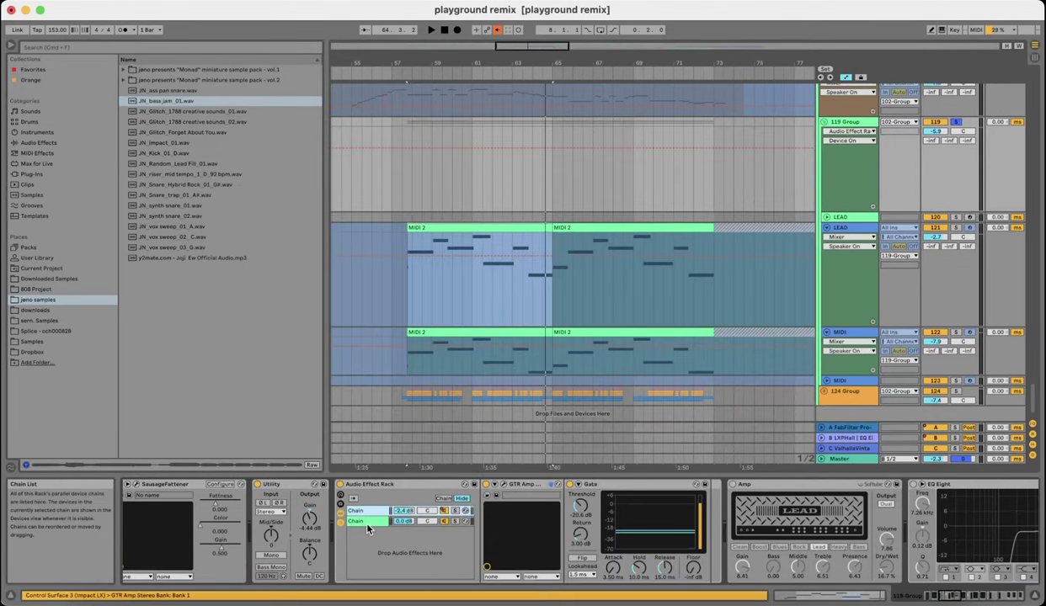
left_click(364, 521)
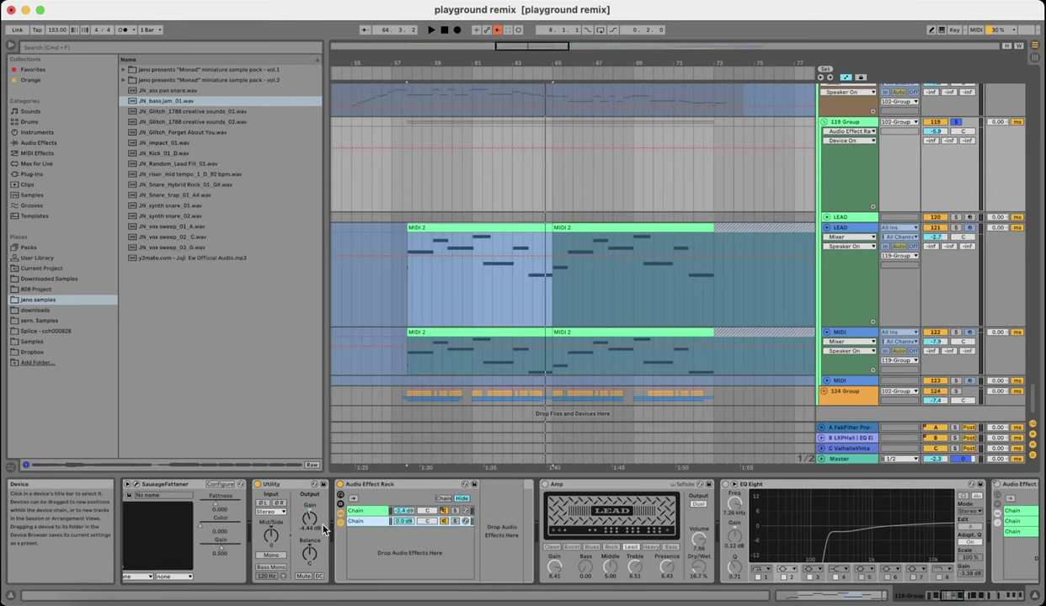
- View the rack's GTR Amp Stereo and Gate chain, turn on the Amp, and compare the lead with the Amp bypassed and active
left_click(476, 522)
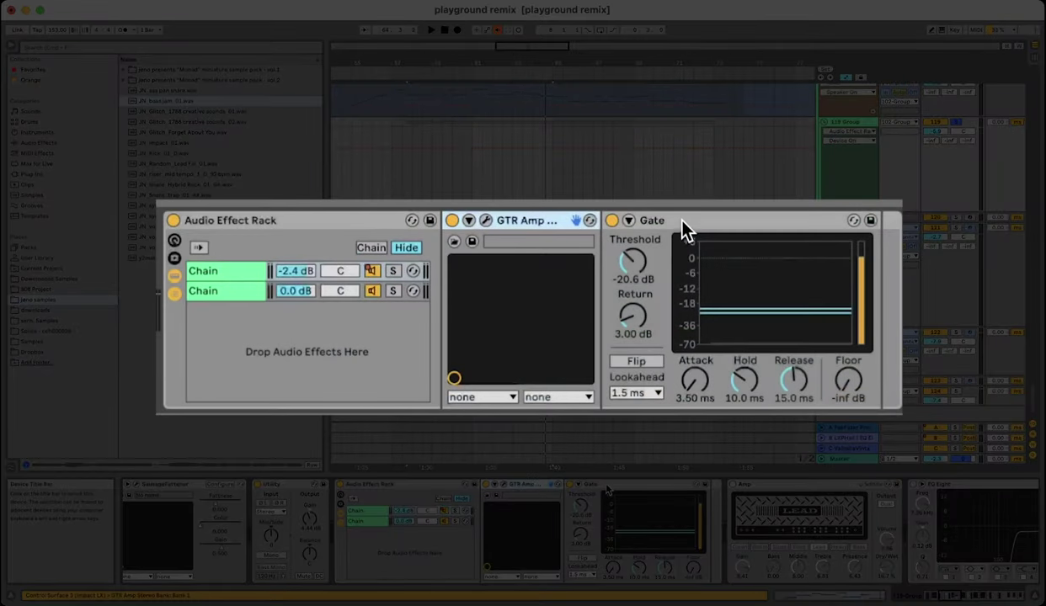
left_click(608, 487)
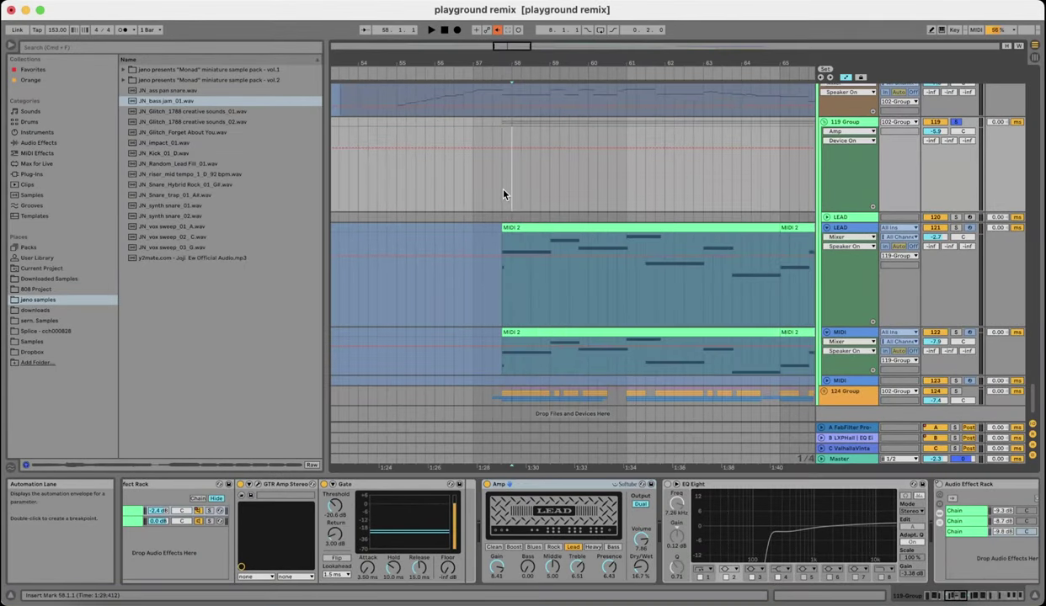
left_click(506, 190)
scroll(504, 192, "down", 3)
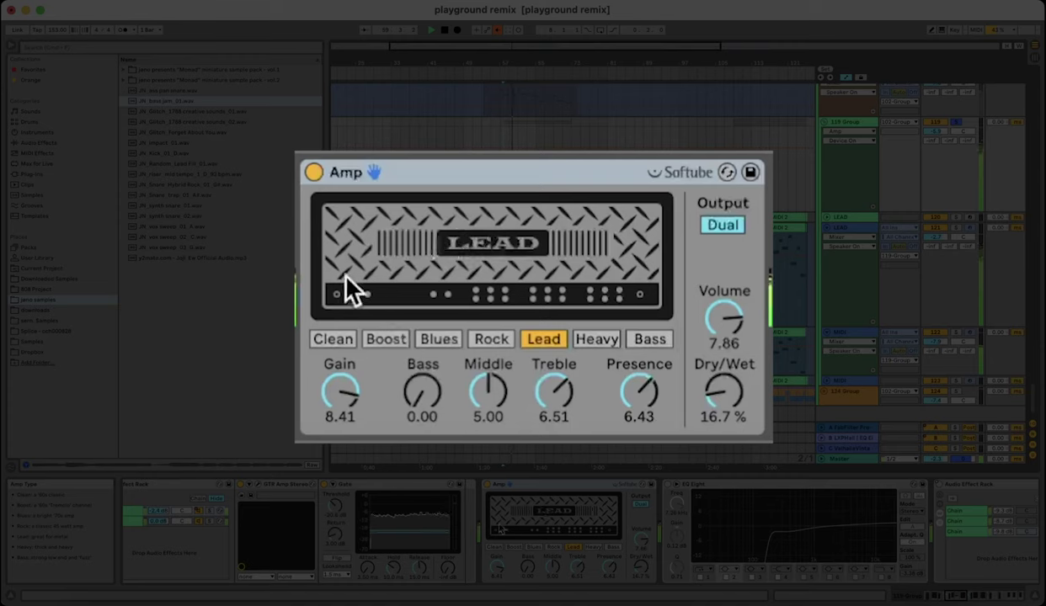
left_click(313, 172)
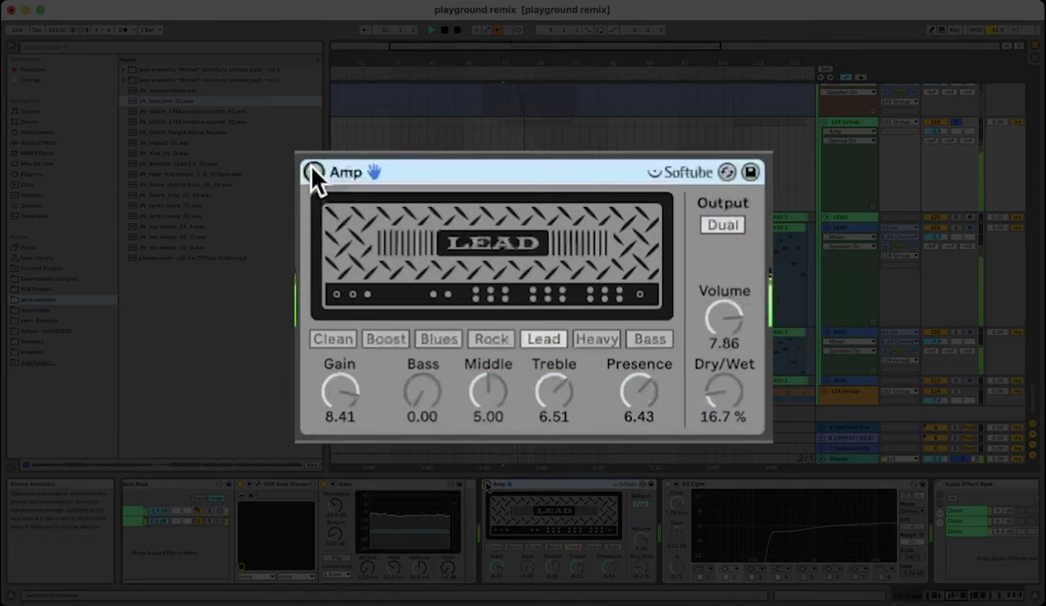
left_click(311, 171)
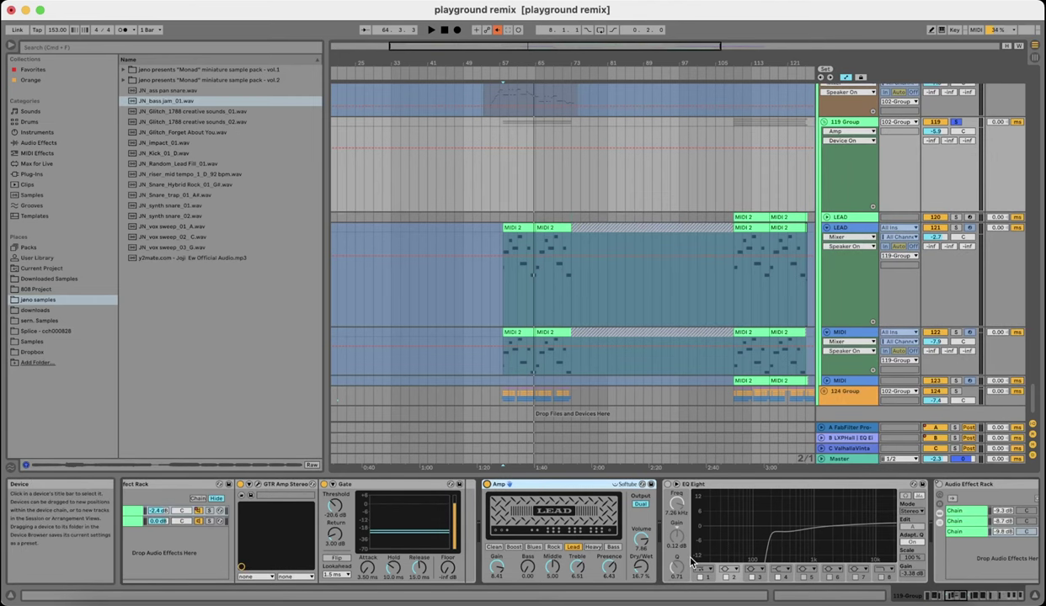
- Check the Amp's Dual output option, and turn on the EQ Eight and the following Audio Effect Rack on the 119 Group
scroll(692, 562, "right", 5)
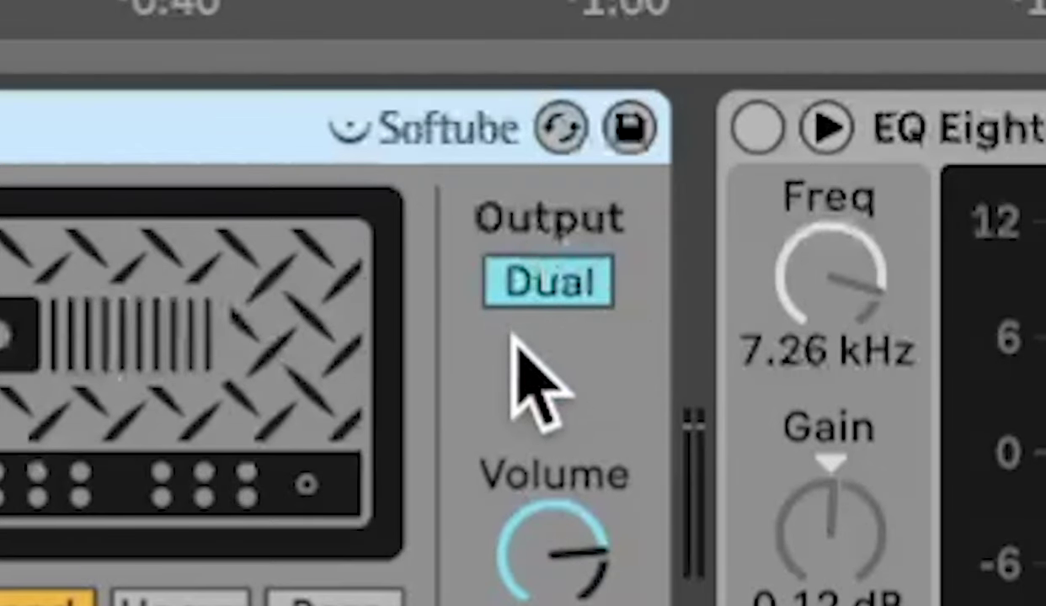
left_click(554, 290)
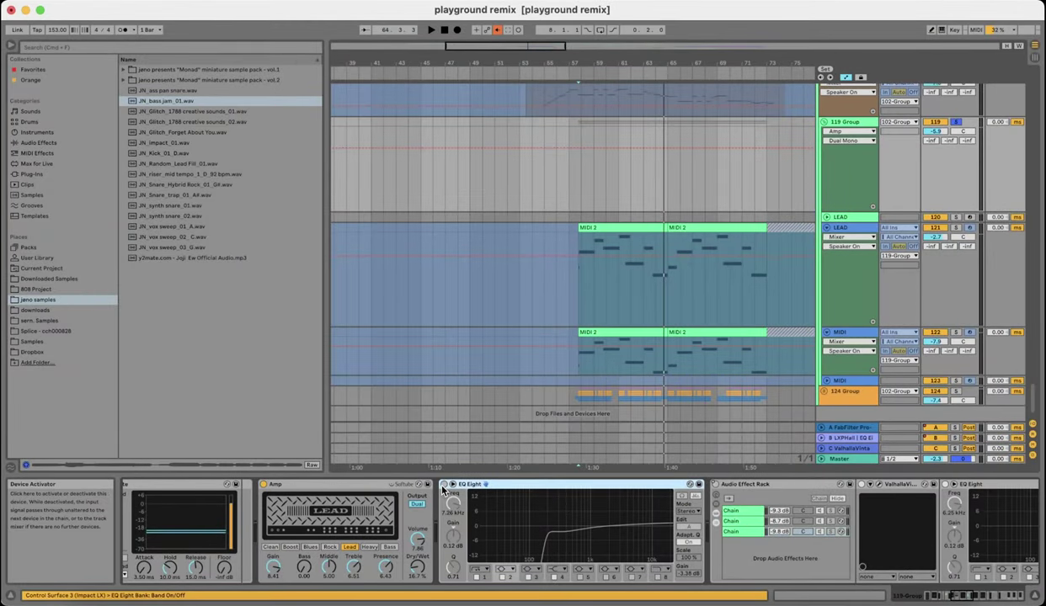
left_click(443, 484)
scroll(603, 530, "right", 3)
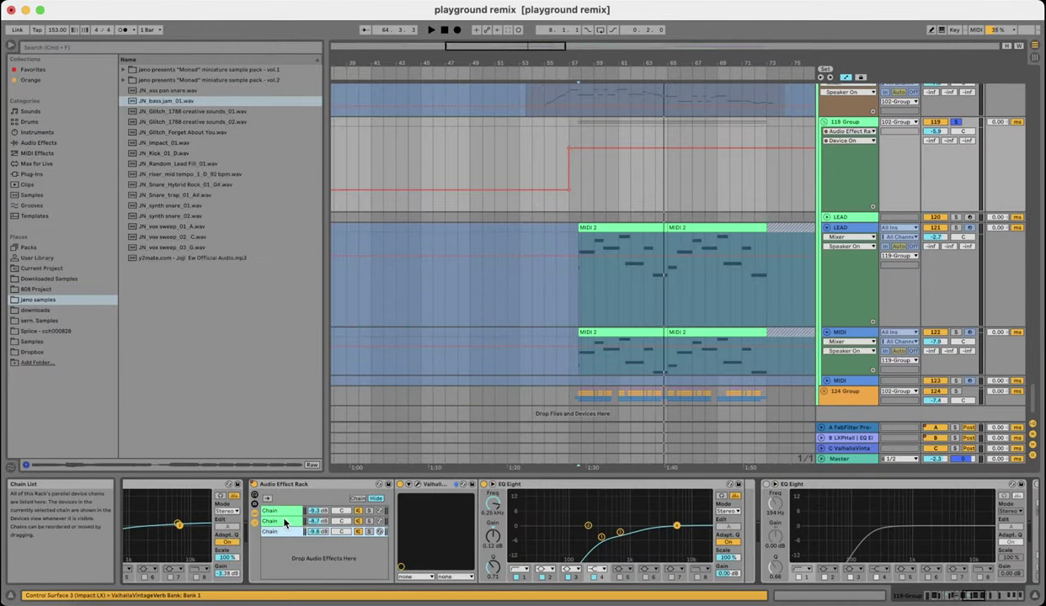
- Review the devices in each of the three chains of the Audio Effect Rack and look back at the Amp's Dry/Wet setting
left_click(287, 511)
left_click(288, 522)
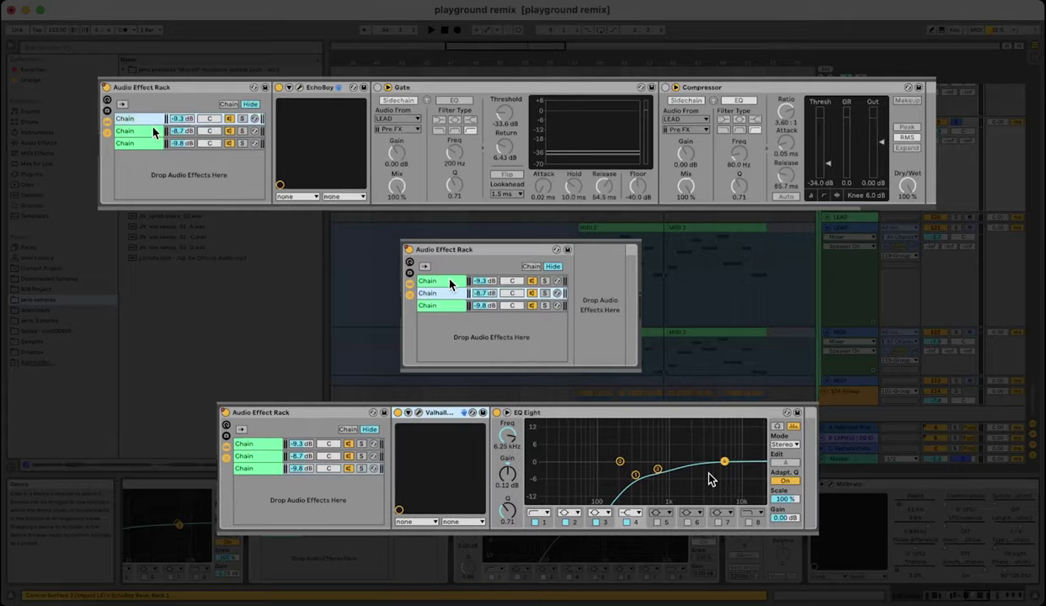
left_click(291, 534)
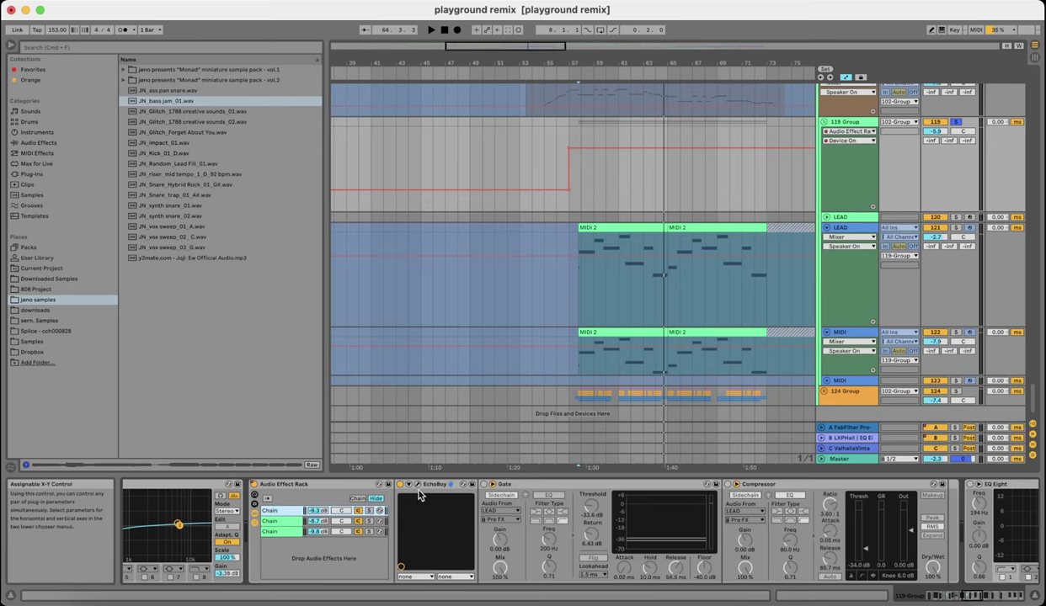
scroll(408, 513, "left", 5)
scroll(411, 515, "left", 5)
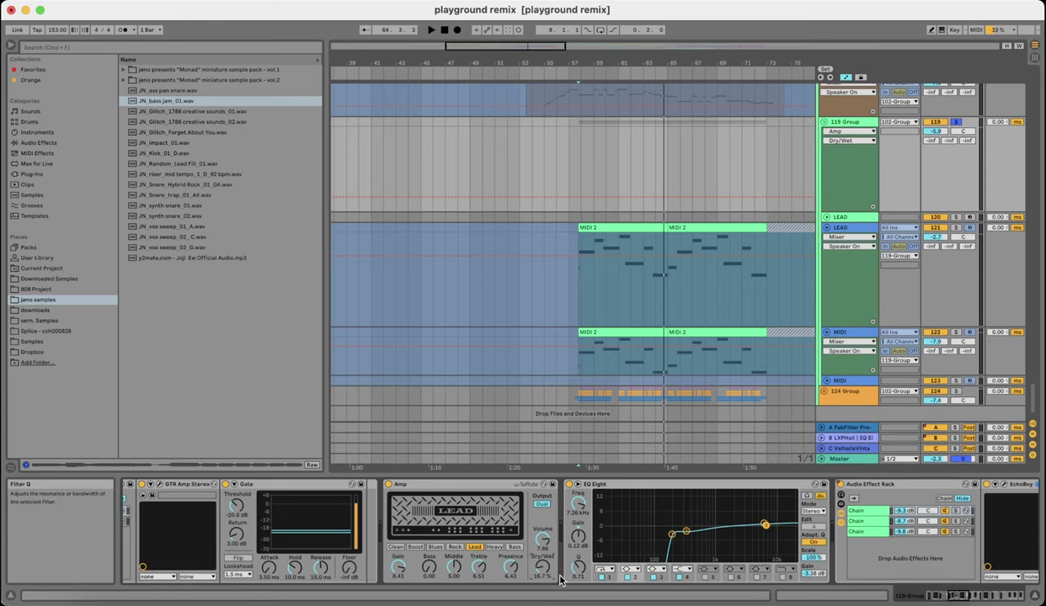
scroll(642, 548, "right", 10)
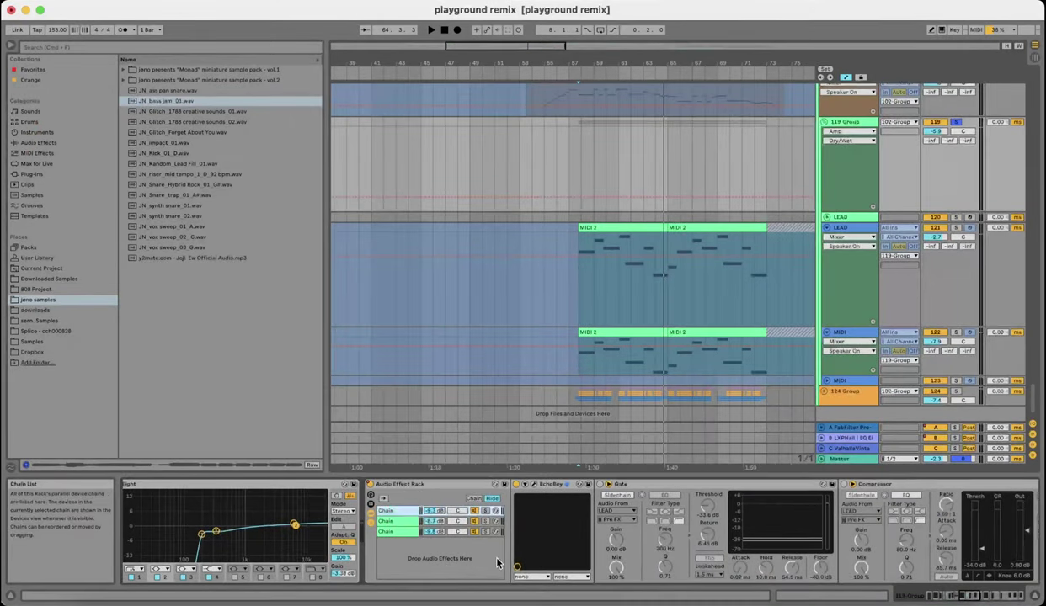
scroll(378, 532, "right", 4)
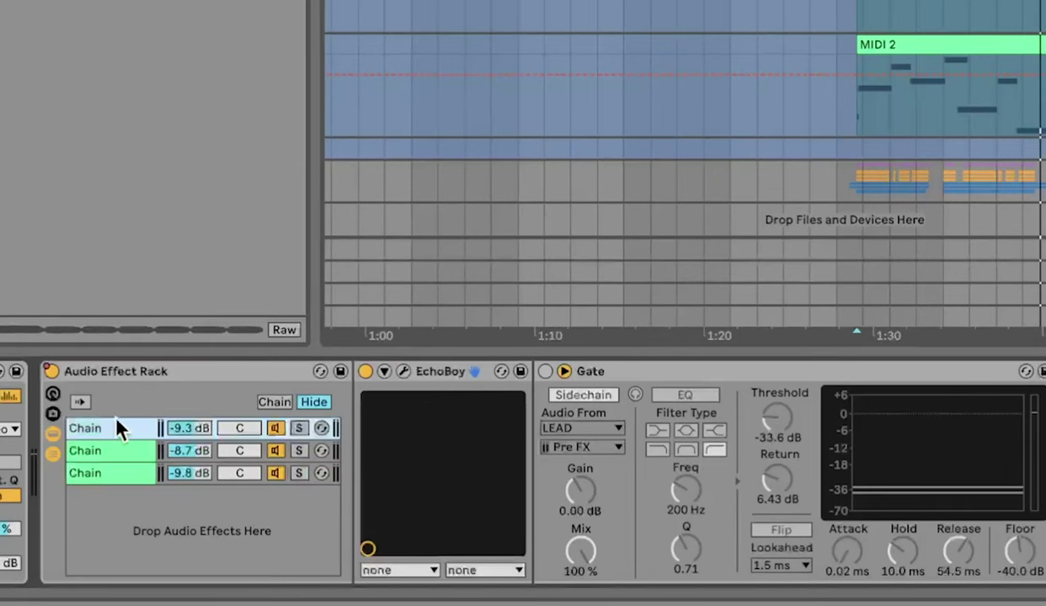
- View the reverb plug-in's settings in the rack's third chain, close its window, and revisit the second and first chains
left_click(128, 474)
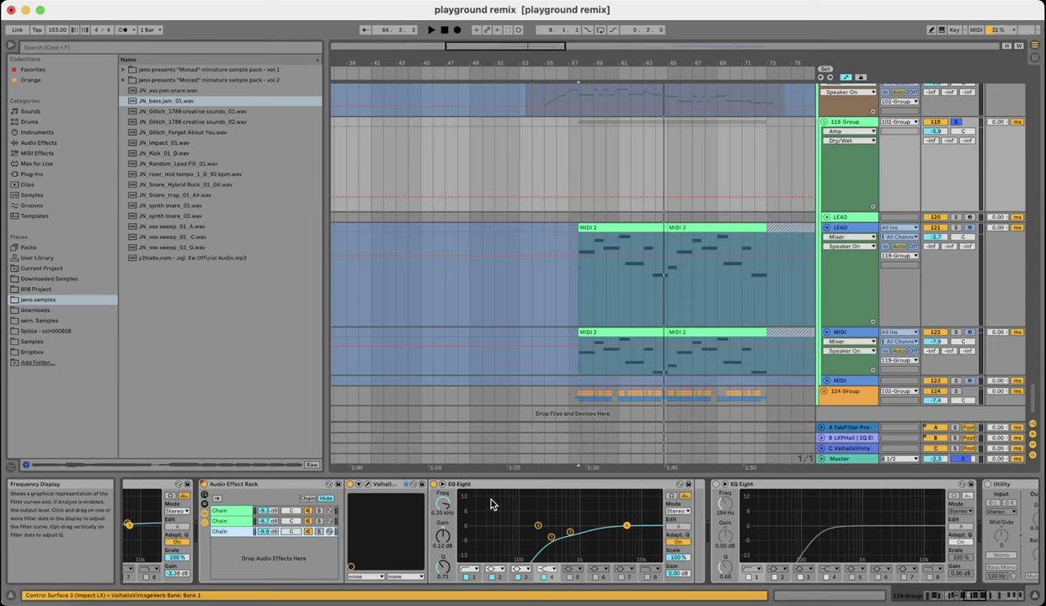
scroll(796, 548, "left", 5)
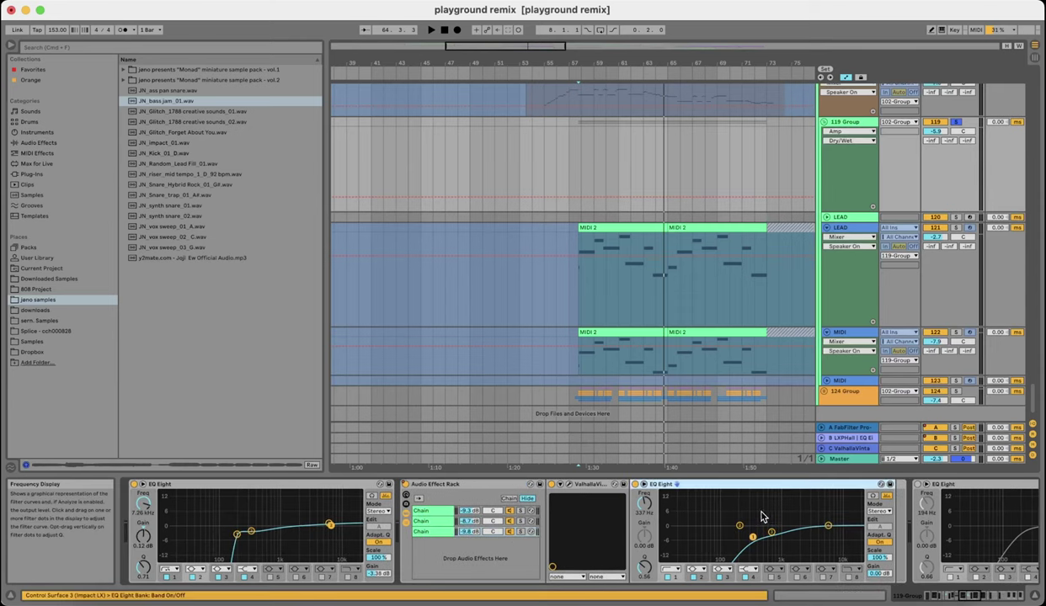
left_click(569, 485)
left_click(186, 112)
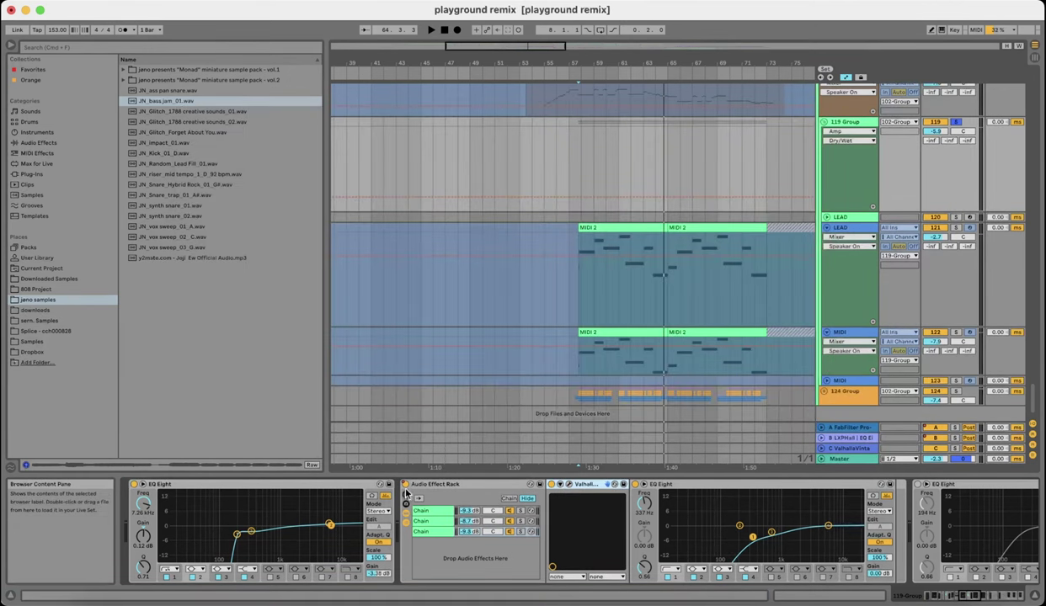
left_click(431, 523)
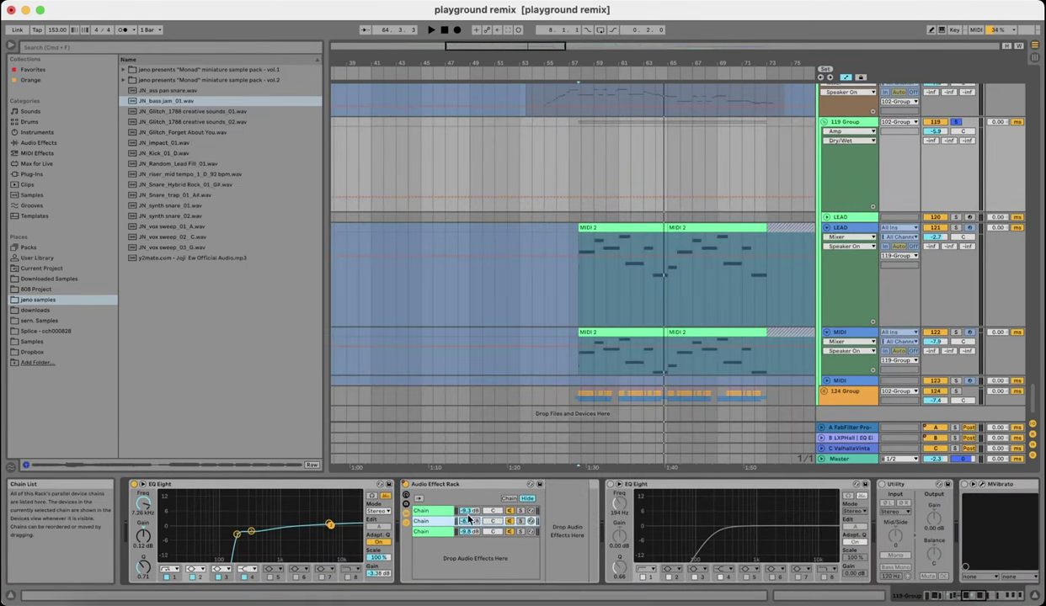
left_click(435, 511)
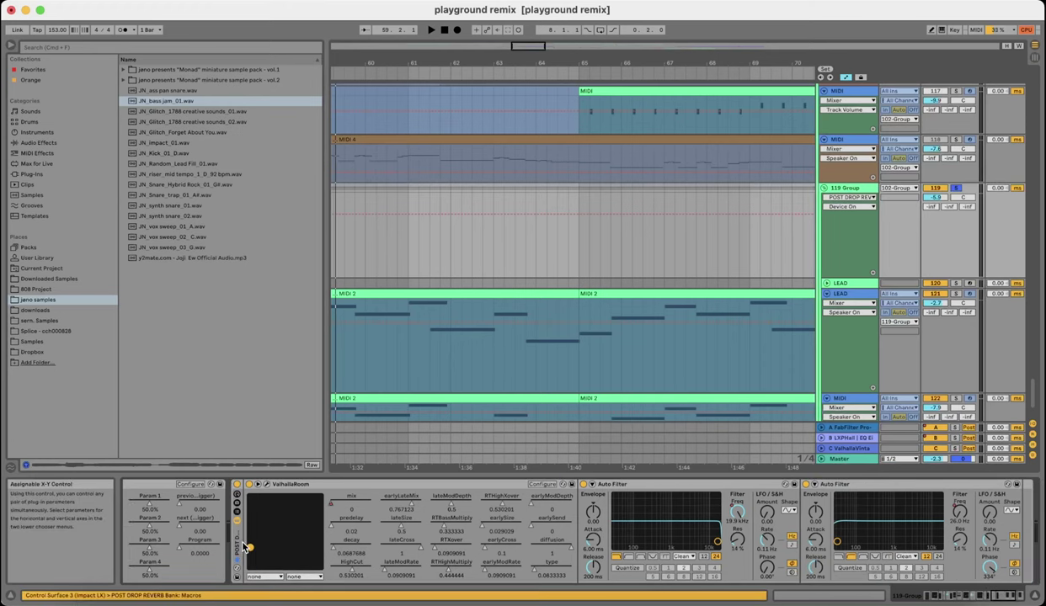
- Review the POST DROP REVERB rack's Auto Filters and play the 119 Group from bar 72 to check the ValhallaRoom mix automation
scroll(430, 526, "right", 5)
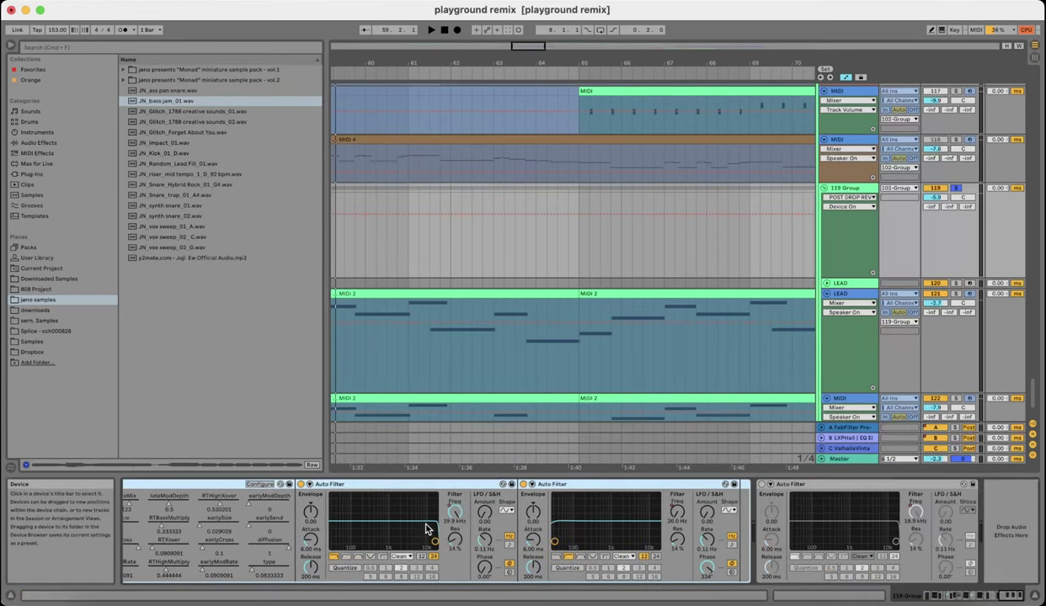
scroll(429, 527, "left", 5)
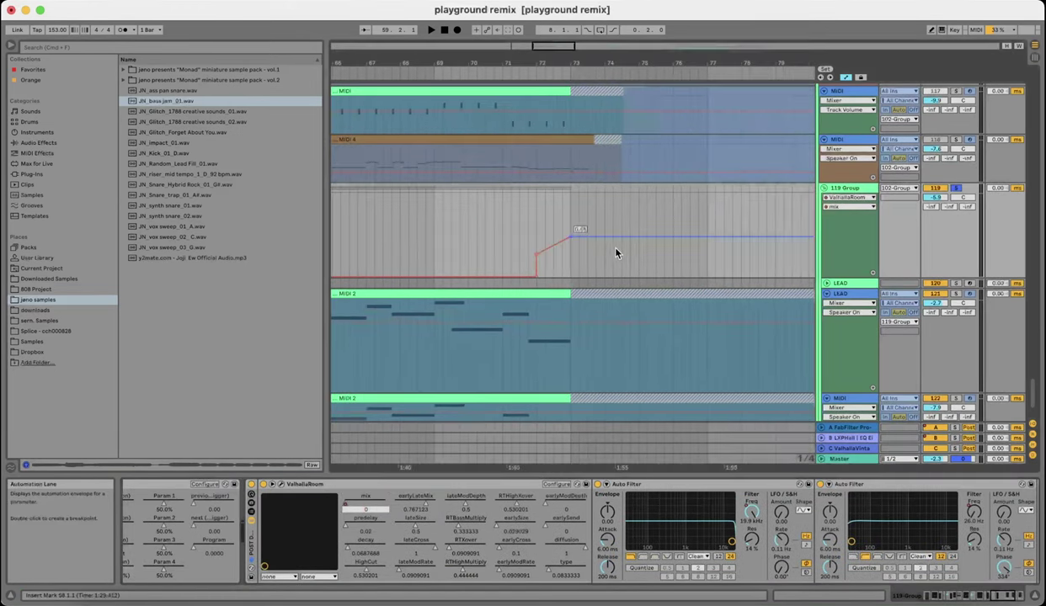
left_click(537, 223)
scroll(550, 246, "down", 5)
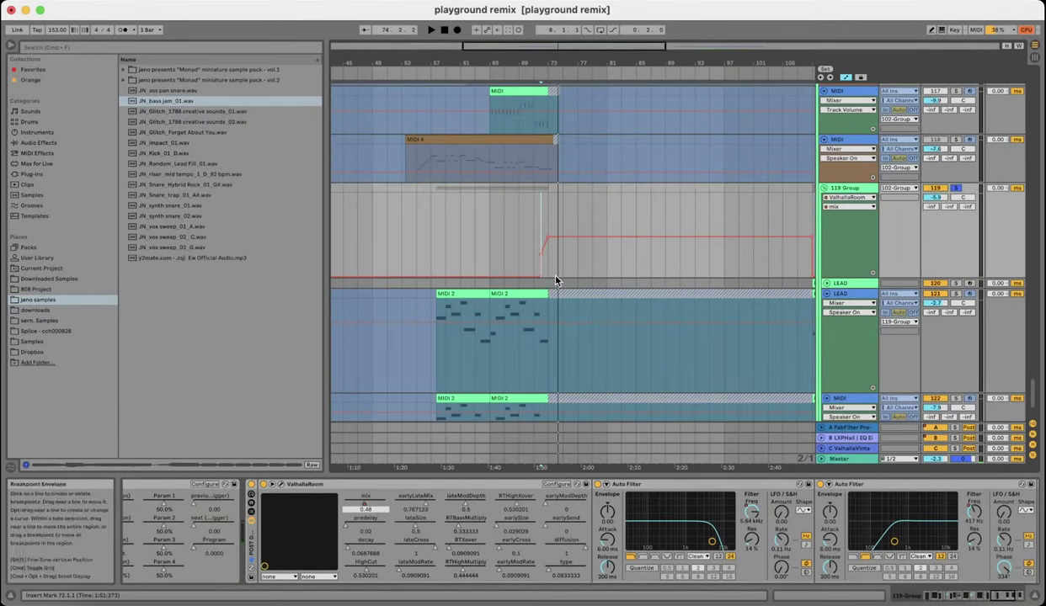
scroll(548, 270, "right", 5)
scroll(551, 286, "right", 10)
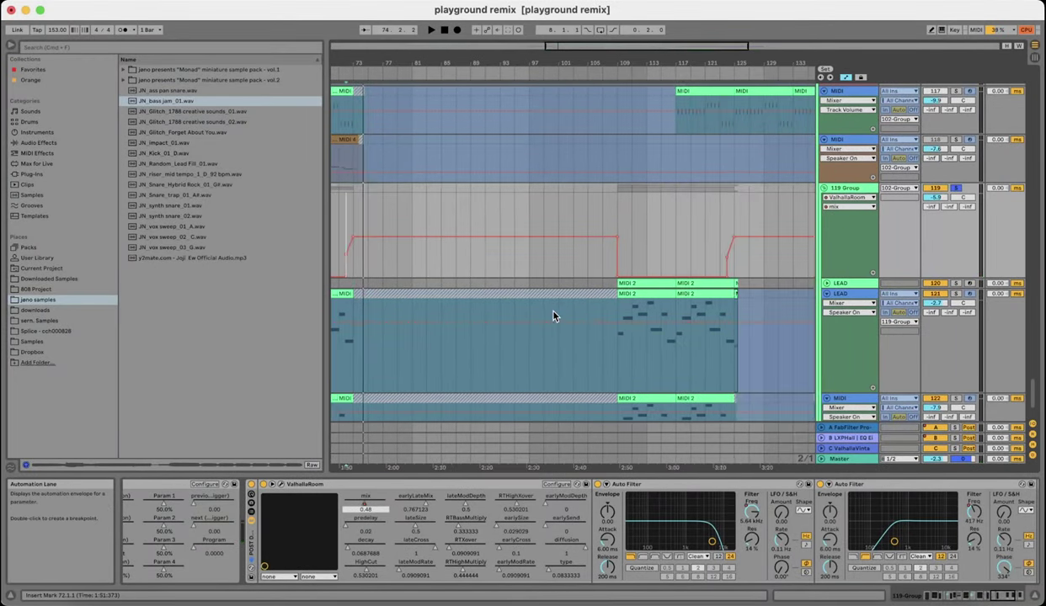
- Fold the 119 Group in the arrangement
scroll(521, 311, "down", 5)
scroll(522, 311, "left", 4)
scroll(522, 311, "down", 2)
left_click(822, 113)
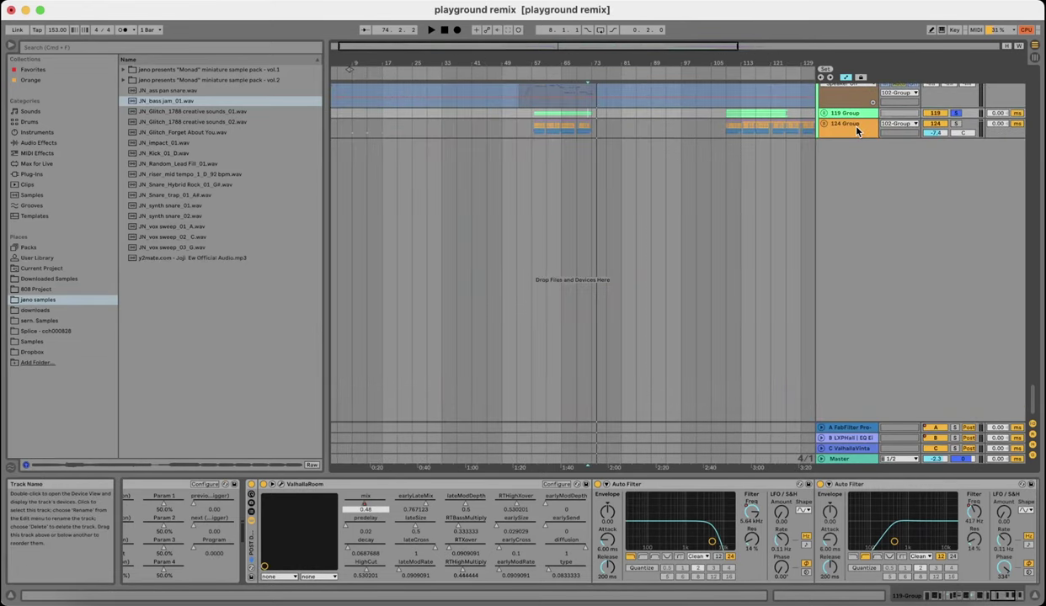
- Unfold the 124 Group and the 125 Group inside it, and play the drop with the 125 Group soloed
left_click(857, 131)
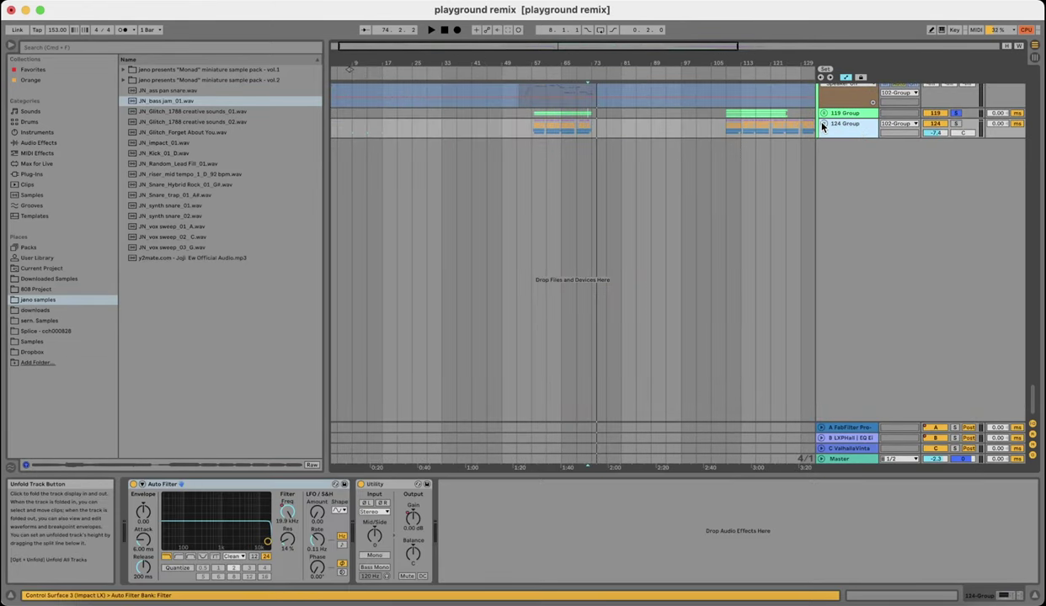
left_click(823, 124)
left_click(827, 171)
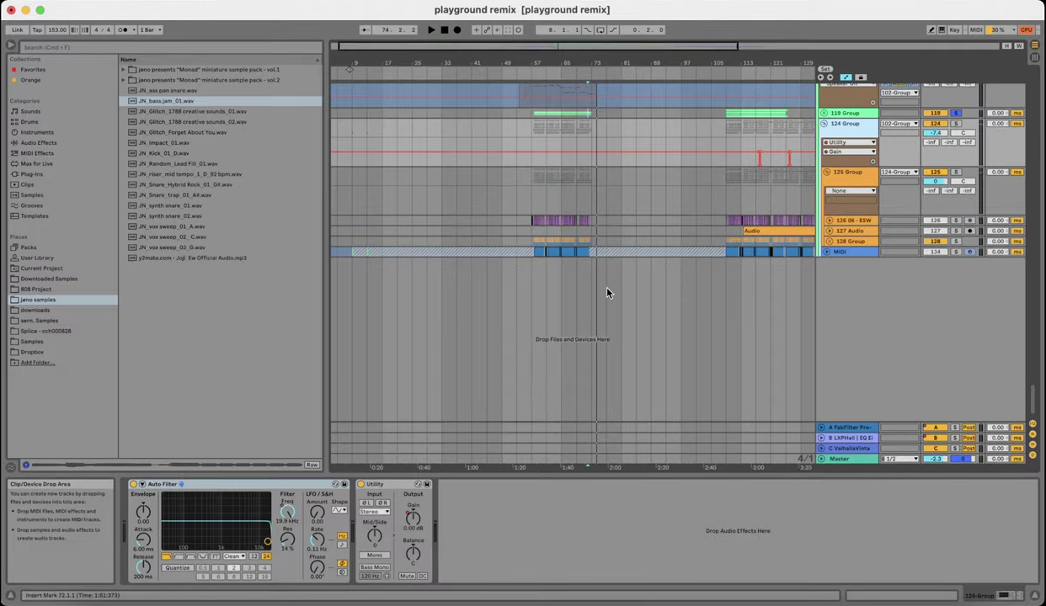
left_click(613, 212)
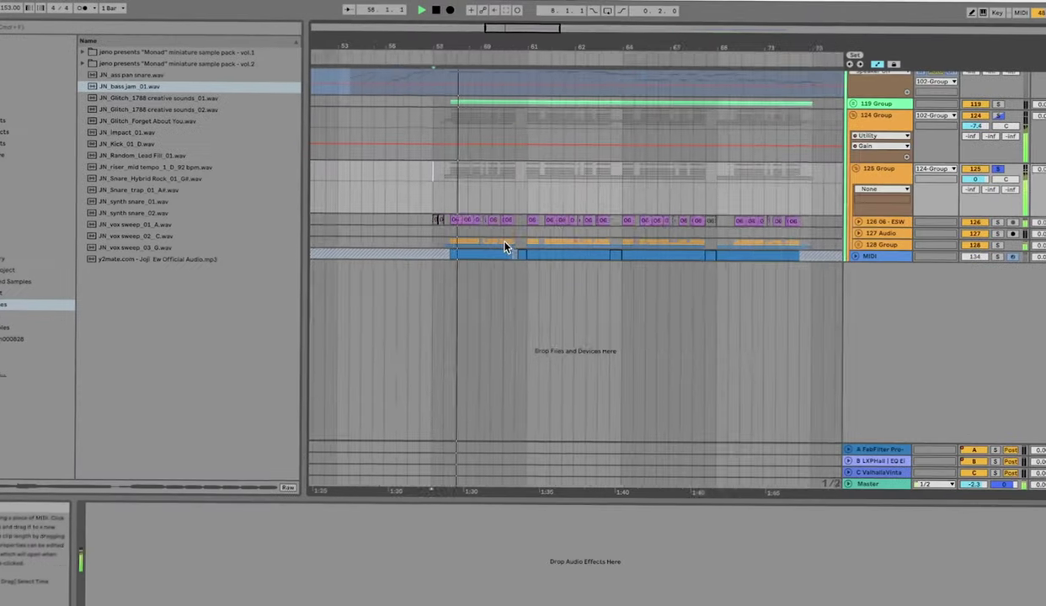
scroll(572, 240, "down", 5)
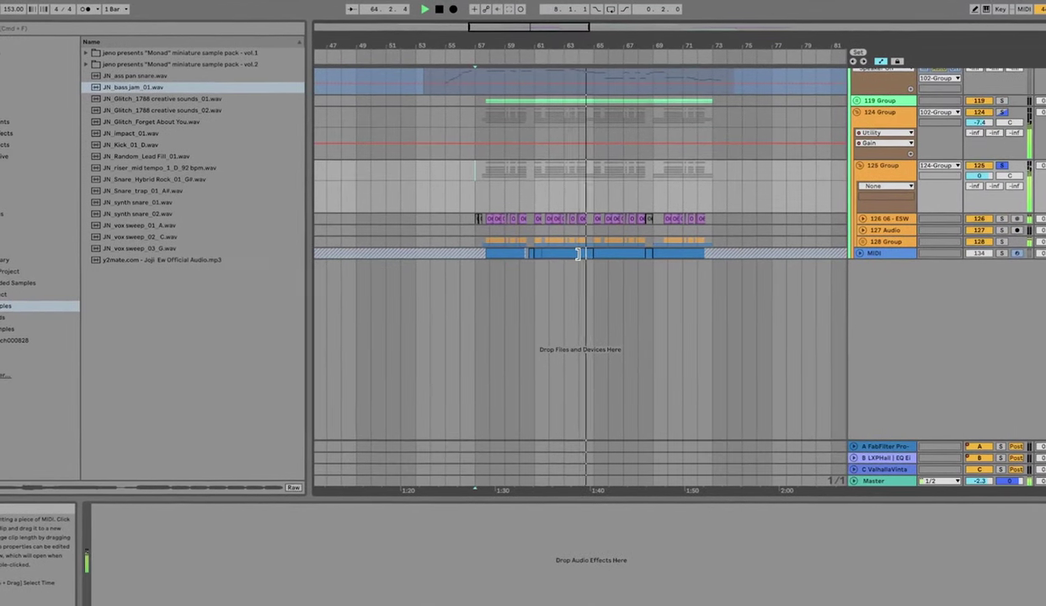
- Unfold track 126 with the ESW guitar chug clips and its effects, and play it soloed
left_click(859, 220)
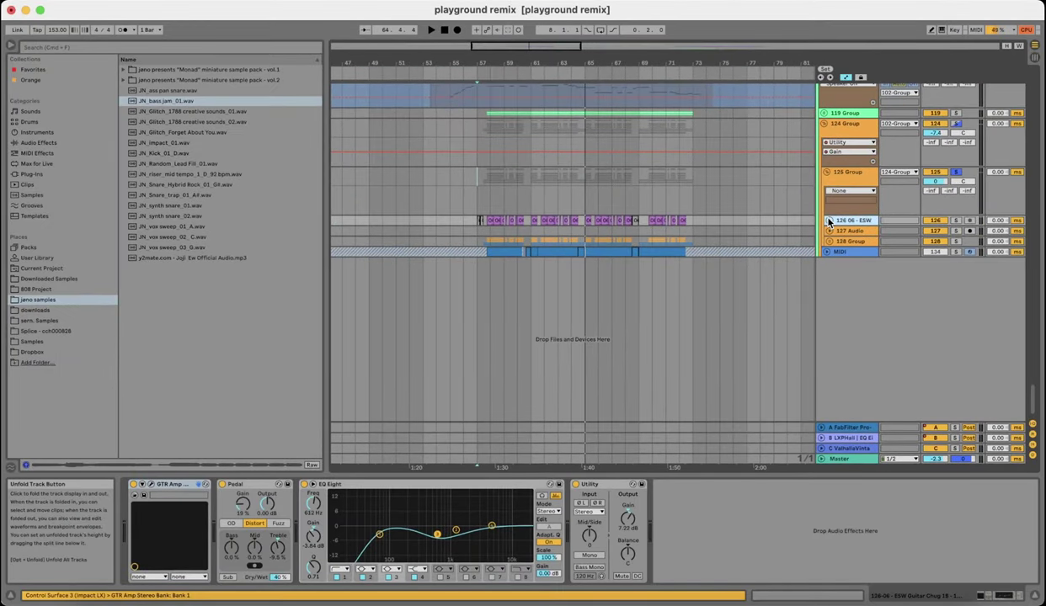
left_click(828, 221)
scroll(469, 256, "up", 6)
scroll(593, 265, "down", 2)
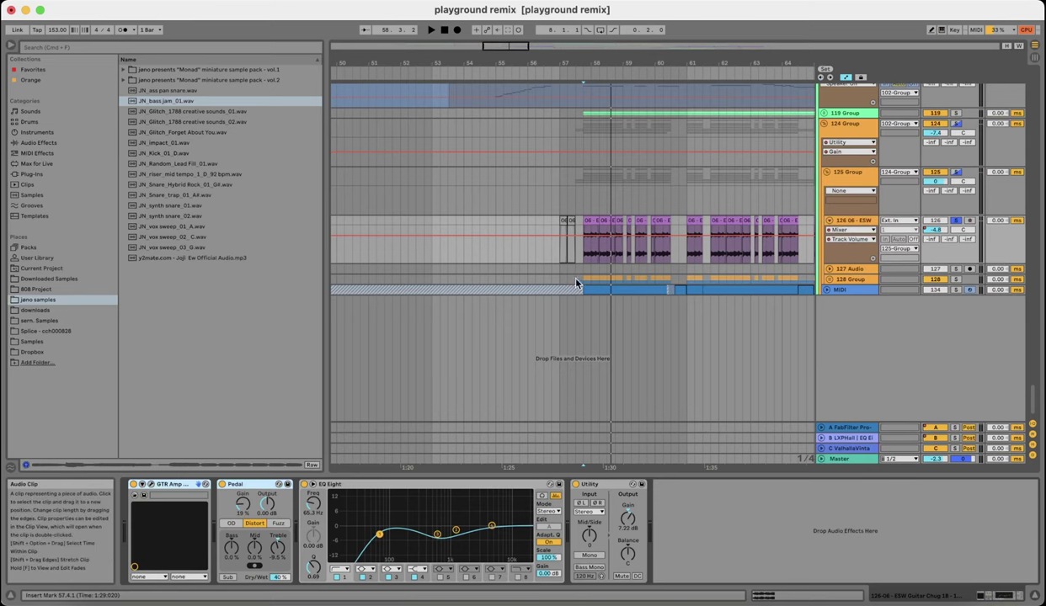
scroll(577, 273, "down", 3)
scroll(577, 273, "up", 3)
scroll(576, 329, "up", 3)
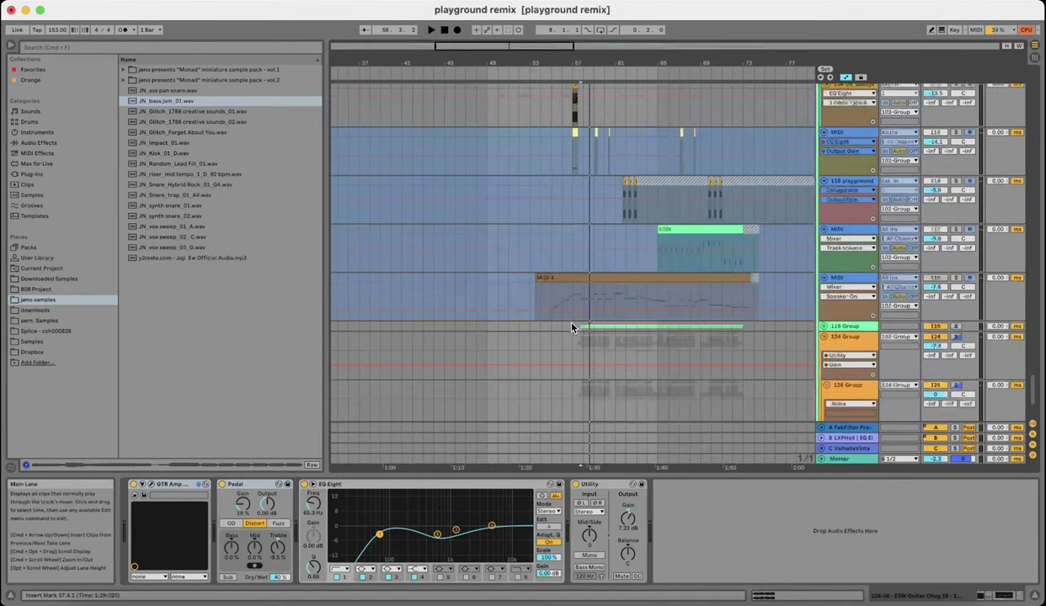
- Unfold the 127 Audio track and the 128 Group to show the group's audio, pad and MIDI layers
scroll(579, 331, "down", 4)
scroll(585, 341, "up", 4)
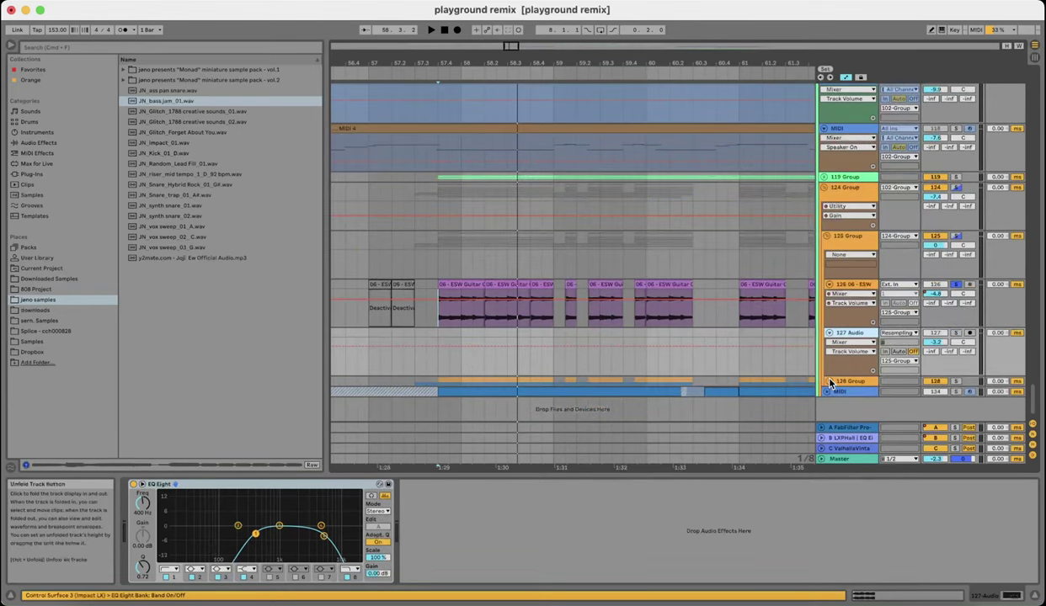
left_click(828, 380)
scroll(654, 371, "down", 3)
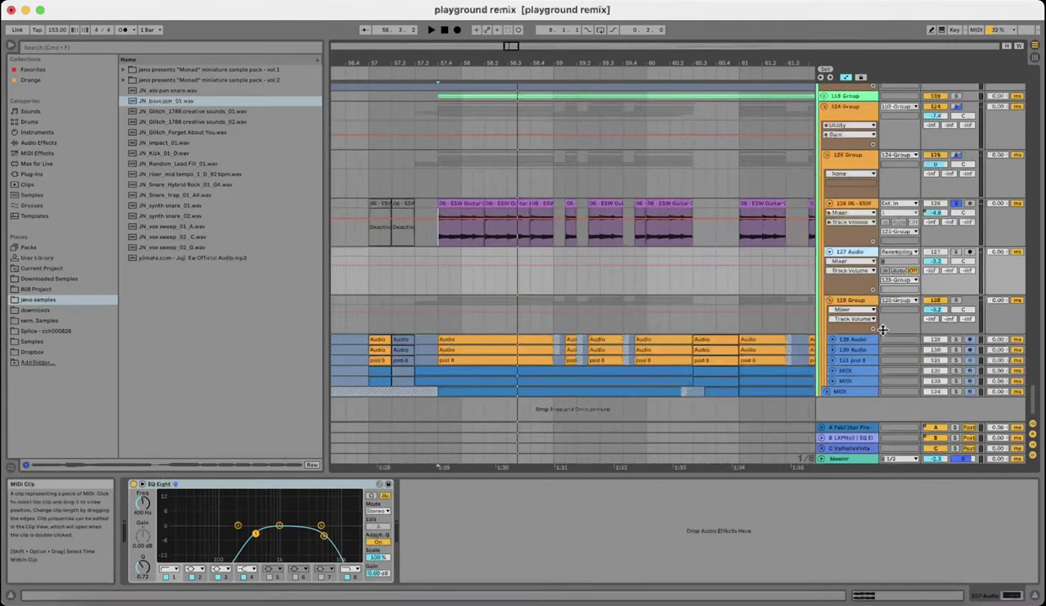
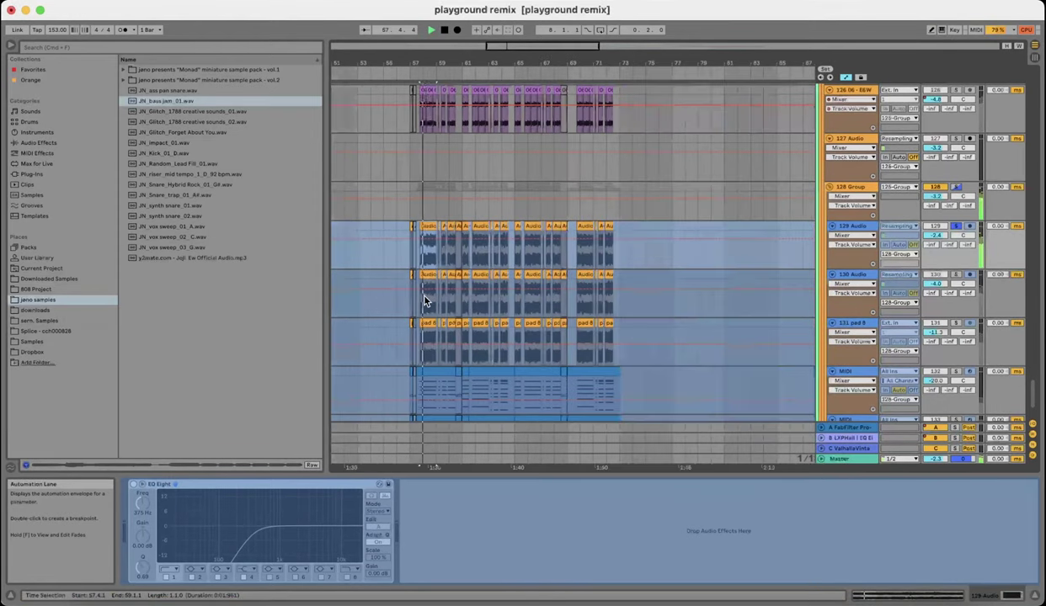
- Go back to the 29 Group in the earlier section to review its audio layers, and clear the group's solo
scroll(496, 256, "down", 5)
scroll(499, 268, "up", 5)
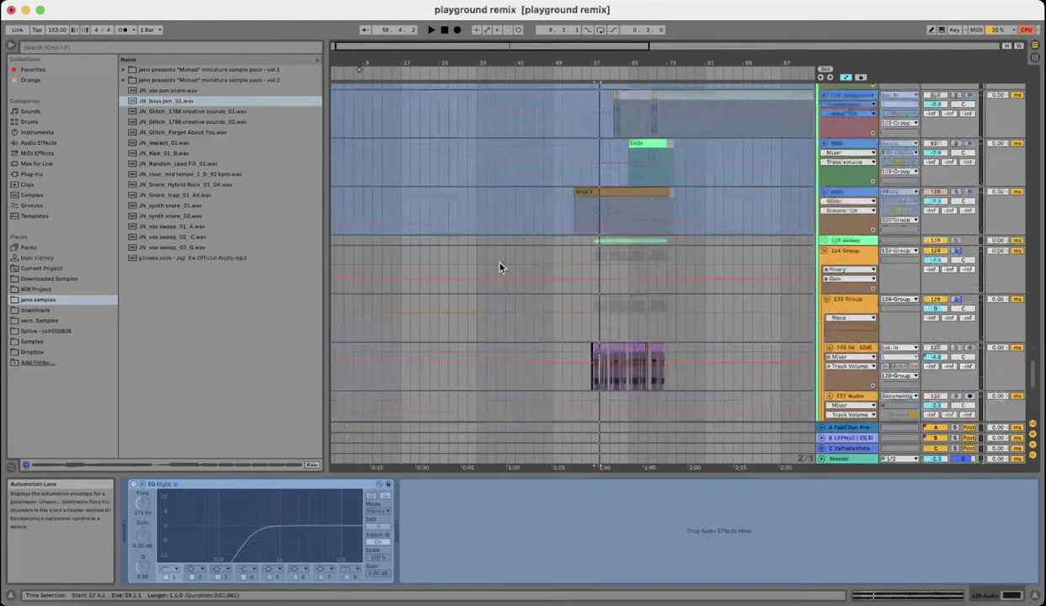
scroll(500, 269, "up", 15)
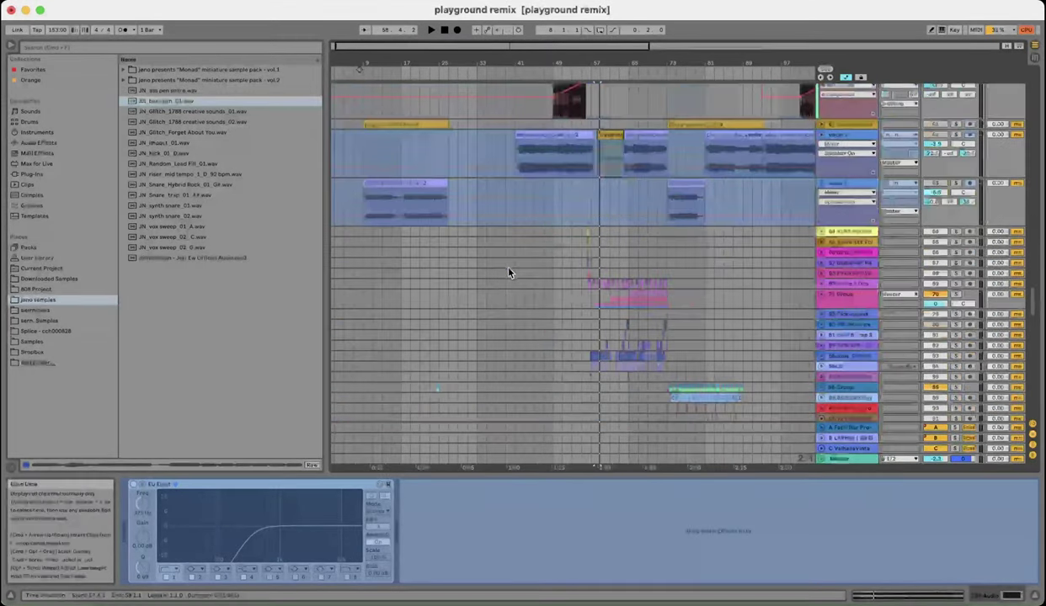
scroll(496, 274, "up", 15)
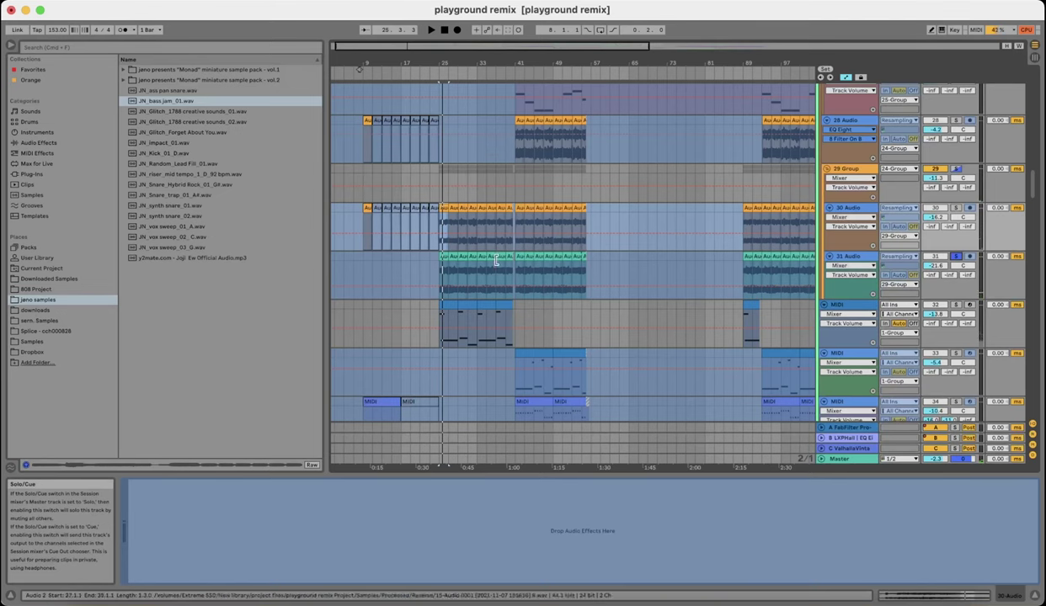
left_click(955, 169)
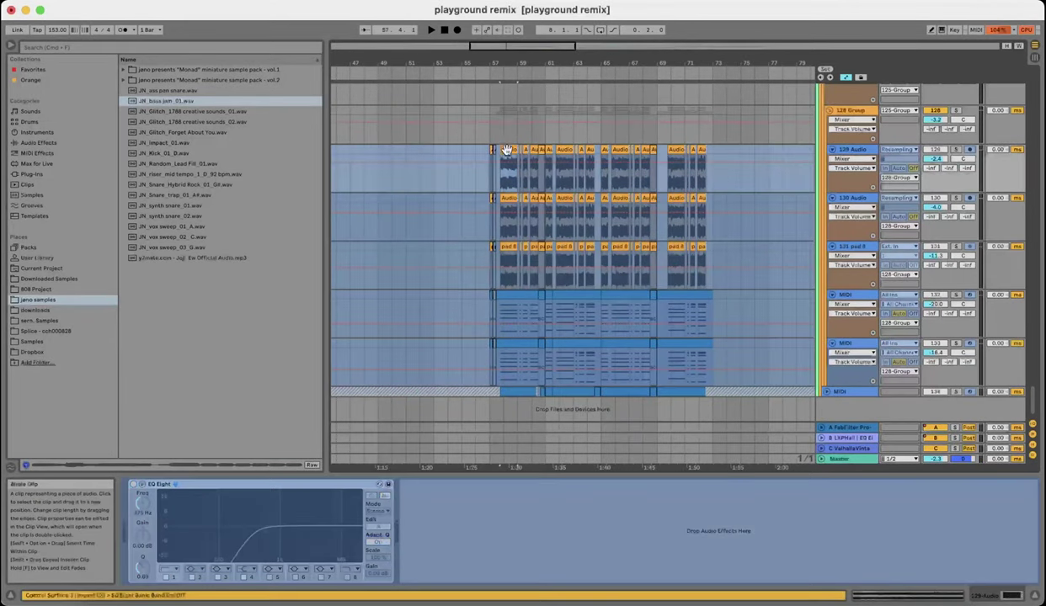
- Return to the 128 Group in the drop and play its 129 Audio track soloed from bar 57
scroll(507, 154, "up", 3)
scroll(496, 196, "up", 5)
key("space")
scroll(698, 308, "down", 3)
key("space")
scroll(607, 341, "down", 3)
scroll(539, 332, "right", 2)
scroll(478, 327, "up", 6)
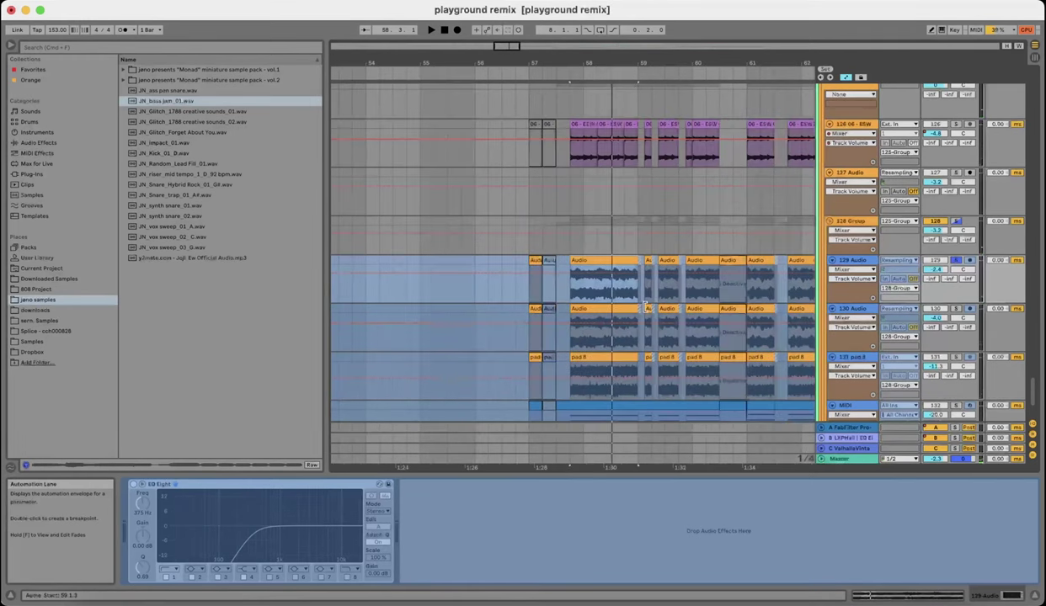
- Show the 128 Group's effects chain and look through its mid side OTT rack and CamelCrusher
scroll(645, 306, "right", 4)
left_click(854, 223)
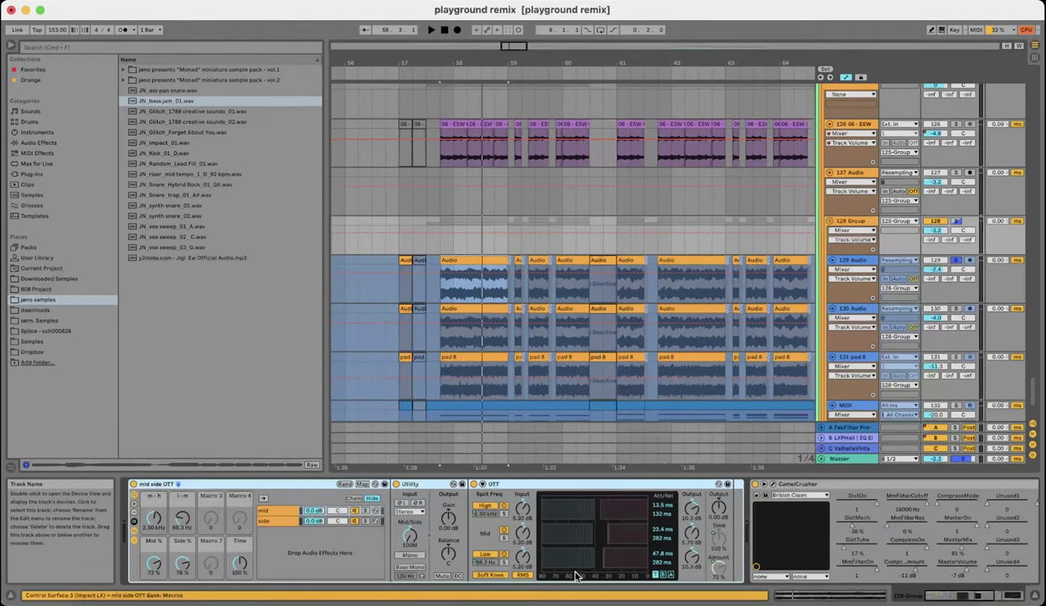
scroll(640, 564, "right", 4)
scroll(490, 532, "left", 4)
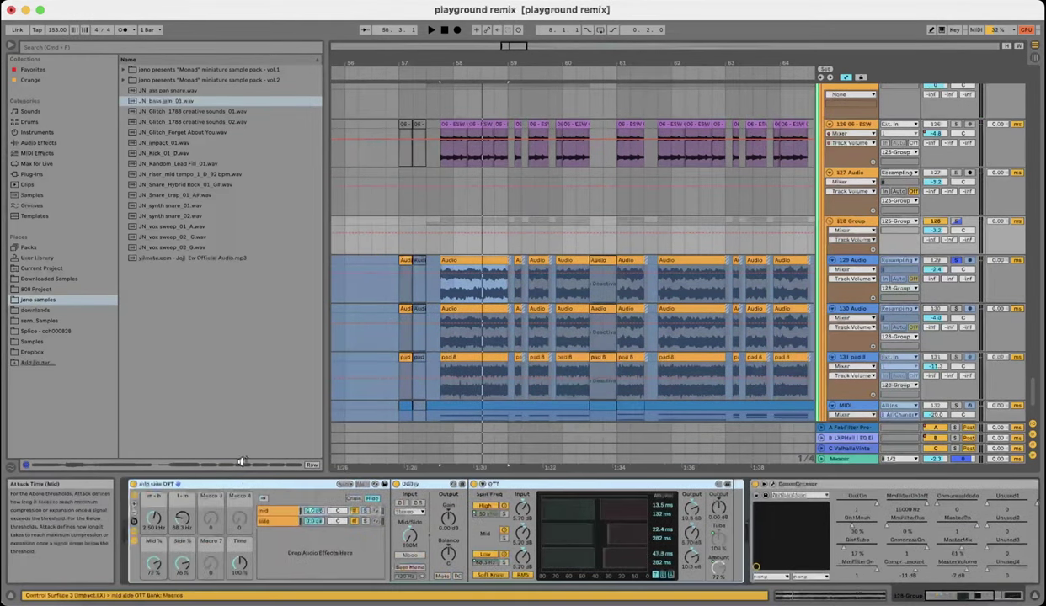
- Play the 130 Audio track soloed, and select its drop clips through bar 72 to show their clip settings
scroll(486, 396, "down", 3)
left_click(483, 198)
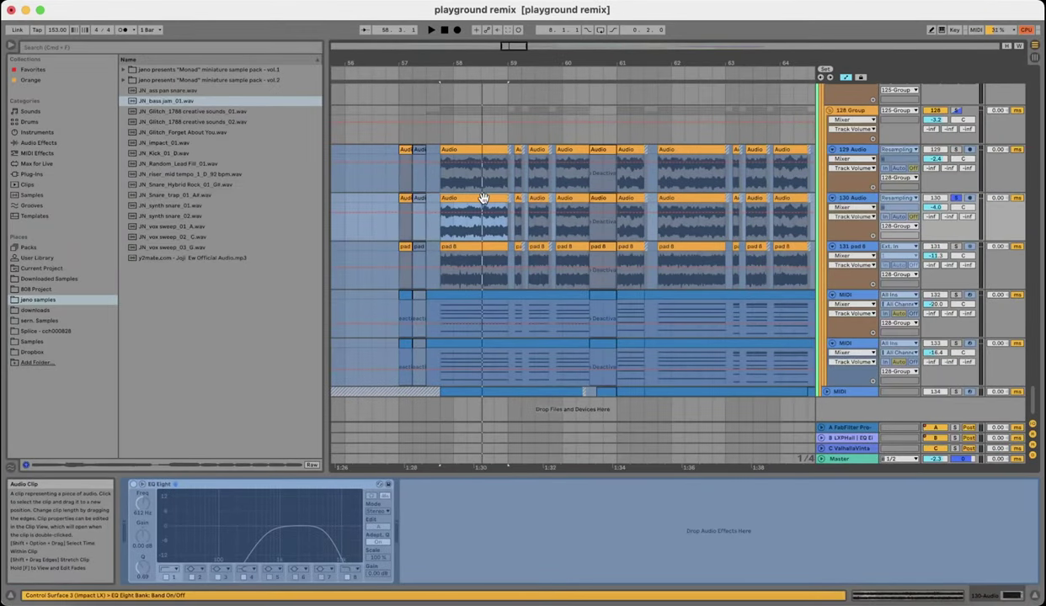
scroll(483, 198, "down", 4)
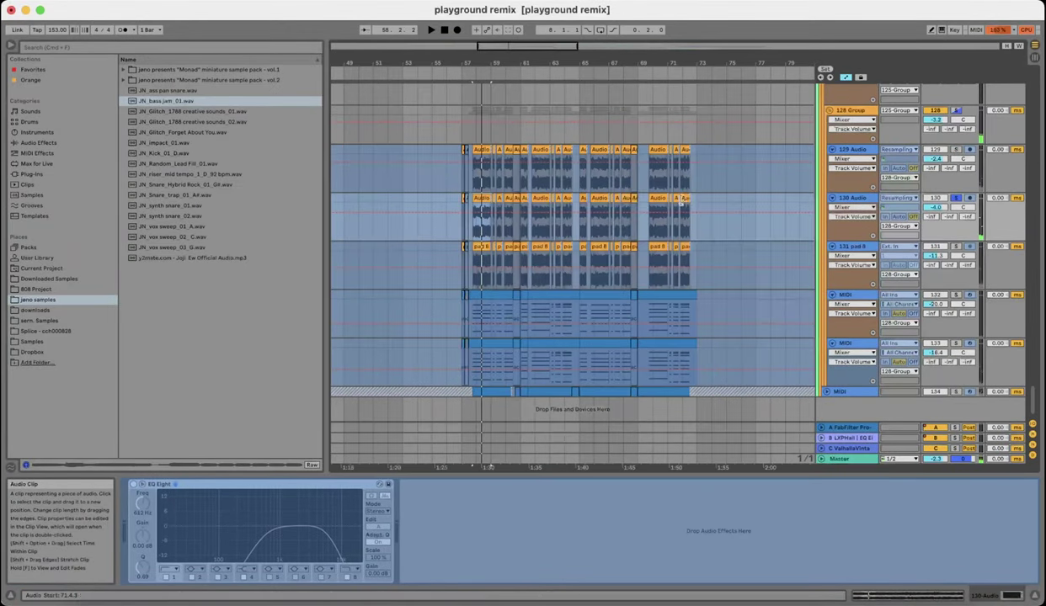
left_click(687, 200, "shift")
double_click(685, 202)
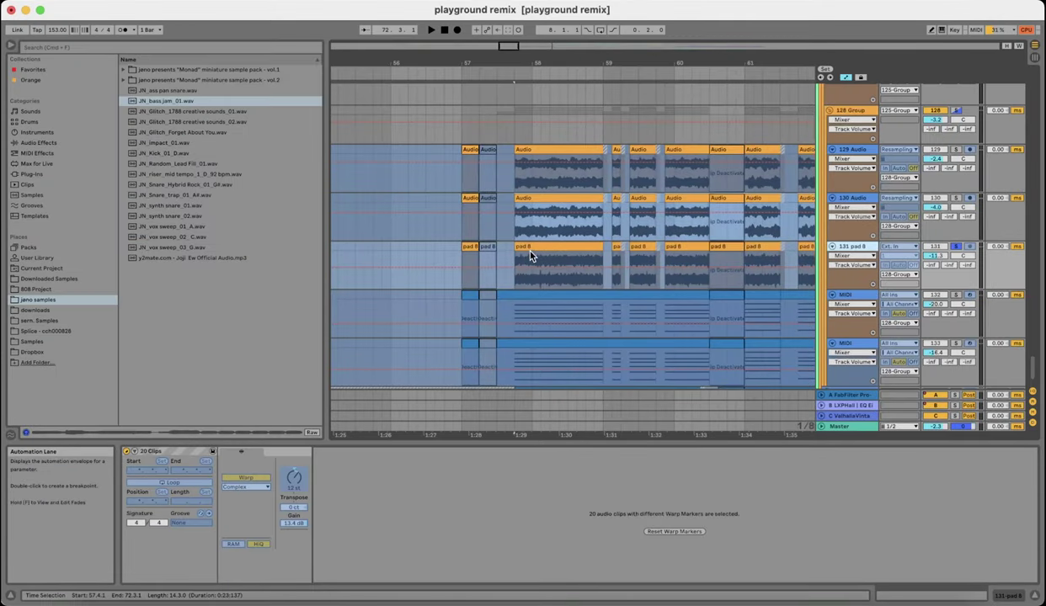
- Open the first long pad 8 clip on track 131 and play it soloed
left_click(513, 244)
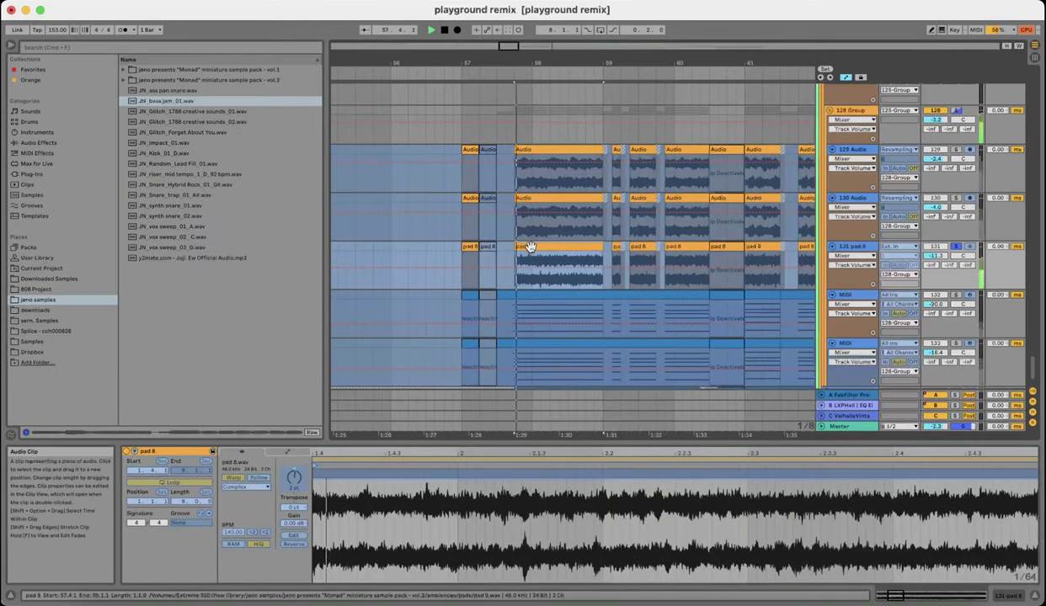
key("space")
scroll(542, 276, "up", 4)
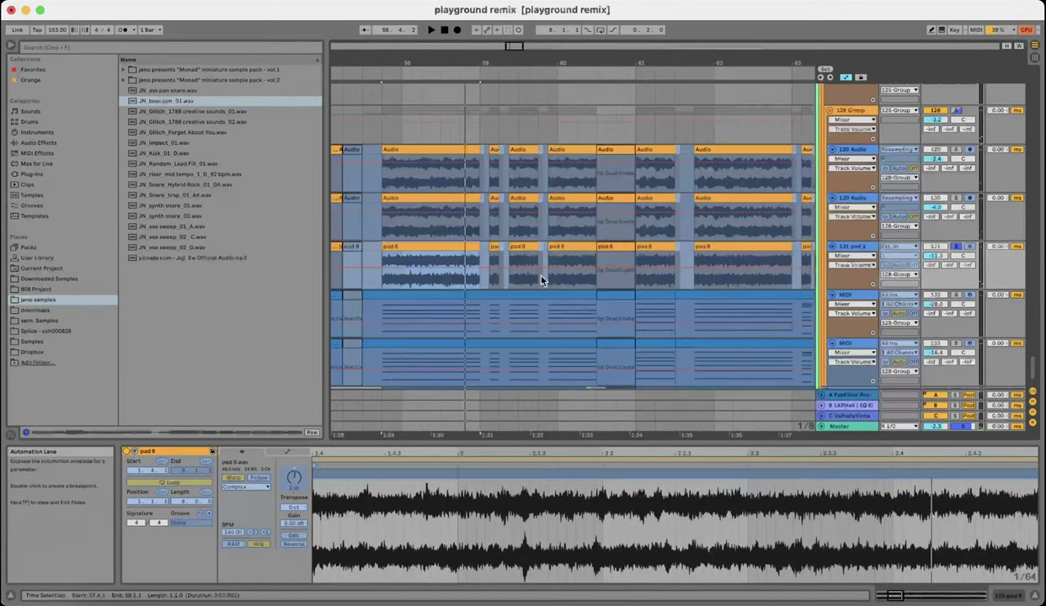
- Play MIDI track 132 in the 128 Group soloed from bar 57.4.1, with its notes shown
scroll(535, 277, "down", 4)
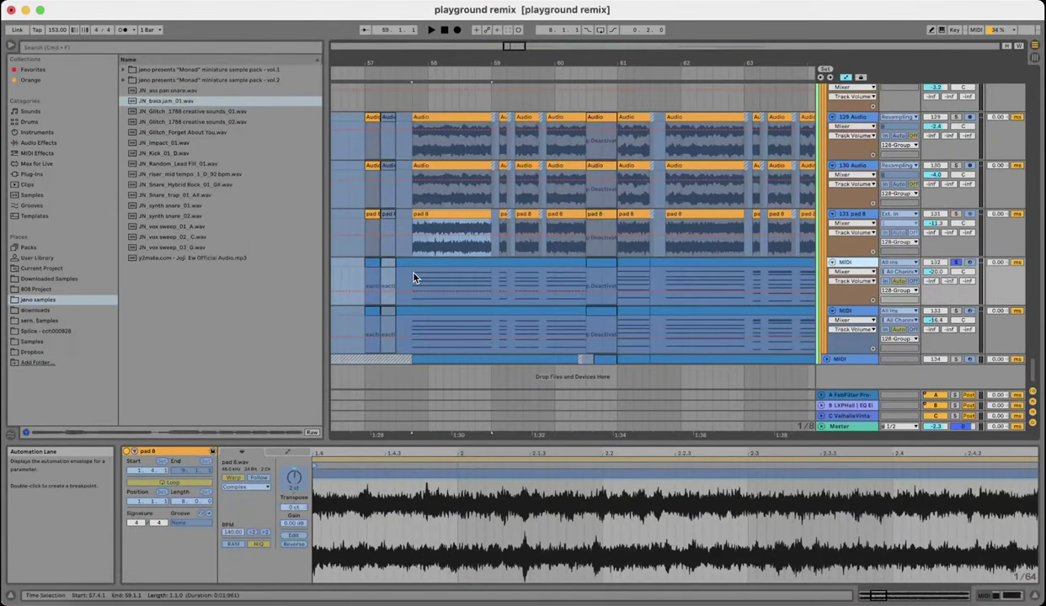
left_click(414, 274)
key("space")
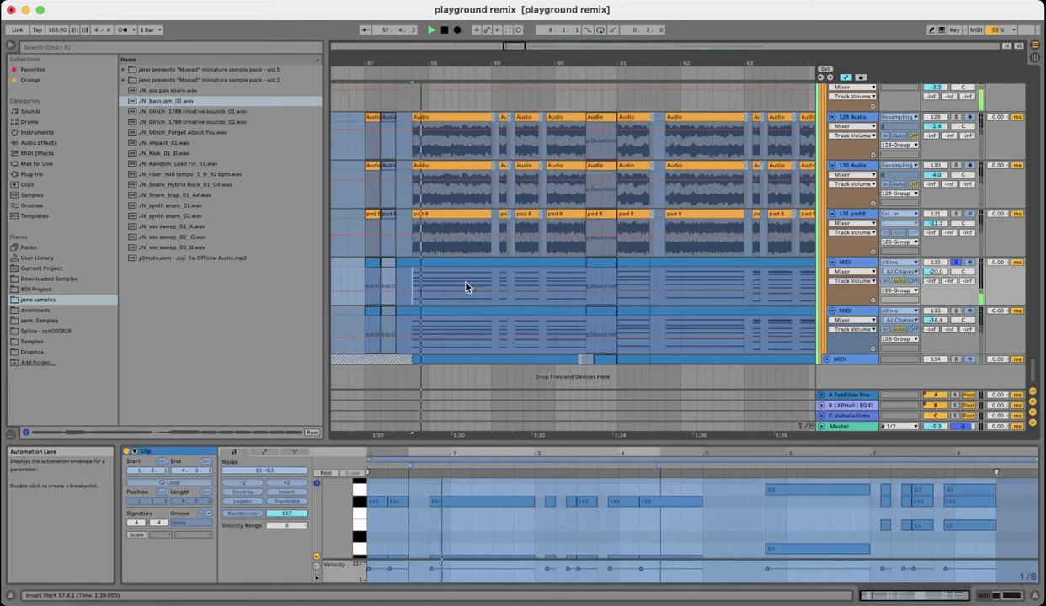
- Unfreeze MIDI track 132 to inspect its Serum and EQ Eight devices, and undo the unfreezing
scroll(496, 285, "down", 5)
scroll(533, 305, "up", 3)
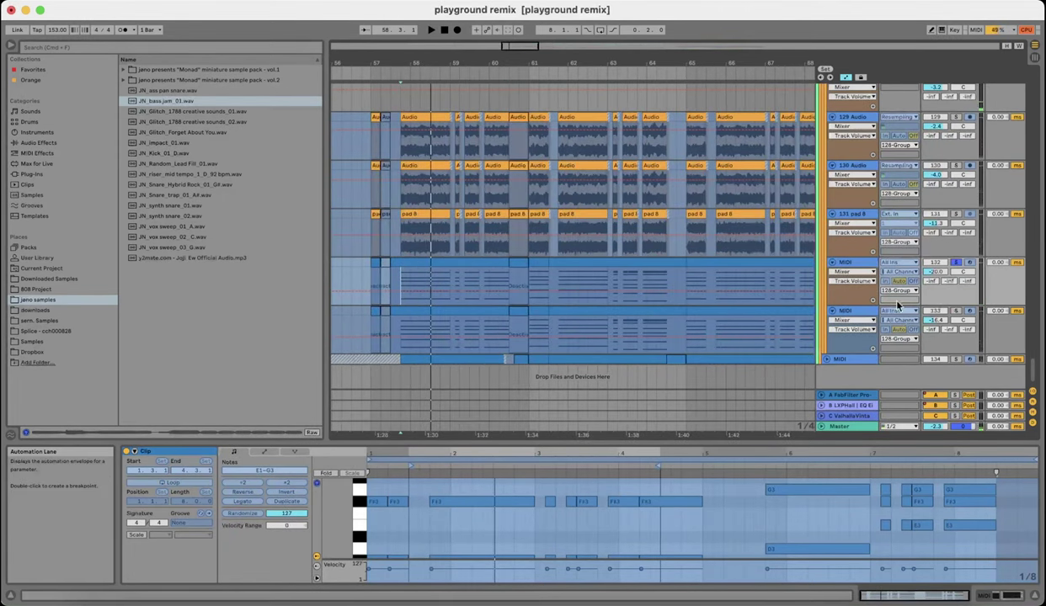
left_click(859, 263)
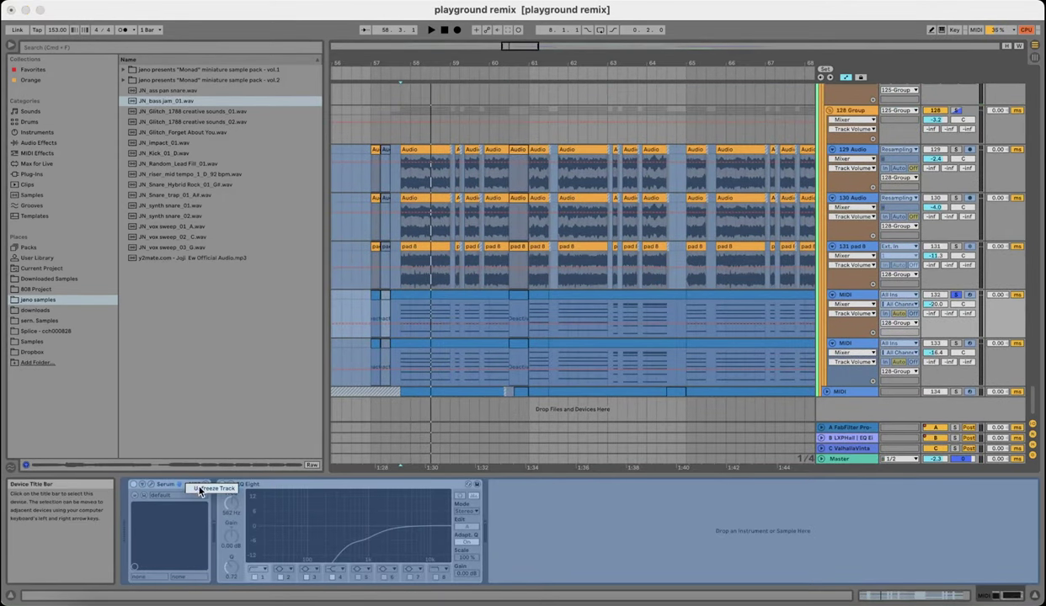
left_click(149, 486)
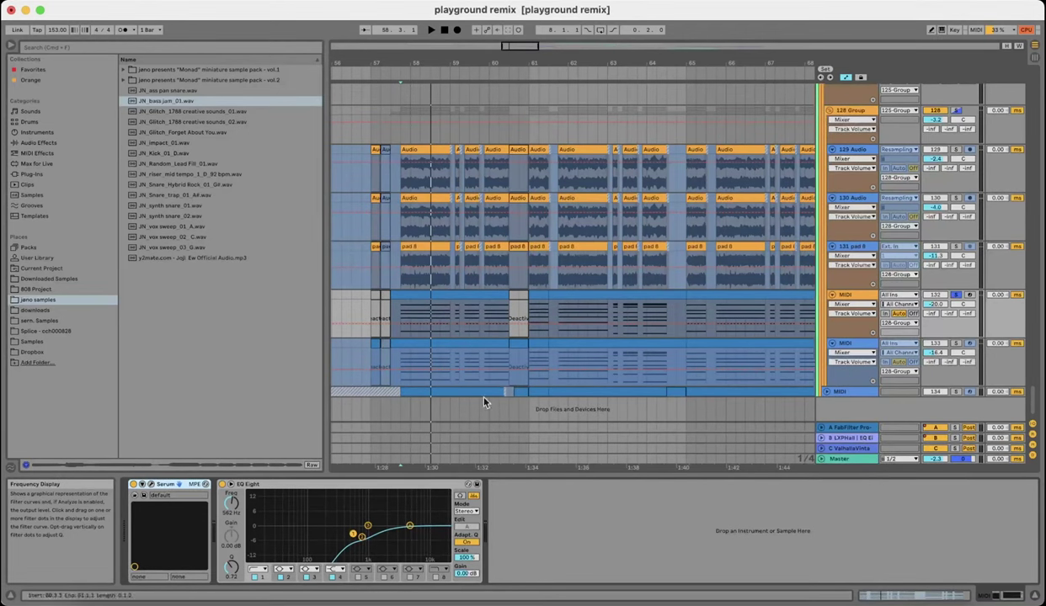
key("super+z")
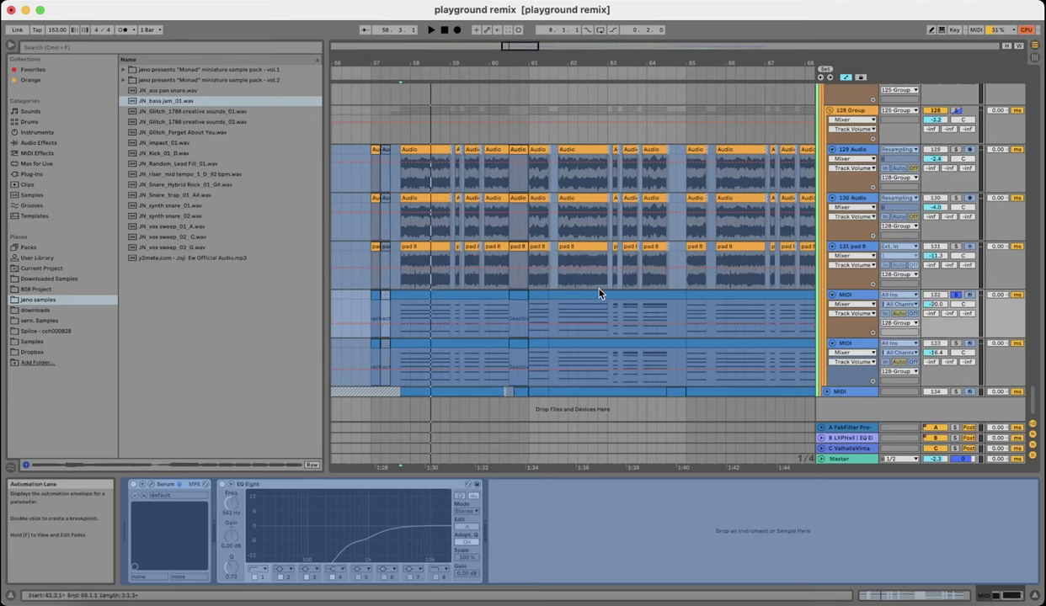
- Examine the Serum patch CHD saw 1 on MIDI track 133
scroll(455, 288, "left", 2)
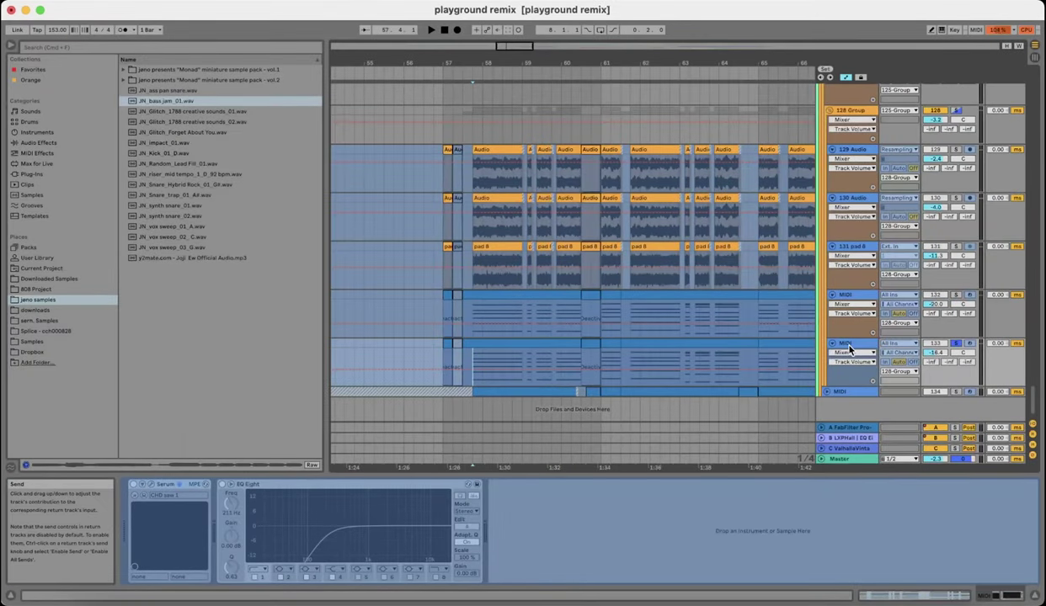
left_click(849, 350)
key("space")
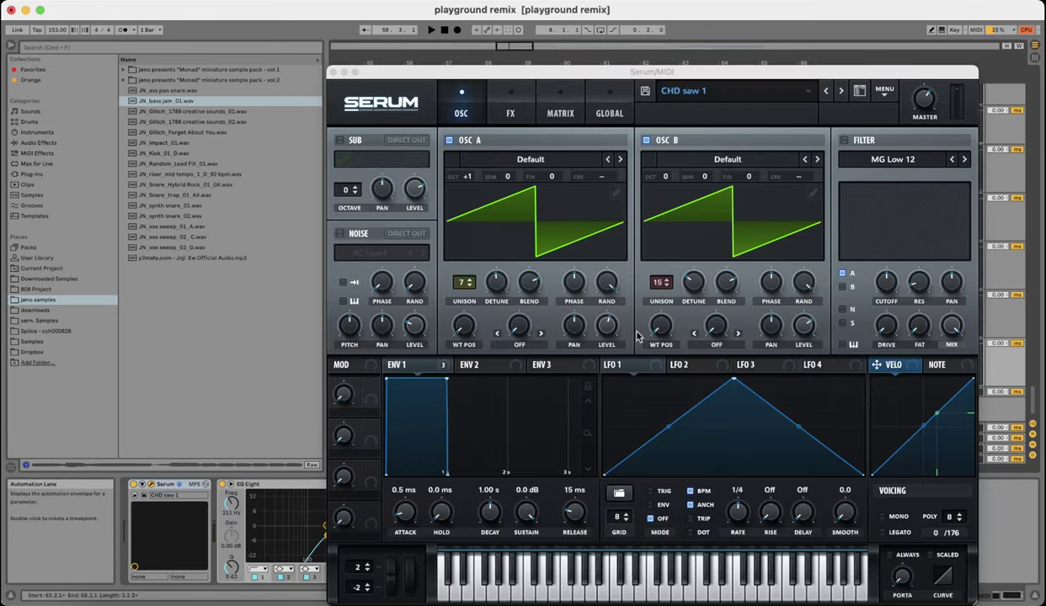
left_click(517, 73)
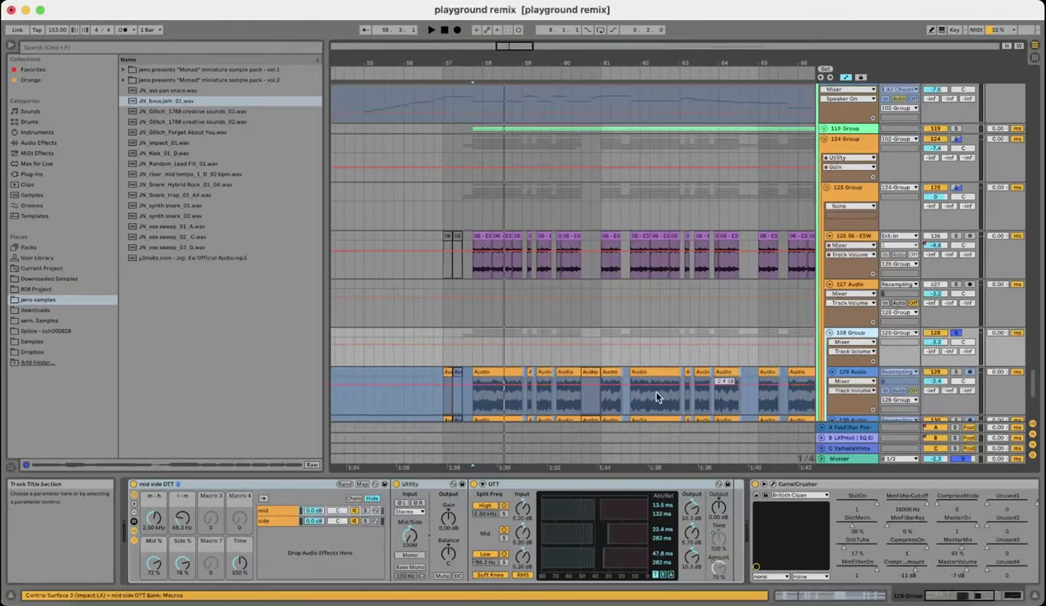
- Examine the effect chain of 128 Group, from mid side OTT through CamelCrusher to EQ Eight
scroll(657, 398, "down", 3)
scroll(589, 337, "down", 3)
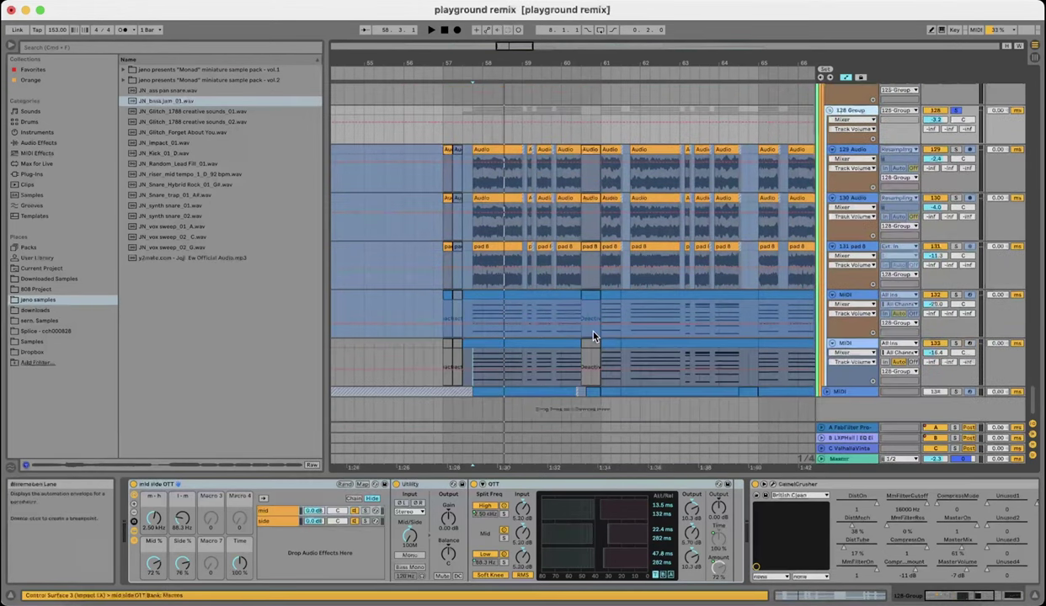
left_click(772, 332, "shift")
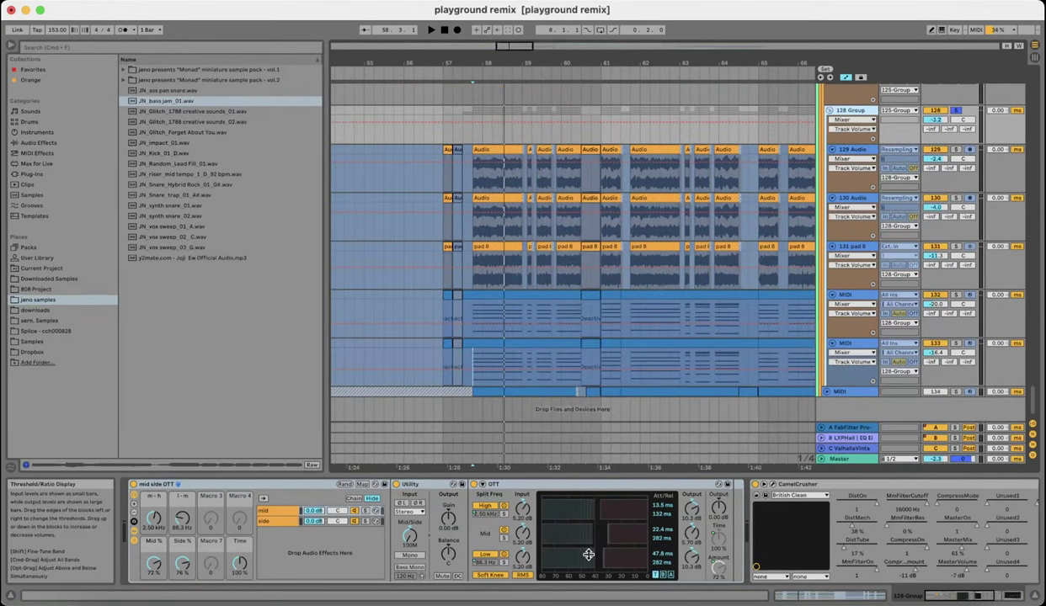
scroll(539, 566, "right", 3)
scroll(539, 566, "left", 4)
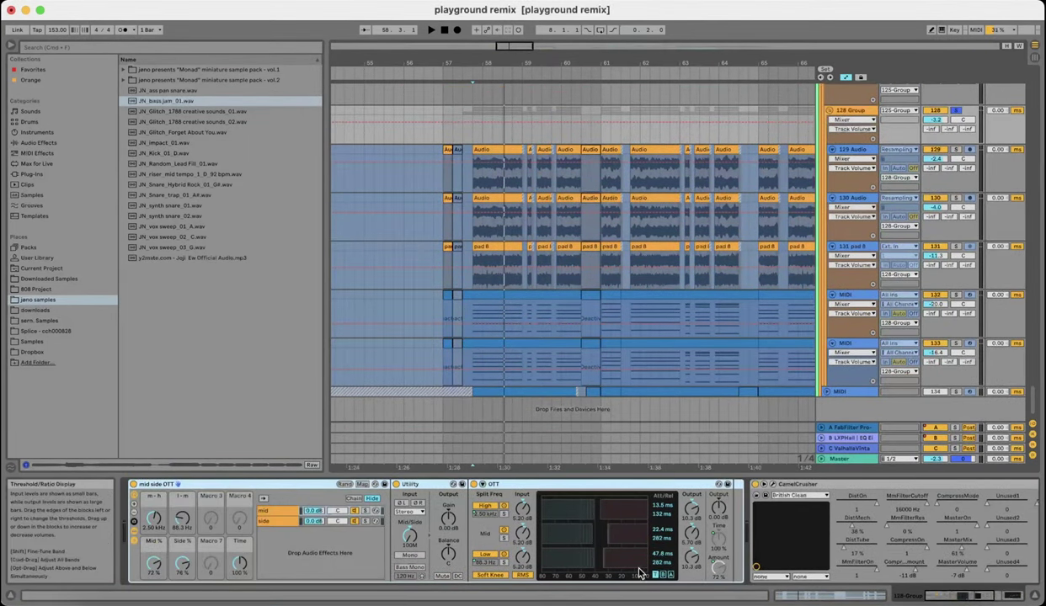
scroll(630, 538, "right", 2)
scroll(630, 530, "right", 5)
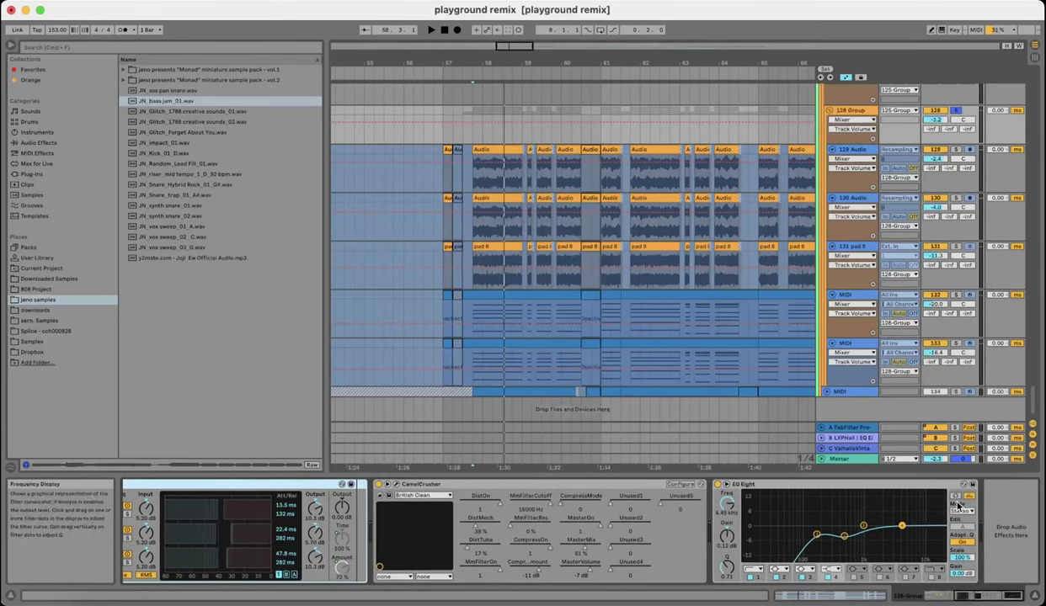
- Collapse 125 Group and unfold MIDI track 134 below it
scroll(690, 334, "up", 10)
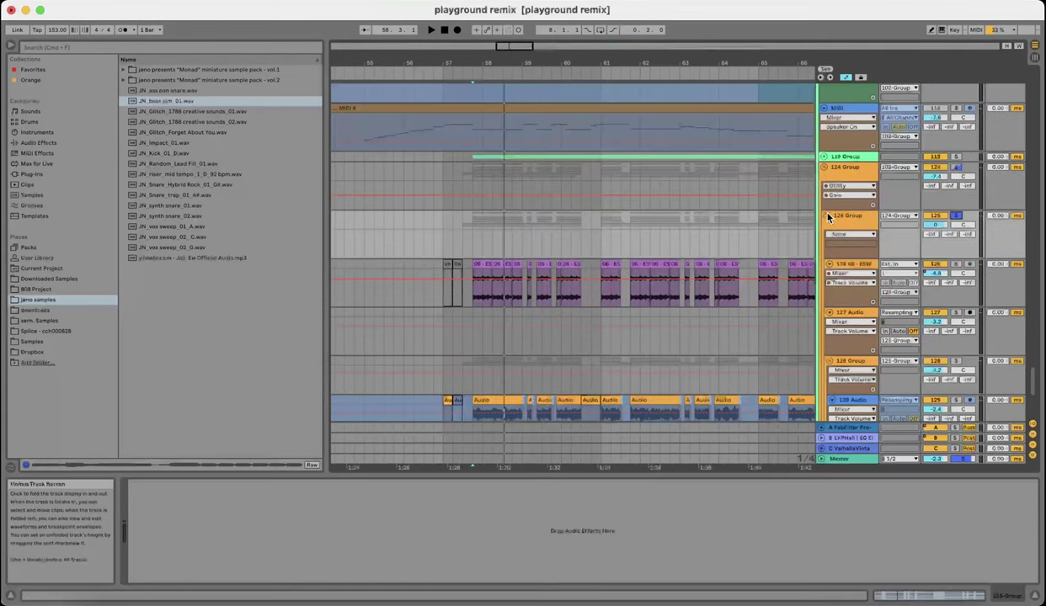
left_click(828, 217)
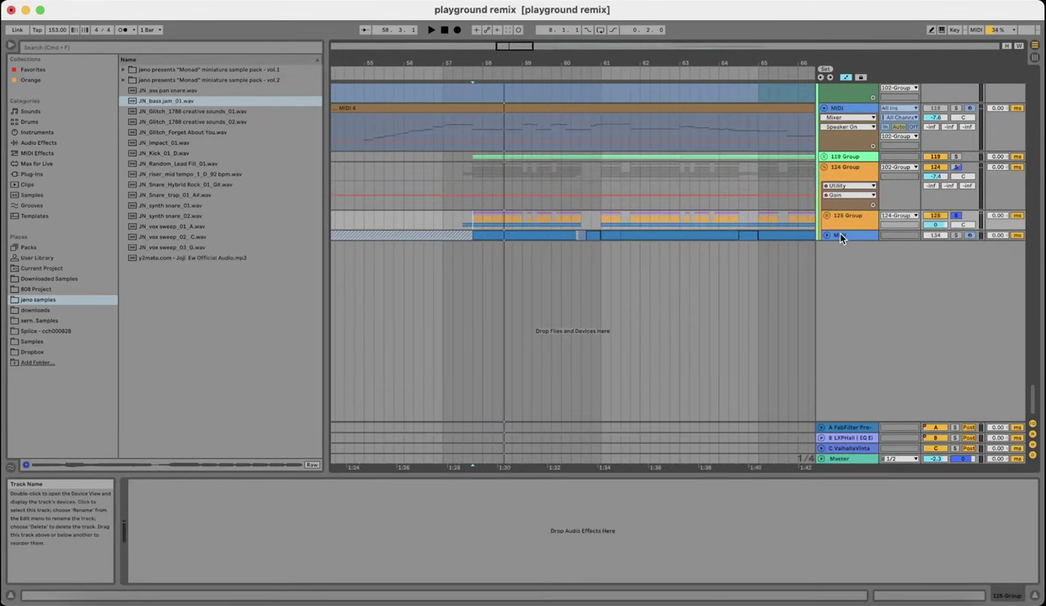
left_click(837, 235)
left_click(826, 235)
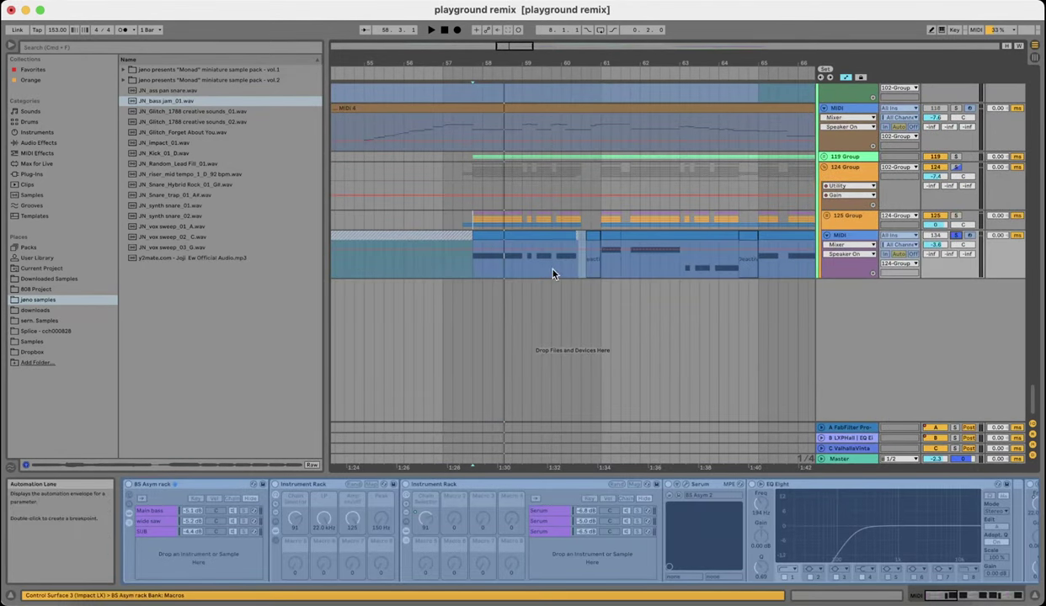
- Unfreeze MIDI track 134 and play its clips from 57.4.1
left_click(461, 264)
right_click(849, 239)
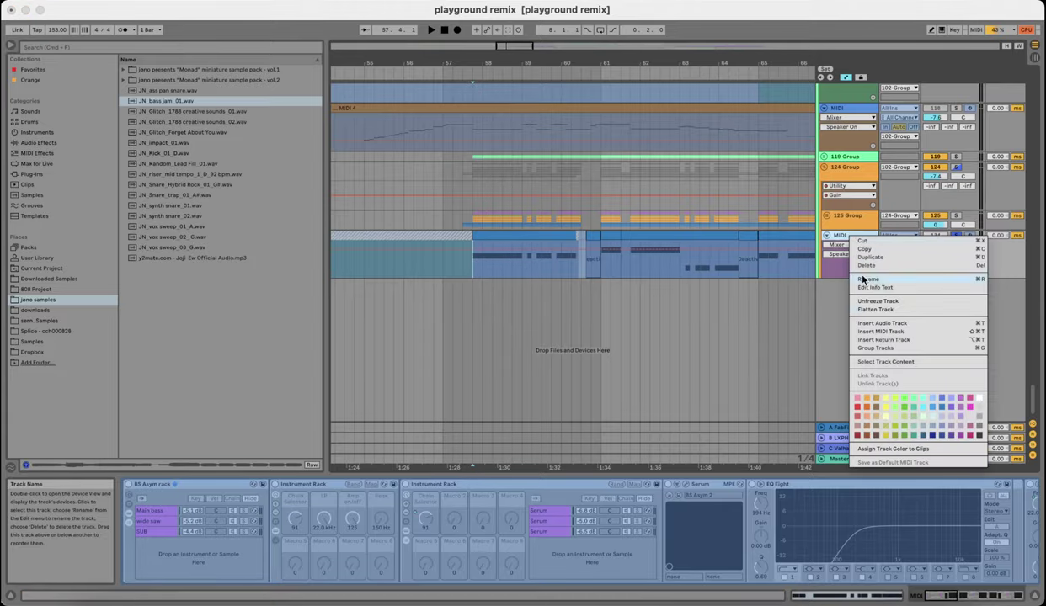
left_click(873, 301)
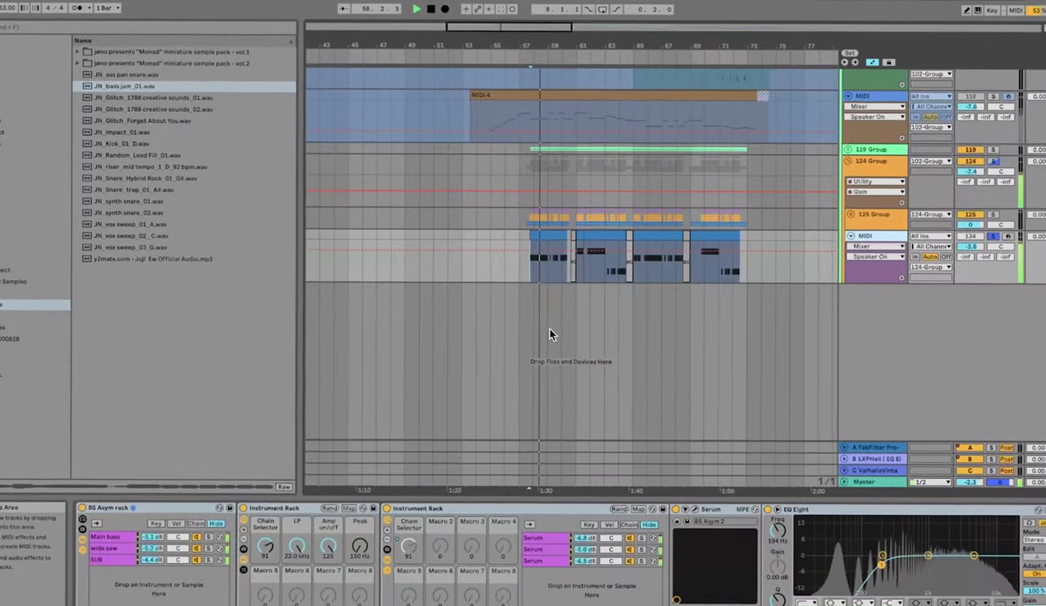
scroll(552, 329, "up", 3)
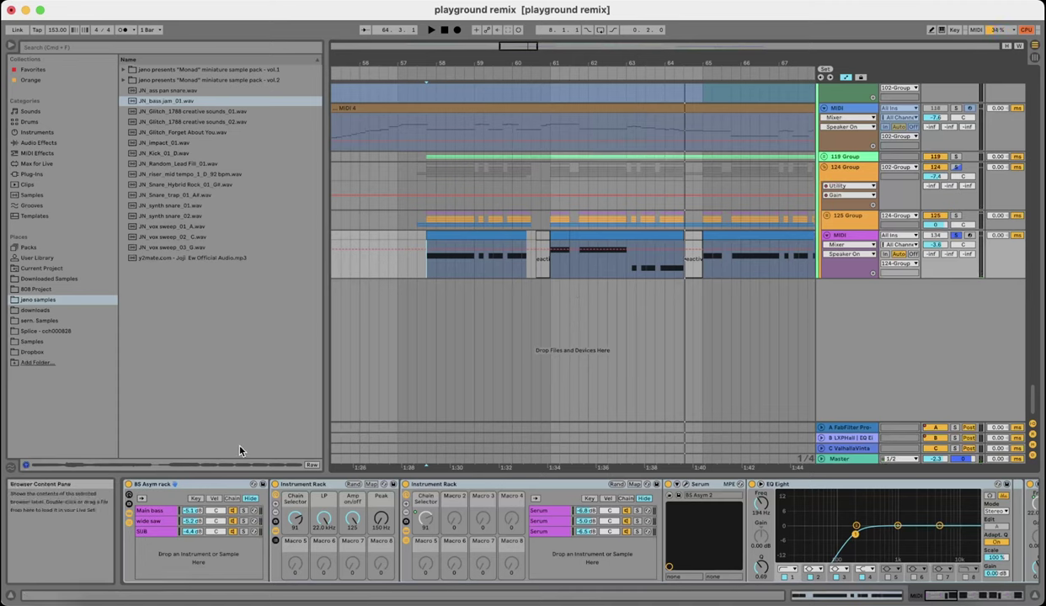
- Show the bass racks' chain zones and sweep the Chain Selector macro down to 0 and back to 91
left_click(231, 498)
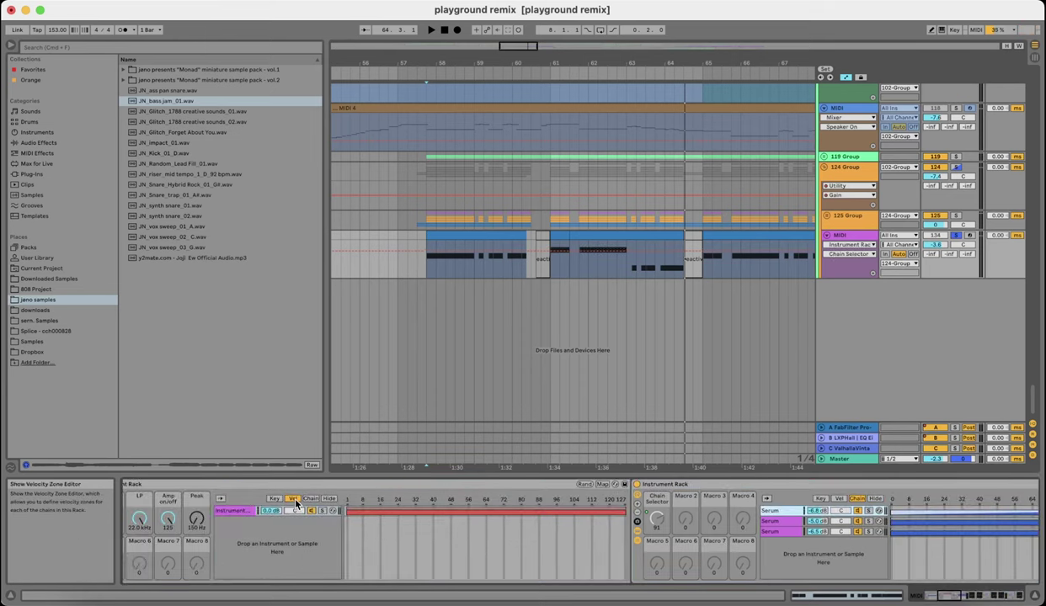
left_click(293, 499)
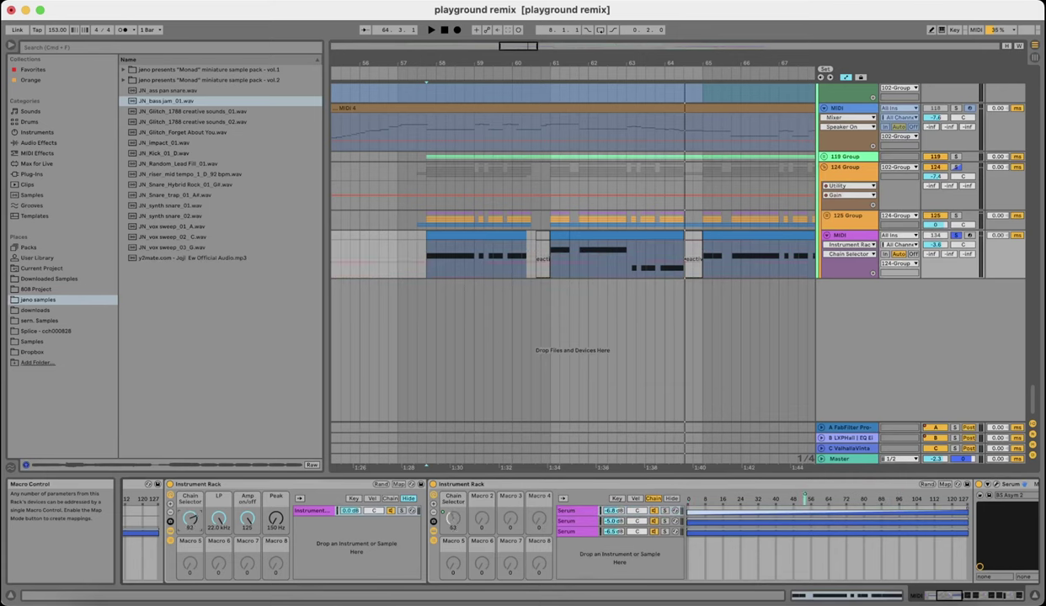
left_click_drag(190, 520, 190, 600)
left_click_drag(190, 519, 190, 556)
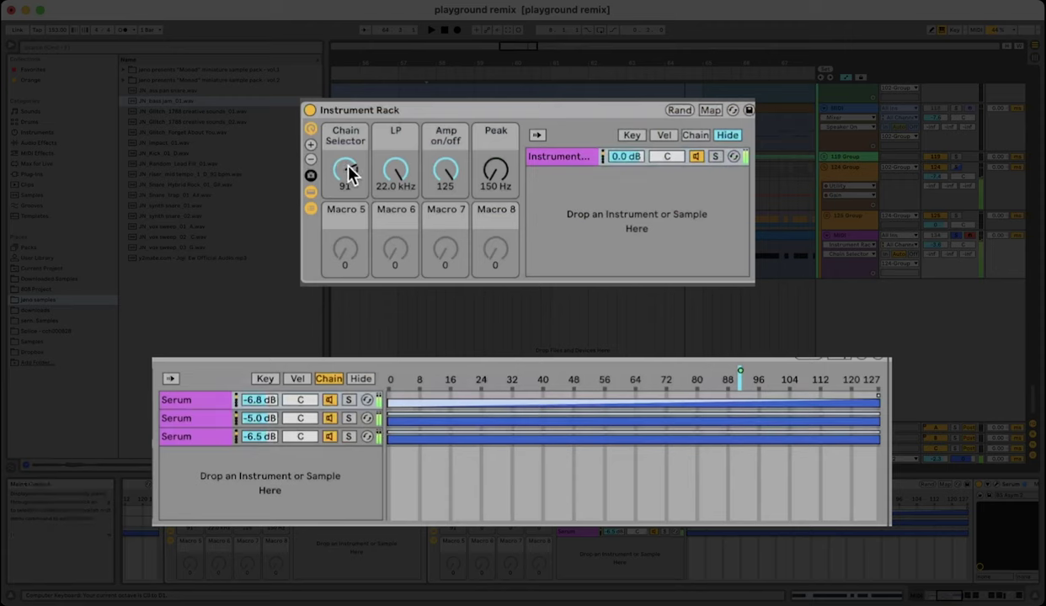
left_click_drag(351, 172, 350, 219)
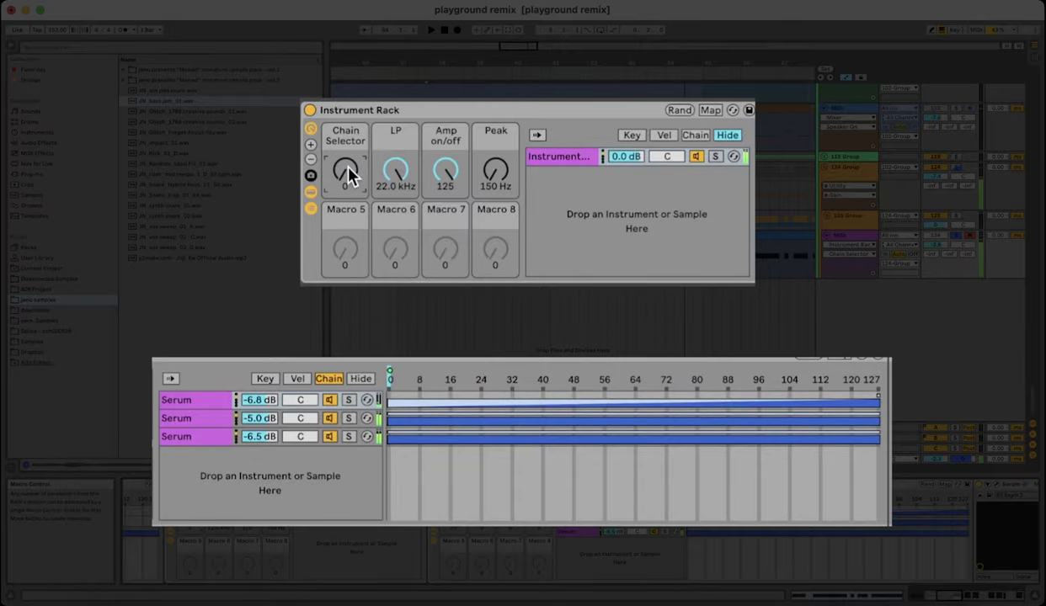
left_click_drag(351, 175, 356, 148)
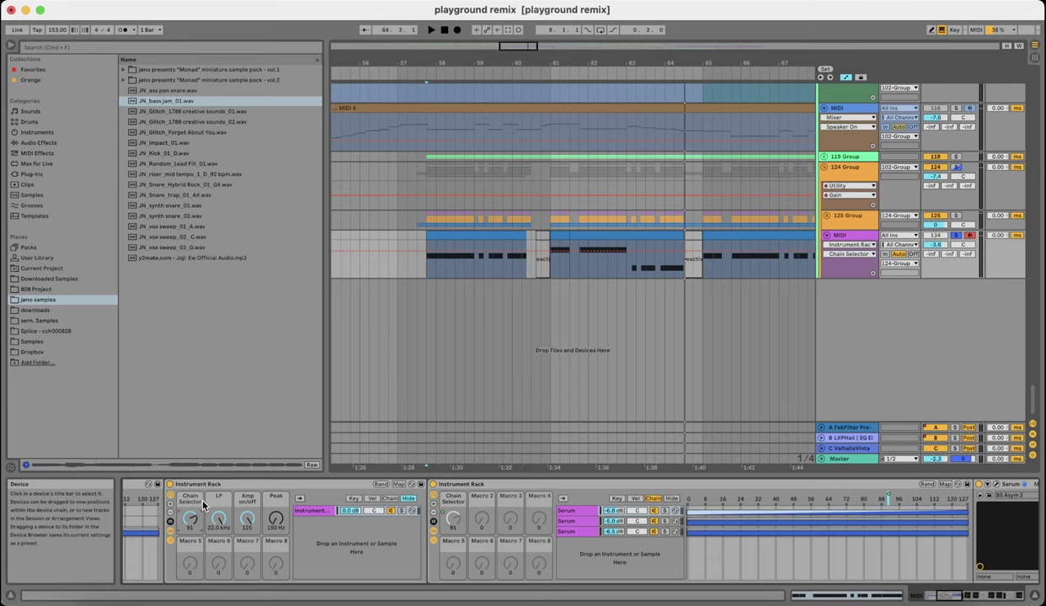
- Select the first Serum chain in the inner Instrument Rack and open its BS Asym 2 patch
left_click(577, 510)
scroll(666, 572, "right", 3)
scroll(666, 569, "right", 2)
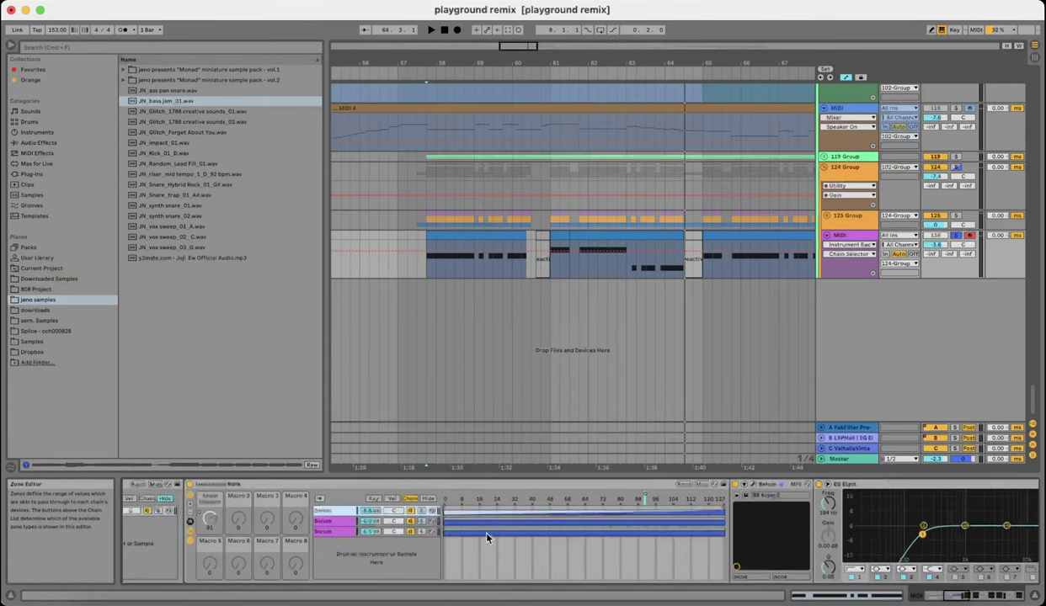
double_click(342, 512)
double_click(344, 512)
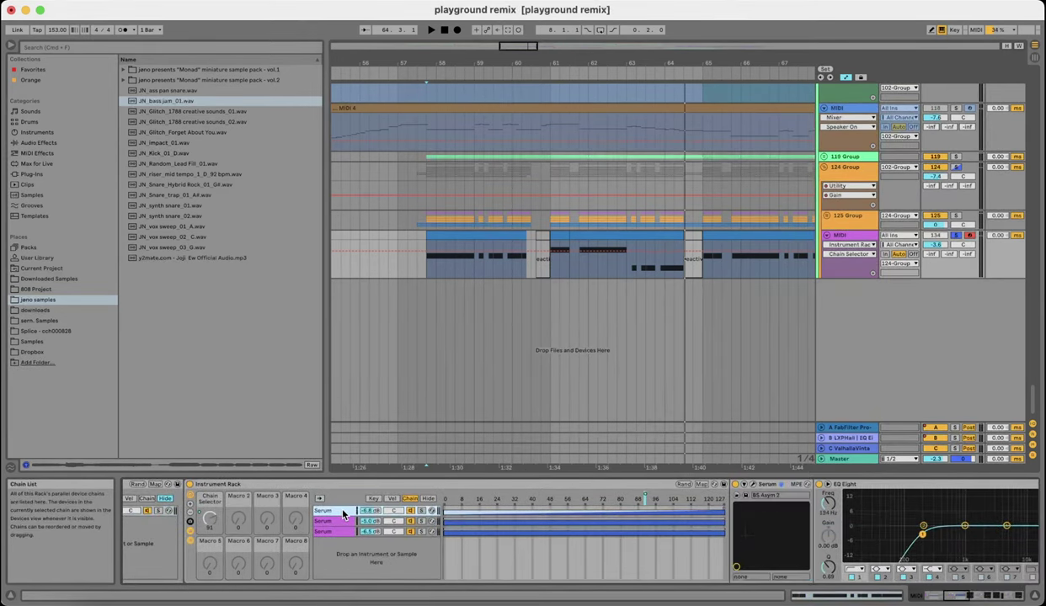
scroll(343, 513, "right", 2)
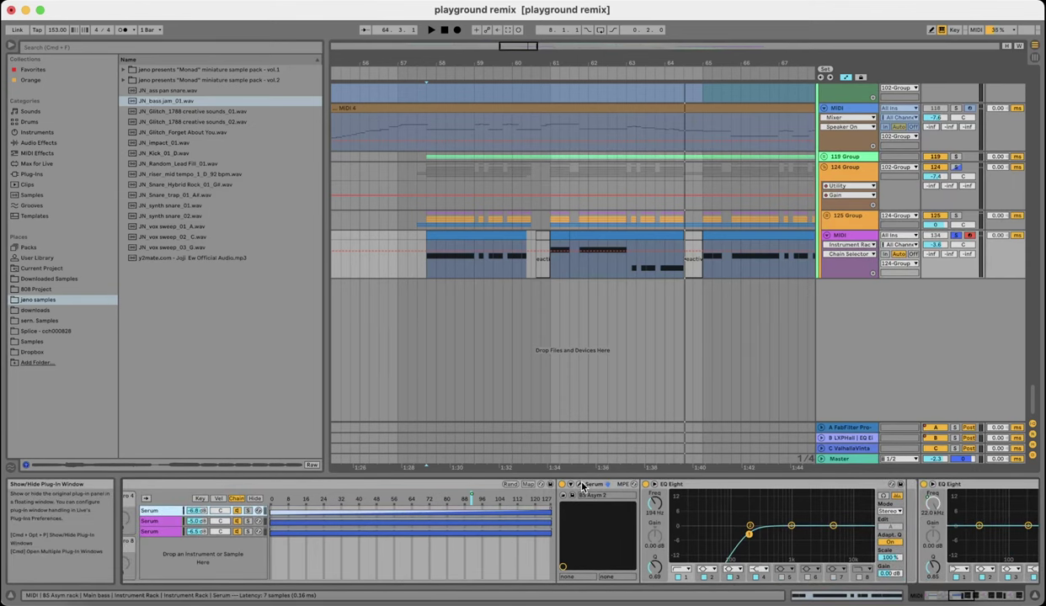
left_click(581, 485)
- Play the BS Asym 2 bass layer, examine its oscillator and effects pages, and close the plug-in
scroll(248, 526, "right", 3)
scroll(248, 526, "right", 4)
key("space")
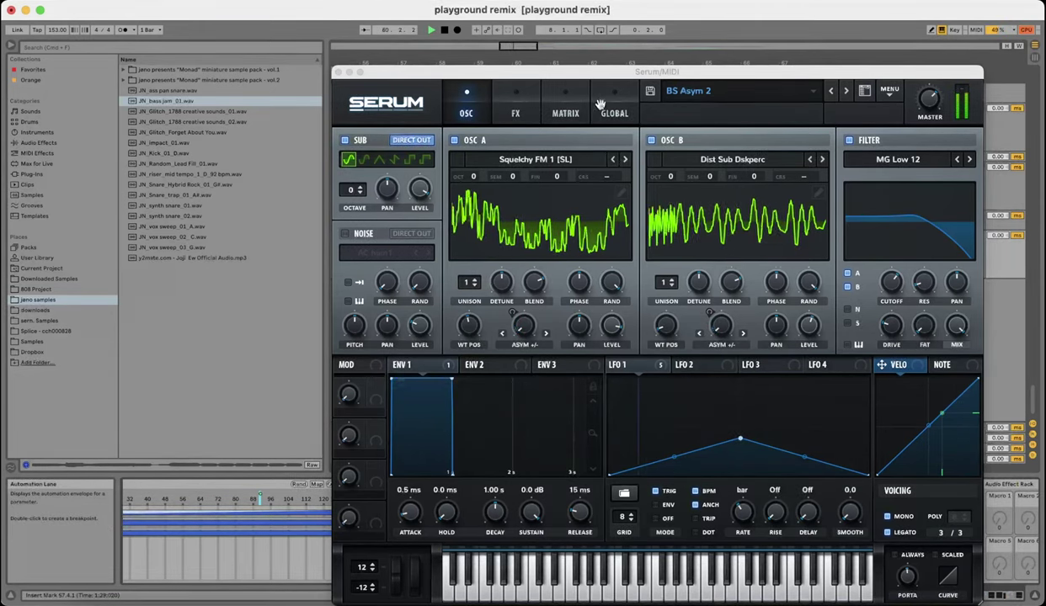
key("space")
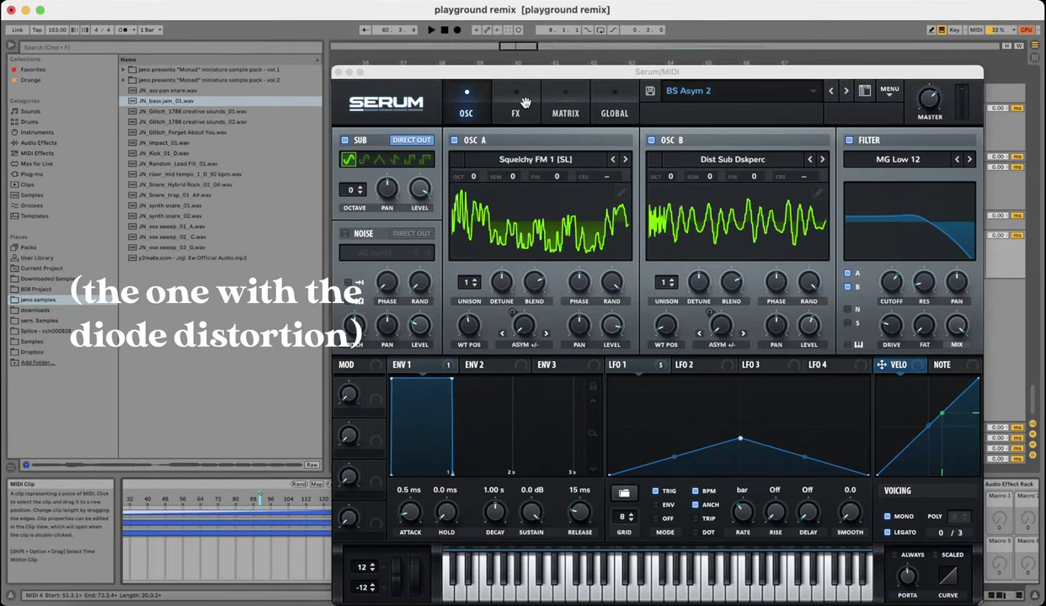
left_click(526, 105)
left_click(472, 100)
left_click(338, 71)
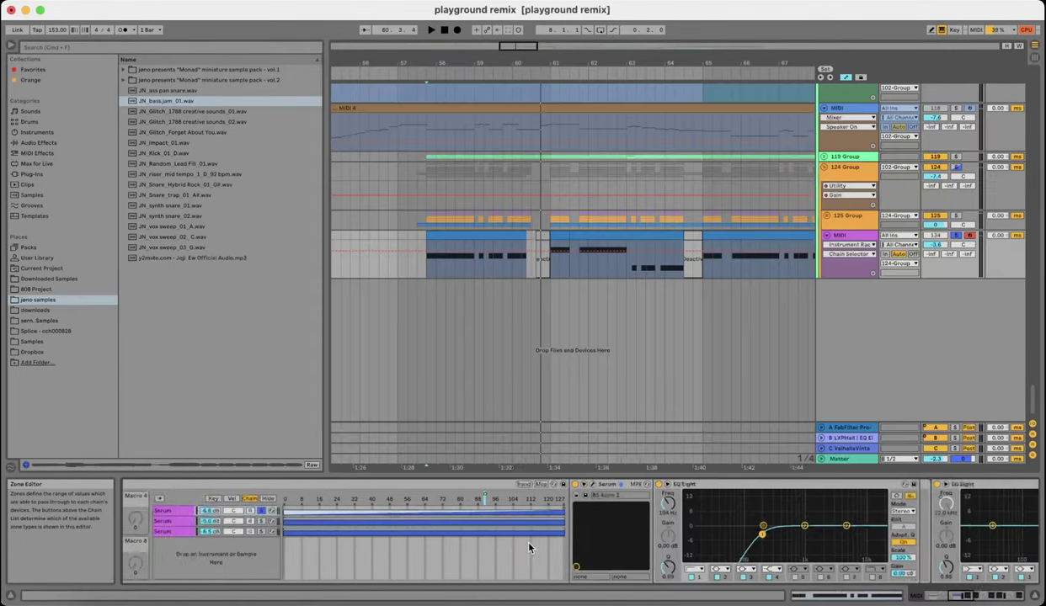
- Open the WIDE SAW BASS patch on the second Serum chain and examine its oscillators and effects
scroll(532, 548, "right", 5)
scroll(537, 555, "left", 10)
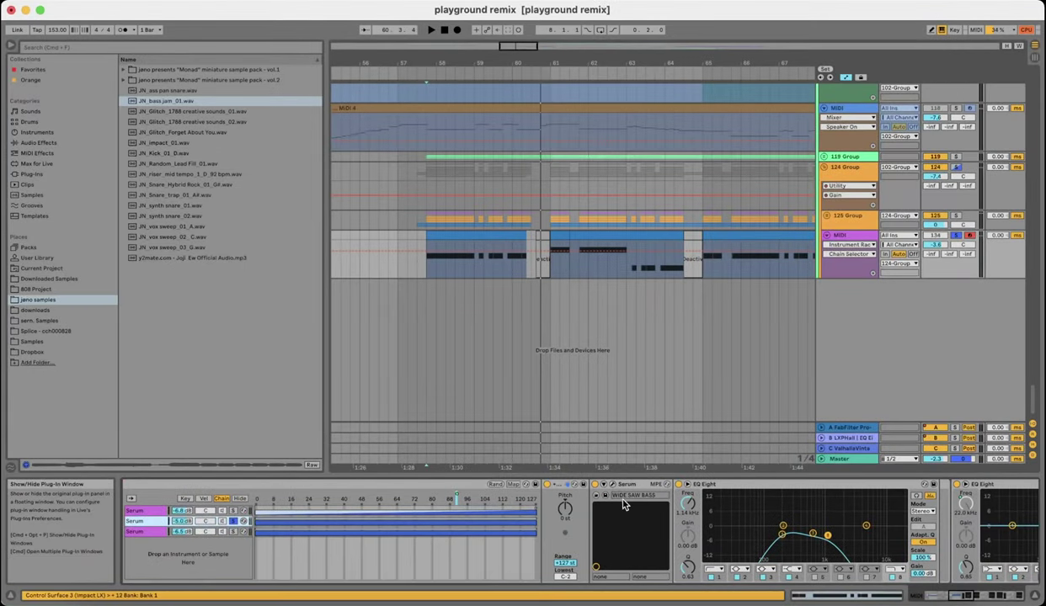
left_click(623, 503)
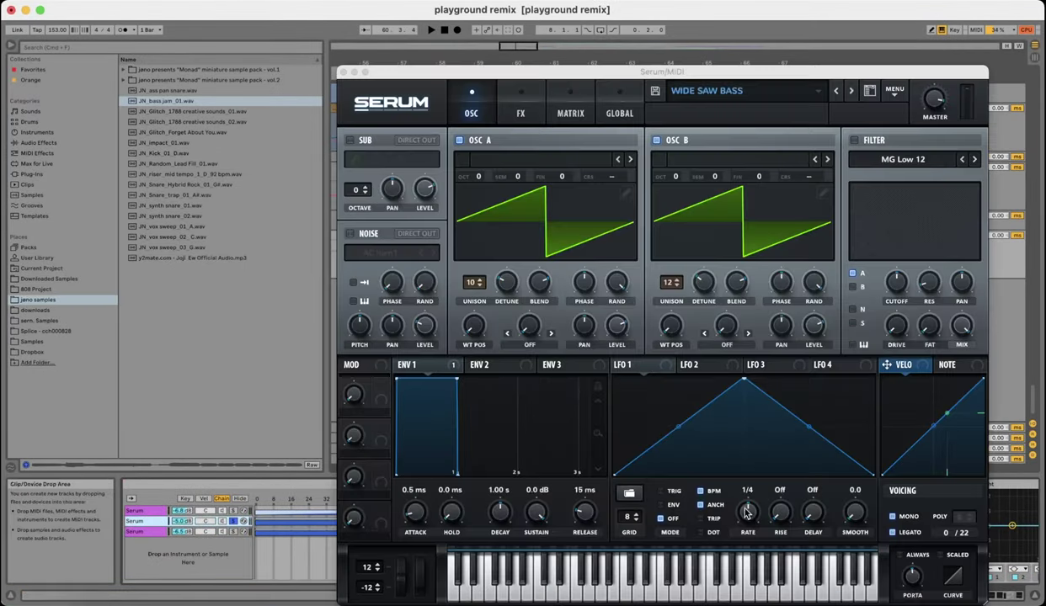
left_click(522, 101)
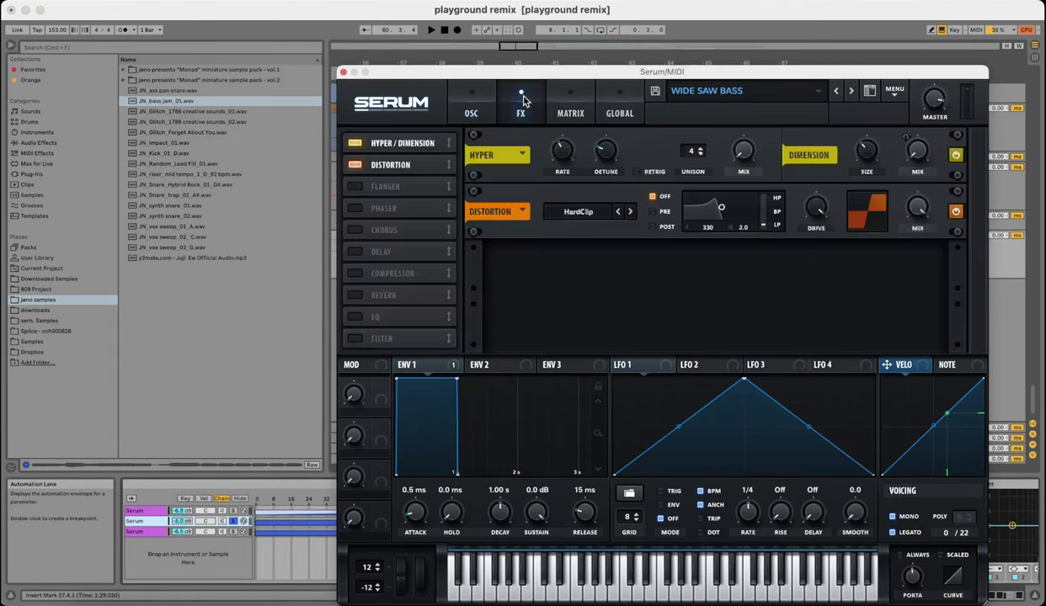
left_click(475, 91)
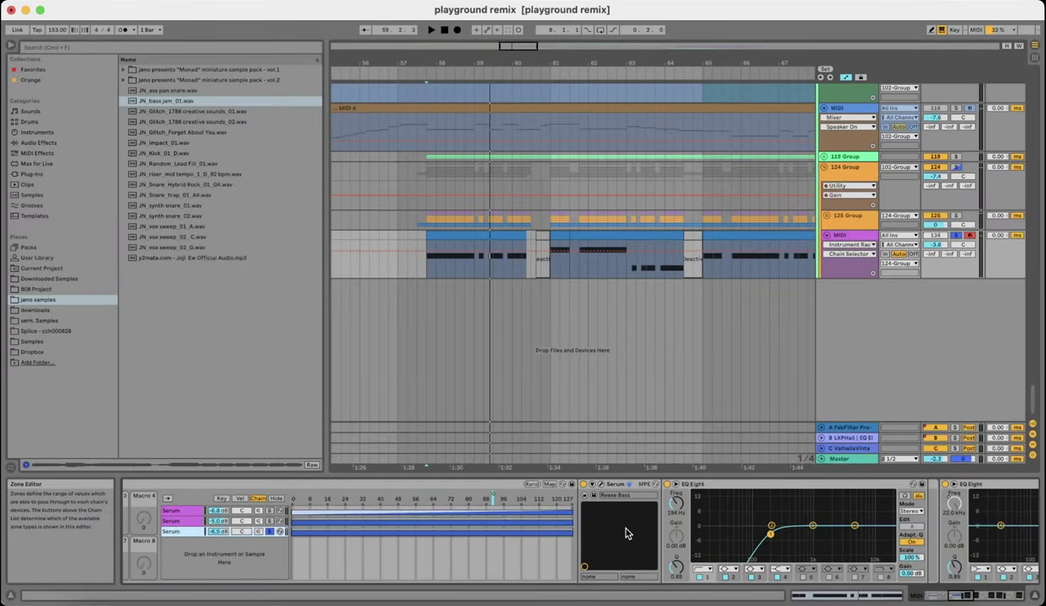
- Open the Reese Bass patch on the third Serum chain, play it, and examine its oscillators and effects
left_click(600, 484)
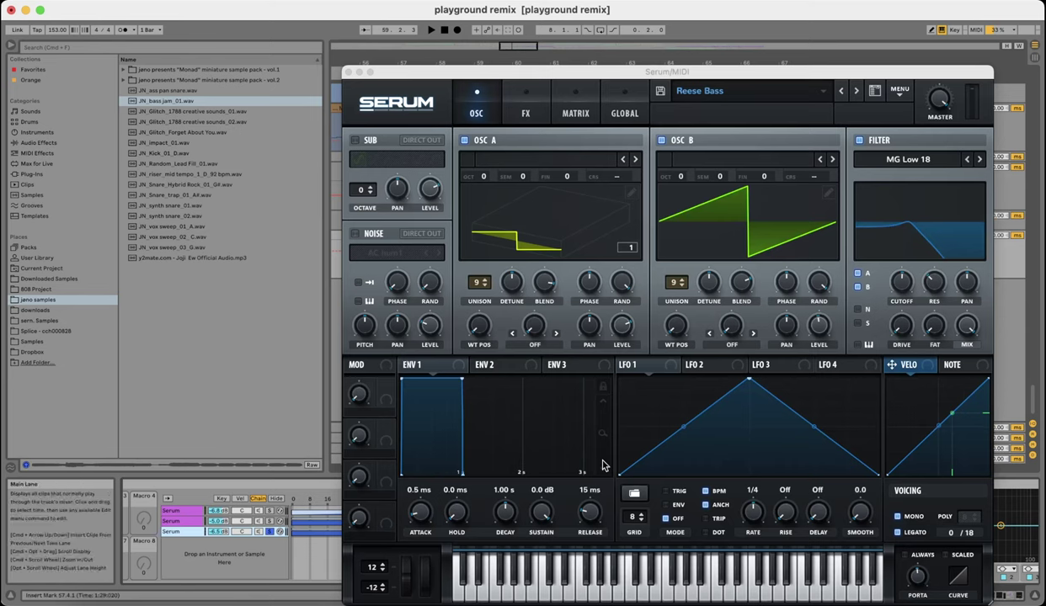
key("space")
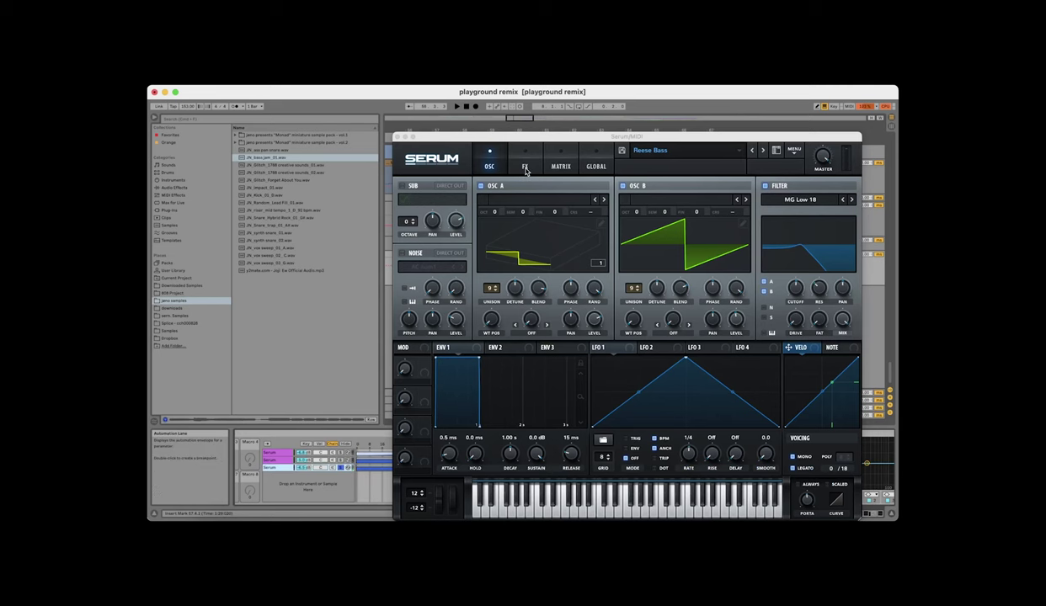
left_click(525, 169)
left_click(492, 160)
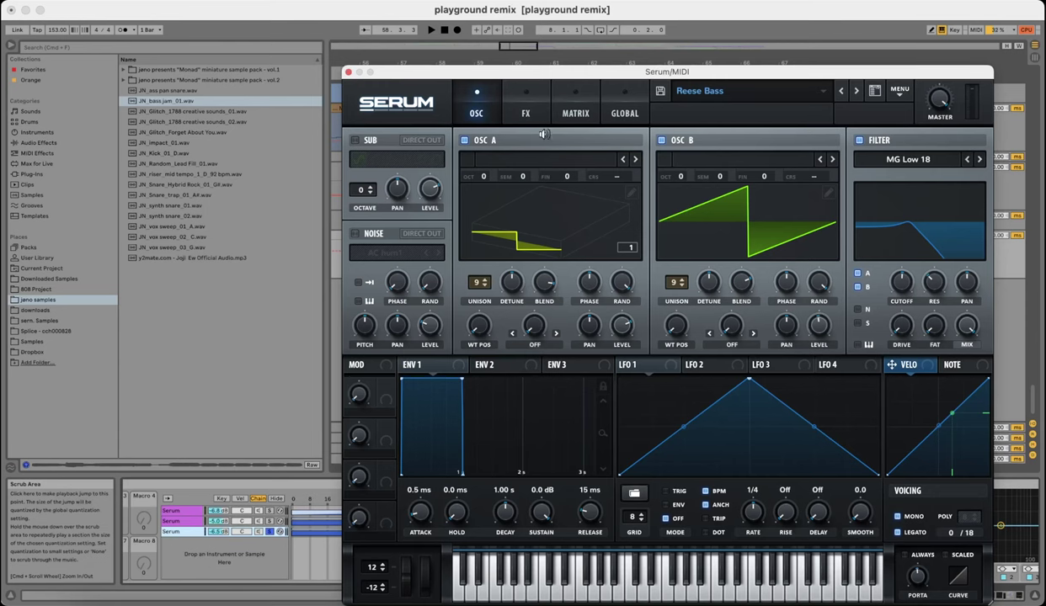
- Check the Reese Bass patch's effects page and return to its oscillators
left_click(526, 109)
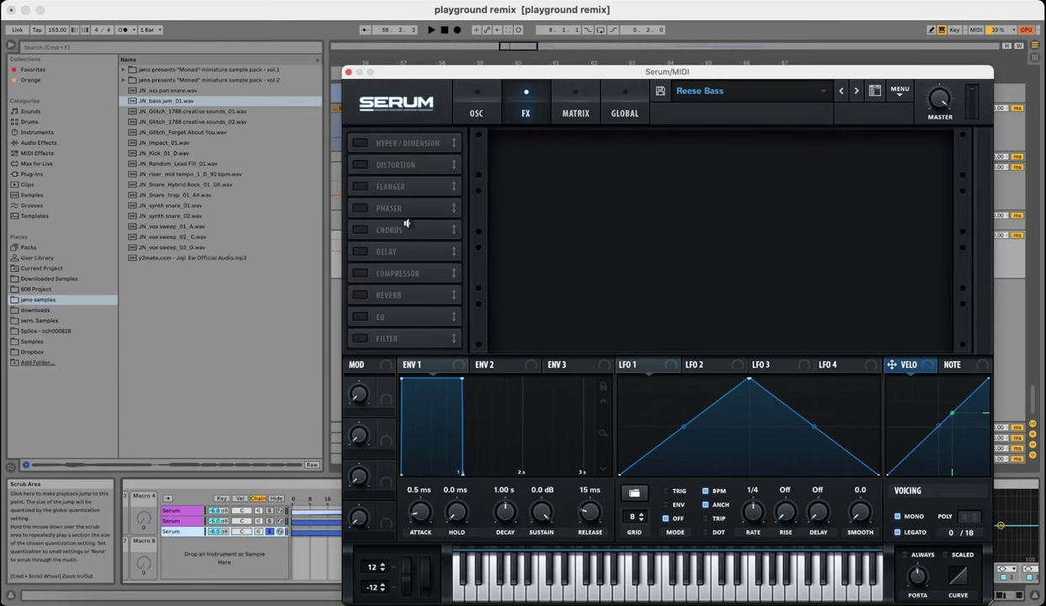
left_click(455, 111)
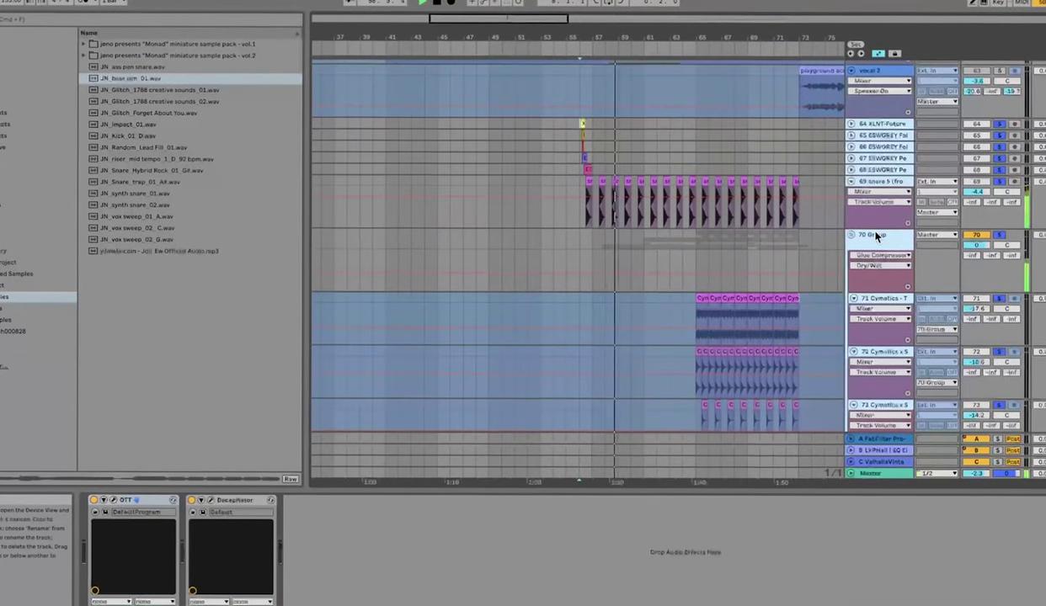
- Examine the drop's drum tracks during playback, covering the snare, the 70 Group percussion layers and crashes, and the kick
scroll(698, 287, "down", 2)
scroll(697, 293, "down", 5)
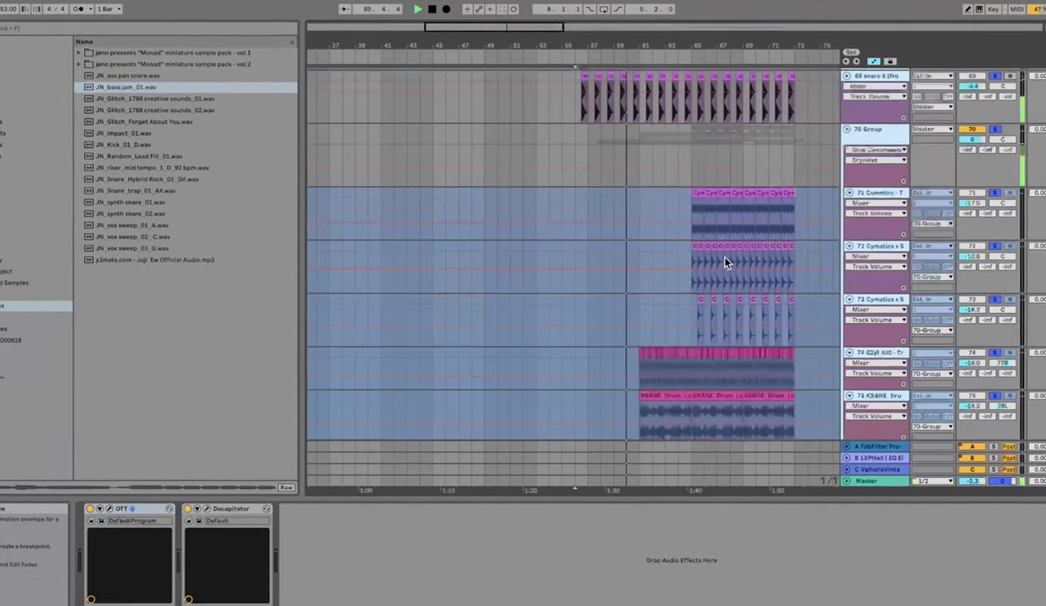
scroll(743, 284, "down", 2)
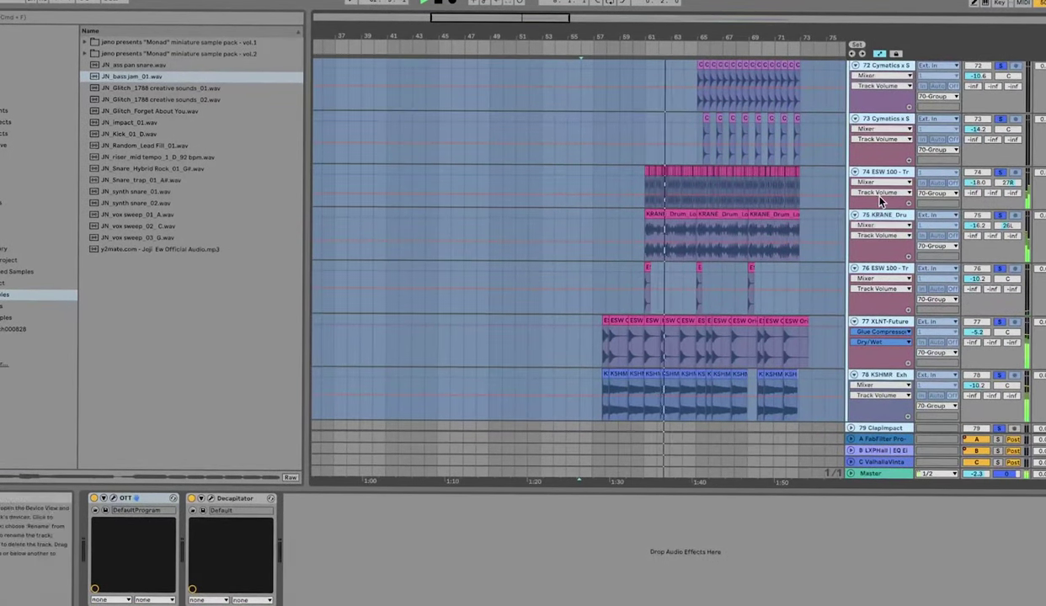
scroll(716, 232, "up", 5)
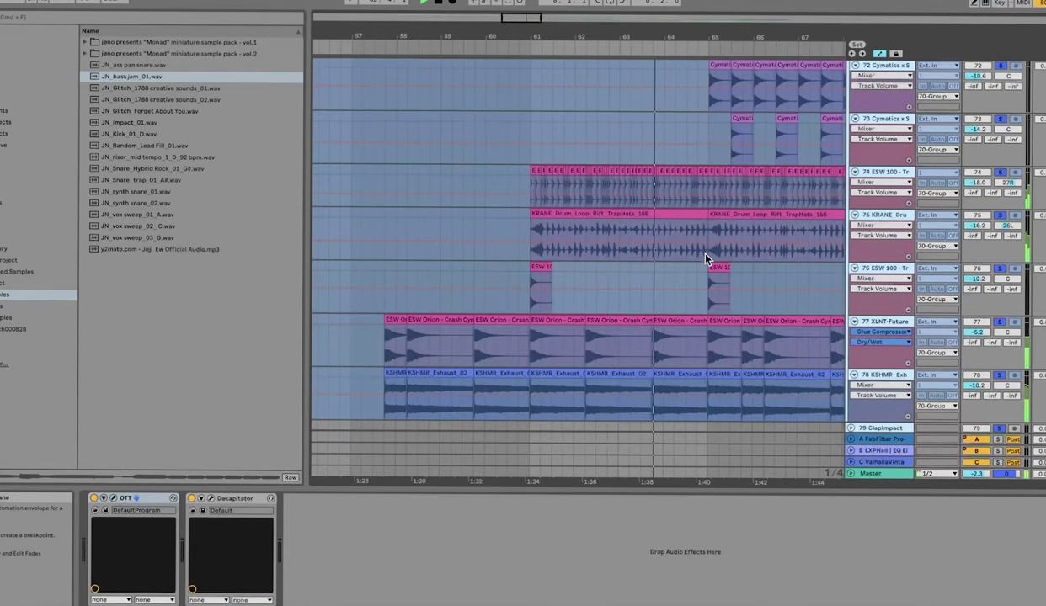
scroll(691, 268, "down", 4)
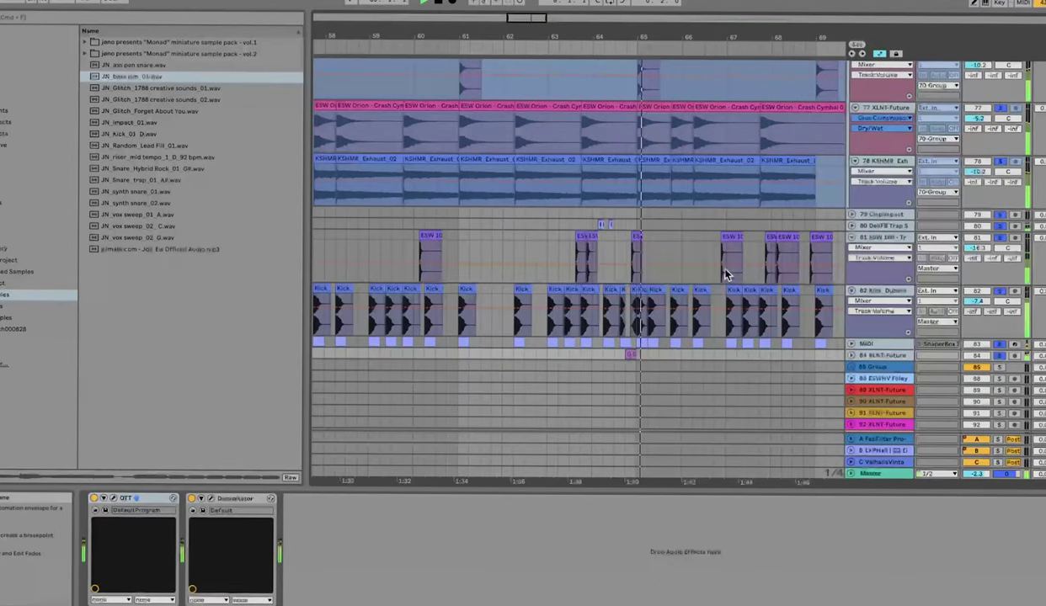
scroll(724, 275, "down", 2)
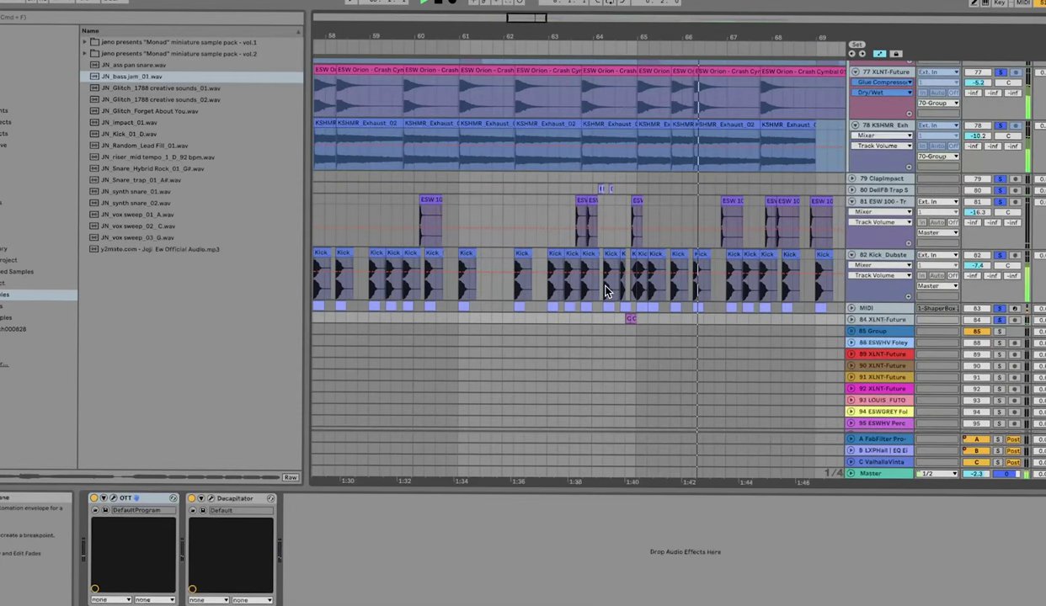
scroll(639, 288, "up", 5)
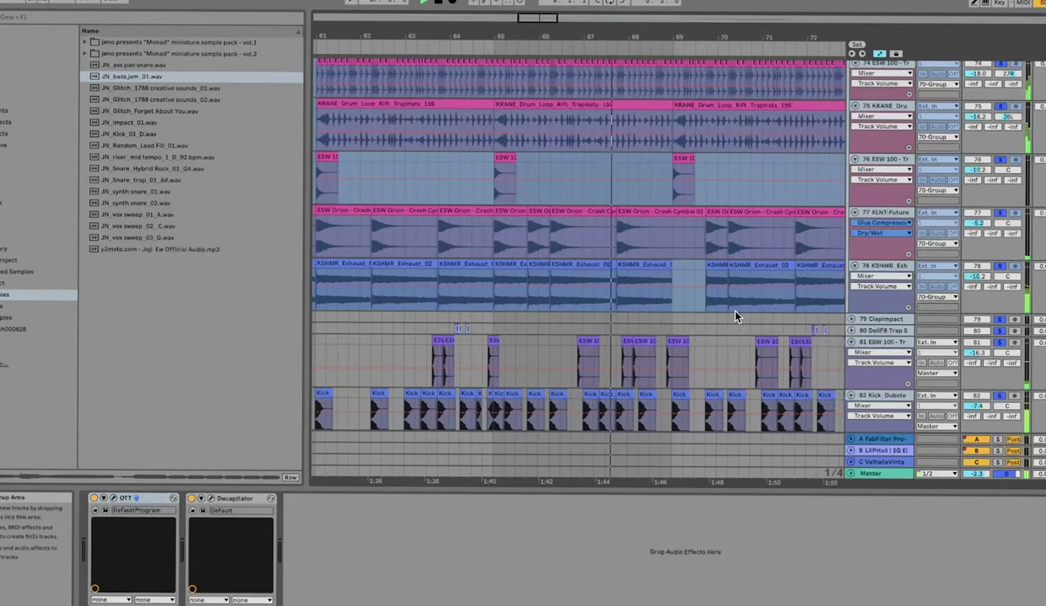
scroll(729, 299, "up", 5)
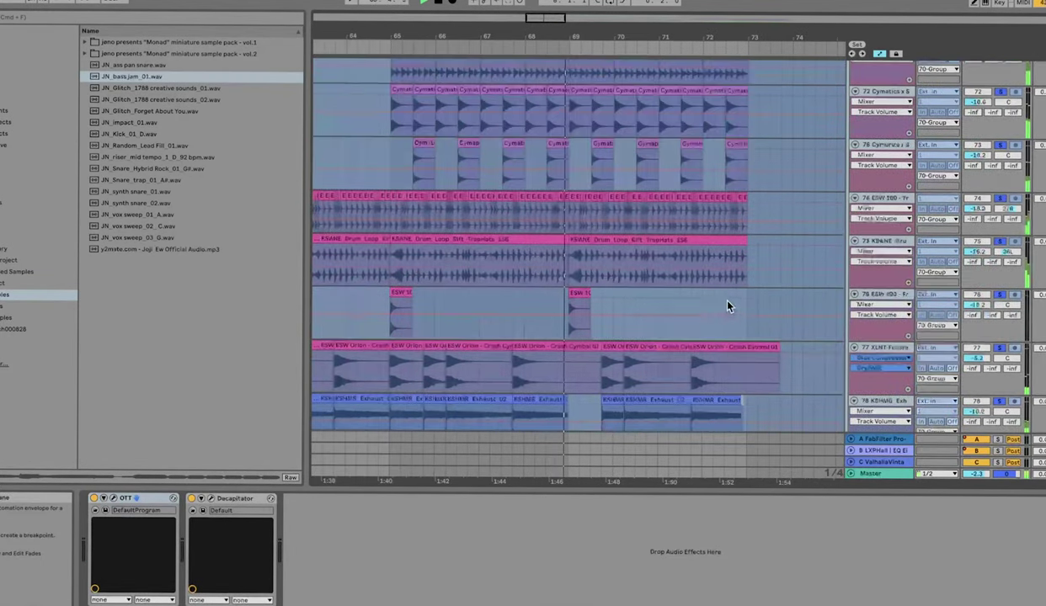
scroll(692, 289, "up", 2)
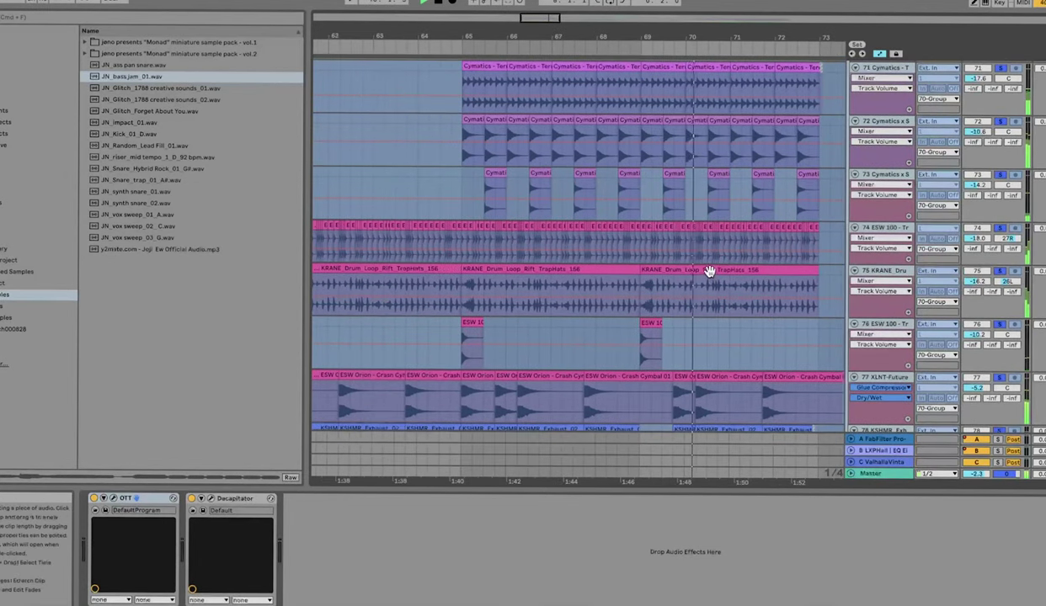
scroll(709, 272, "down", 5)
scroll(726, 289, "up", 5)
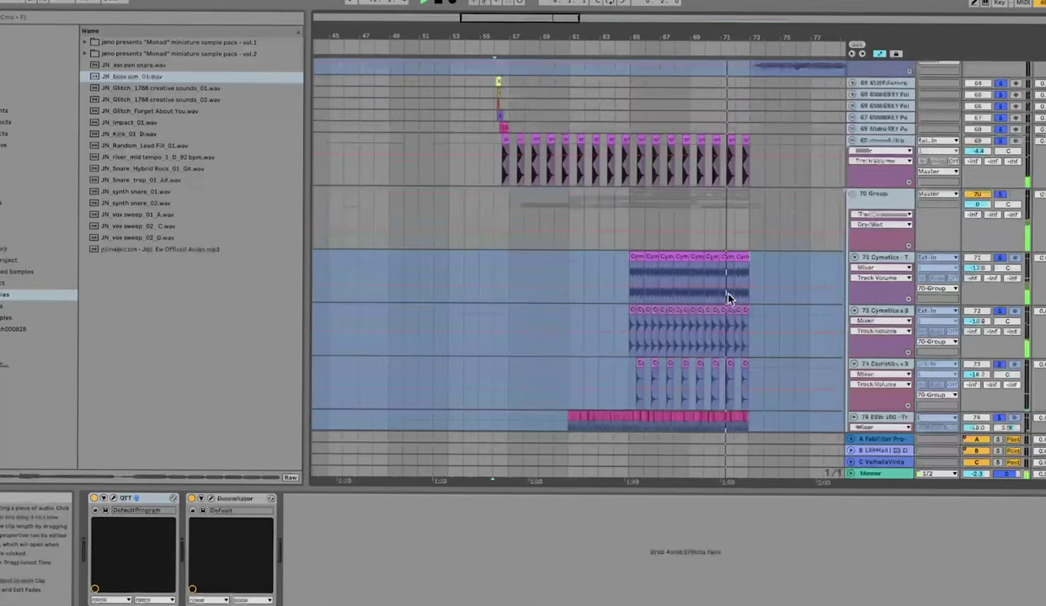
scroll(729, 298, "left", 1)
scroll(738, 286, "right", 1)
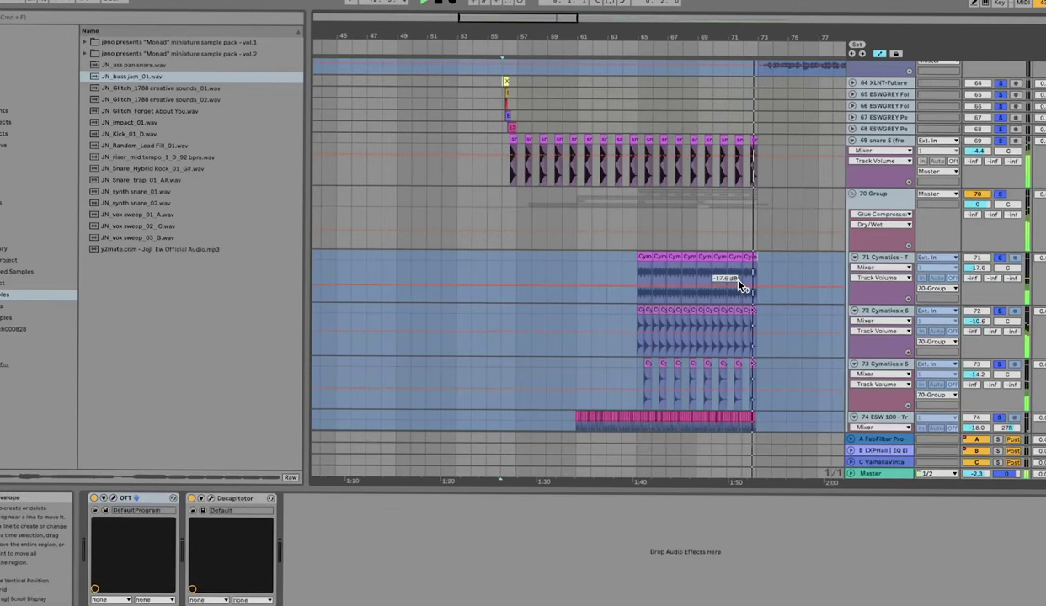
- Unfold the three foley tracks 64 to 66 before the drop and play them soloed from bar 56
left_click(520, 217)
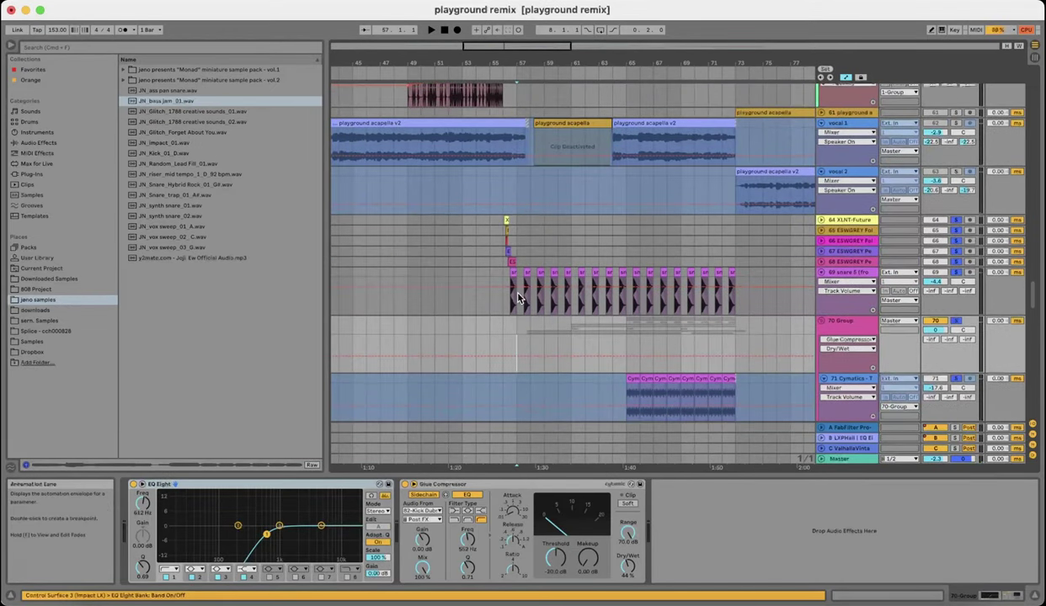
scroll(510, 294, "down", 2)
scroll(501, 294, "up", 3)
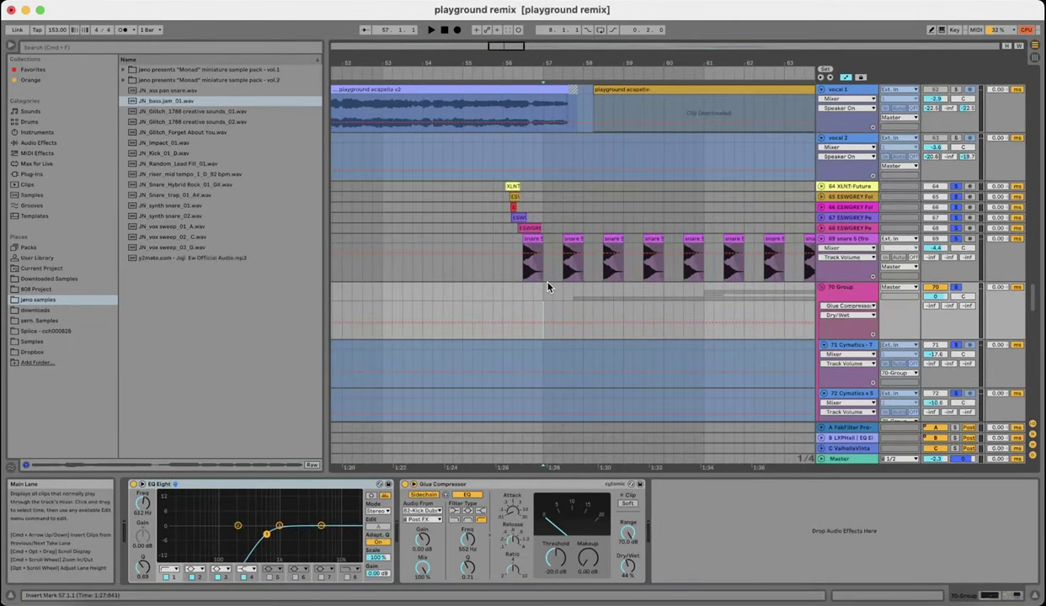
left_click(838, 187)
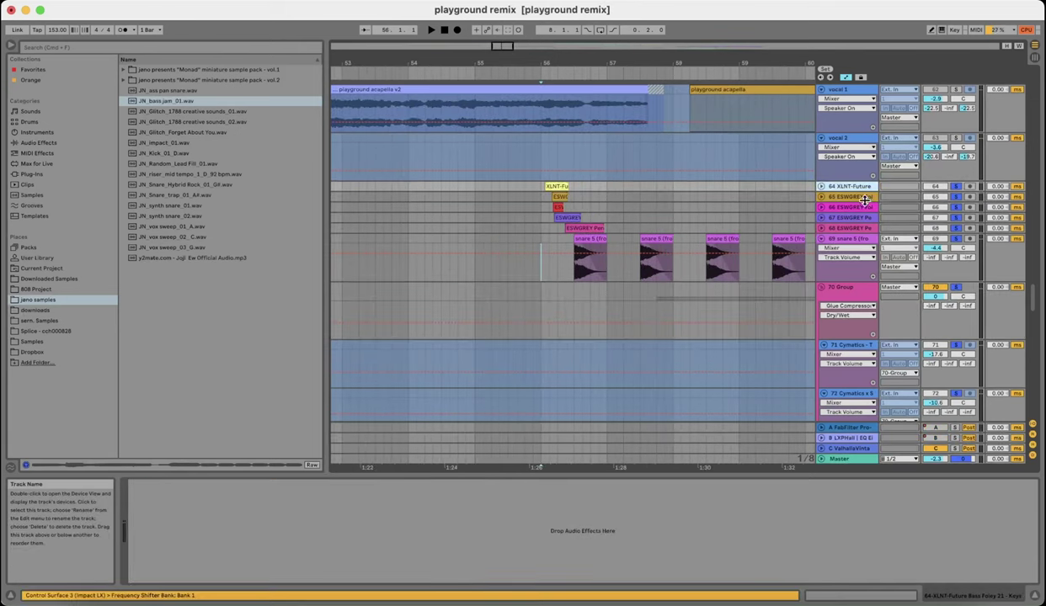
left_click(840, 206, "shift")
left_click(823, 186)
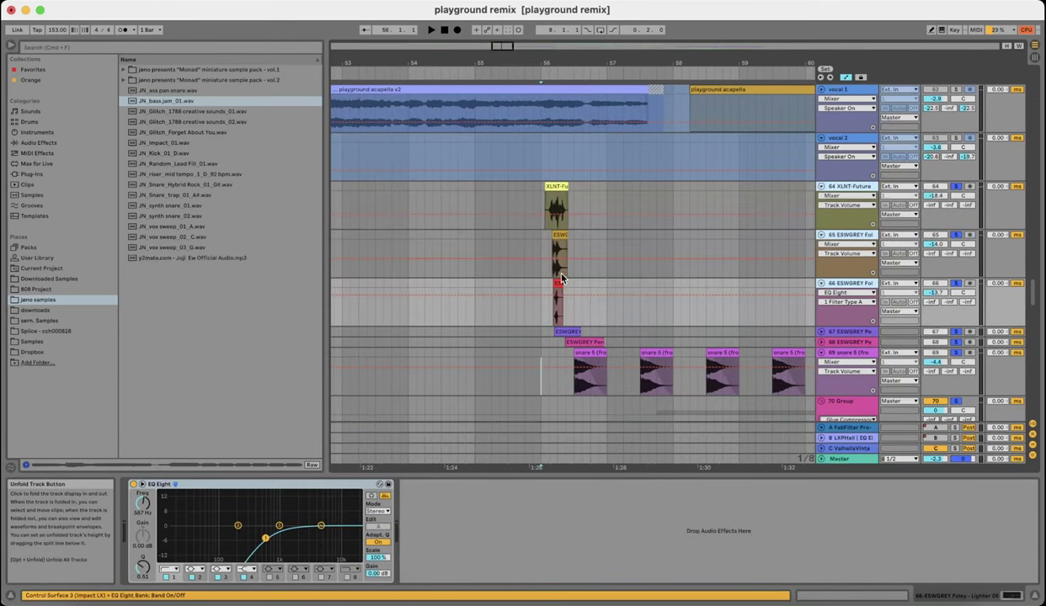
scroll(554, 232, "up", 5)
scroll(735, 223, "right", 3)
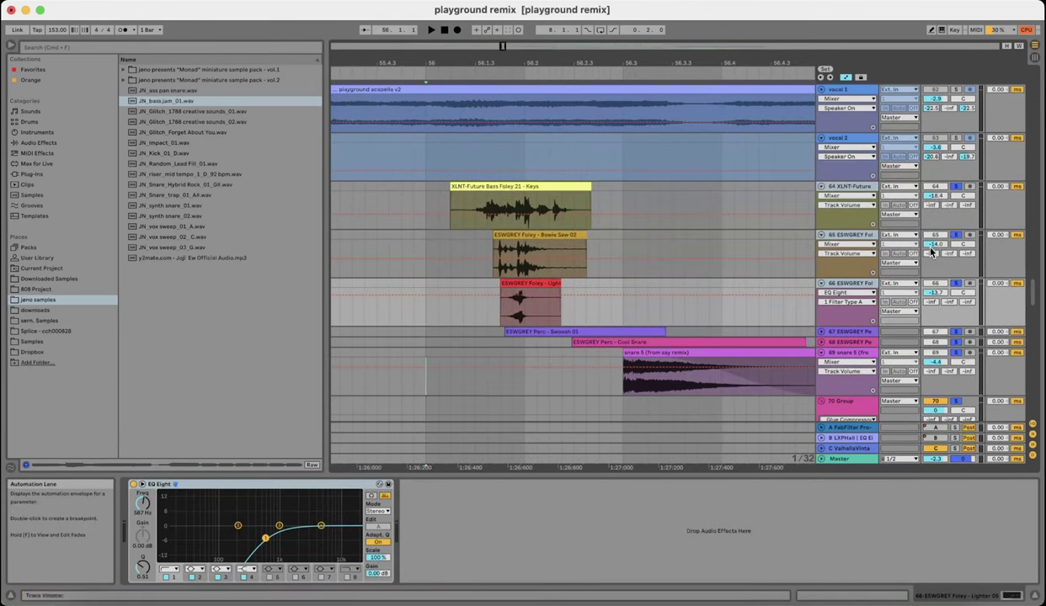
key("space")
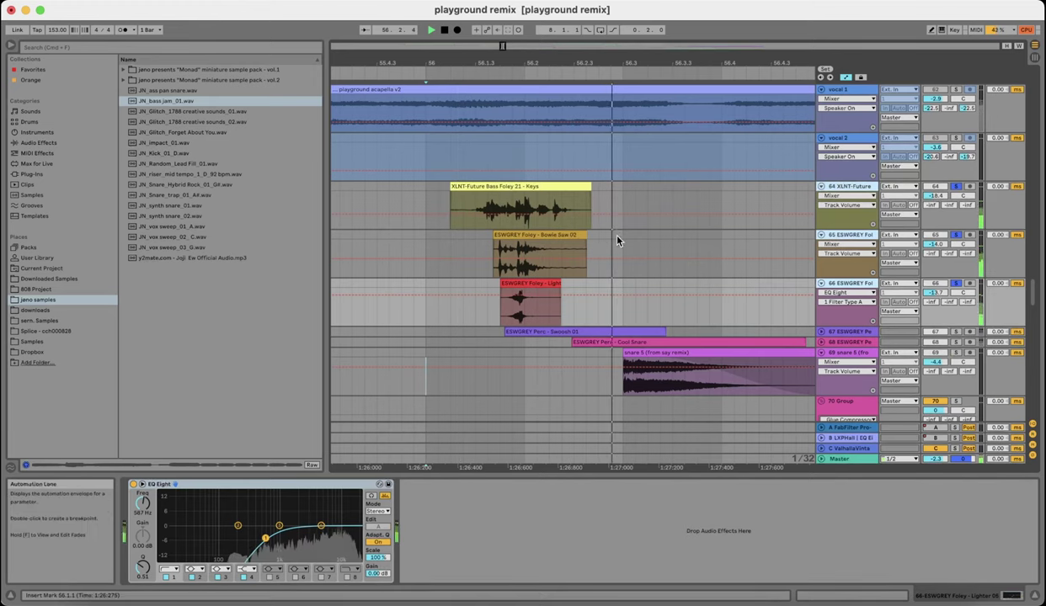
- Unfold the ESWGREY Perc Swoosh 01 track, play it soloed, and fold it again
left_click(865, 333)
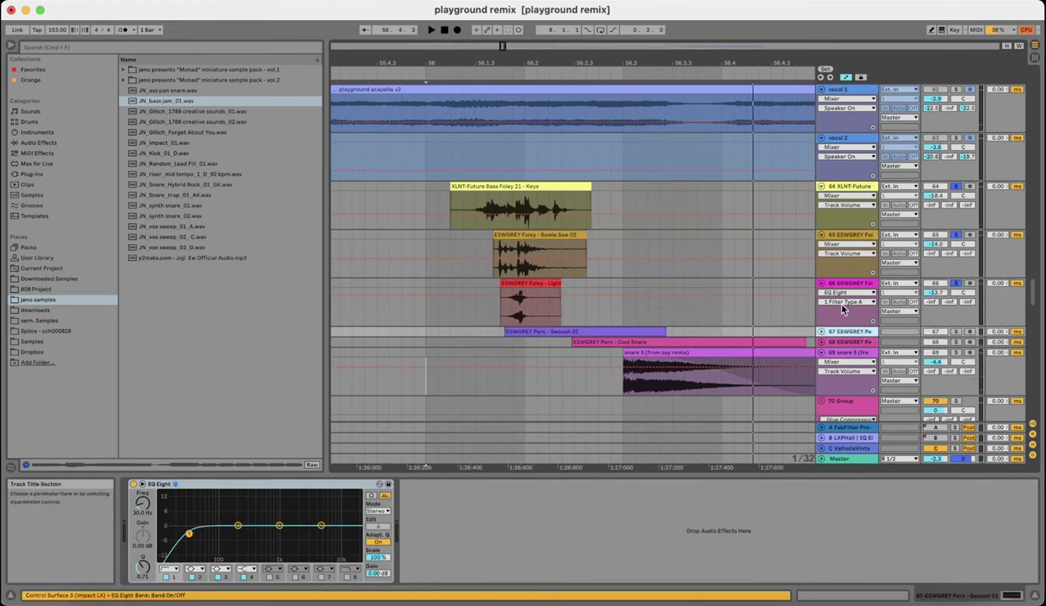
left_click(819, 334)
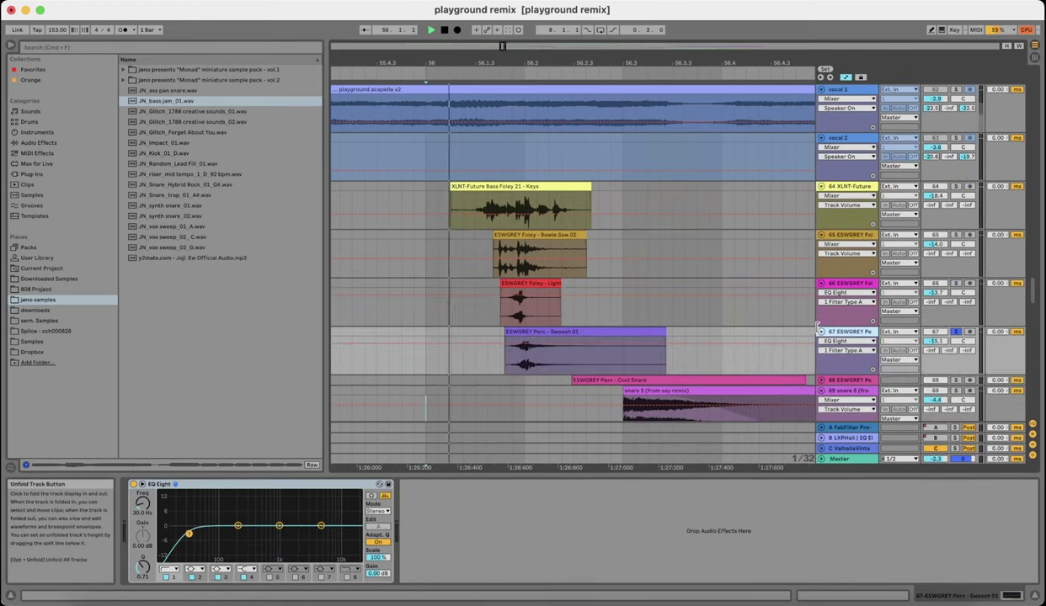
left_click(819, 334)
- Solo tracks 64 to 69 together and play the foley and percussion fill leading into the first snare 5 hit
left_click(840, 353)
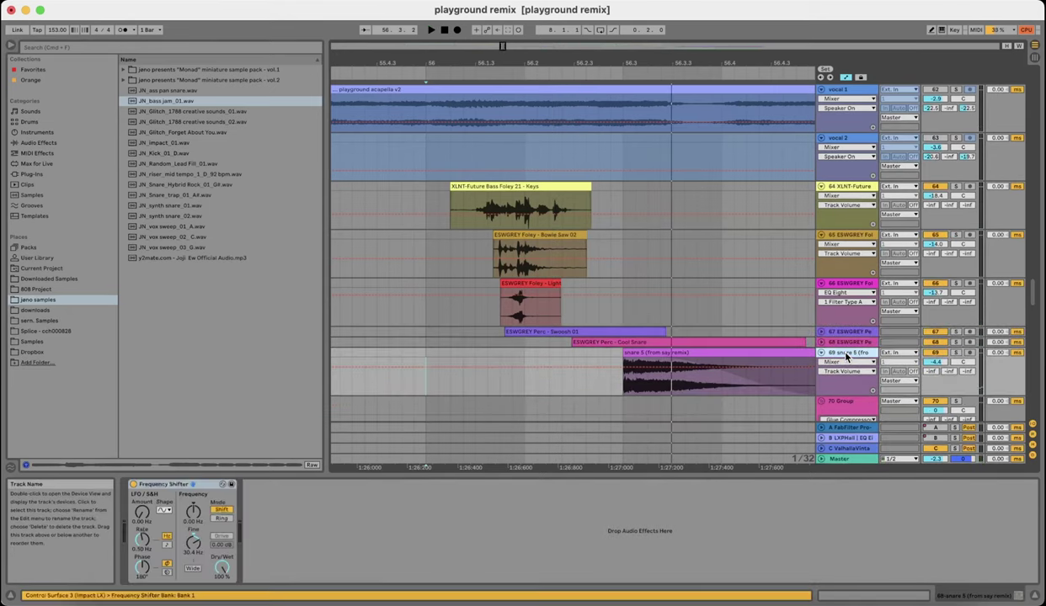
left_click(841, 187, "shift")
key("s")
key("space")
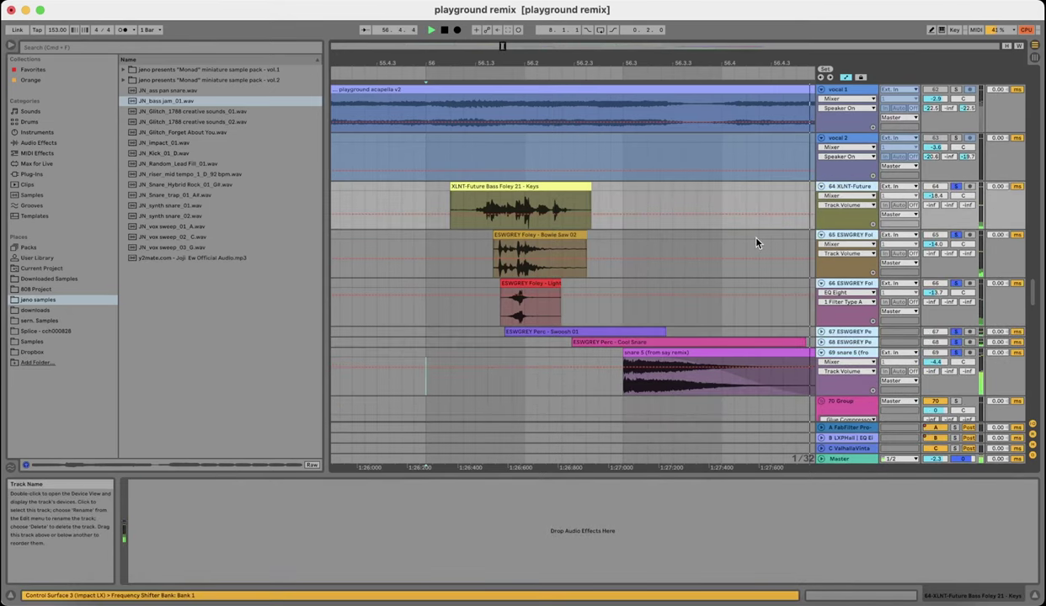
key("space")
- Unfold track 84, the XLNT-Future Bass Tom, and play its tom fill soloed from bar 56.3
key("minus")
key("minus")
scroll(716, 320, "down", 8)
scroll(846, 271, "up", 2)
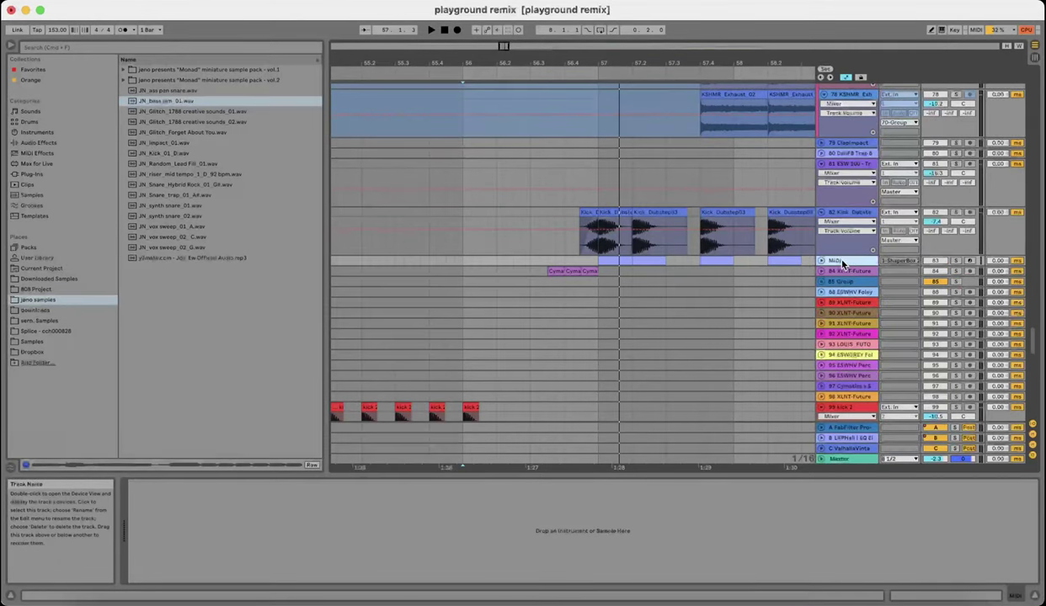
left_click(848, 271)
left_click(822, 272)
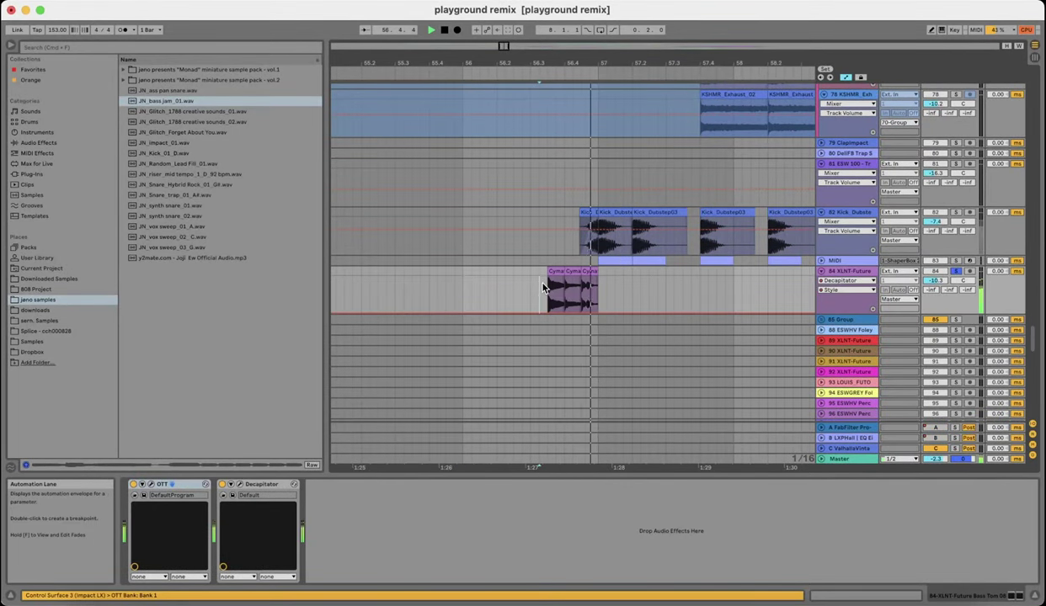
- Open the Decapitator plug-in on the bass tom track, examine its drive and mix settings, and close it
left_click(239, 484)
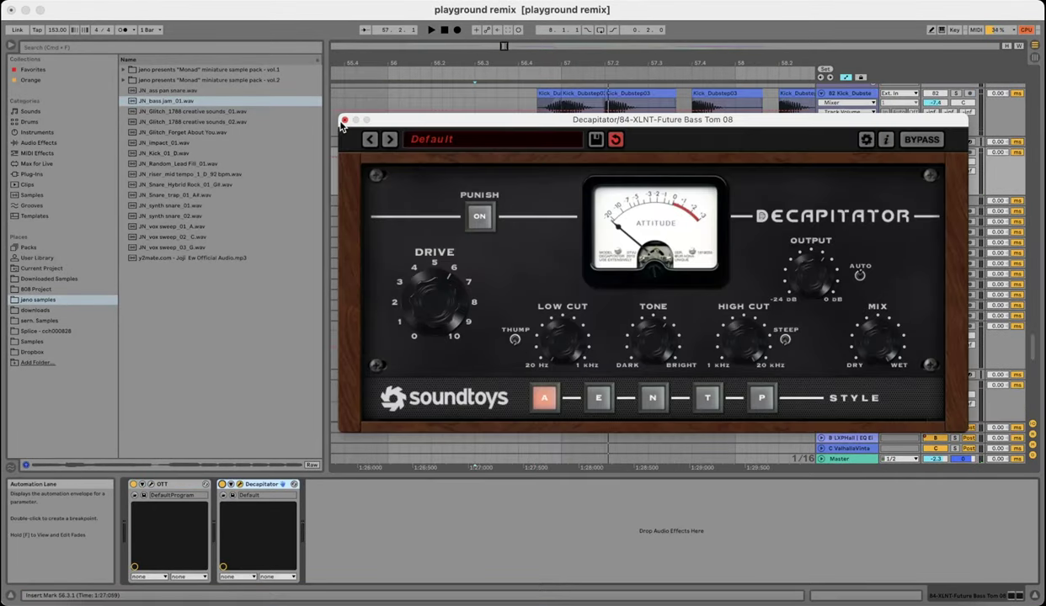
left_click_drag(457, 127, 385, 209)
key("space")
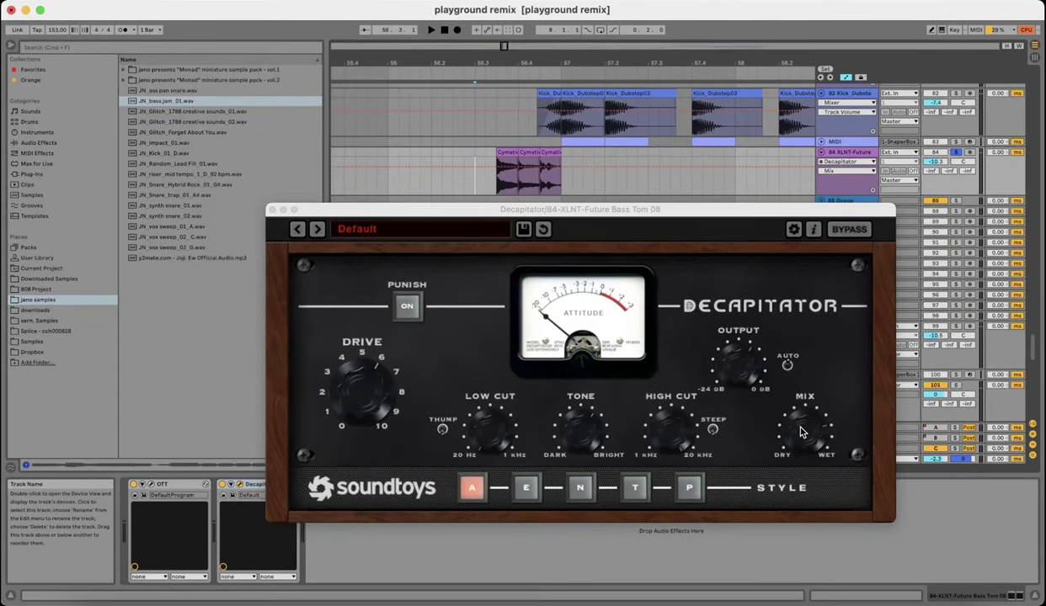
left_click_drag(457, 211, 567, 188)
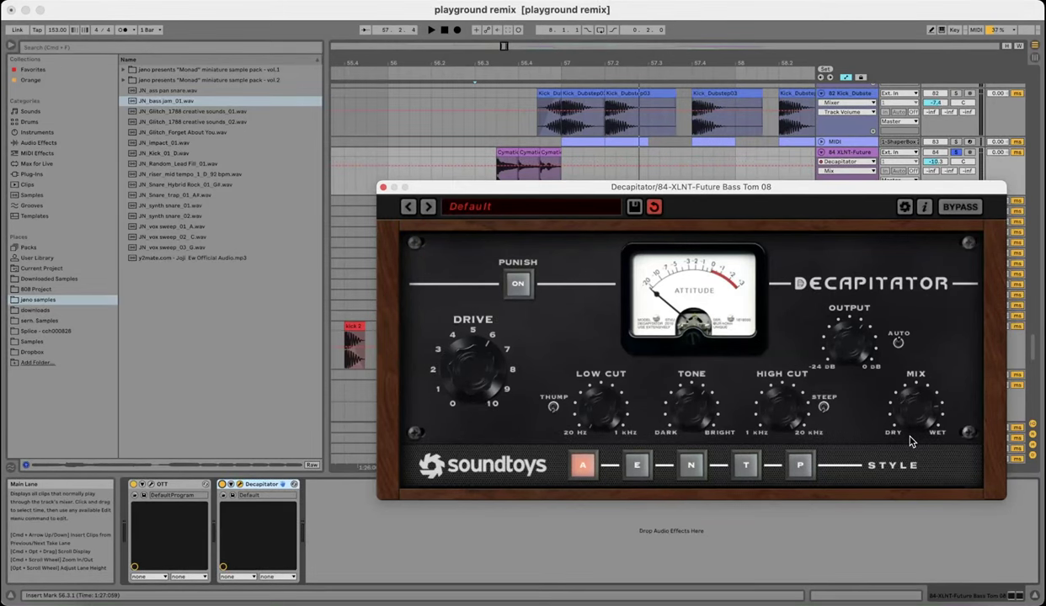
left_click(383, 187)
- Play the start of the drop and look through the snare, 70 Group and kick tracks
scroll(451, 175, "down", 3)
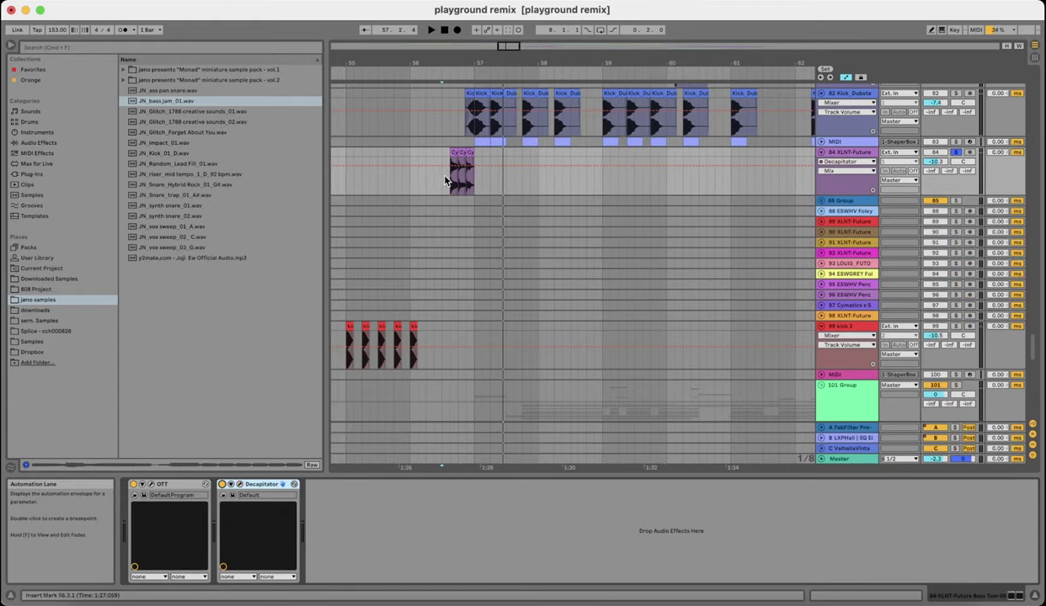
key("space")
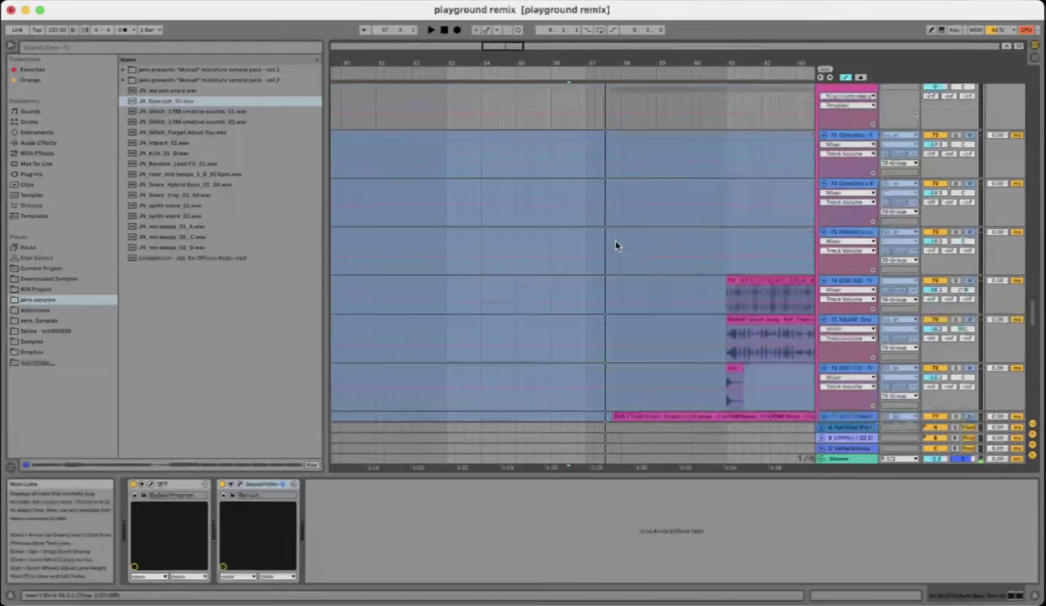
scroll(603, 269, "down", 10)
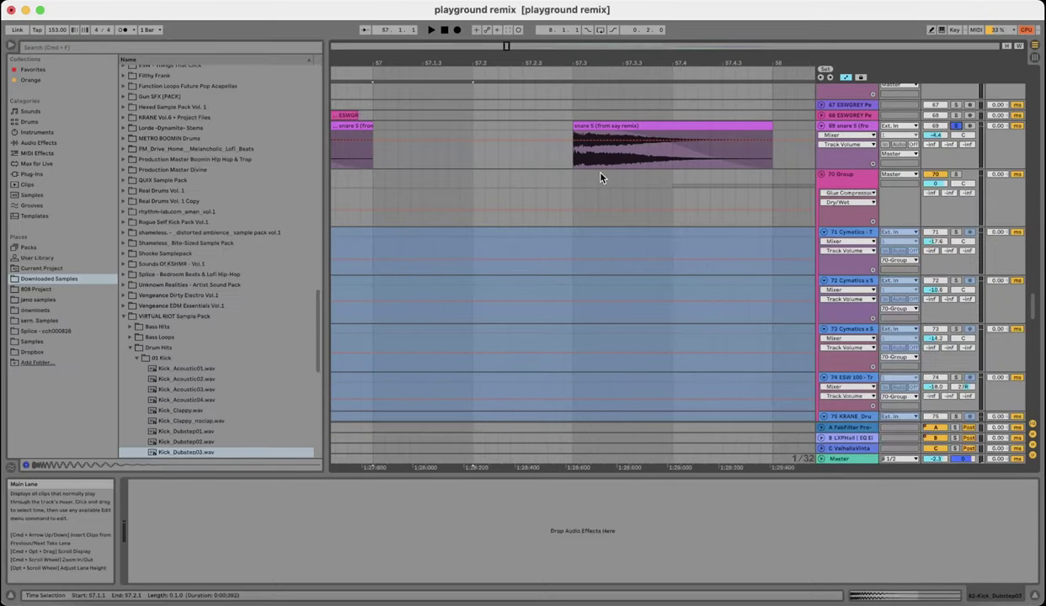
scroll(596, 168, "down", 8)
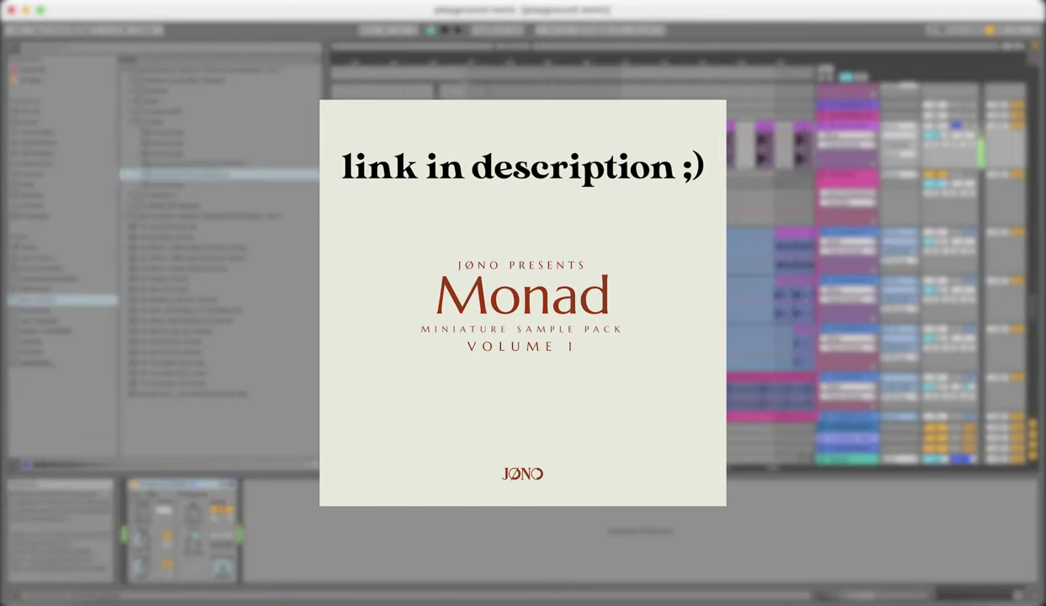
scroll(741, 295, "down", 3)
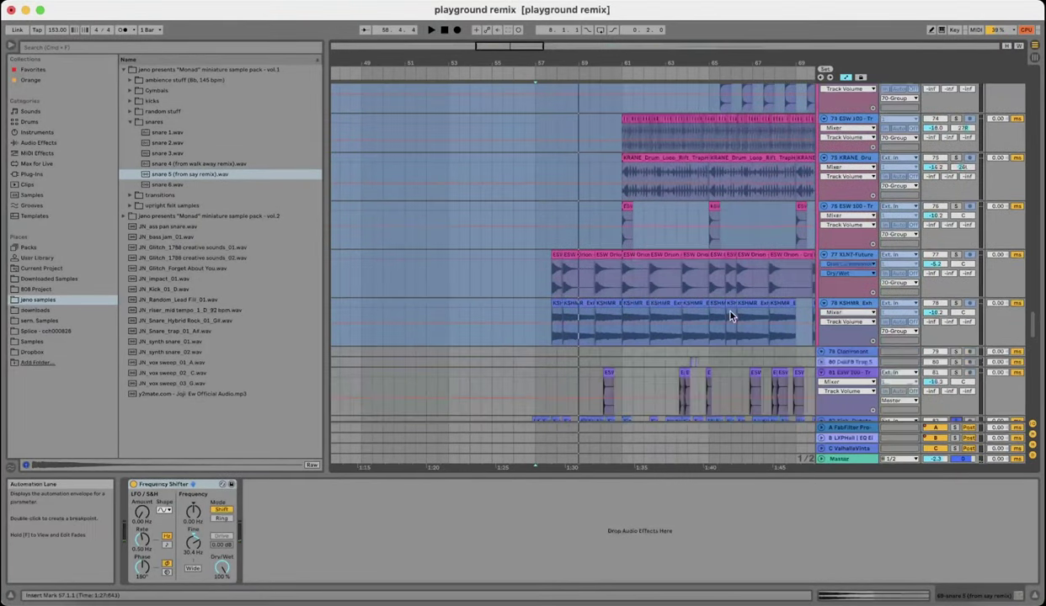
scroll(539, 311, "up", 3)
- Solo crash track 77 and KSHMR Exhaust track 78 together and play them from bar 57.4
left_click(864, 305)
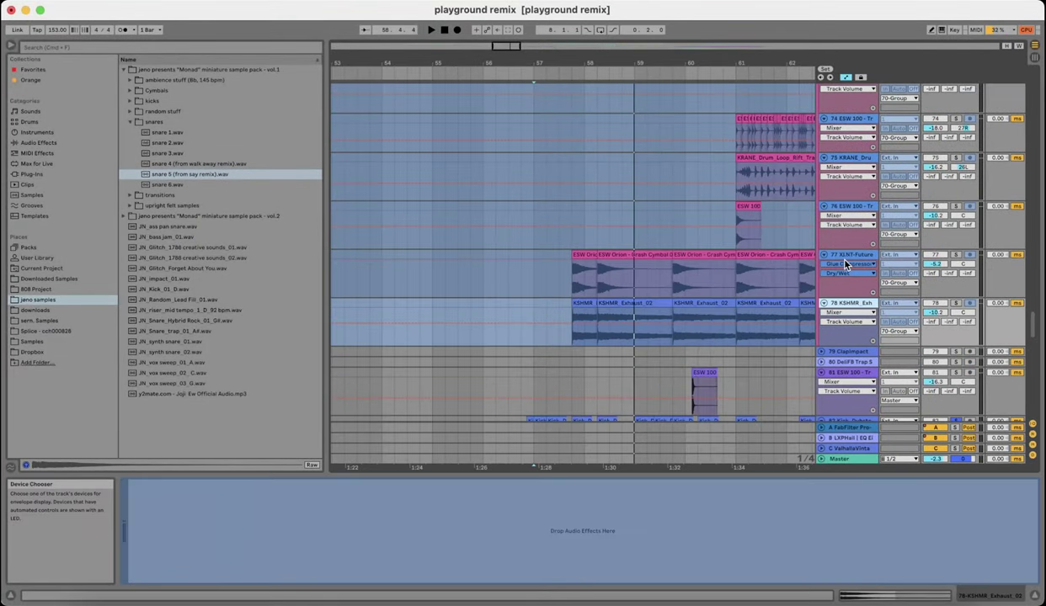
left_click(846, 256, "shift")
left_click(955, 254)
scroll(505, 297, "right", 3)
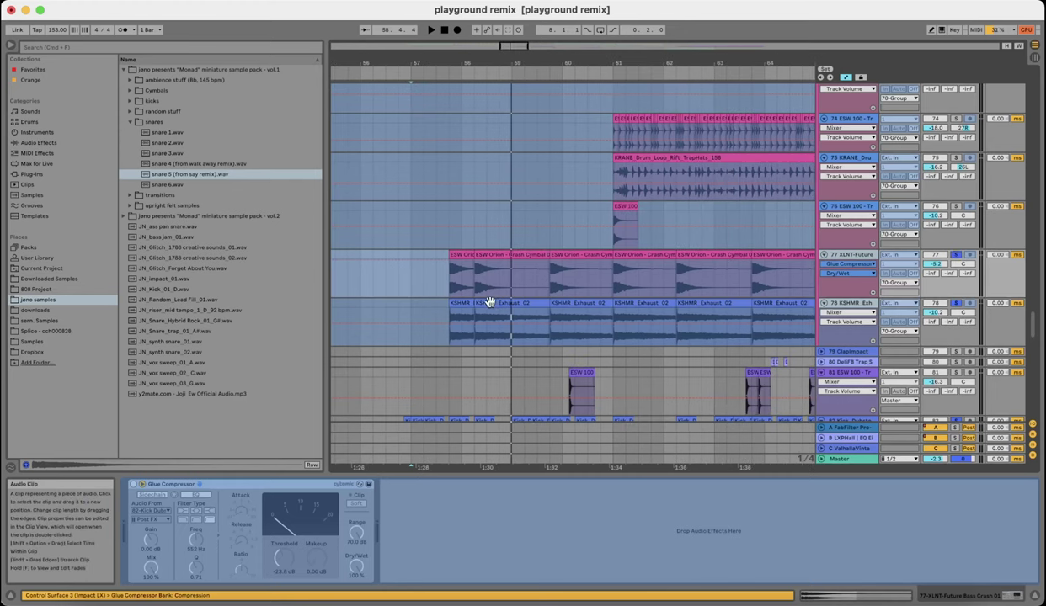
scroll(468, 294, "down", 2)
scroll(471, 296, "up", 3)
scroll(471, 297, "down", 4)
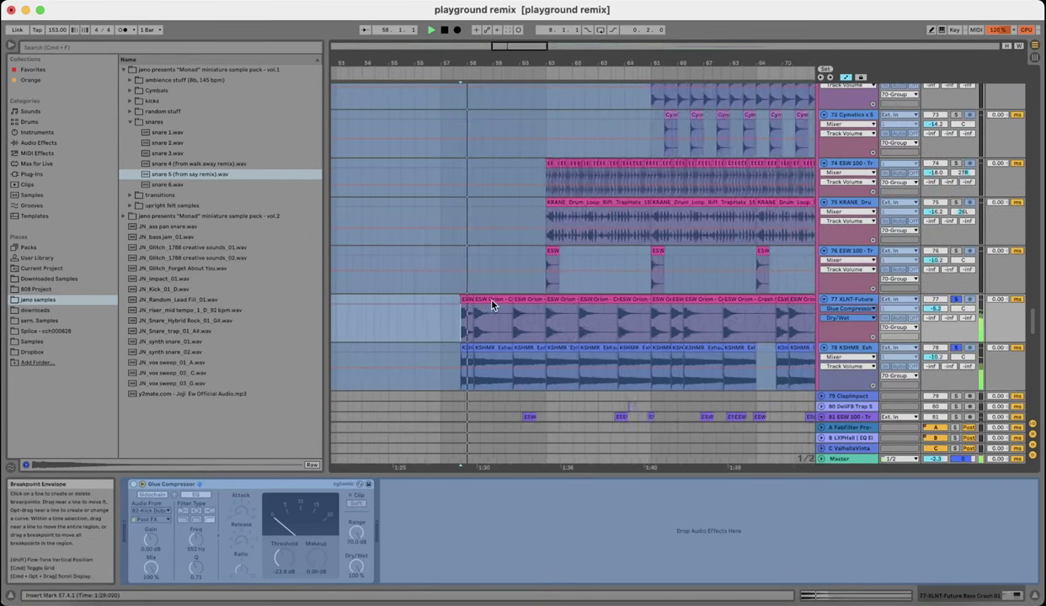
- Stop the soloed crash playback and place the insert marker at bar 57 on the 102 Group track
left_click(466, 313)
key("space")
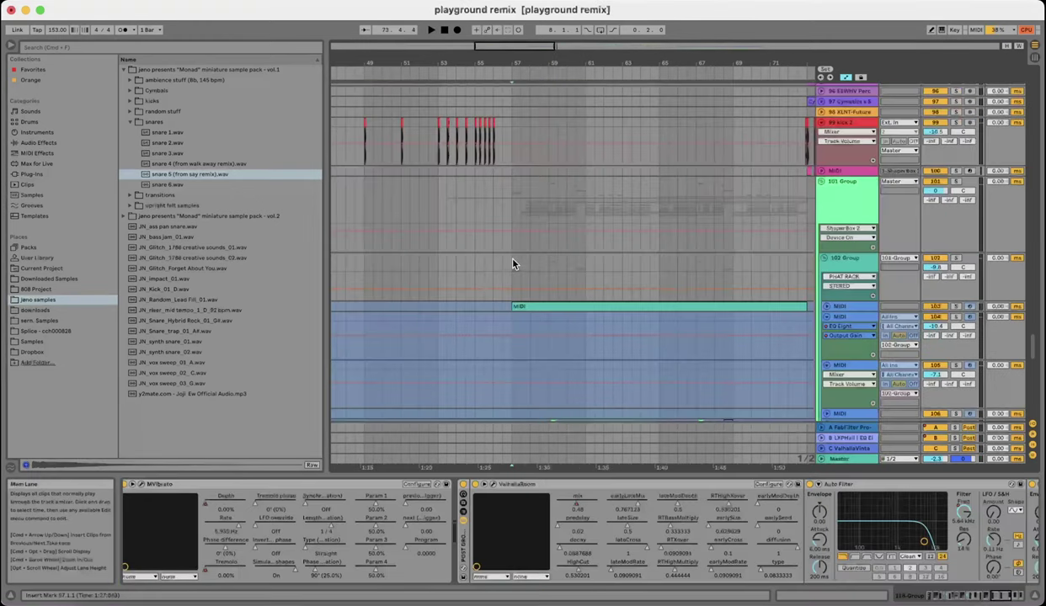
left_click(514, 264)
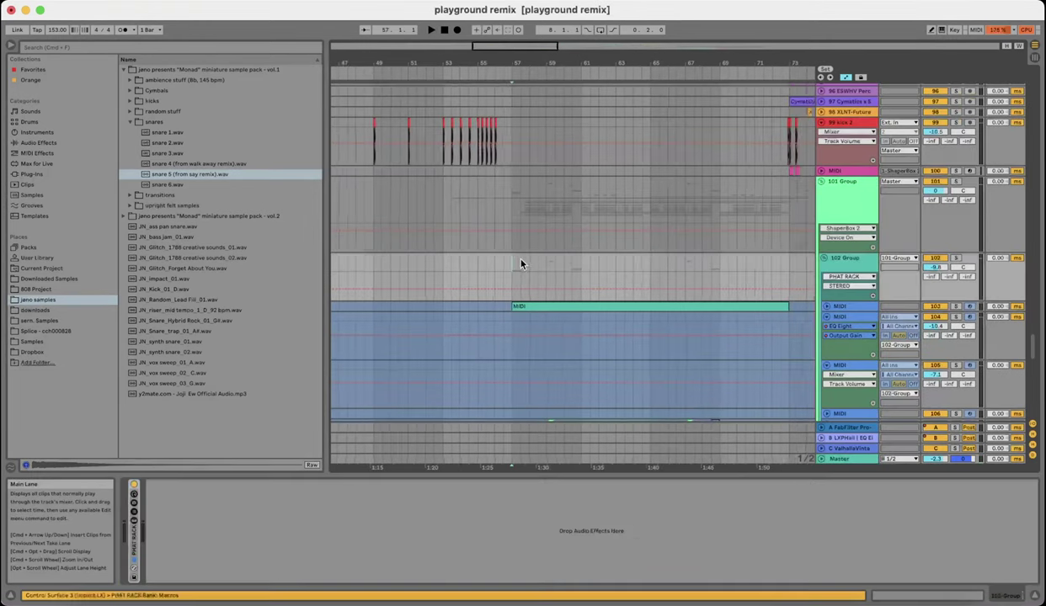
scroll(547, 253, "down", 3)
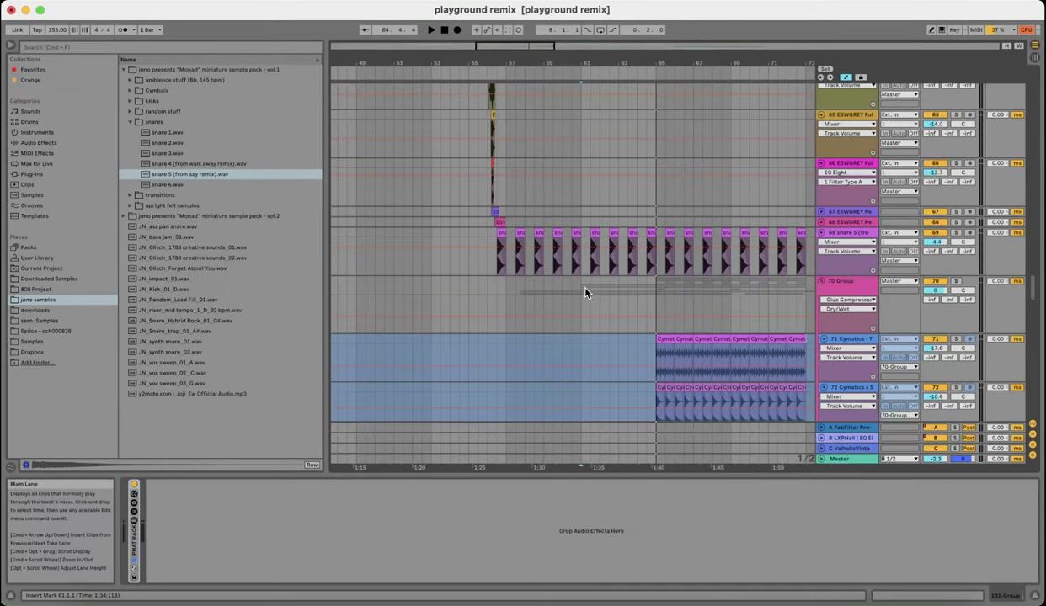
- Look through the 70 Group's hi-hat, ride, drum loop and crash layers alongside the snare and kick tracks
scroll(590, 296, "right", 2)
scroll(564, 319, "down", 5)
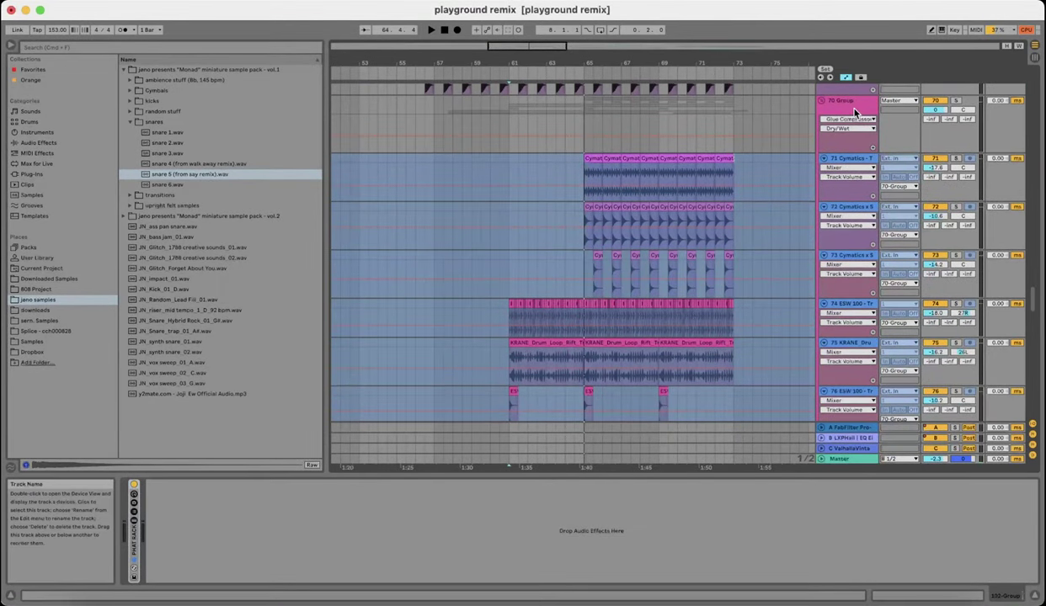
left_click(828, 103)
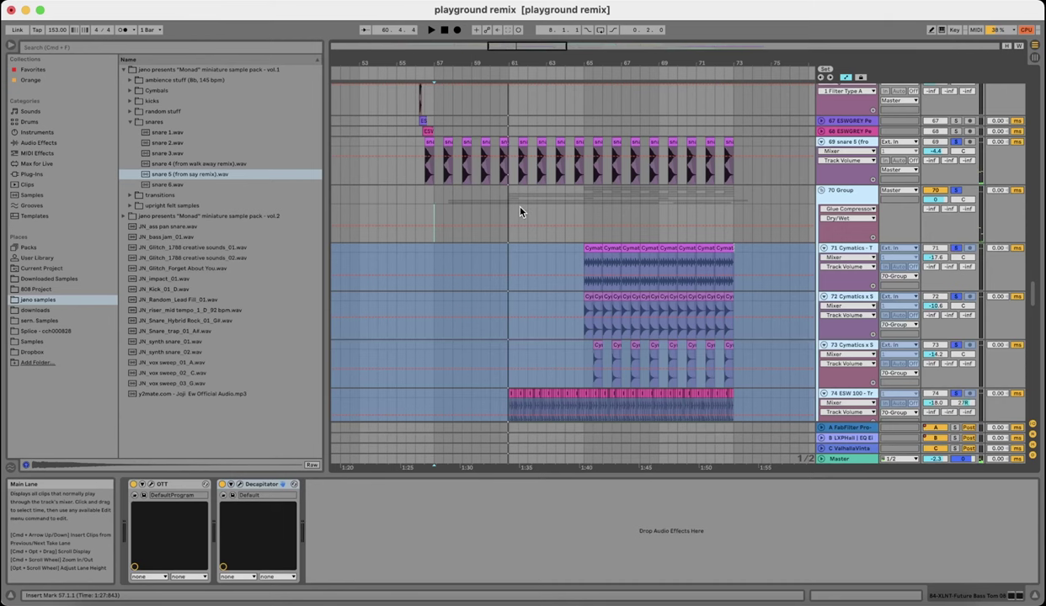
scroll(523, 272, "down", 3)
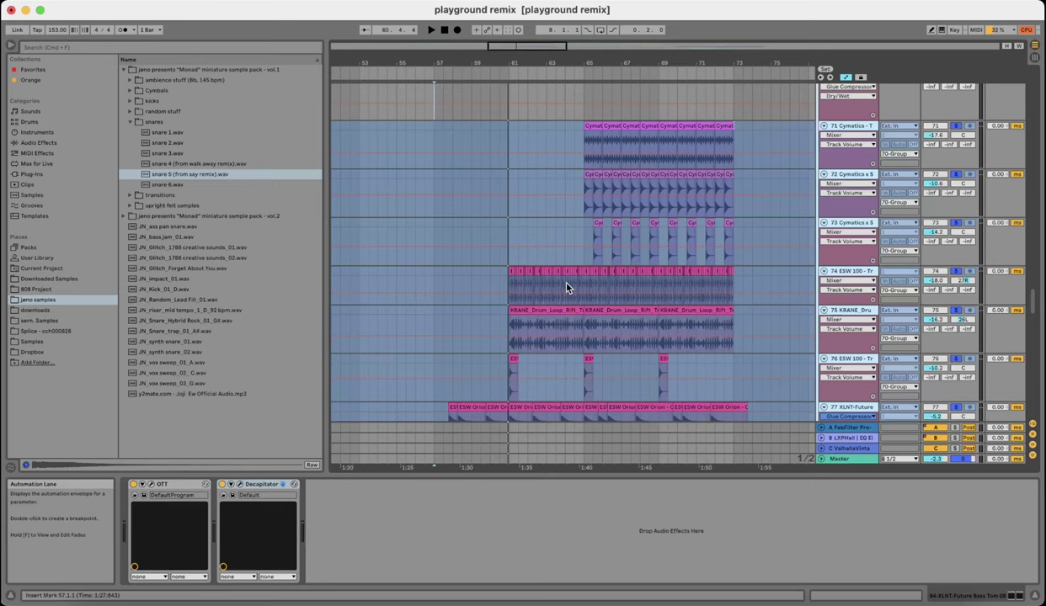
scroll(535, 308, "down", 3)
scroll(525, 285, "up", 11)
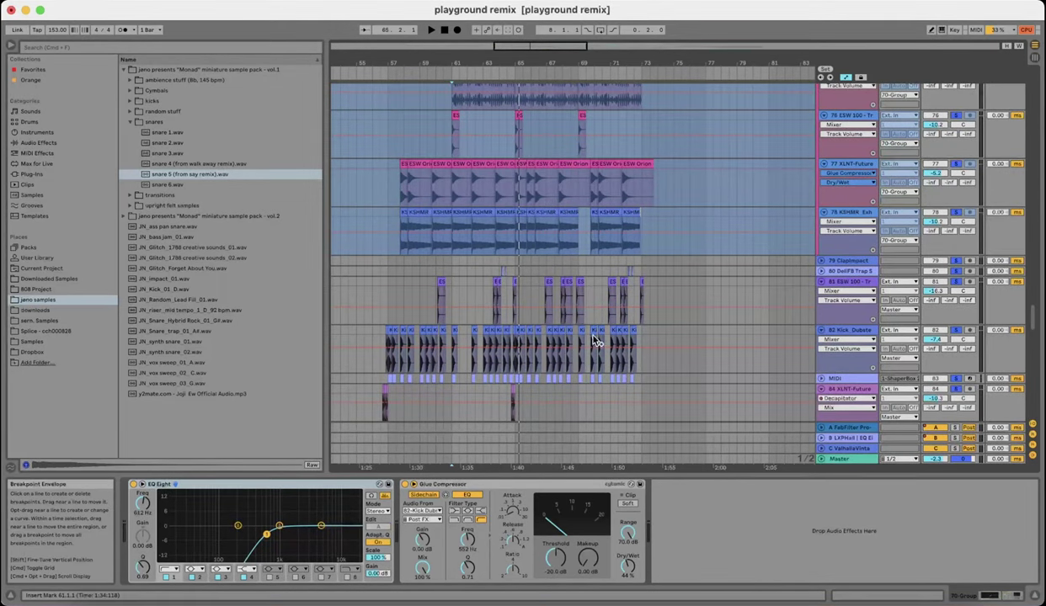
scroll(587, 333, "up", 10)
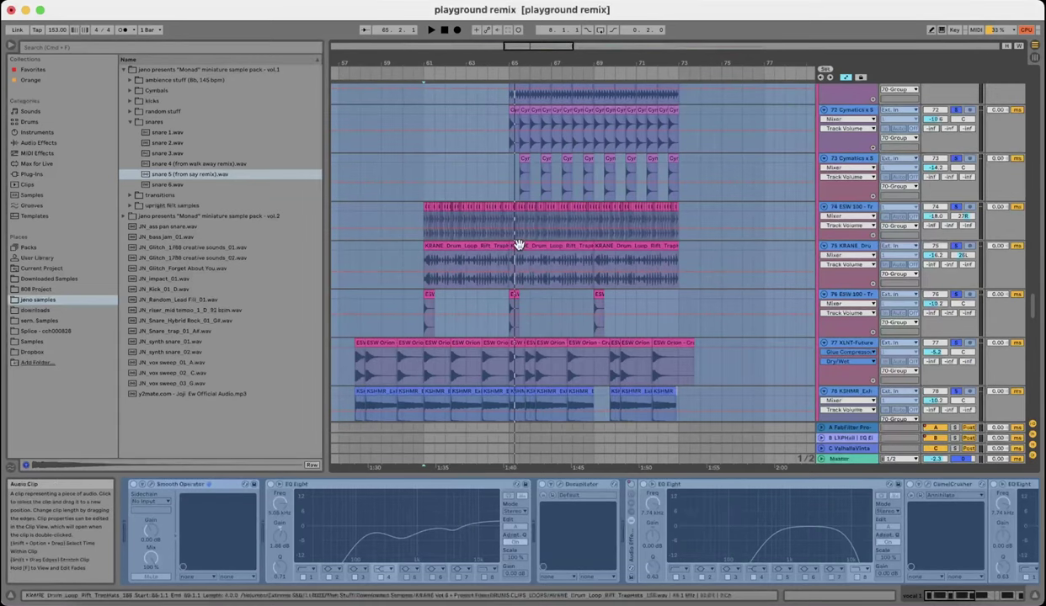
- Select the KRANE drum loop clip at bar 65, a ride clip on track 72 and the hi-hat loops on track 71
left_click(519, 245)
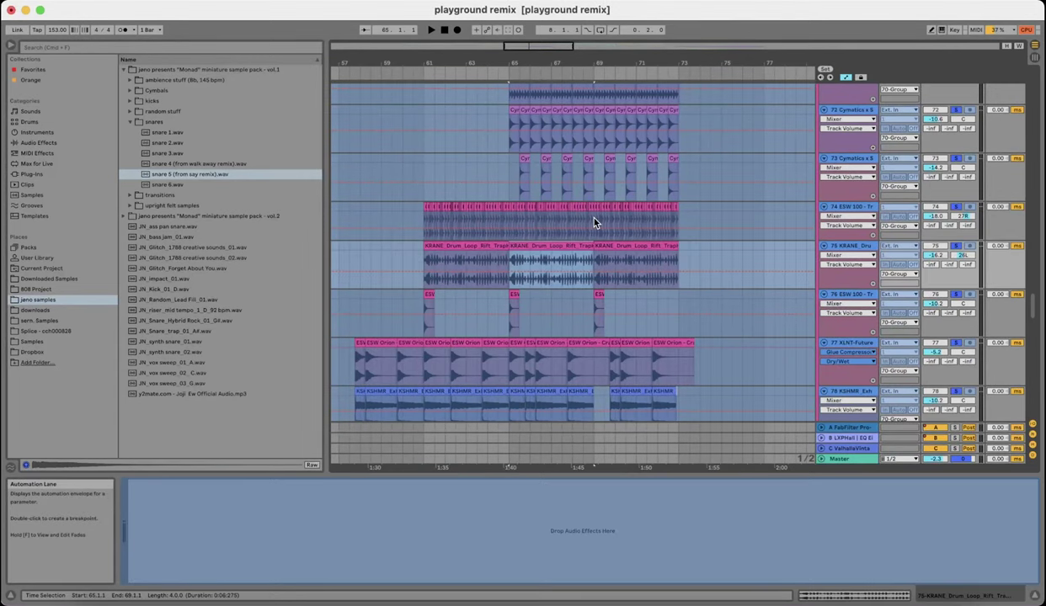
scroll(596, 218, "down", 4)
scroll(596, 219, "up", 3)
scroll(578, 219, "up", 5)
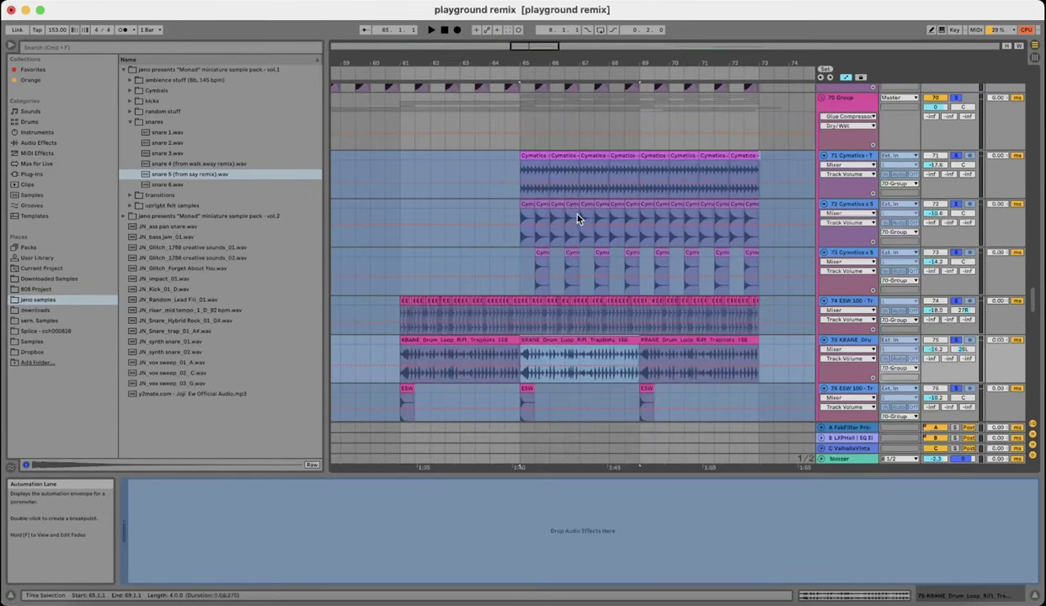
left_click(542, 207)
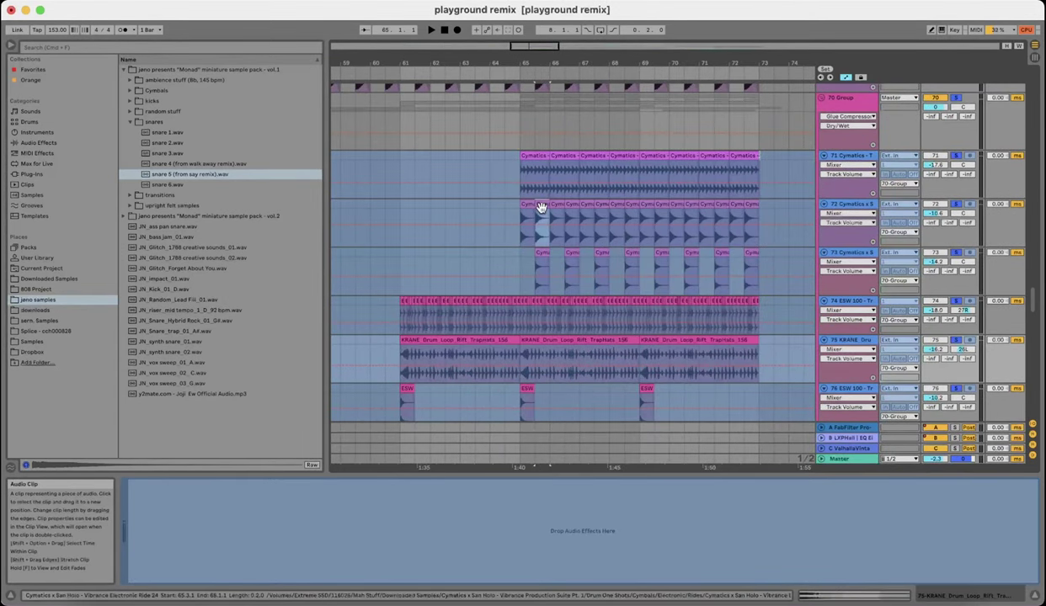
left_click(742, 156)
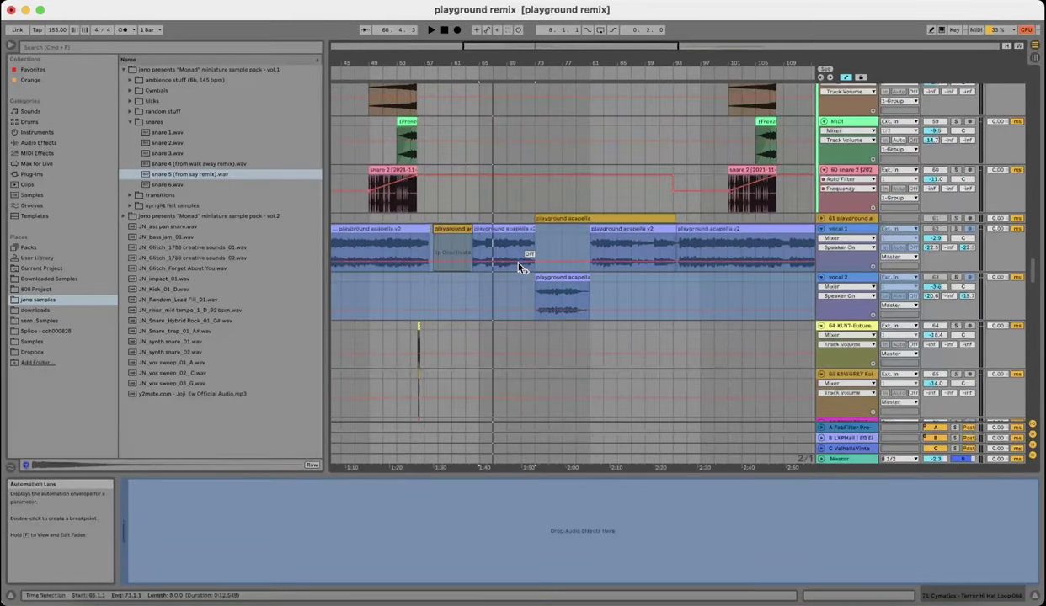
- Look through the vocals and the second verse's bass, frozen synth and MIDI tracks from bar 73
scroll(519, 267, "down", 5)
scroll(498, 242, "up", 10)
scroll(491, 240, "up", 15)
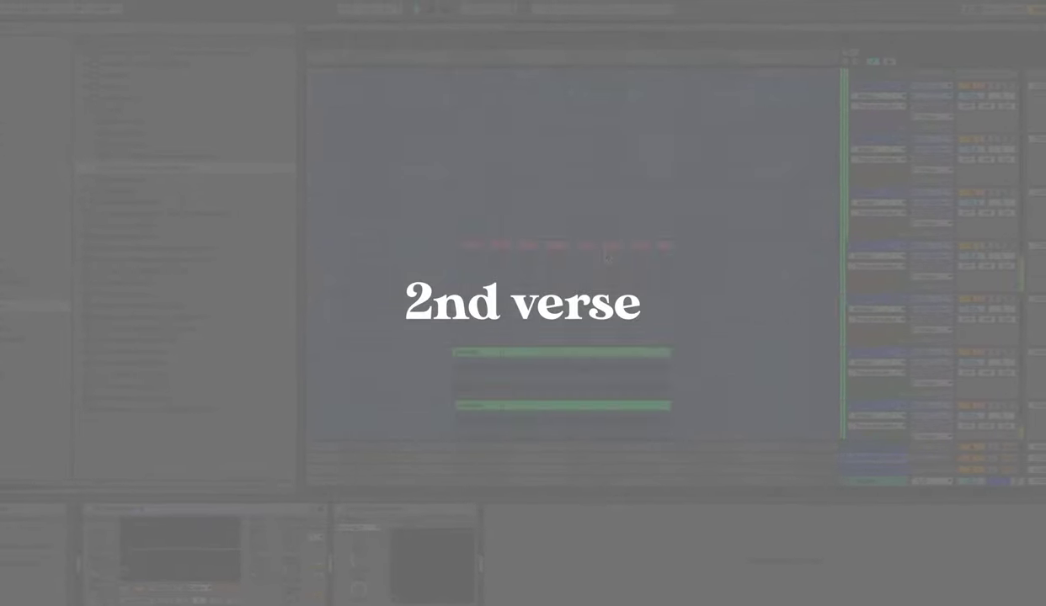
scroll(595, 261, "down", 3)
scroll(597, 253, "down", 3)
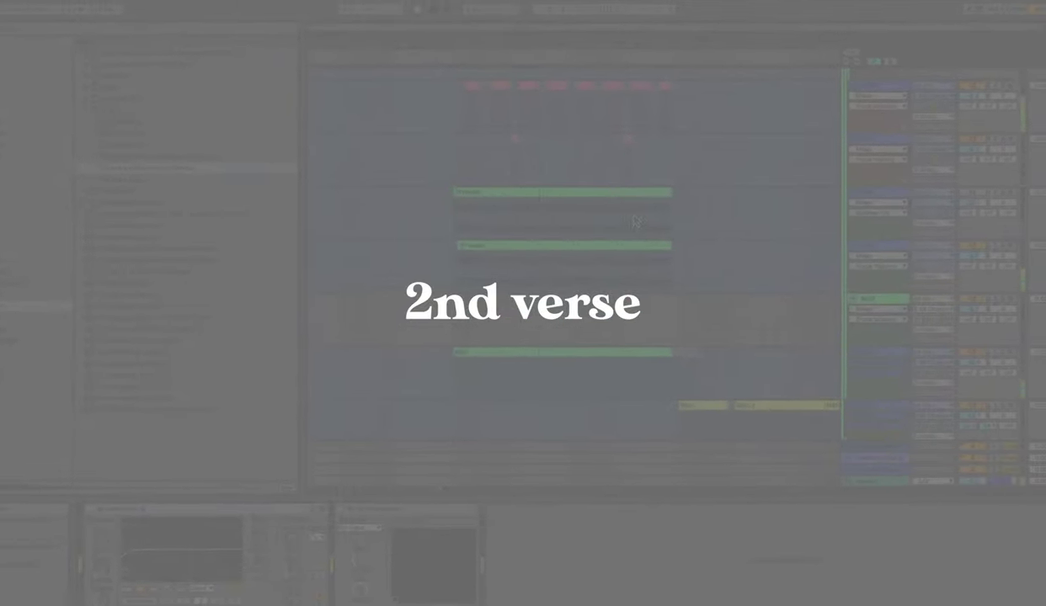
scroll(625, 241, "right", 2)
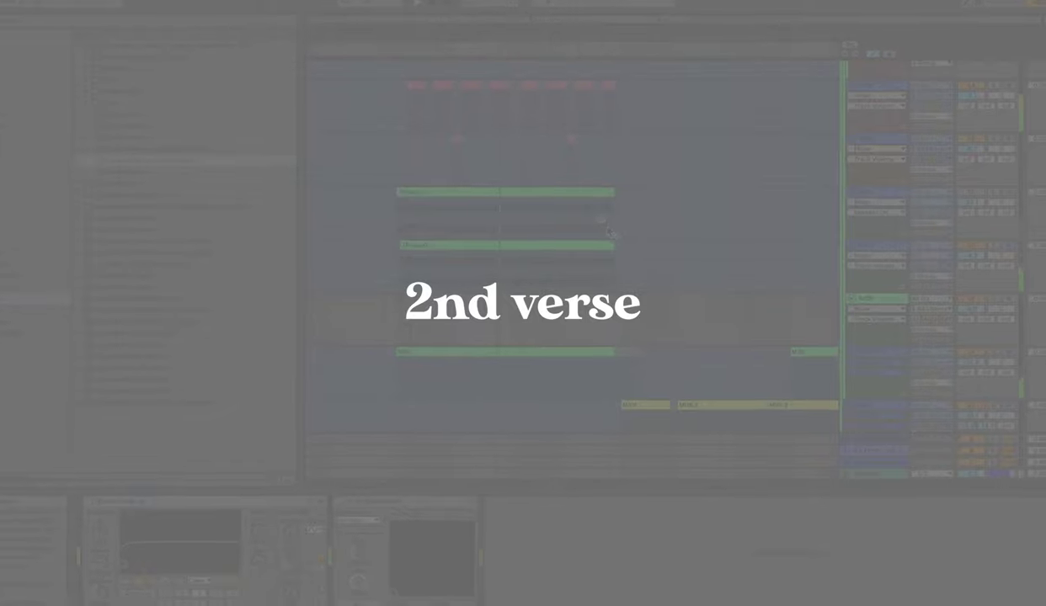
scroll(612, 221, "up", 1)
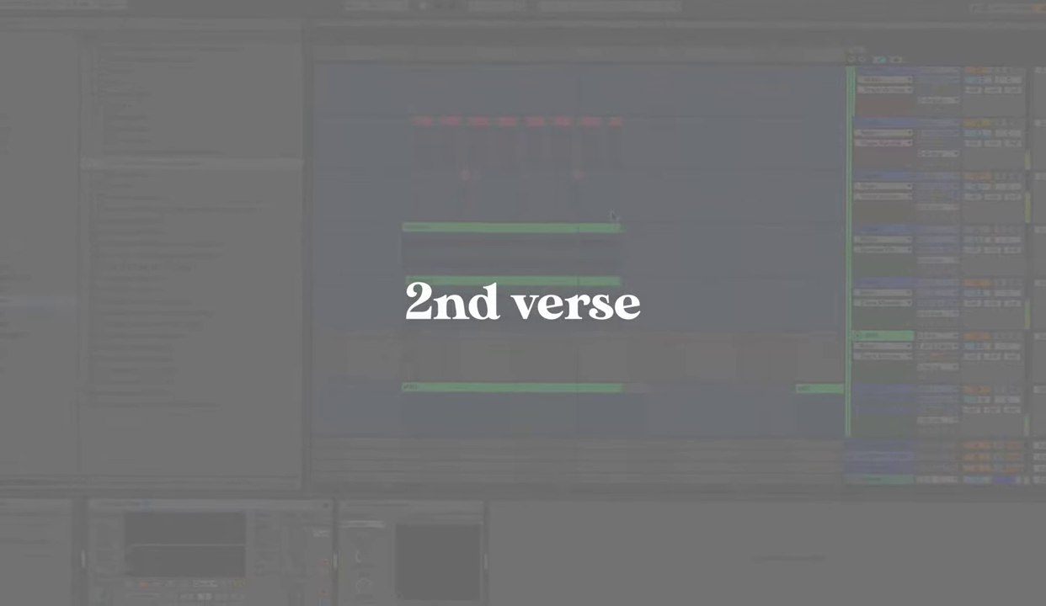
scroll(588, 239, "down", 5)
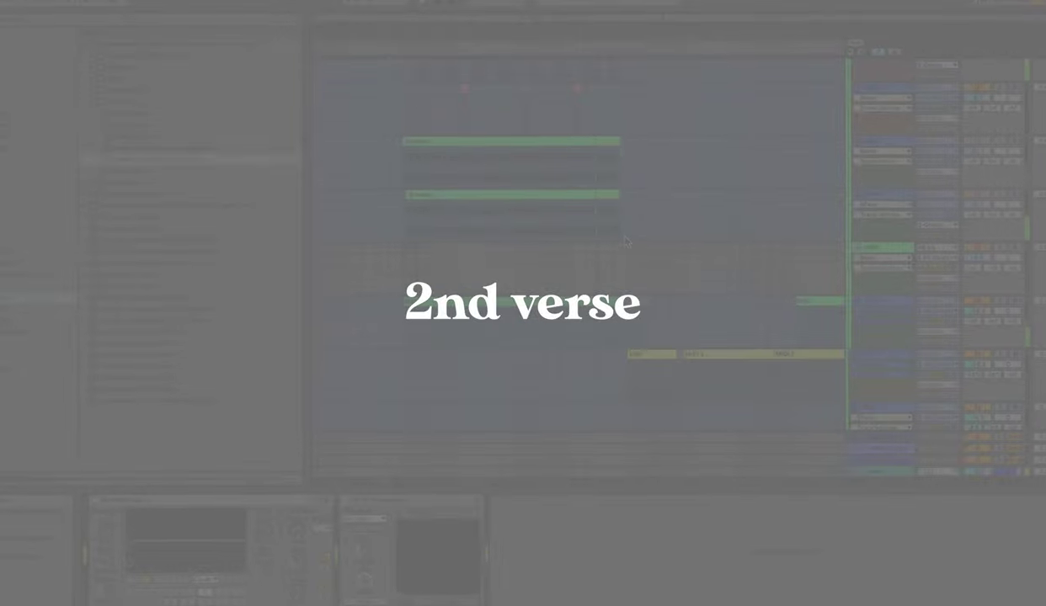
scroll(579, 246, "down", 3)
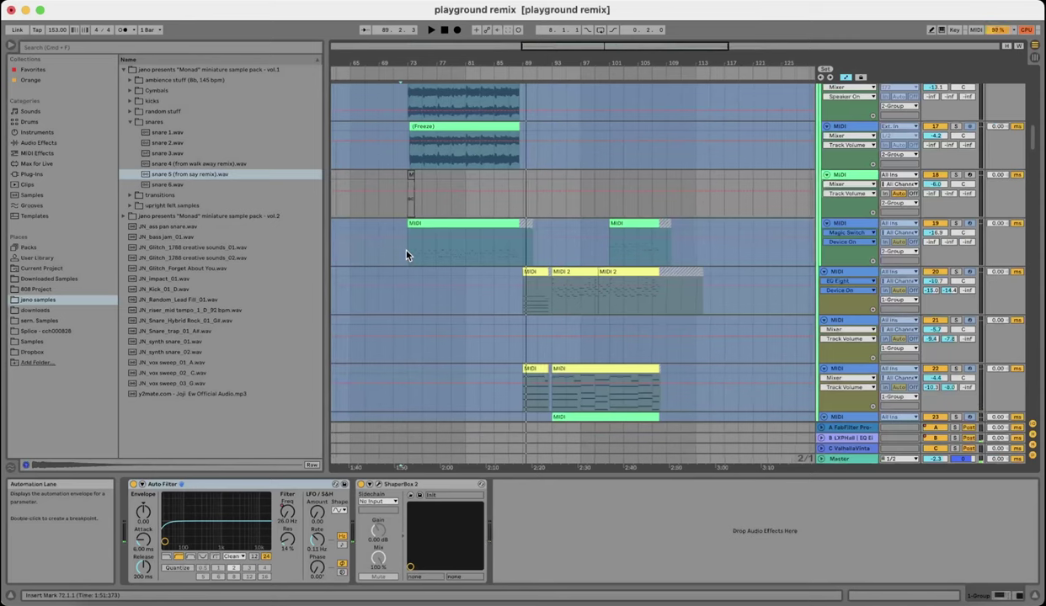
scroll(425, 241, "down", 1)
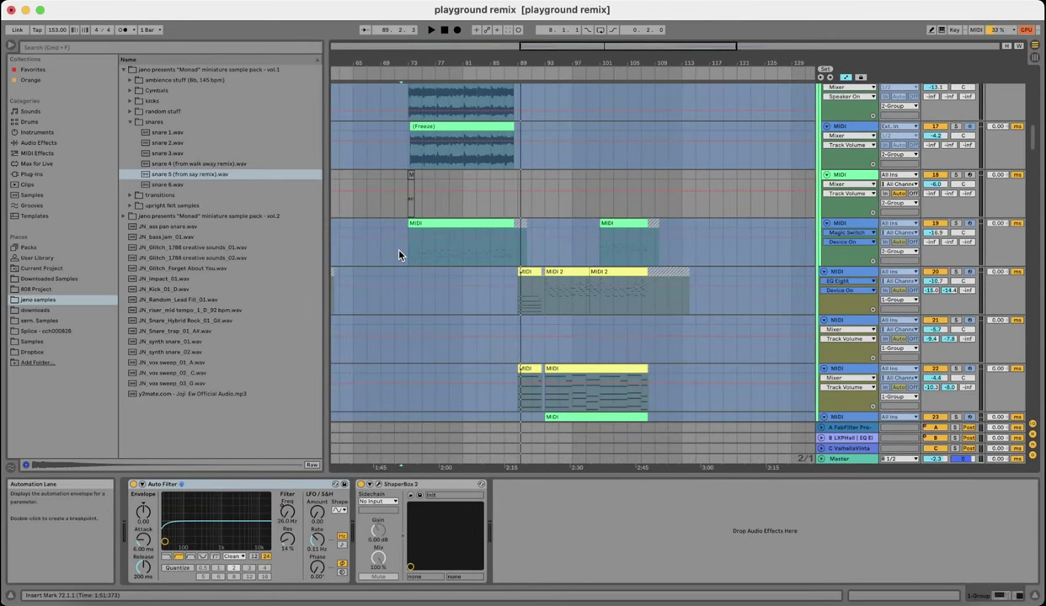
scroll(402, 254, "up", 10)
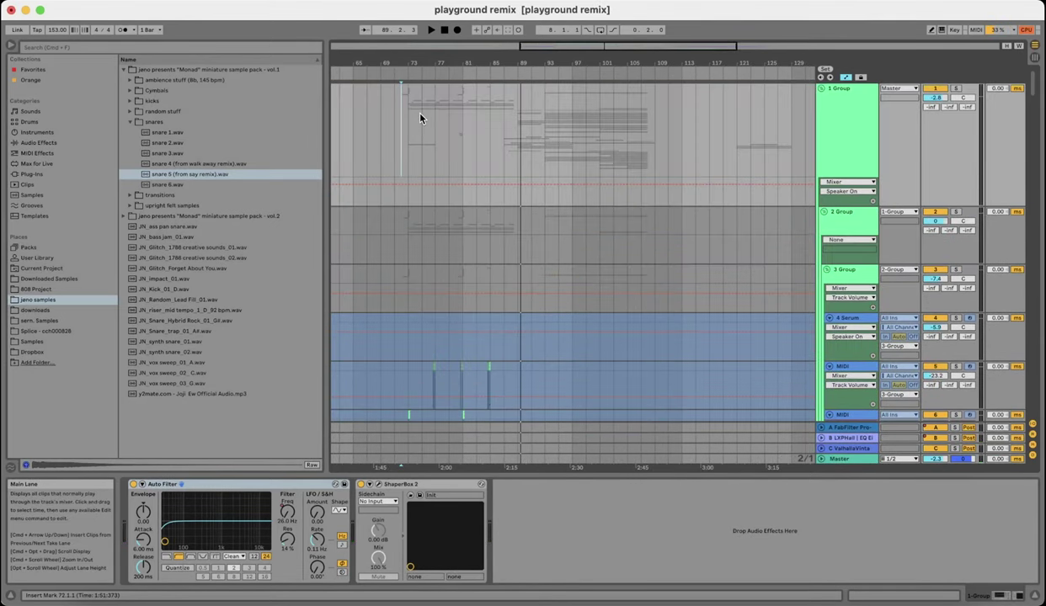
- Play the second verse from its start and look through the layers of 3 Group and 2 Group
key("space")
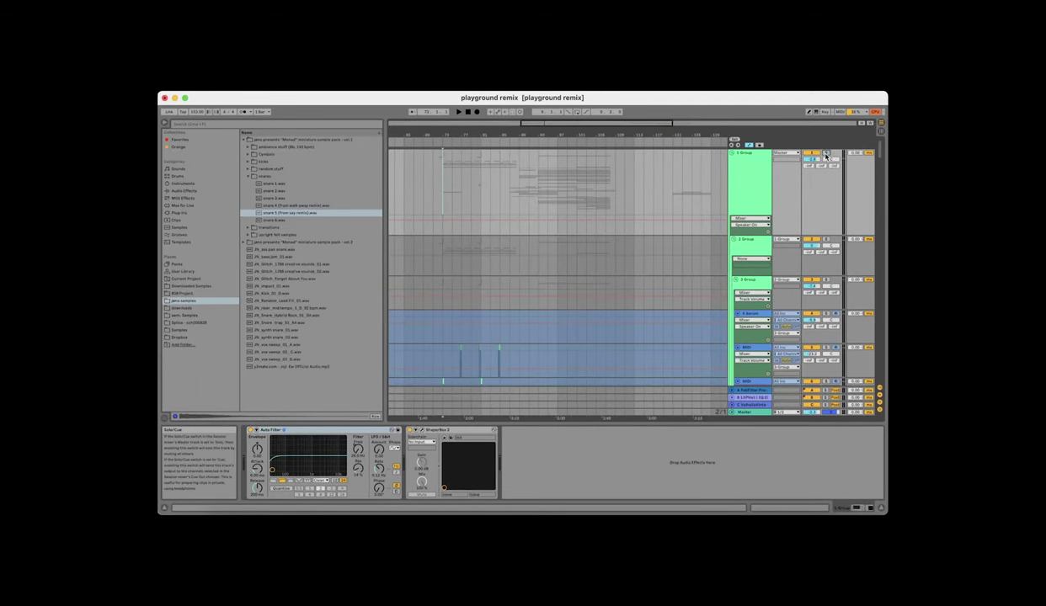
scroll(500, 217, "down", 10)
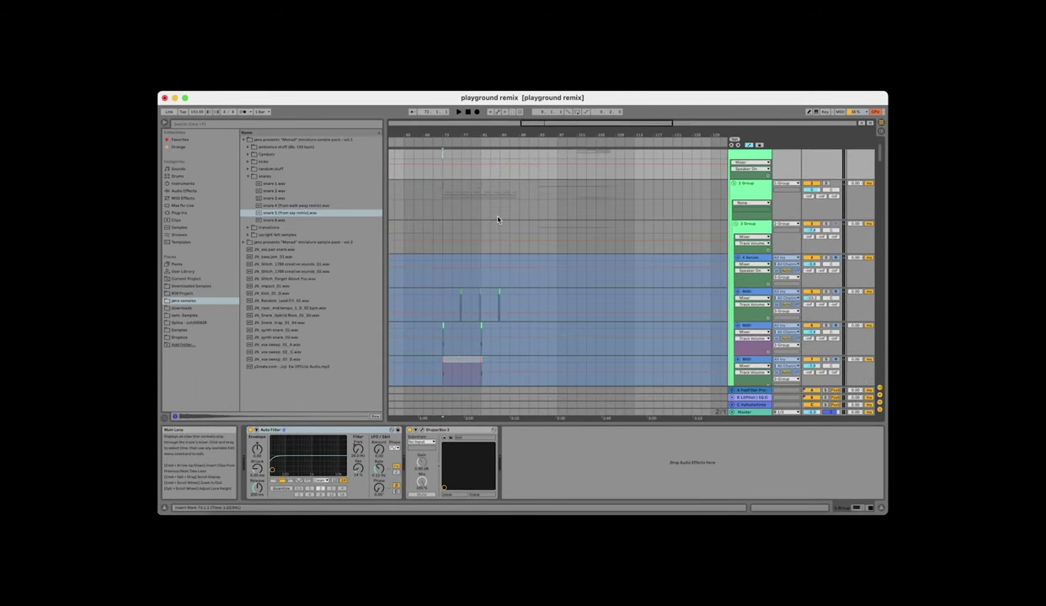
key("space")
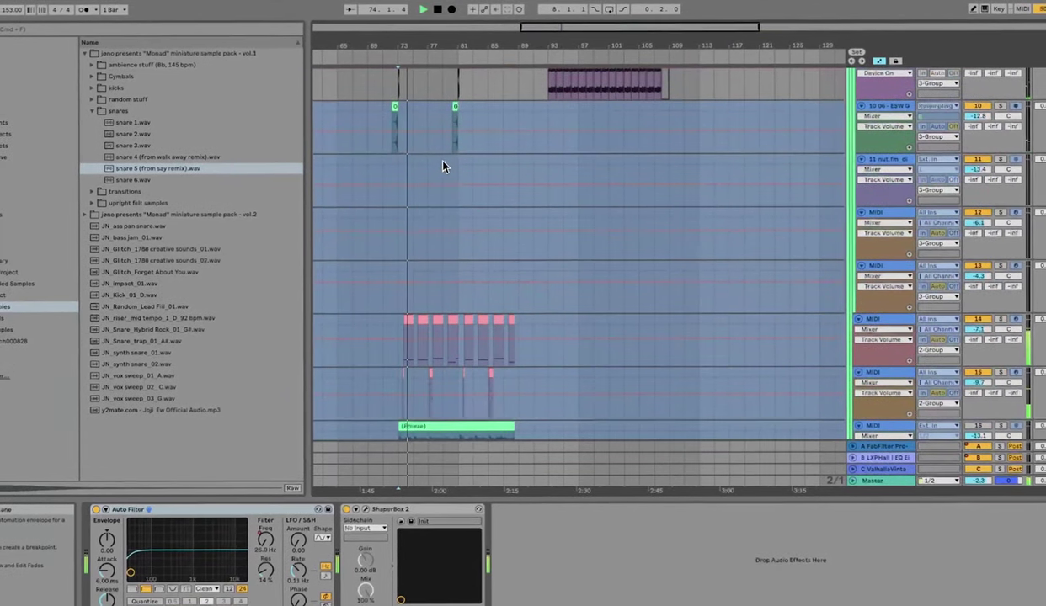
scroll(434, 160, "down", 5)
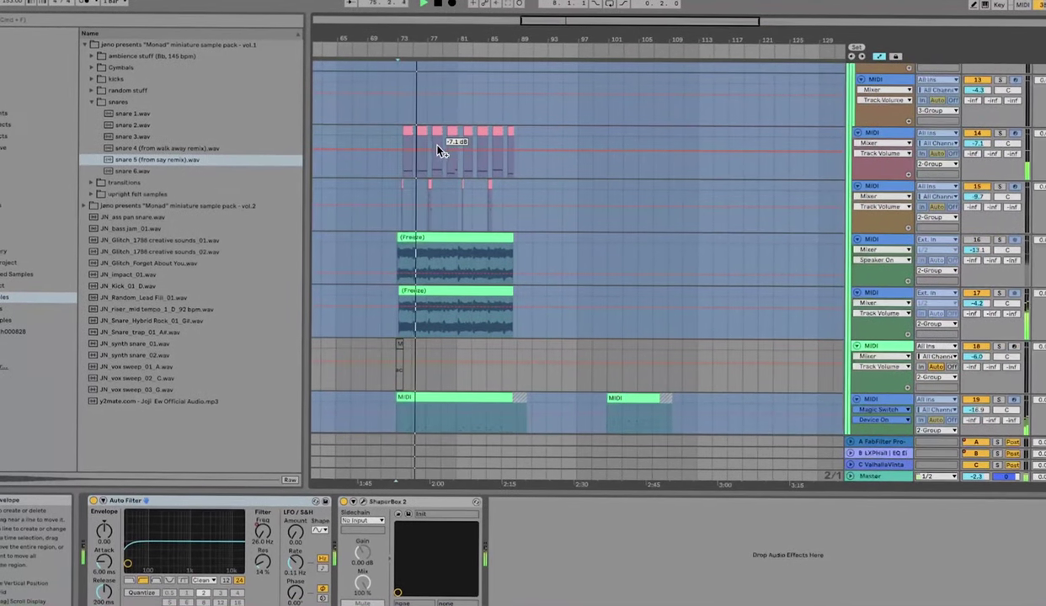
scroll(435, 154, "down", 3)
scroll(397, 180, "up", 5)
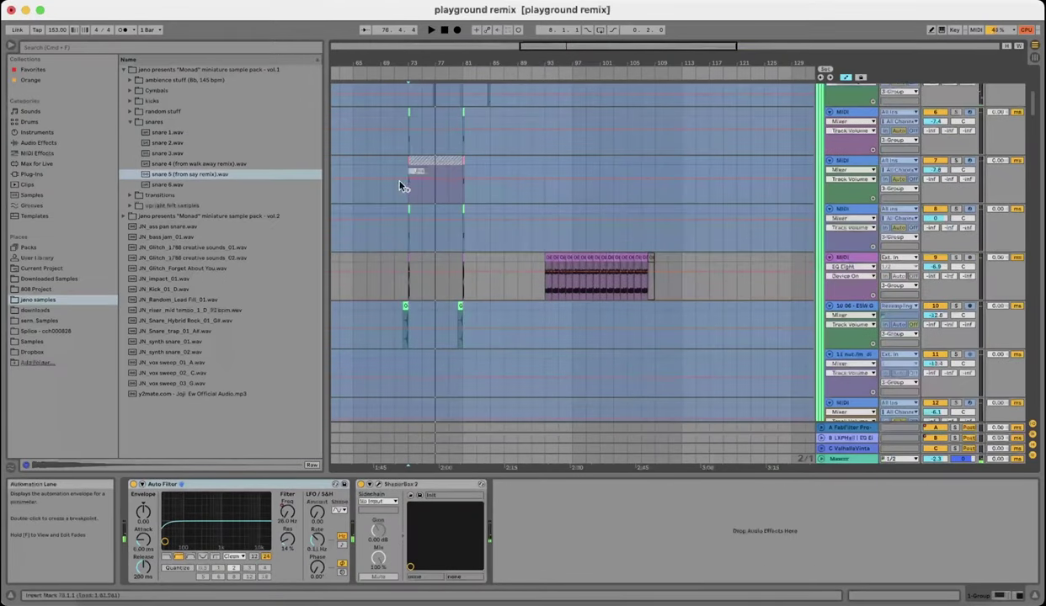
- Examine the short layered hits on tracks 5 to 10 and set the insert marker at bar 73 on track 7
scroll(404, 214, "up", 5)
scroll(416, 252, "up", 3)
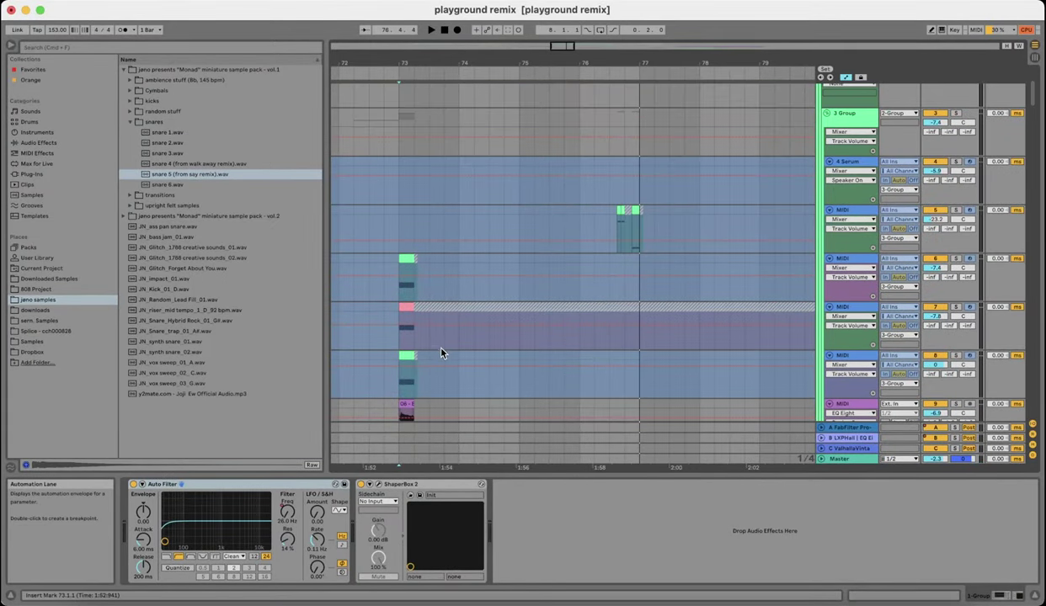
scroll(441, 351, "down", 3)
scroll(407, 217, "down", 3)
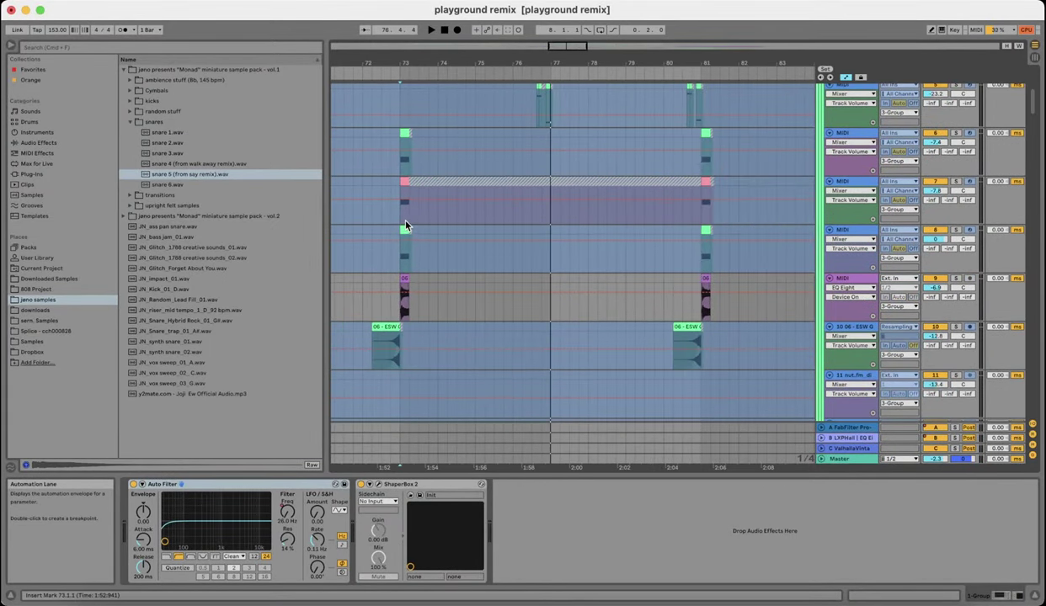
left_click(400, 221)
scroll(404, 222, "down", 6)
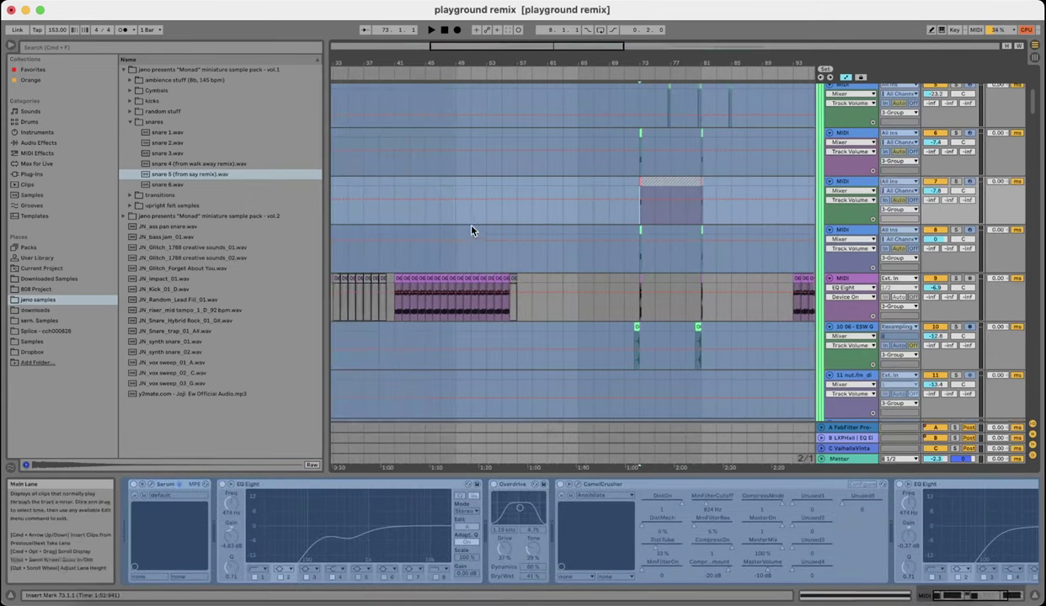
scroll(622, 236, "down", 4)
scroll(582, 235, "up", 6)
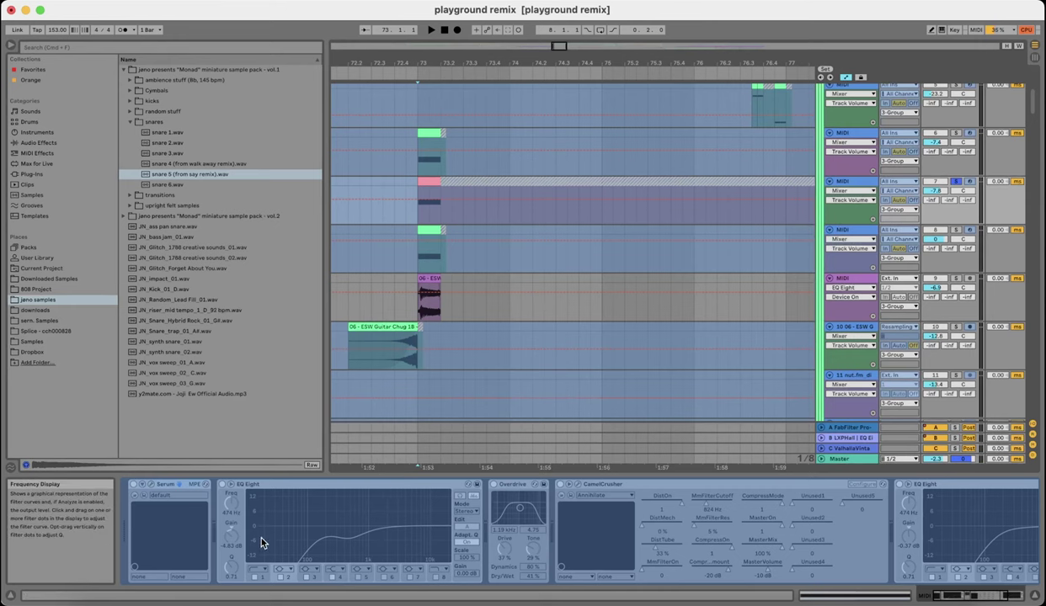
- Select MIDI track 7, examine its Serum patch's oscillator and FX pages, and hide the plug-in window
left_click(852, 183)
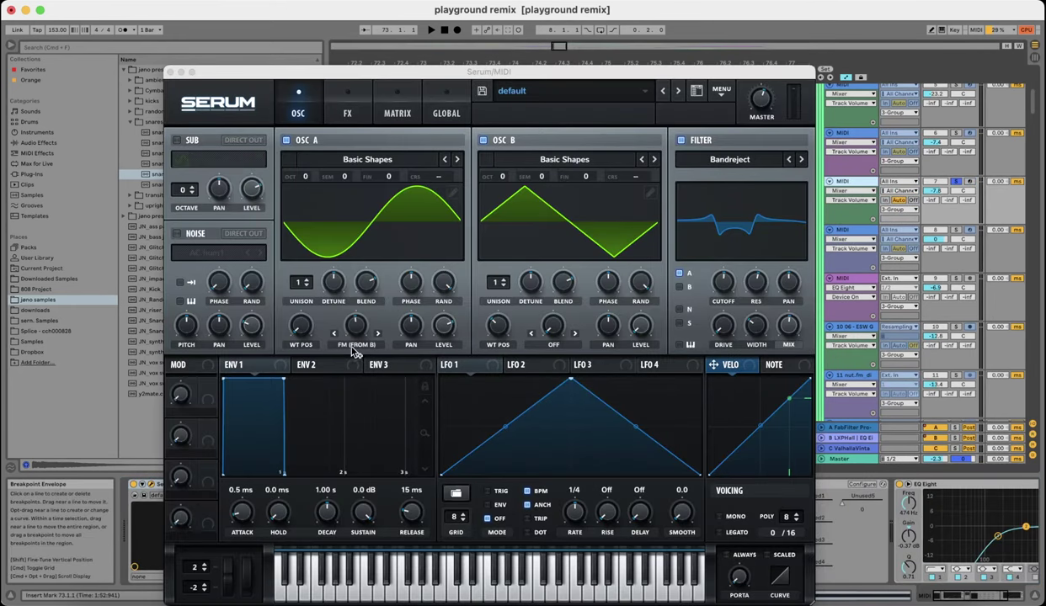
left_click(351, 114)
key("super+alt+p")
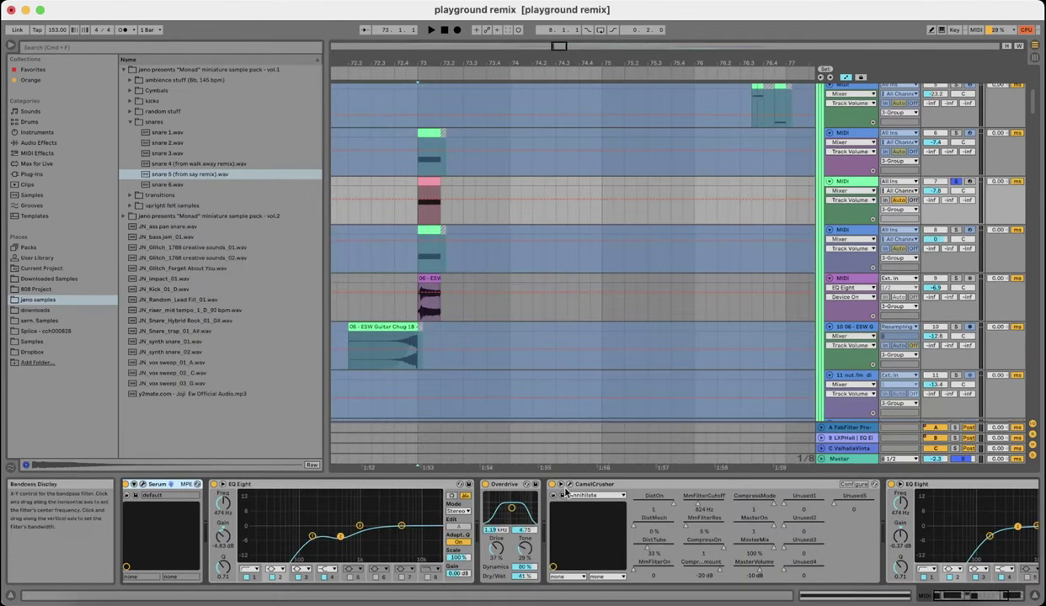
- Examine track 7's Overdrive, CamelCrusher and EQ Eight effects and play its soloed hit from bar 73
scroll(752, 521, "right", 5)
scroll(789, 147, "up", 3)
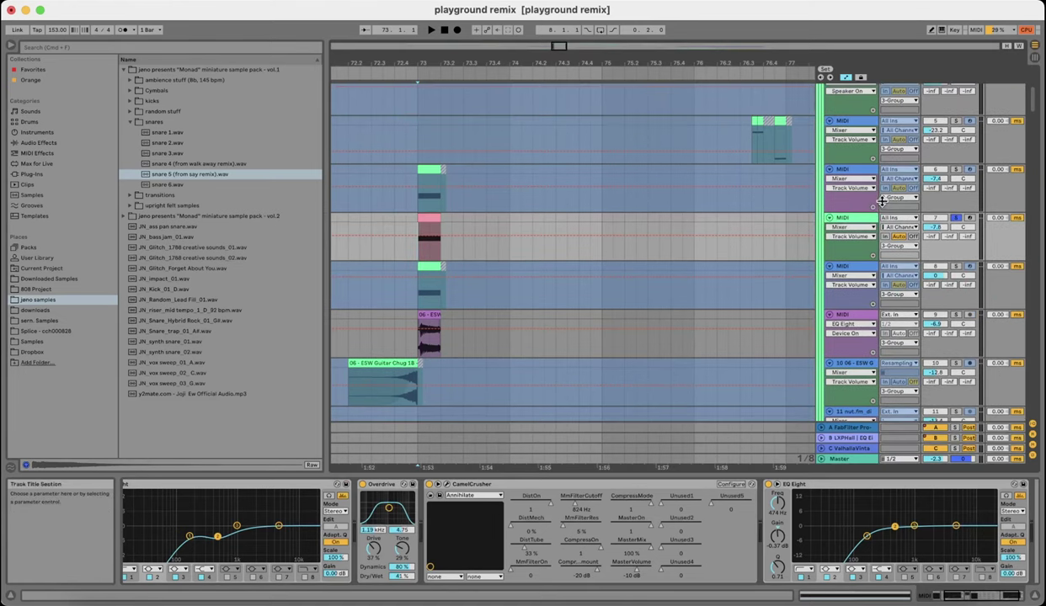
key("space")
key("space")
- Look through the ESW Guitar Chug, bass and neighbouring layers around bars 73 to 81
scroll(459, 239, "down", 5)
scroll(460, 238, "down", 3)
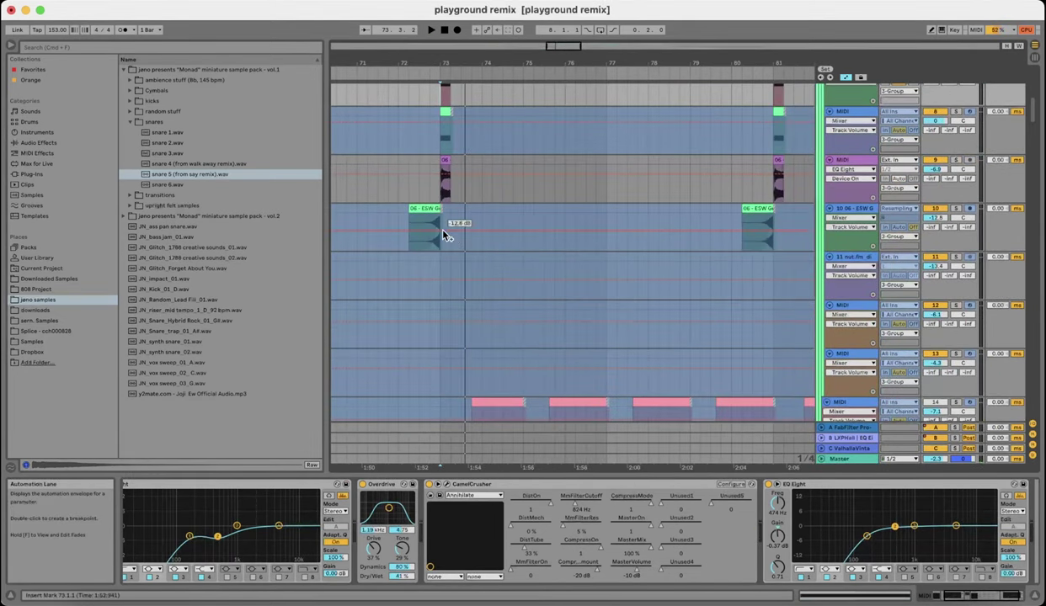
scroll(438, 237, "up", 4)
scroll(420, 232, "down", 4)
scroll(424, 227, "up", 6)
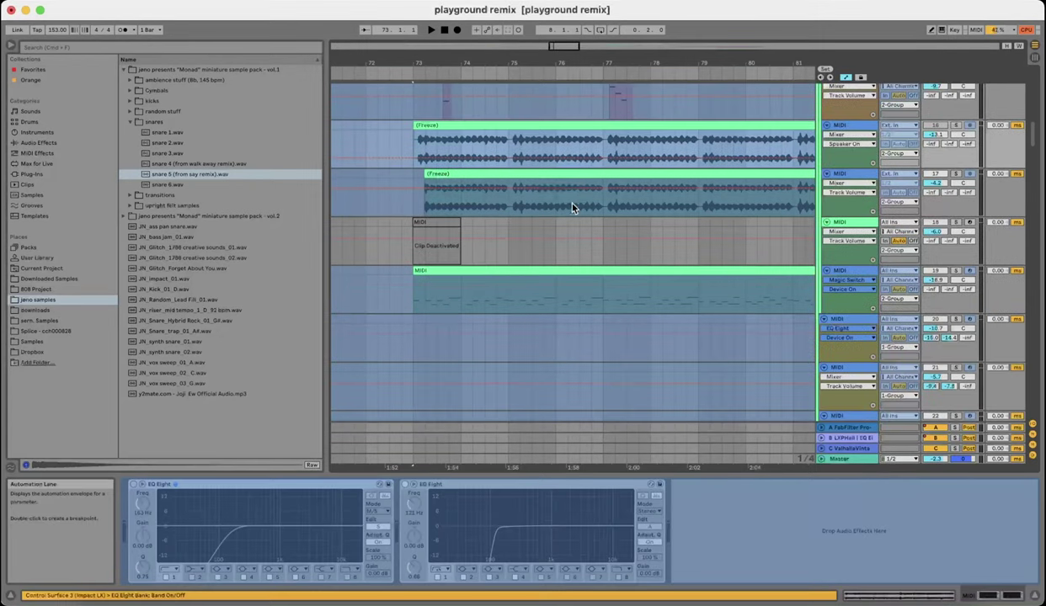
- Select the frozen clip on track 17 and play it soloed from bar 73
left_click(465, 173)
key("space")
key("minus")
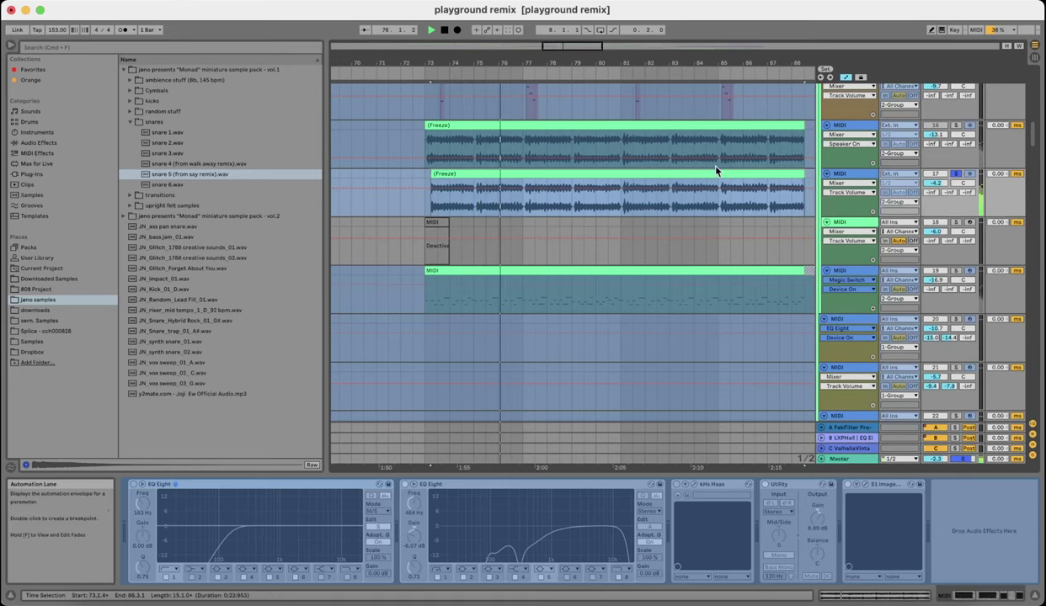
- Stop playback and examine the waveform and start of track 17's frozen clip around bar 73
key("space")
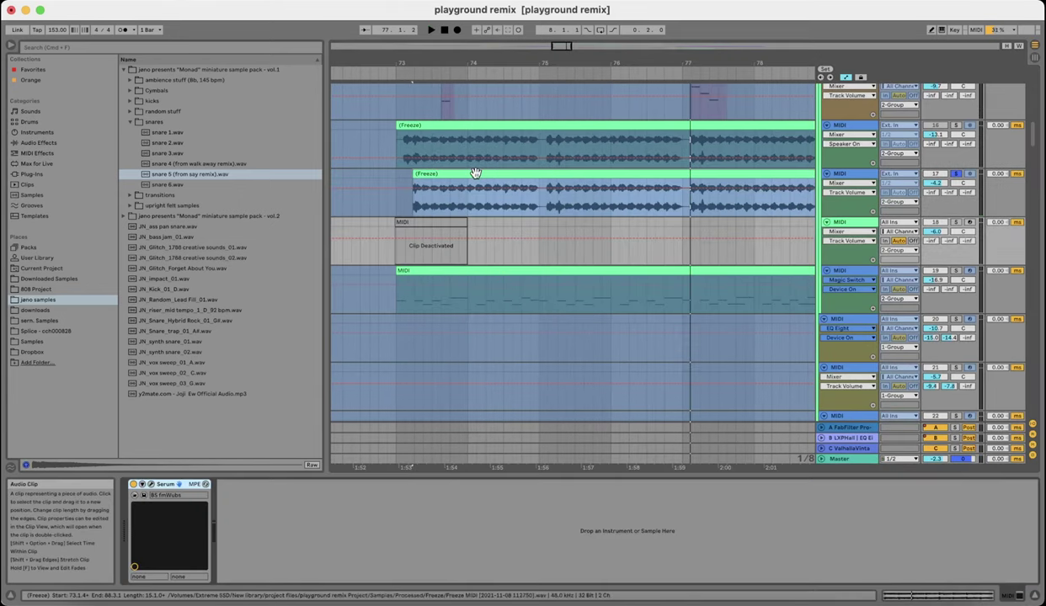
double_click(476, 174)
scroll(428, 202, "up", 5)
scroll(495, 211, "up", 2)
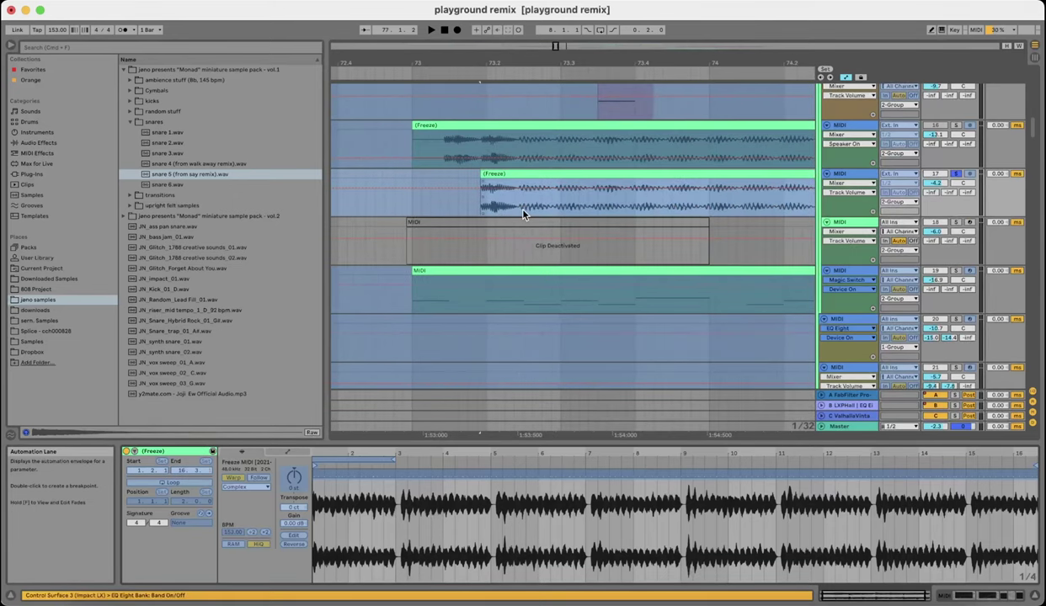
scroll(525, 208, "up", 4)
scroll(528, 210, "down", 10)
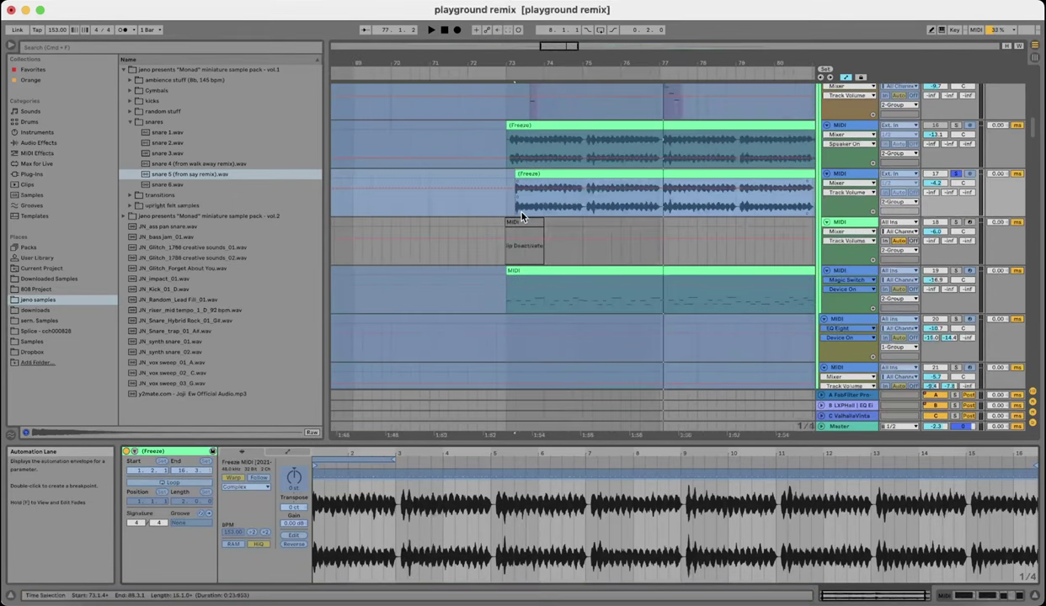
- Examine the BS_fmWubs Serum patch on track 18, covering LFO 1's modulation targets and the FX page, and close the plug-in window
double_click(849, 174)
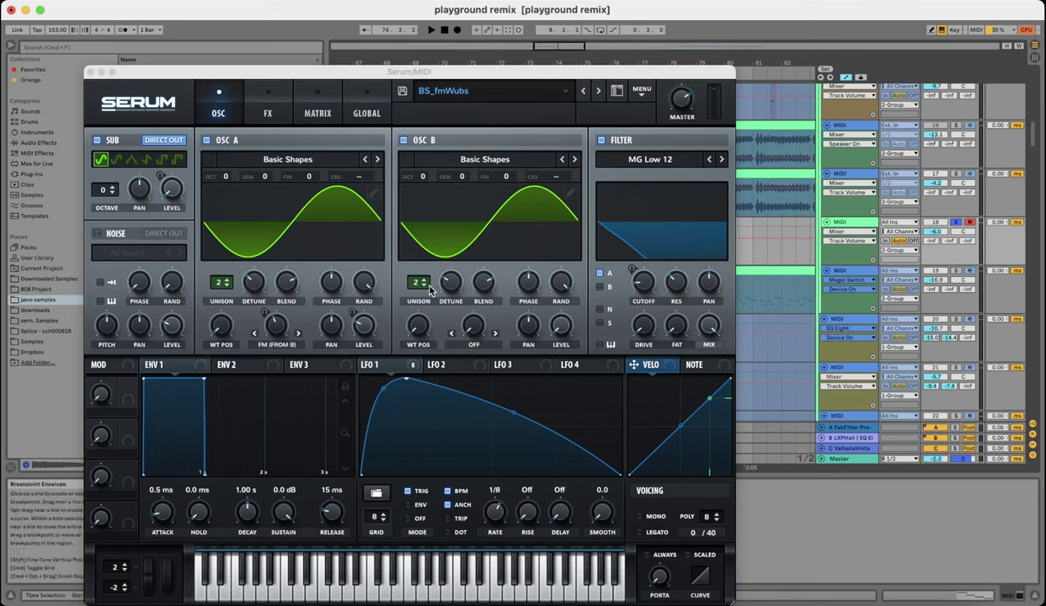
left_click(274, 336)
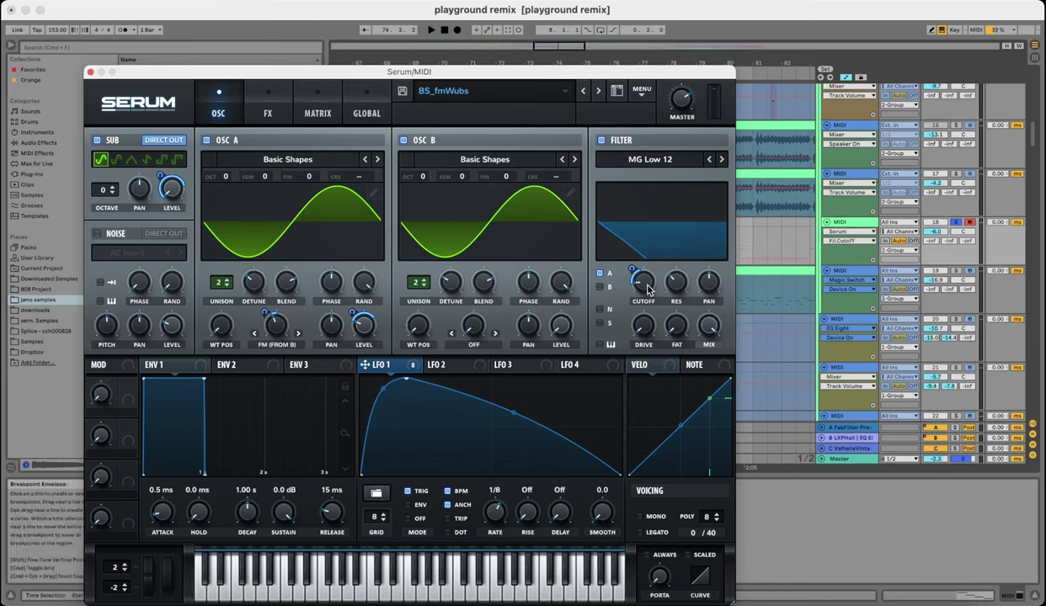
left_click(258, 106)
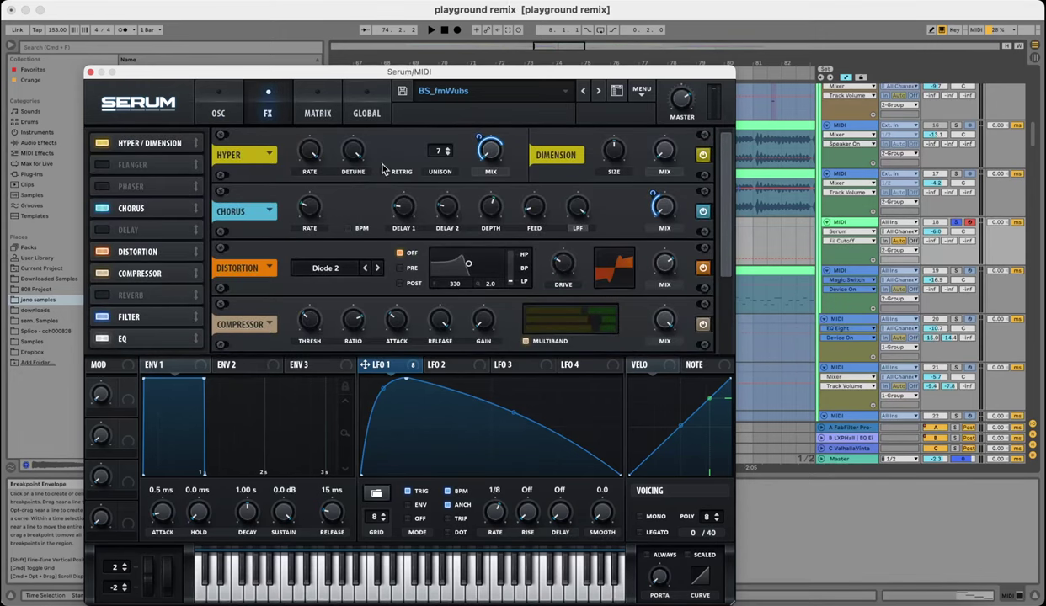
mouse_move(727, 184)
left_mouse_down()
mouse_move(734, 306)
mouse_move(715, 173)
left_mouse_up()
left_click(218, 93)
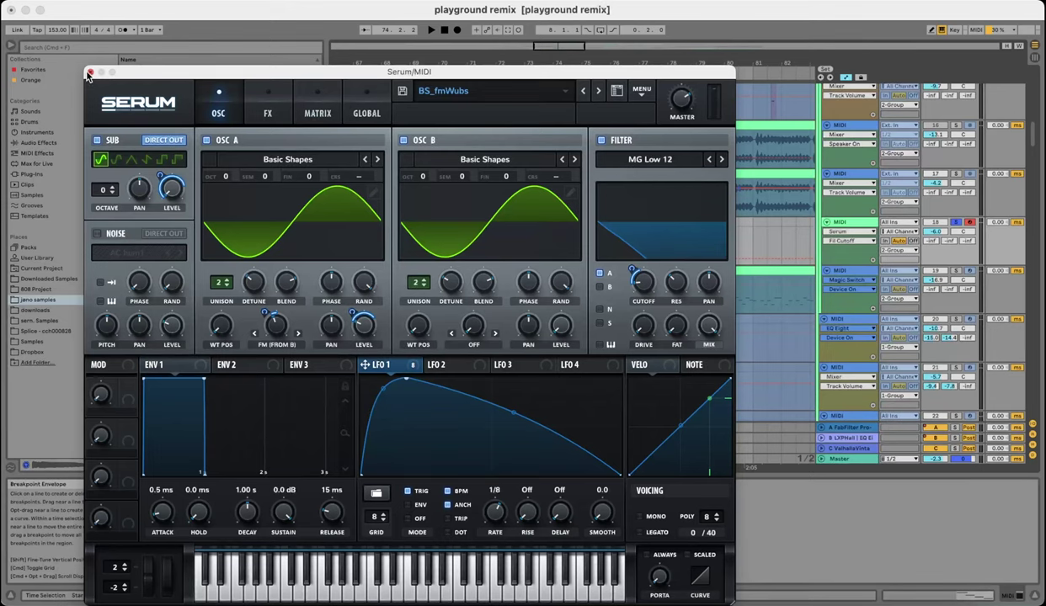
left_click(89, 73)
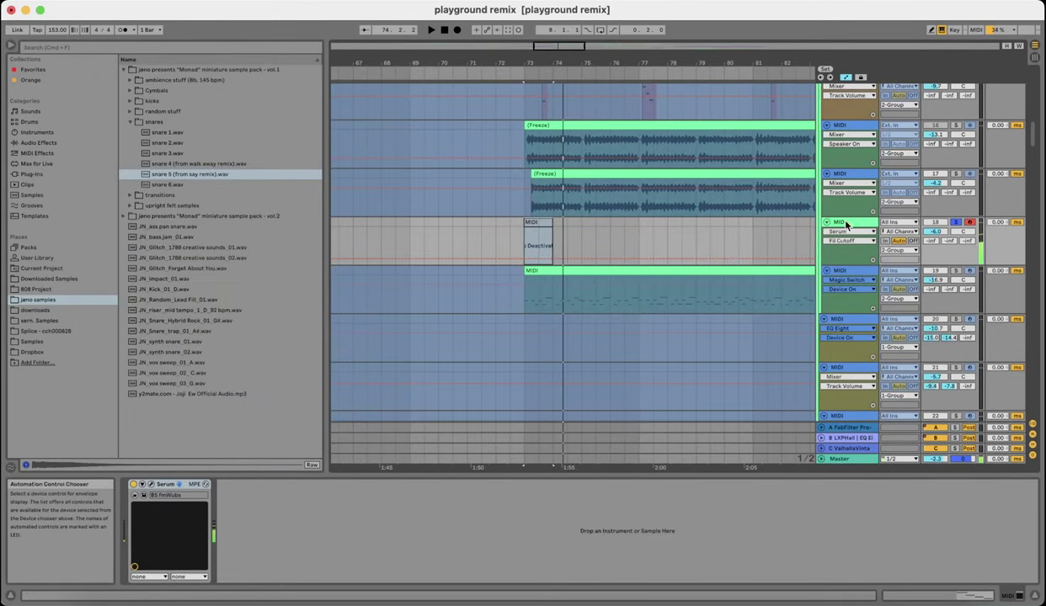
- Solo track 19 and play its MIDI clip from bar 73
scroll(708, 234, "up", 3)
scroll(730, 236, "down", 3)
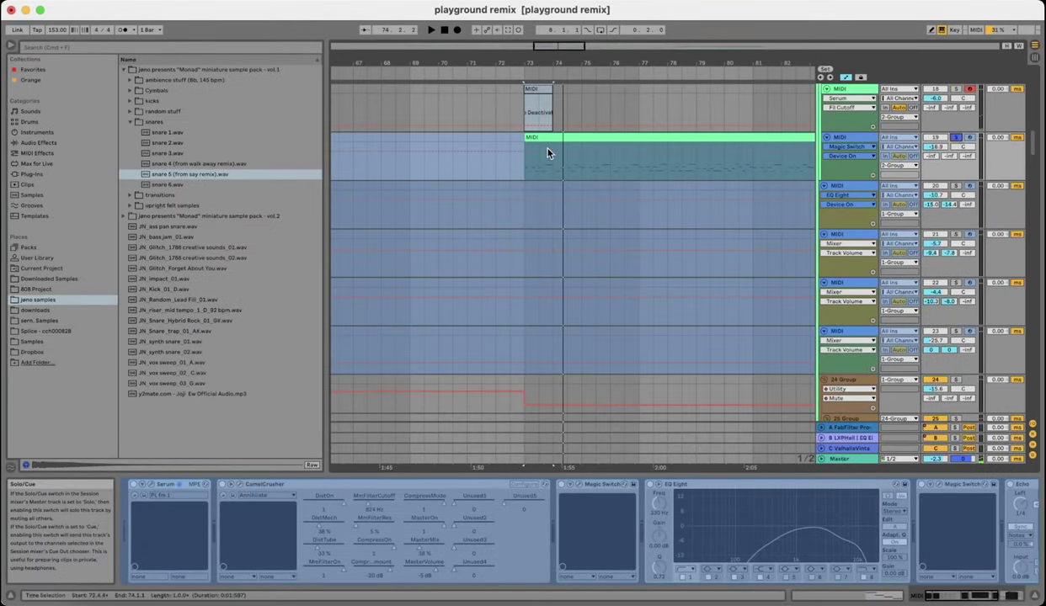
left_click(550, 137)
key("space")
scroll(695, 218, "down", 3)
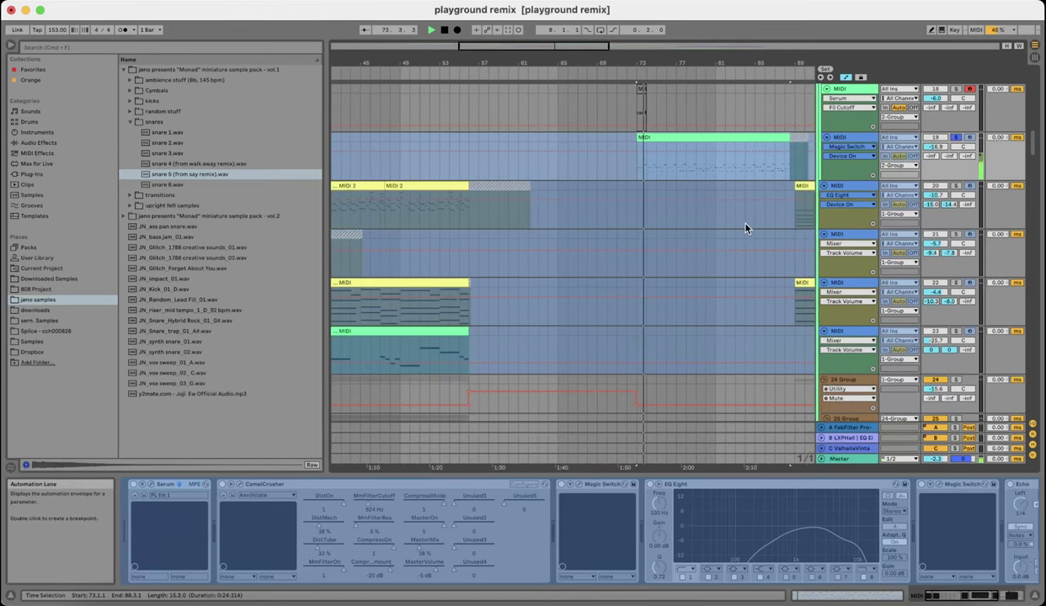
scroll(583, 226, "up", 3)
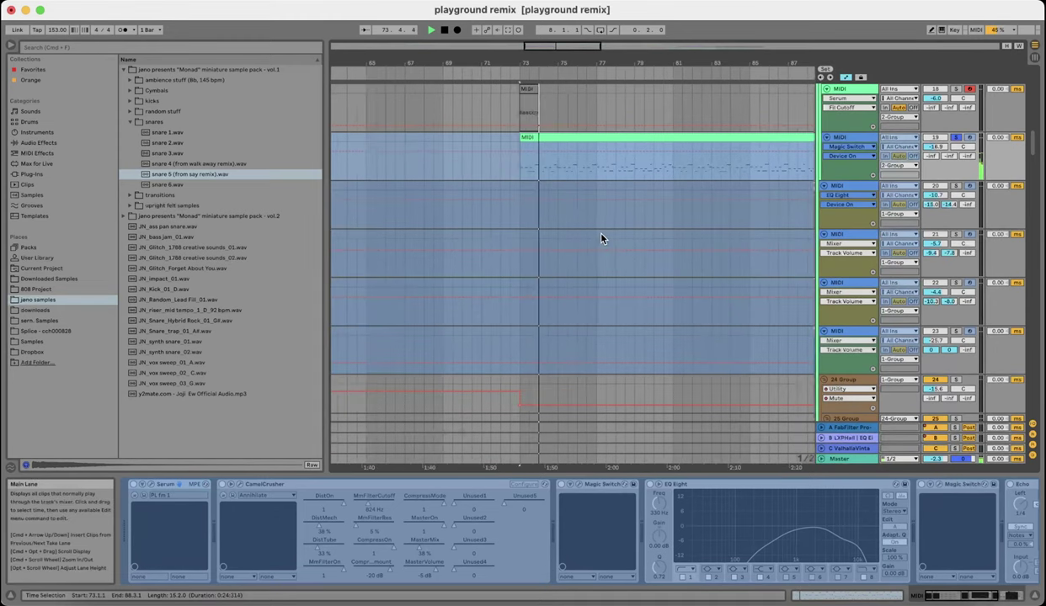
- Unfreeze track 19, look through its device chain up to Echo, and switch off the effects following Serum
right_click(852, 139)
left_click(873, 206)
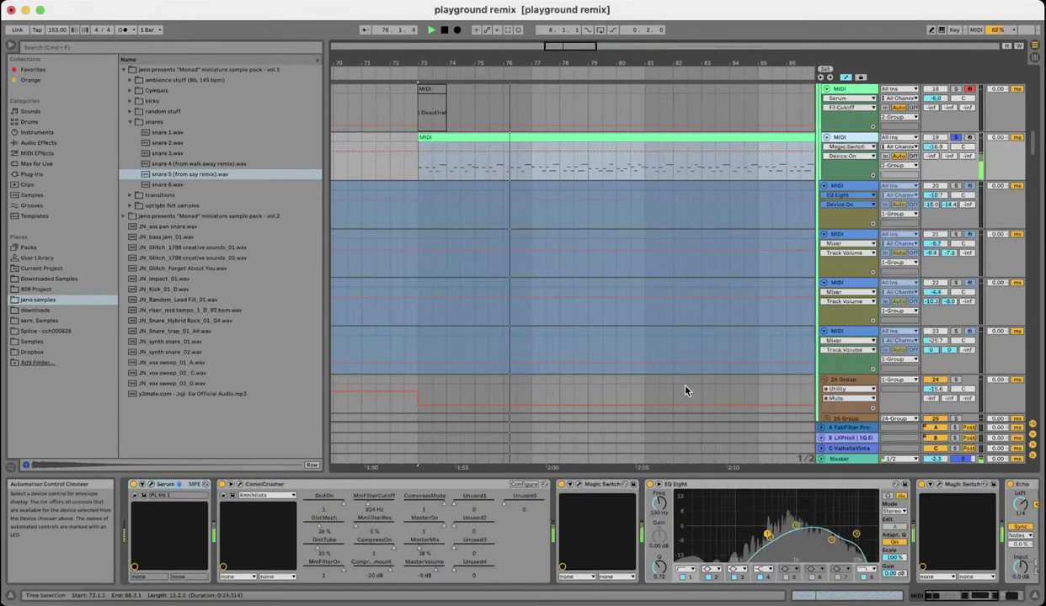
scroll(584, 279, "down", 3)
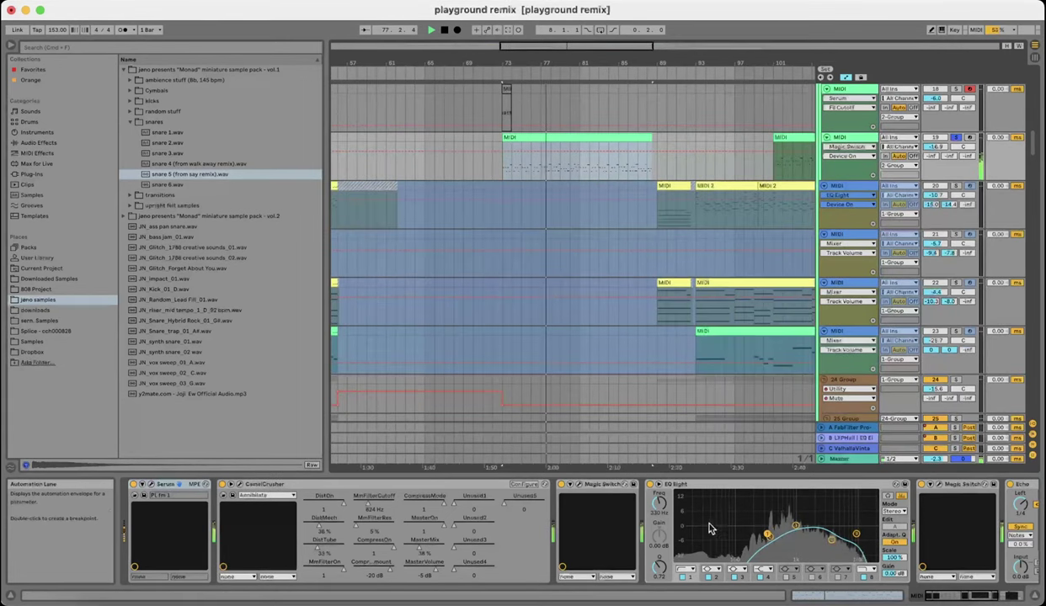
scroll(709, 531, "right", 5)
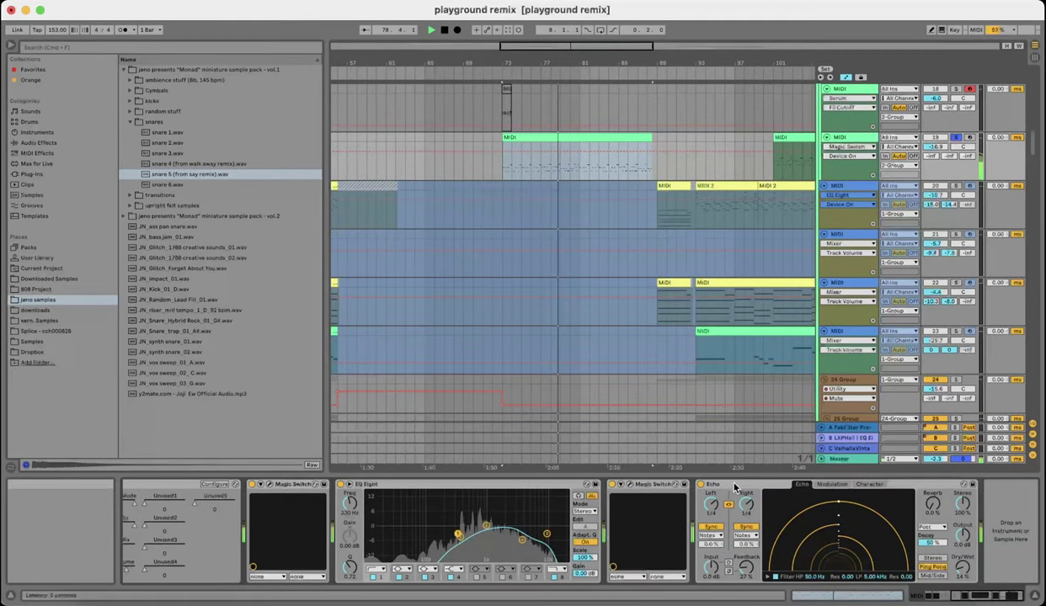
scroll(734, 488, "left", 6)
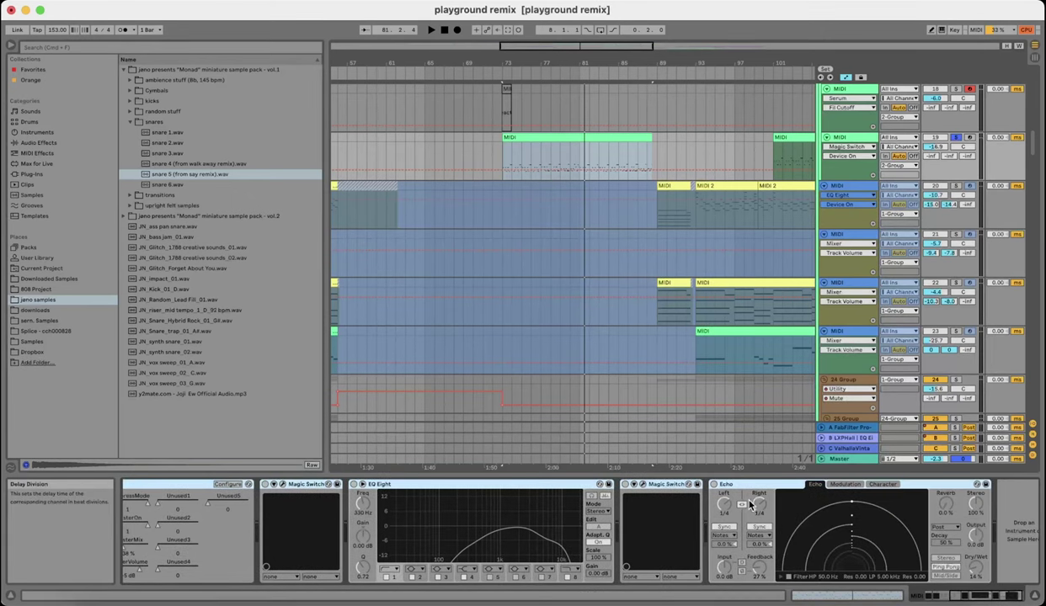
scroll(752, 505, "left", 8)
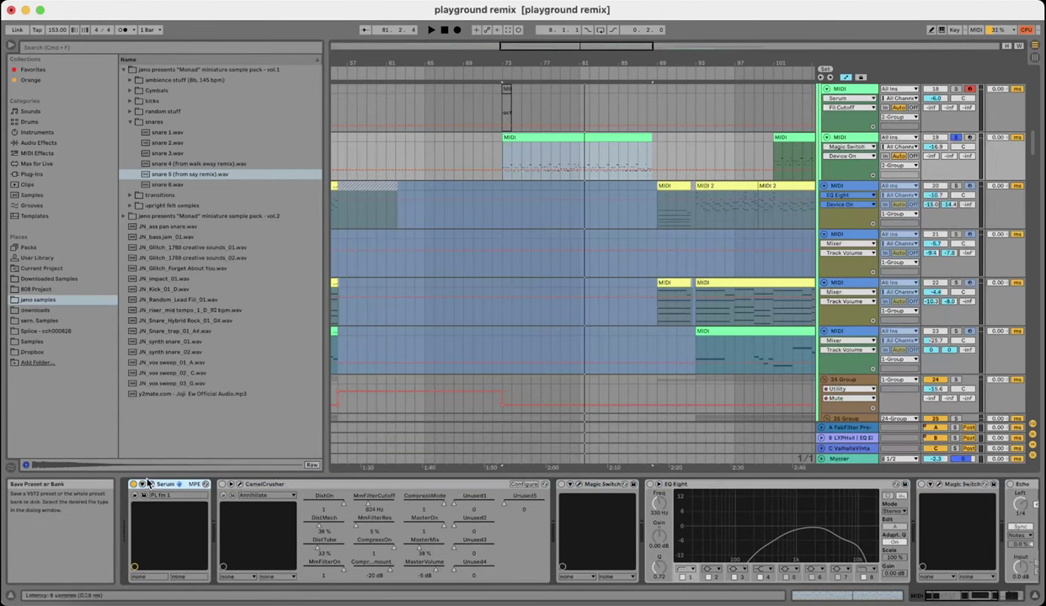
- Examine track 19's PL_fm_1 Serum patch, covering LFO 1's routing, both oscillators, the filter and the whole FX page
key("super+alt+p")
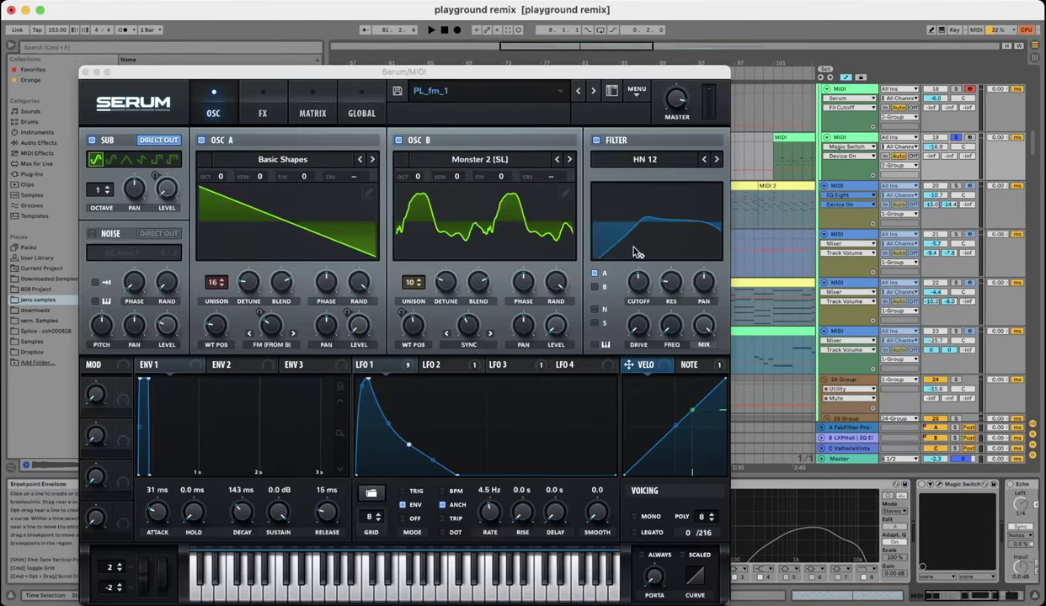
left_click(354, 231)
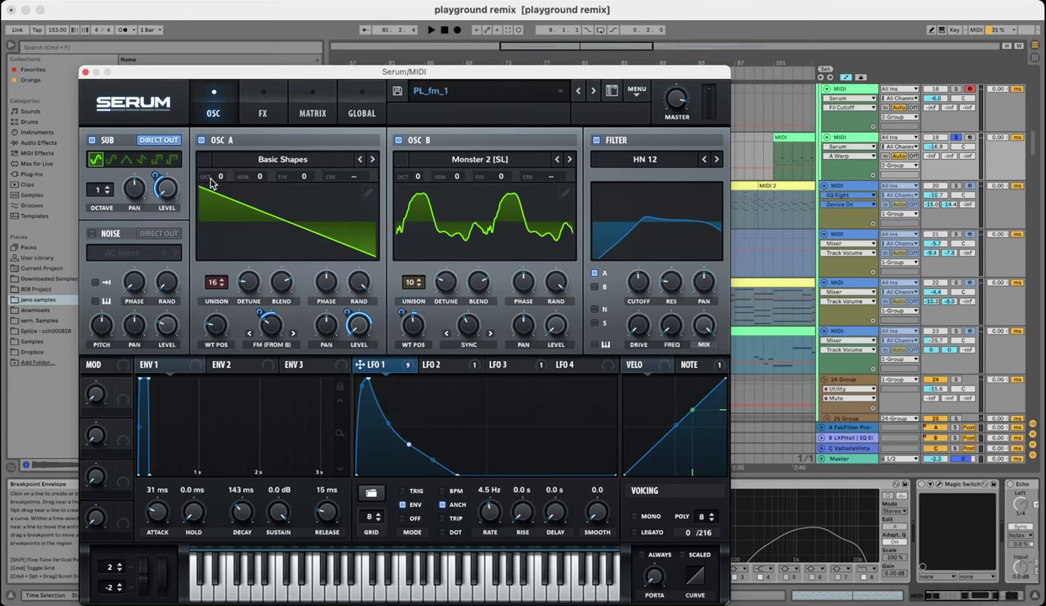
left_click(467, 163)
left_click(714, 160)
left_click(263, 110)
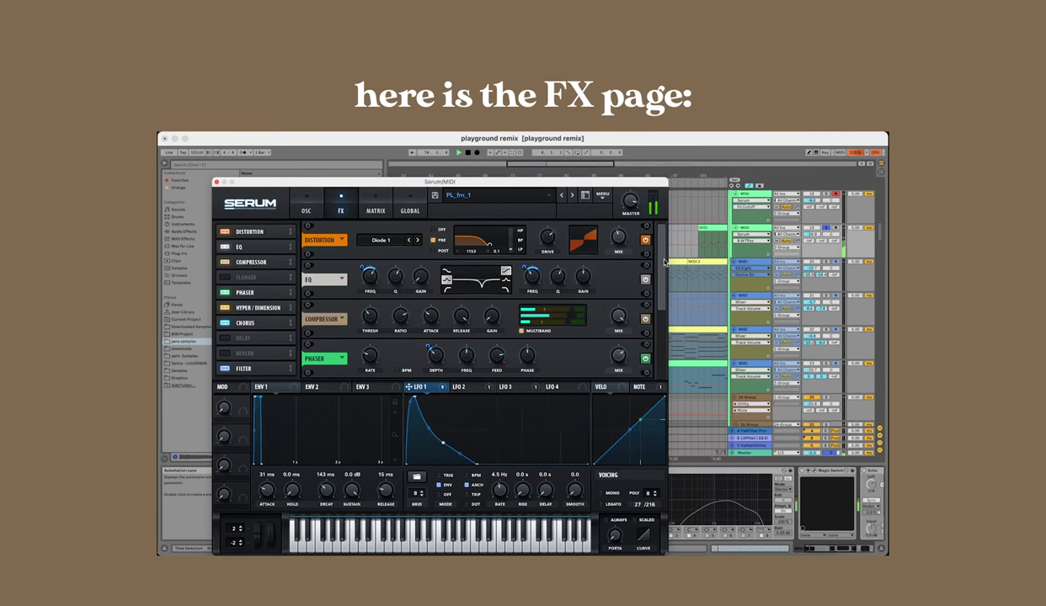
left_click_drag(665, 263, 675, 335)
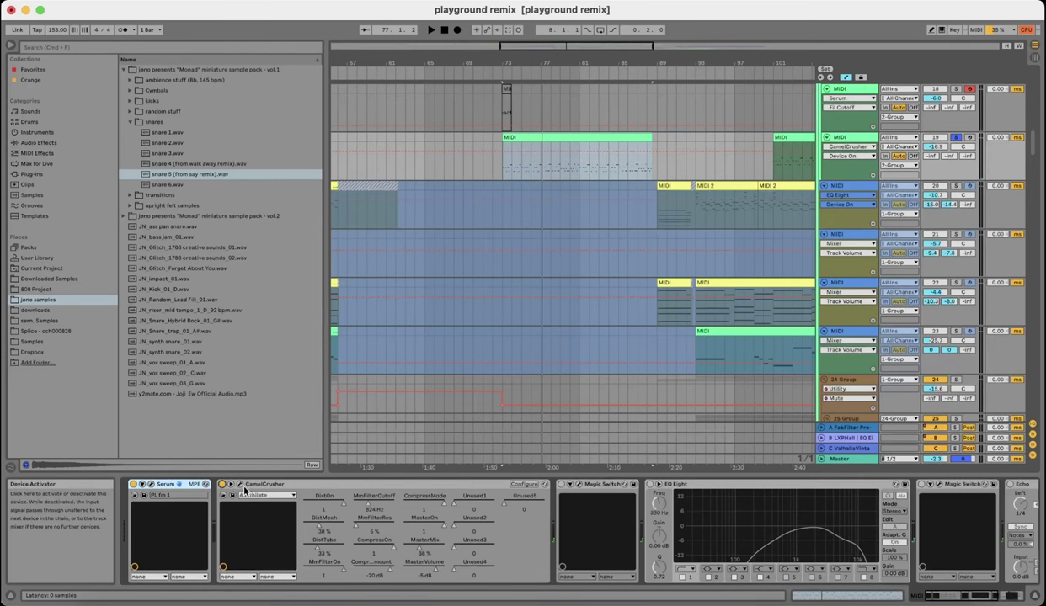
- Select CamelCrusher on track 19 and audition the clip with it from bar 73
left_click(274, 480)
scroll(494, 200, "up", 5)
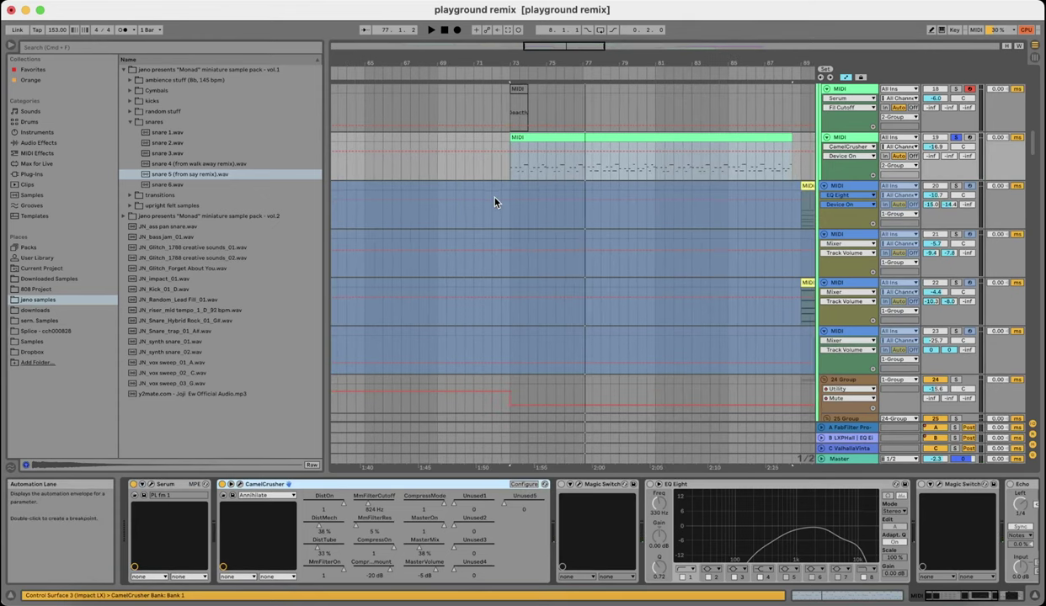
left_click(511, 174)
key("space")
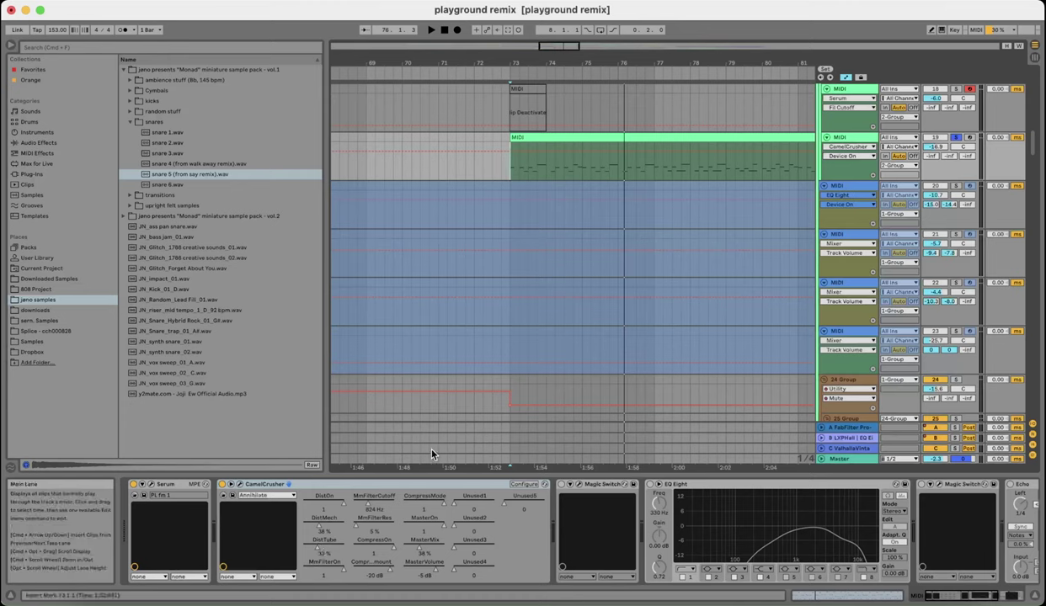
key("space")
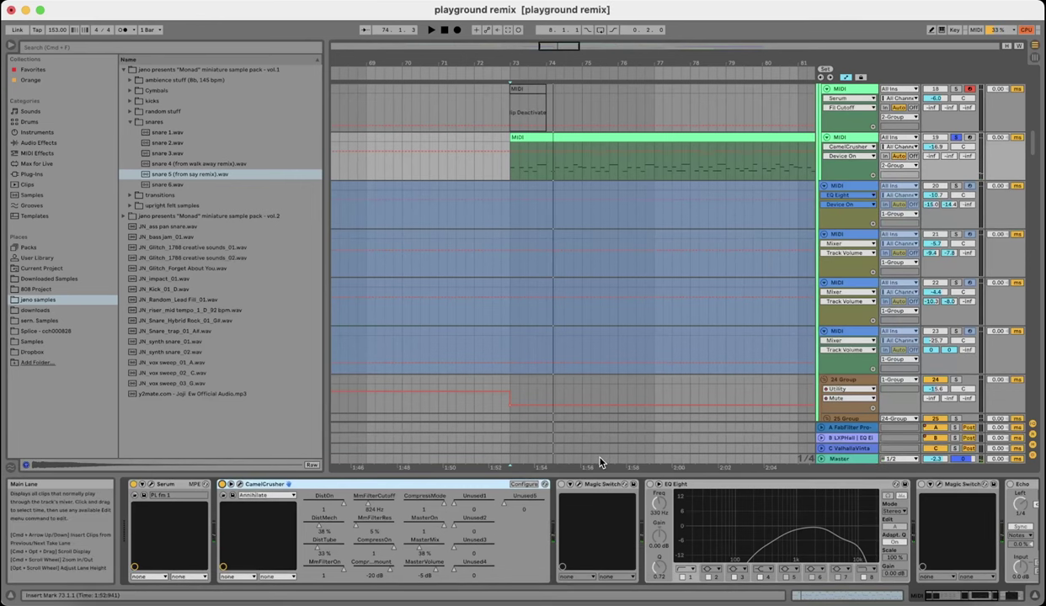
key("space")
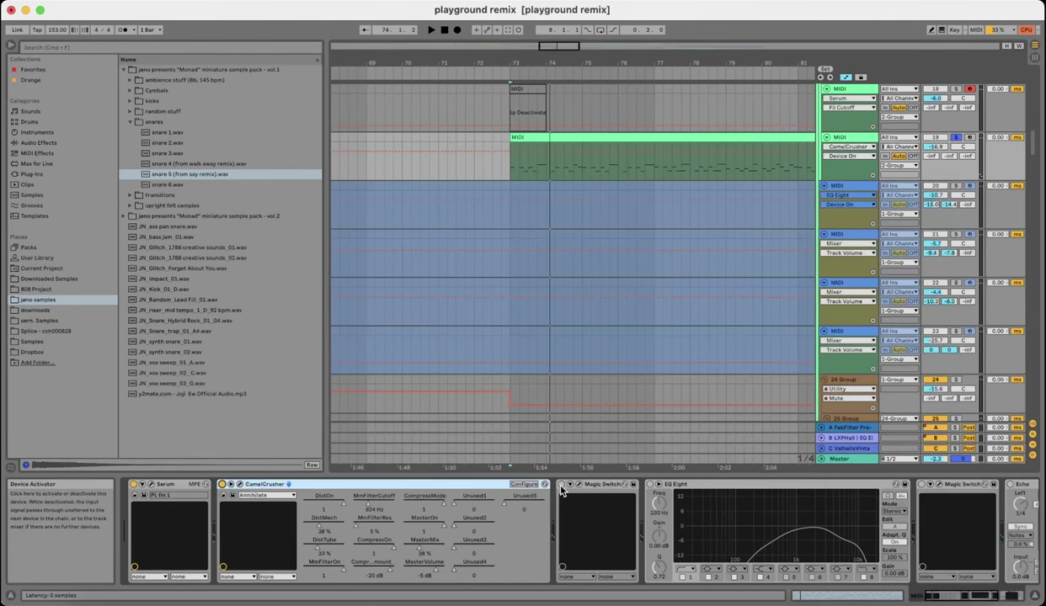
- Switch on track 19's first Magic Switch, view its plug-in window while playing from bar 73, and close the window
left_click(579, 486)
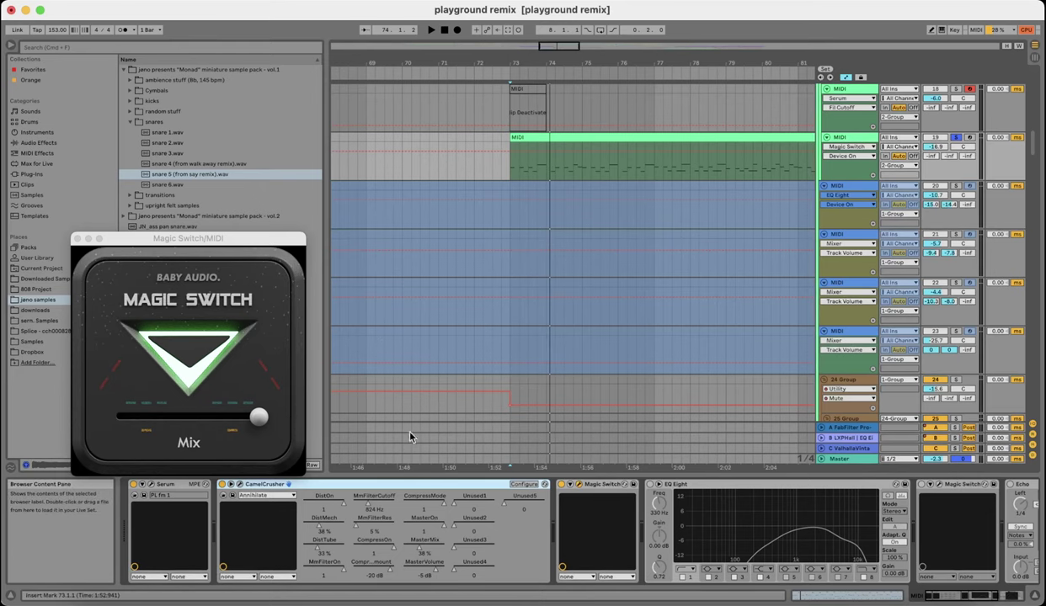
left_click_drag(272, 244, 576, 165)
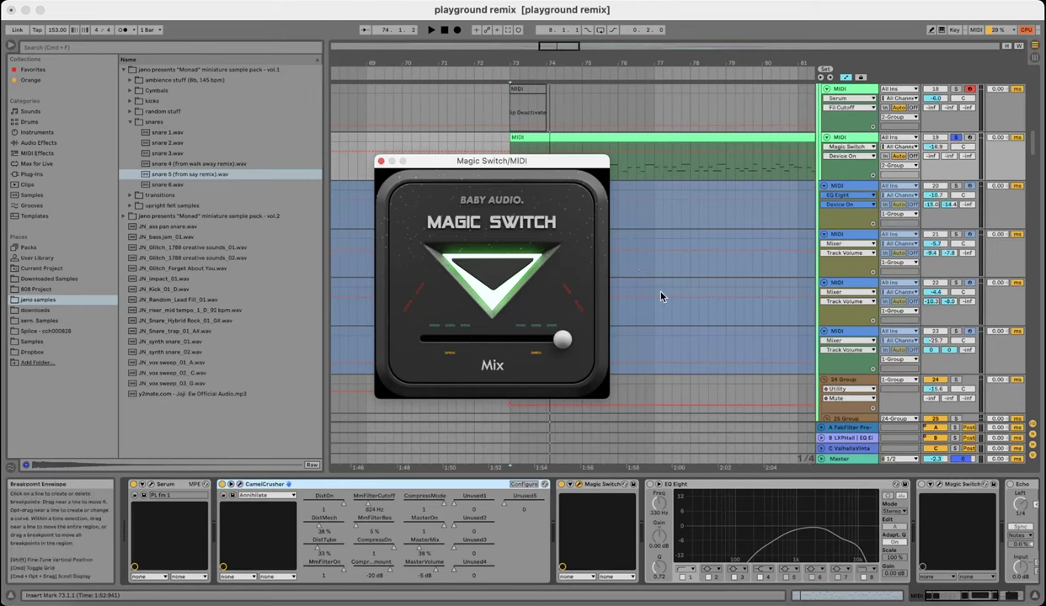
key("space")
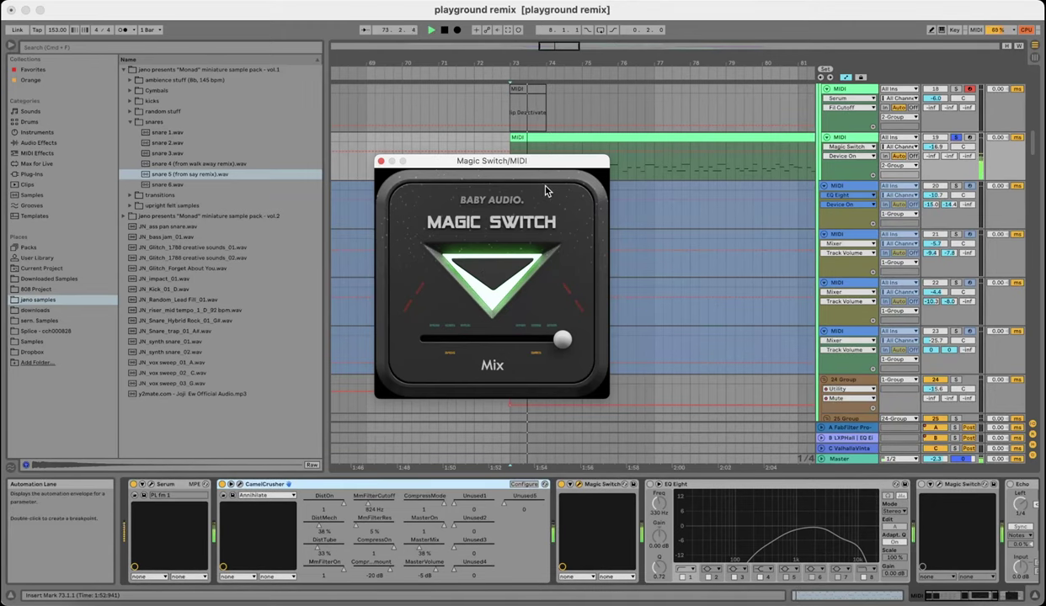
left_click(380, 161)
scroll(364, 522, "right", 5)
key("space")
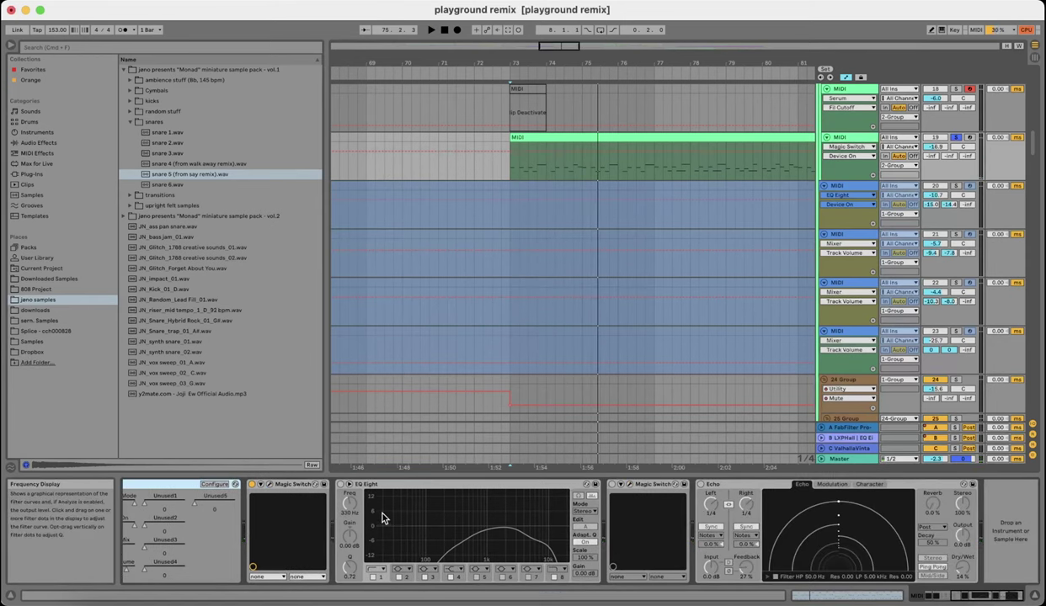
- Switch on track 19's EQ Eight and second Magic Switch, open that Magic Switch's window and audition the clip
left_click(371, 484)
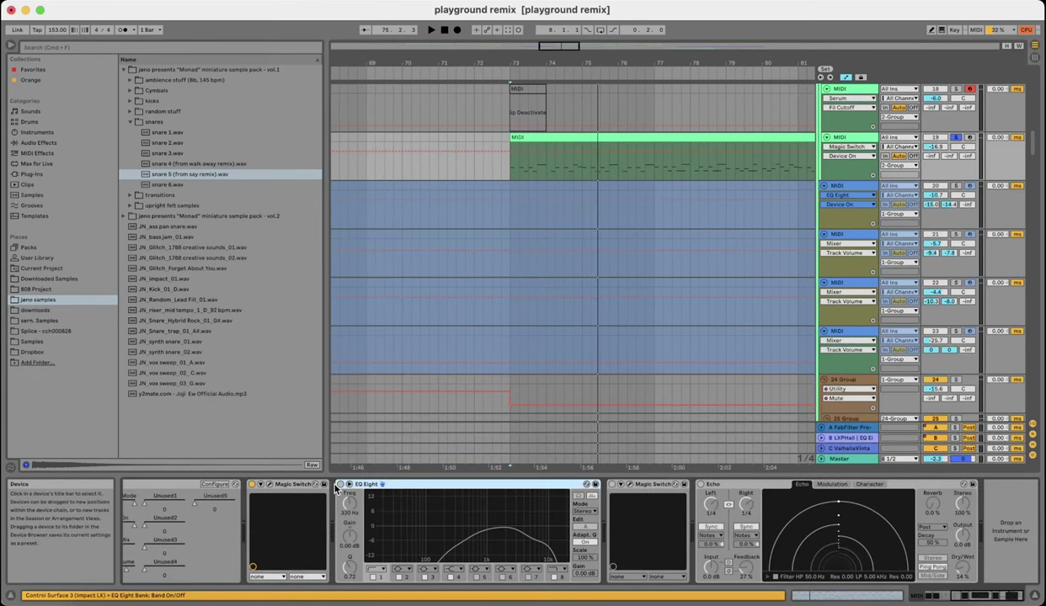
left_click(340, 485)
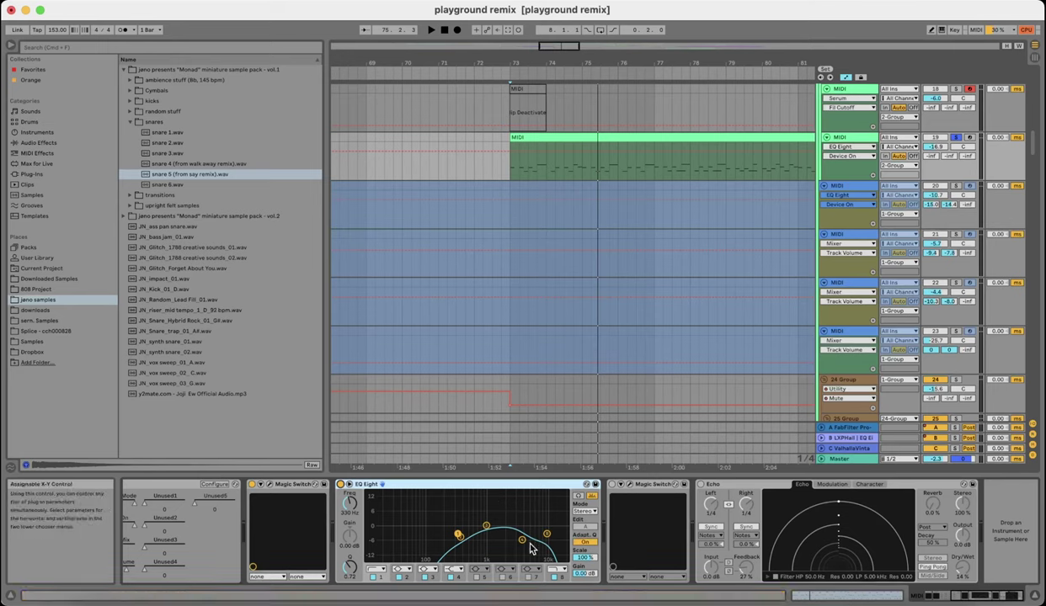
left_click(612, 484)
left_click(634, 488)
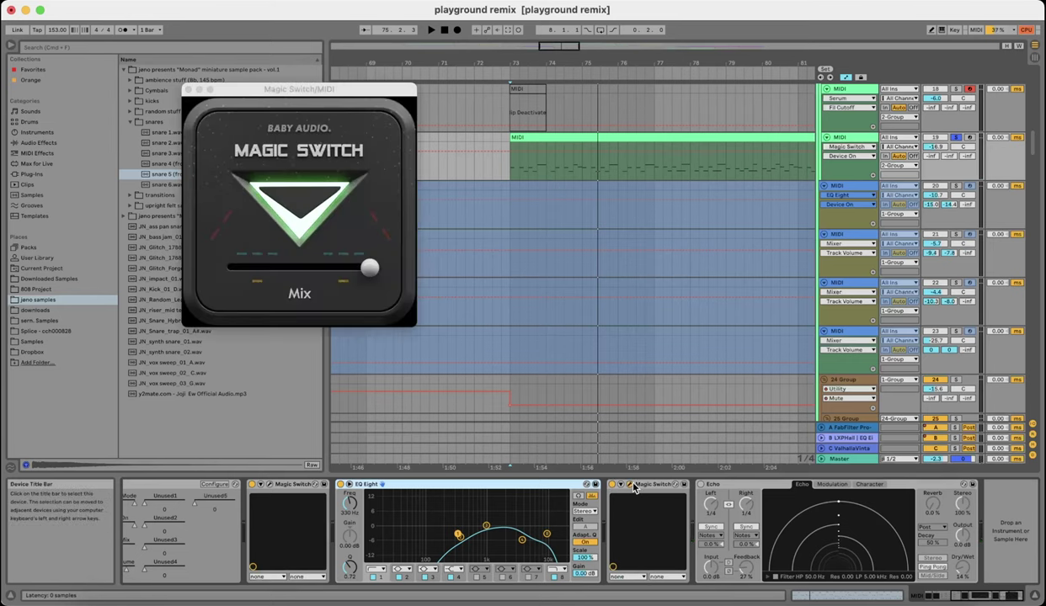
key("space")
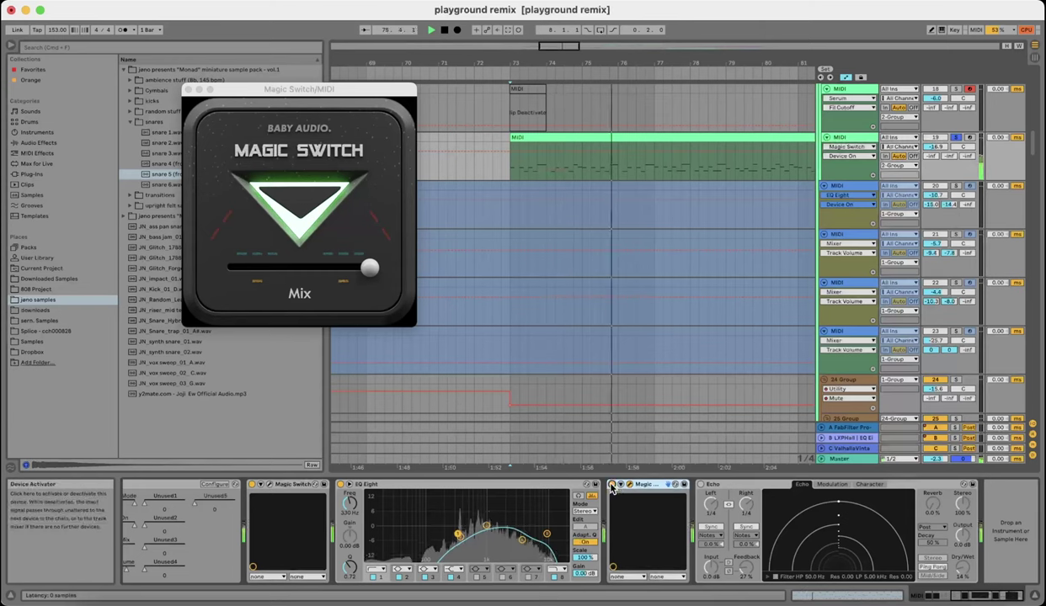
key("space")
- Switch on track 19's Echo, close the Magic Switch window, and play the clip from bar 73 with the full chain
left_click(705, 486)
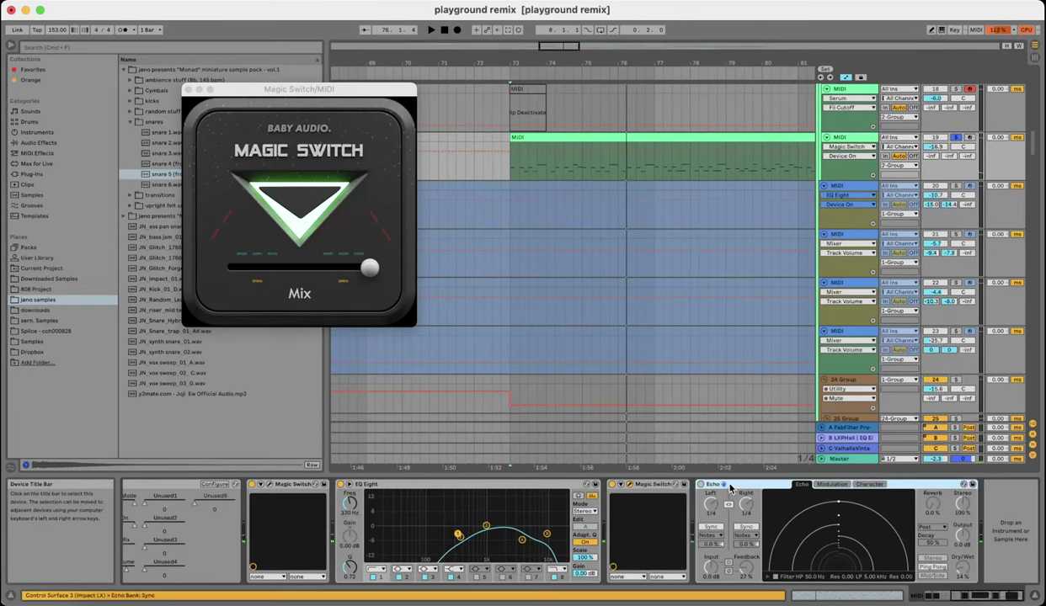
left_click(701, 485)
left_click(188, 89)
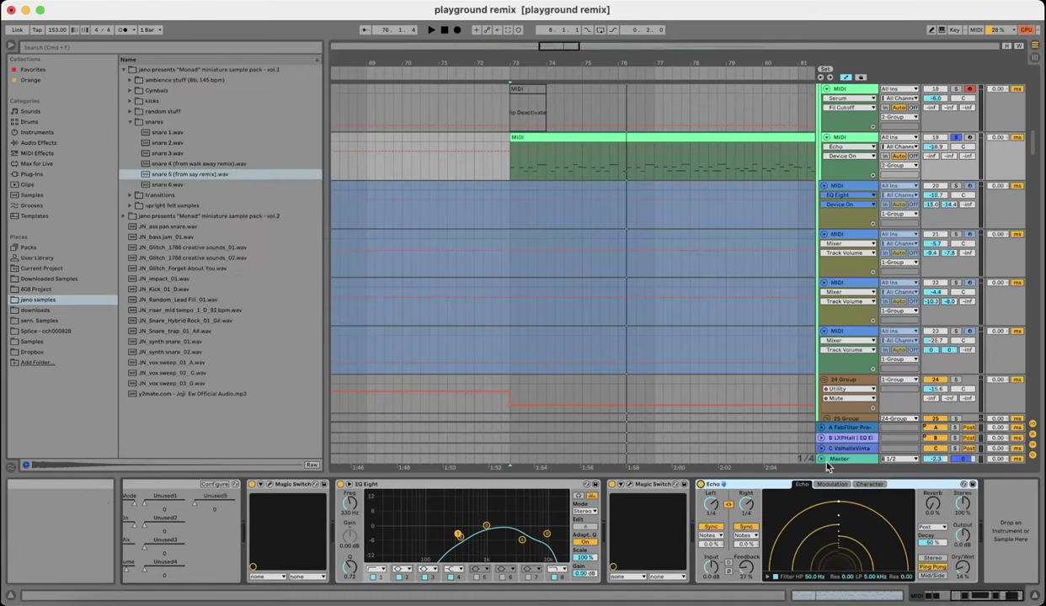
key("space")
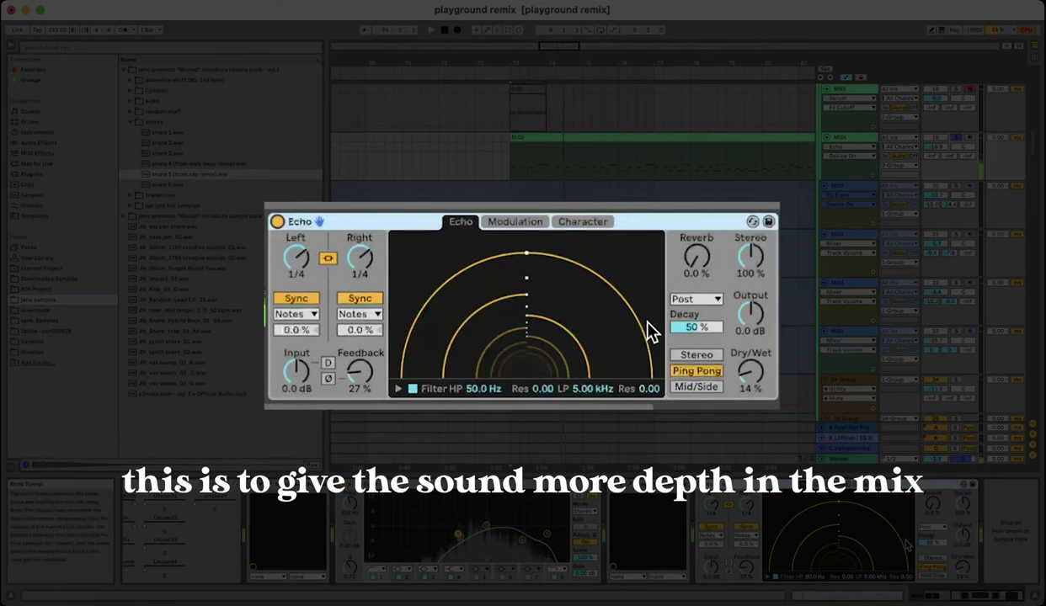
- Look over Echo's Character and Modulation settings on track 19 and return to its main echo display
left_click(589, 224)
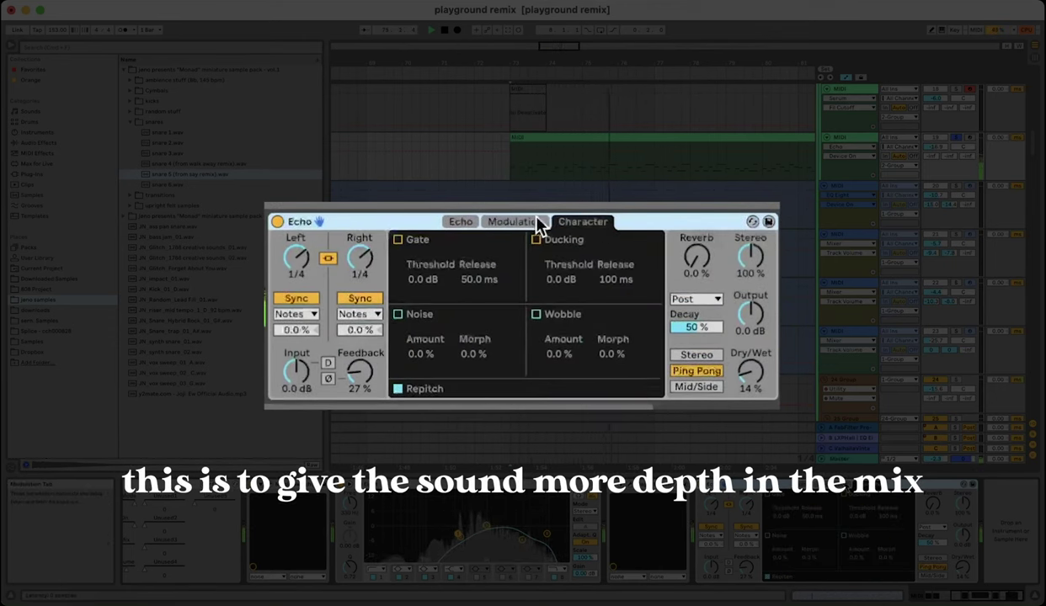
left_click(535, 223)
left_click(468, 224)
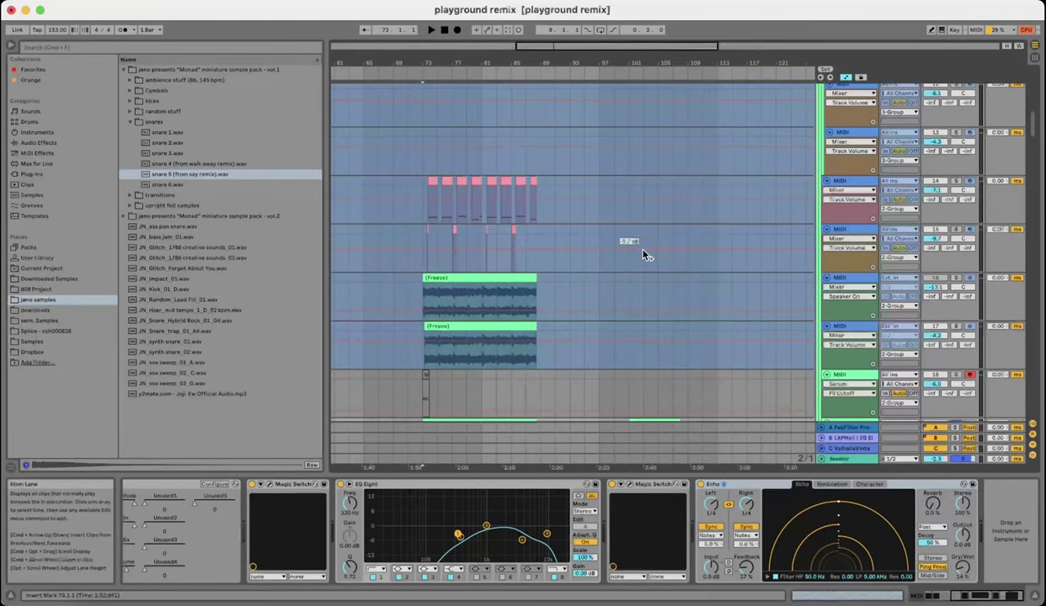
- Solo track 14 and audition its first 808 clip after bar 73, and solo and play track 15's clip at bar 77
scroll(648, 254, "down", 3)
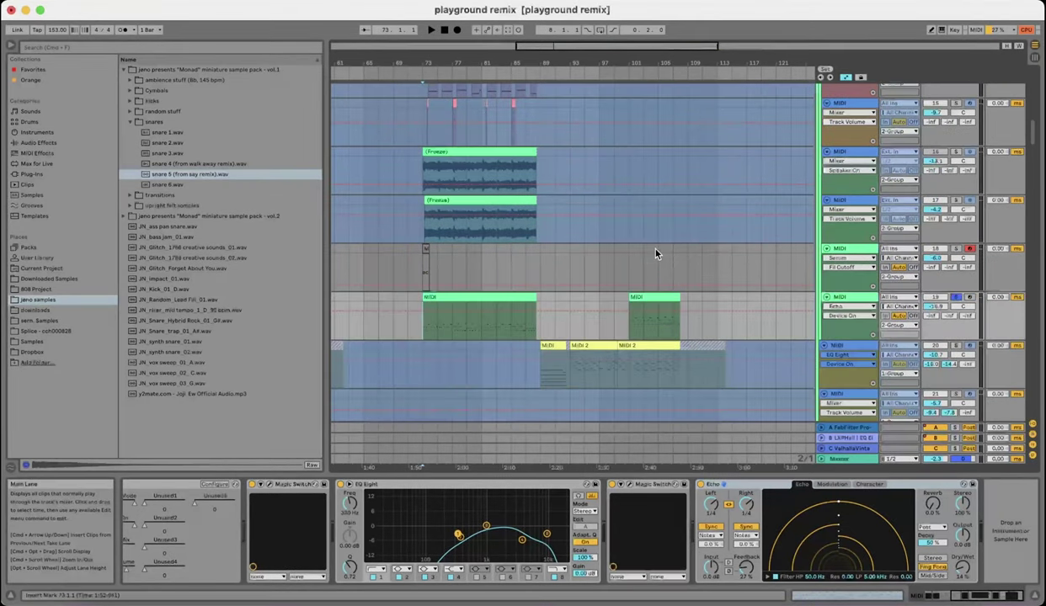
scroll(656, 253, "up", 8)
scroll(644, 261, "down", 2)
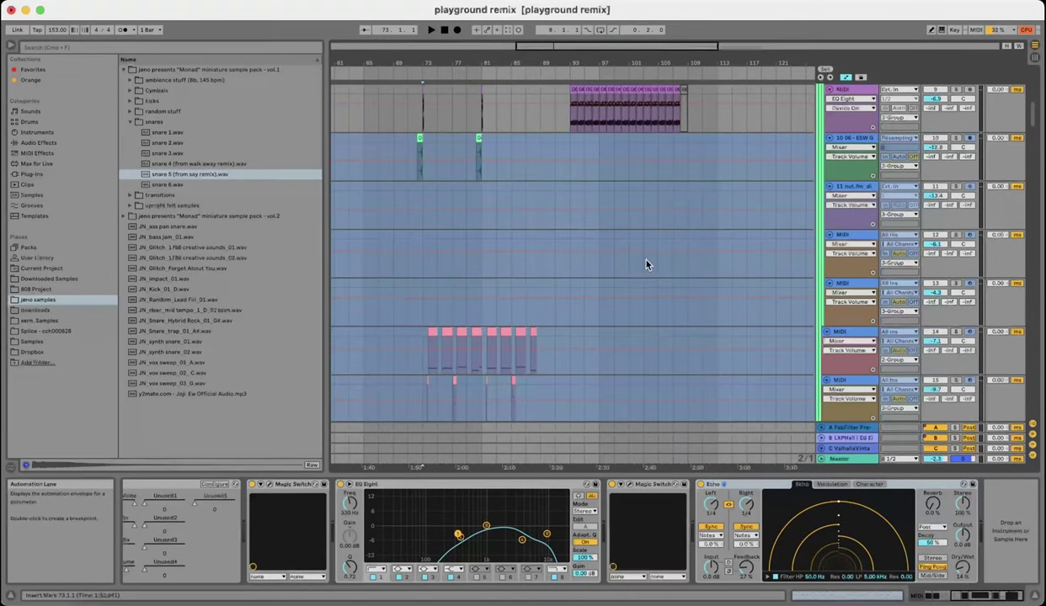
scroll(589, 294, "up", 2)
scroll(505, 315, "down", 6)
scroll(429, 308, "up", 6)
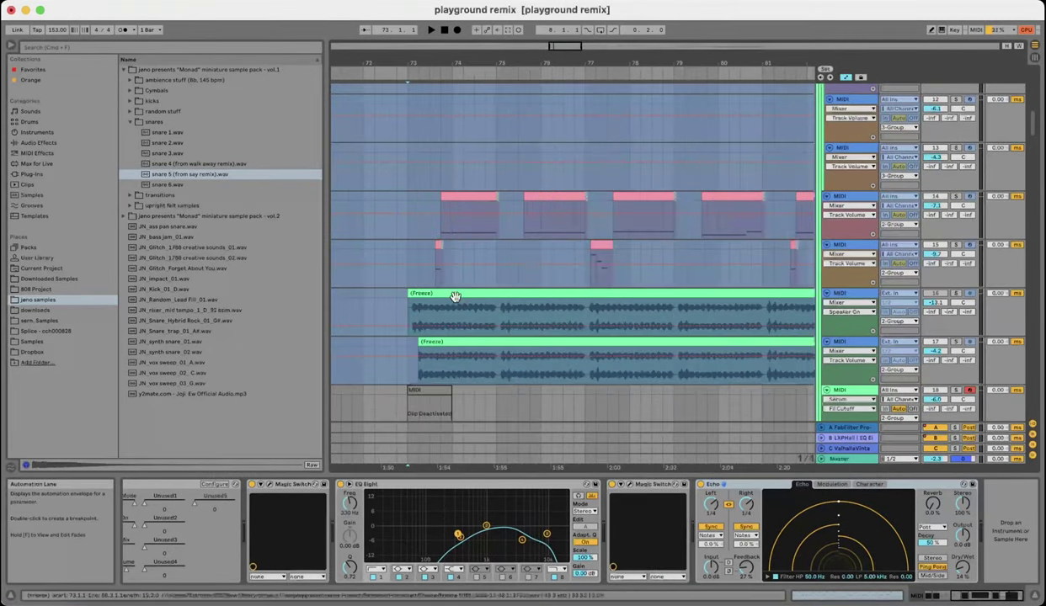
scroll(454, 296, "up", 3)
left_click(451, 313)
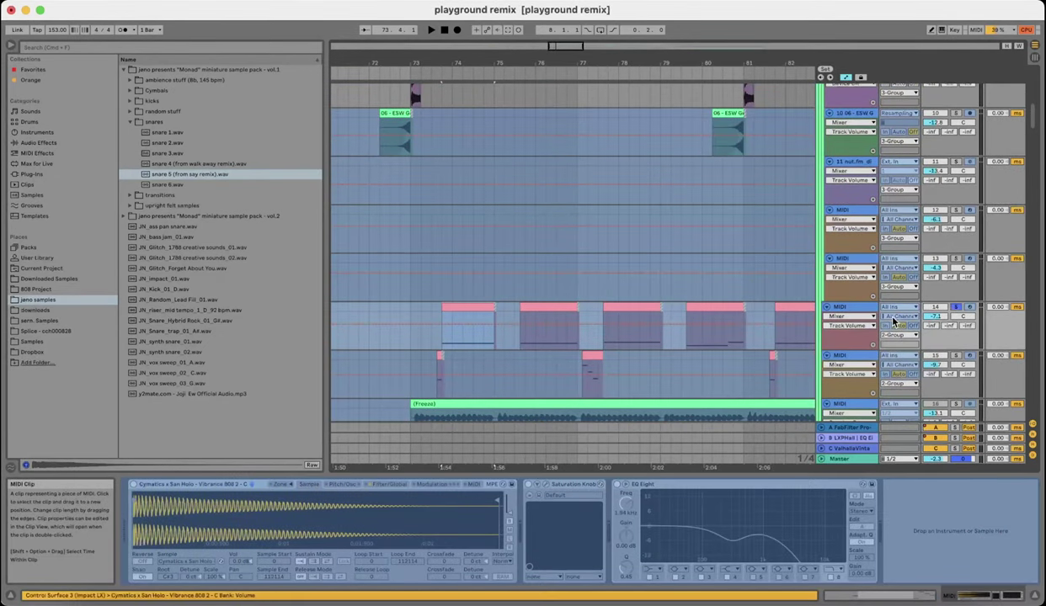
key("space")
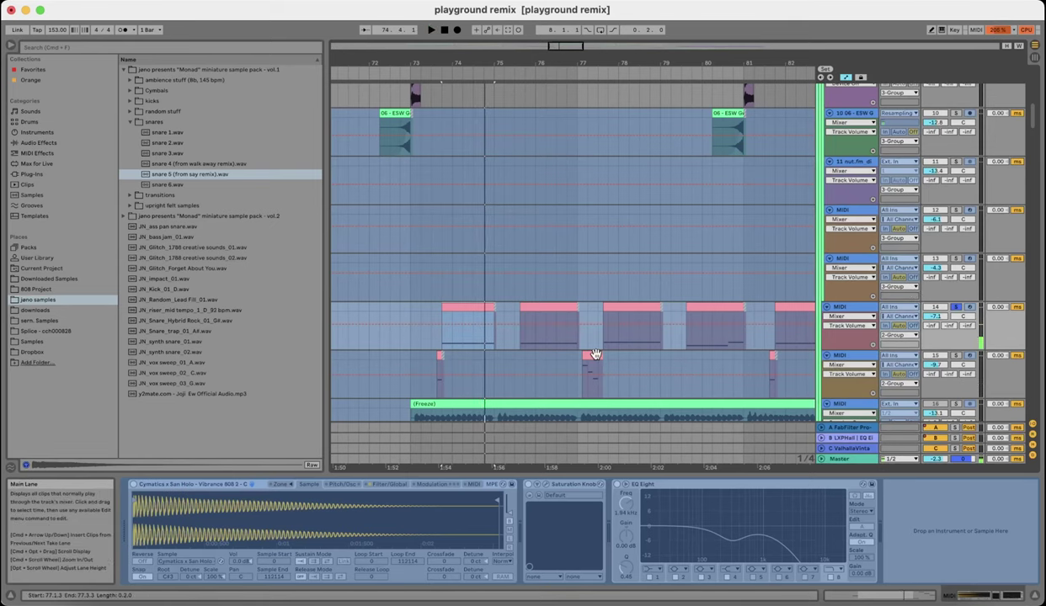
left_click(591, 356)
key("s")
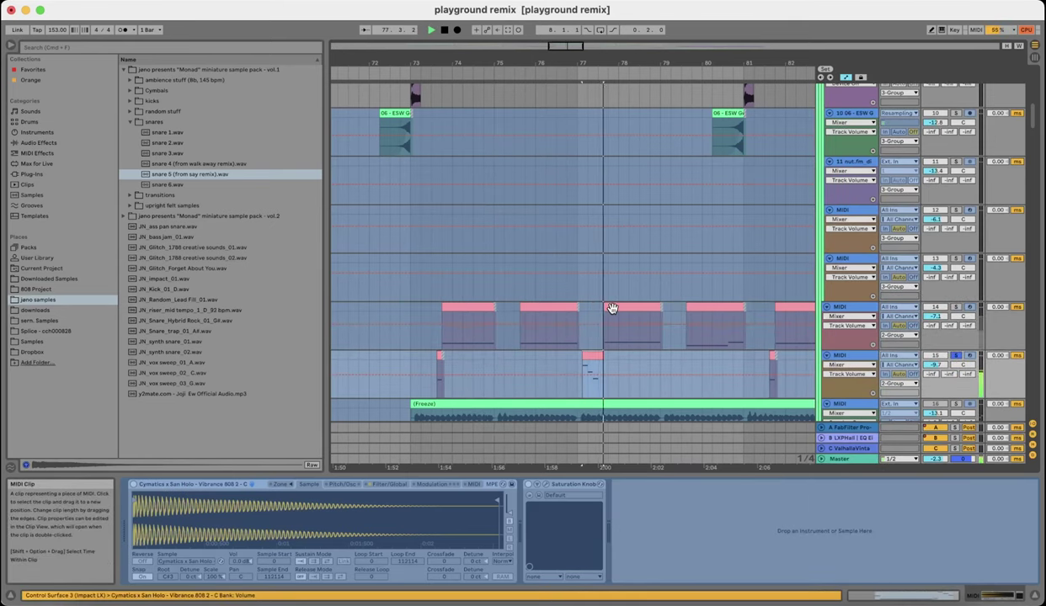
- Solo MIDI track 5, audition it around bar 77, and open its Serum plug-in window
scroll(578, 306, "down", 4)
scroll(577, 307, "up", 8)
scroll(590, 327, "up", 3)
scroll(549, 362, "up", 4)
left_click(562, 358)
key("s")
scroll(562, 349, "down", 5)
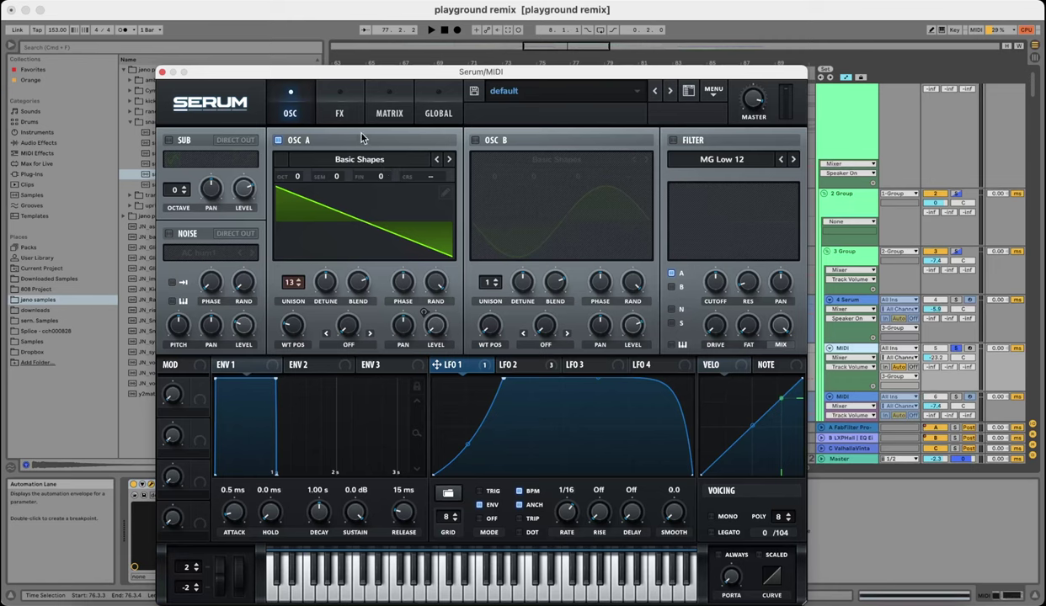
- Examine the Serum patch's effects, LFO 2 shape and modulation matrix, and return to its oscillators
left_click(340, 115)
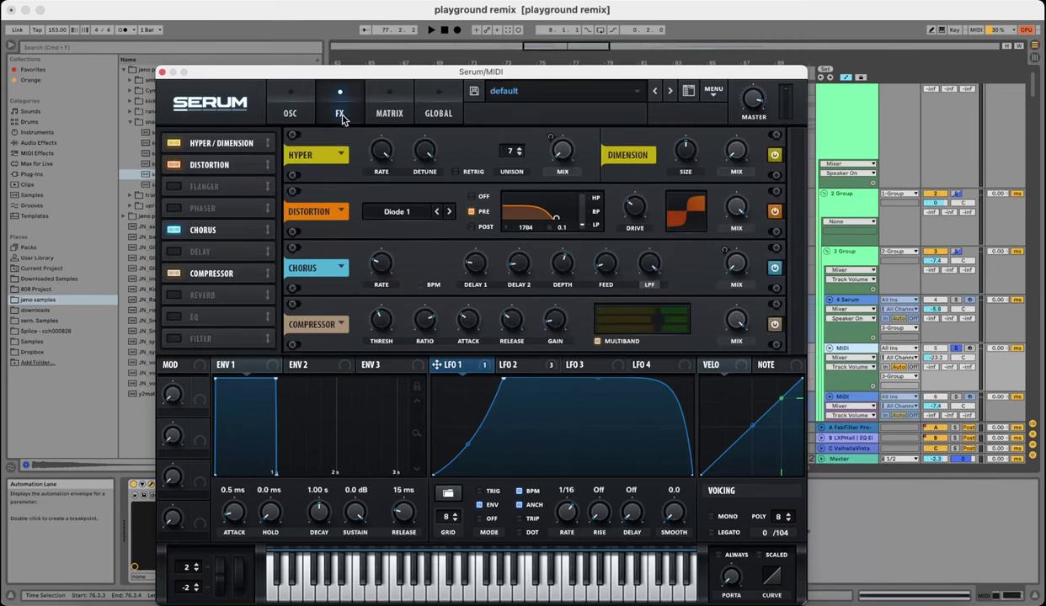
left_click(283, 112)
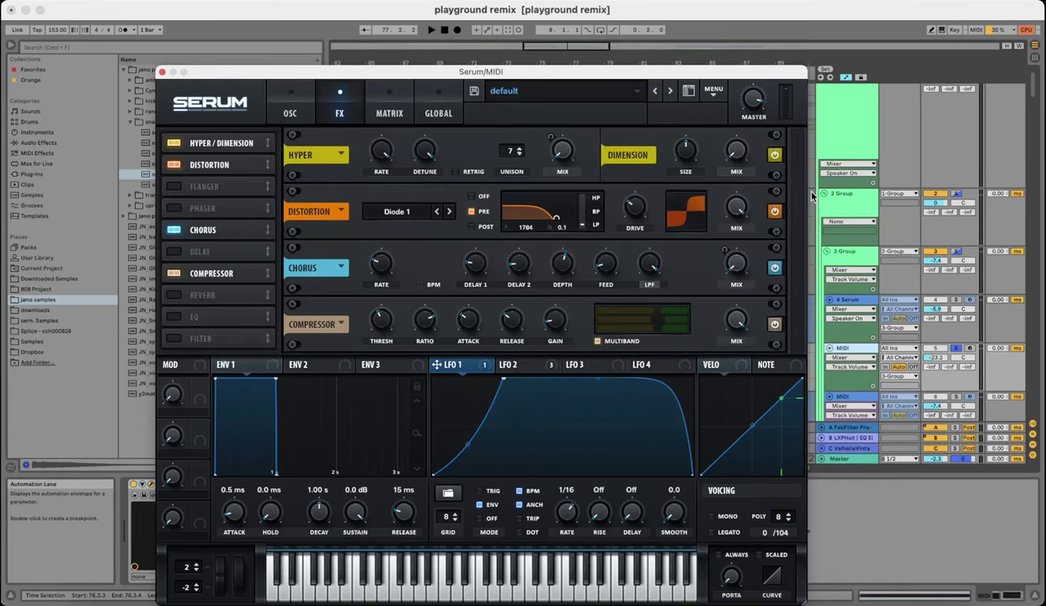
left_click(501, 369)
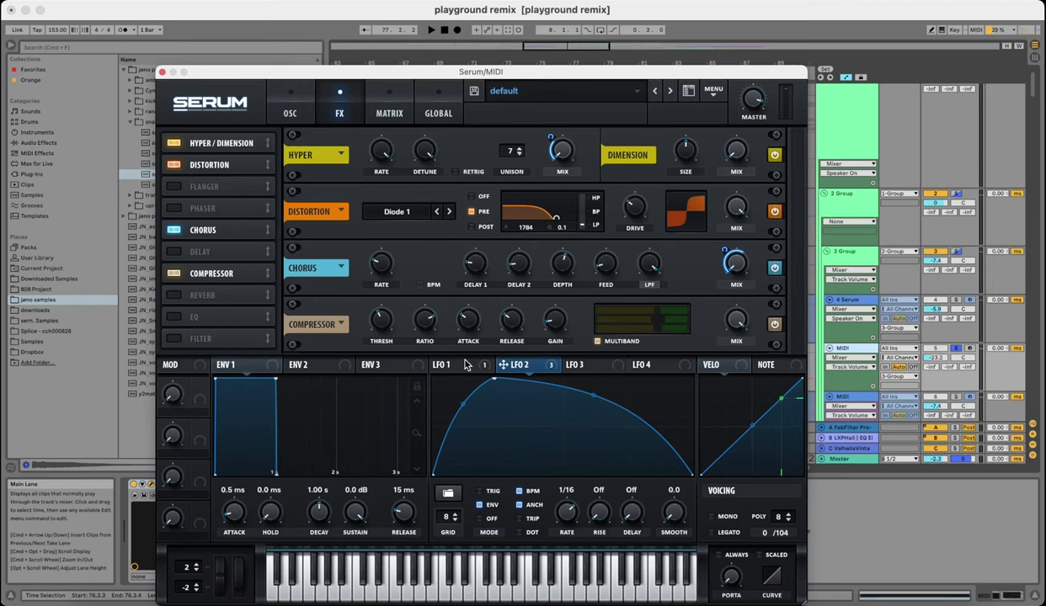
left_click(394, 118)
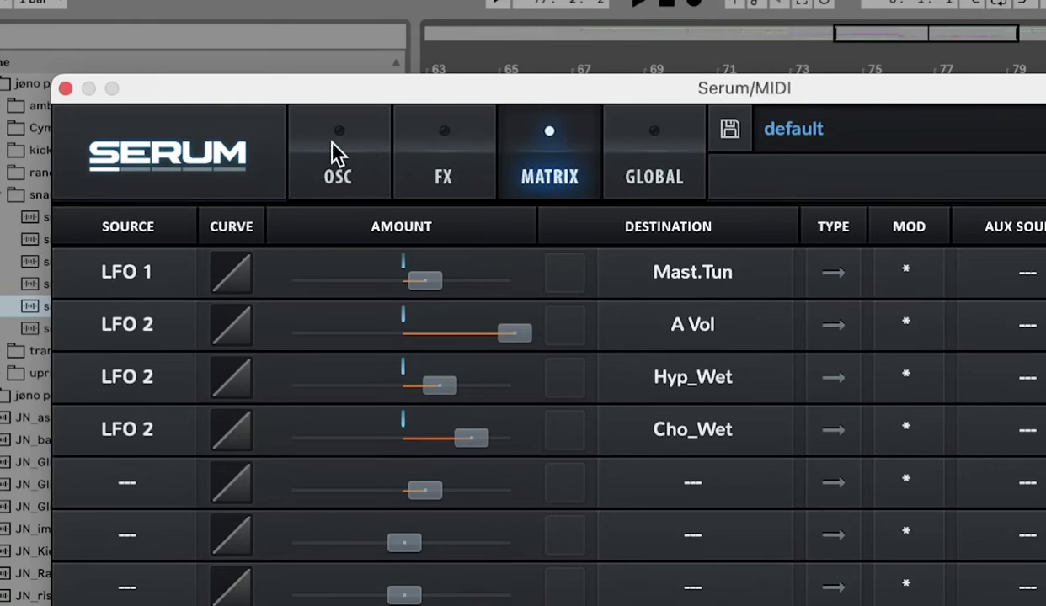
left_click(332, 144)
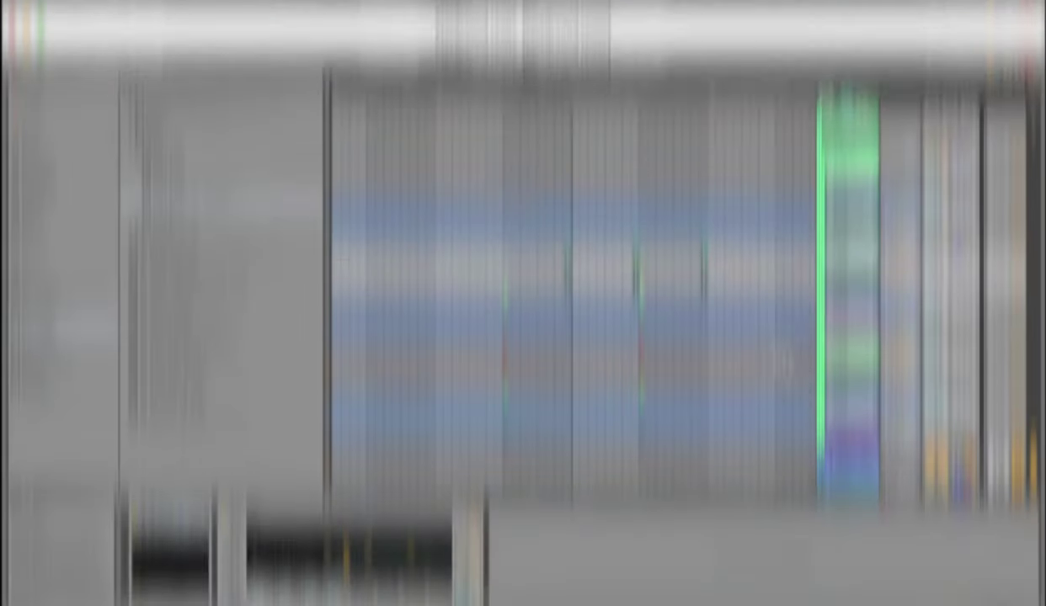
- Solo the drum and percussion tracks from group 85 through kick track 99 and play them from bar 73
scroll(706, 347, "down", 10)
scroll(712, 352, "down", 15)
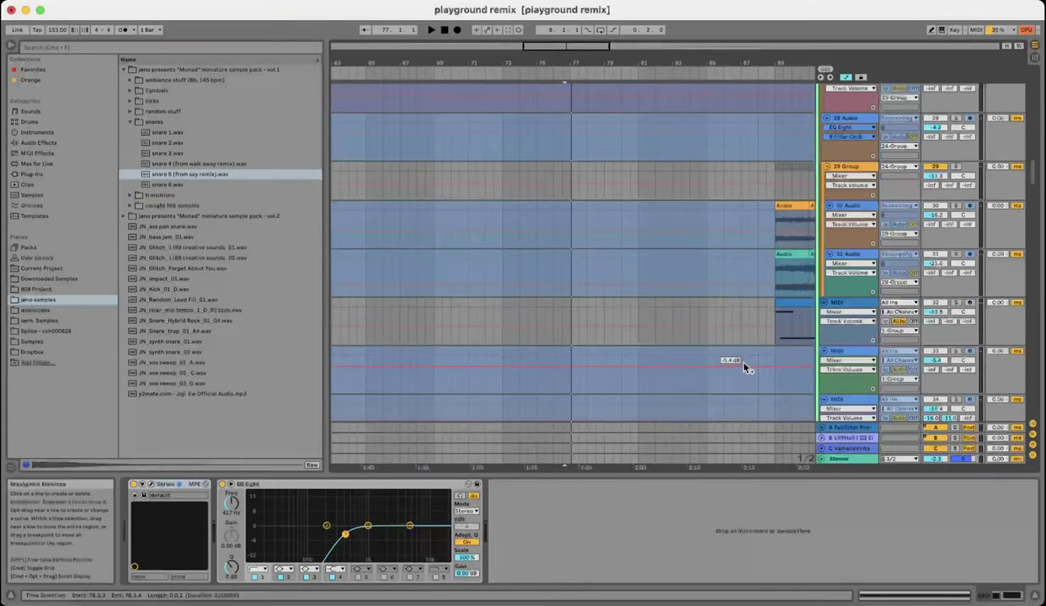
scroll(717, 346, "down", 3)
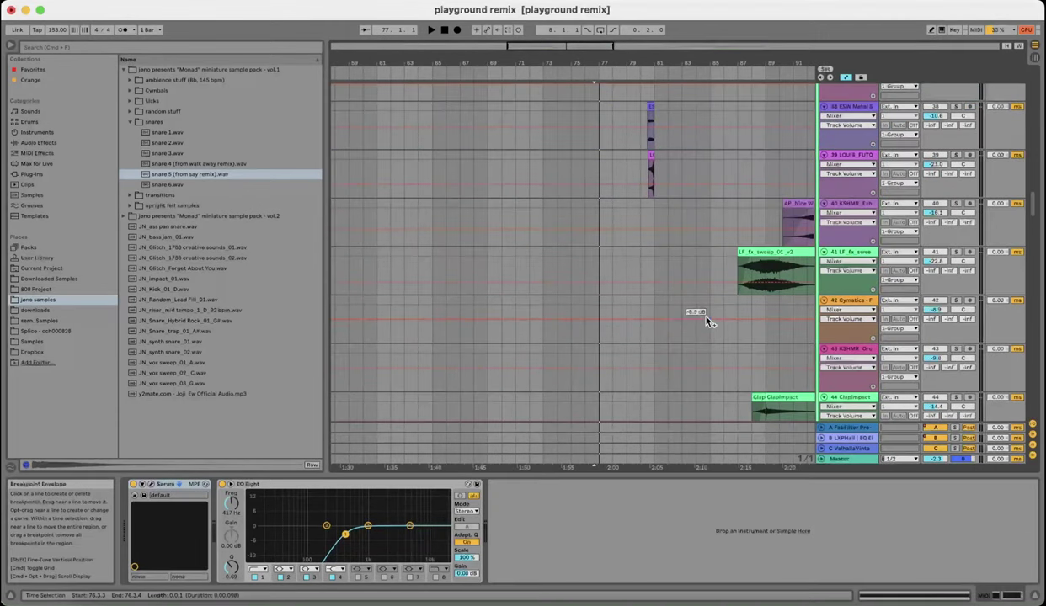
scroll(696, 325, "right", 3)
scroll(672, 329, "up", 3)
scroll(660, 337, "down", 12)
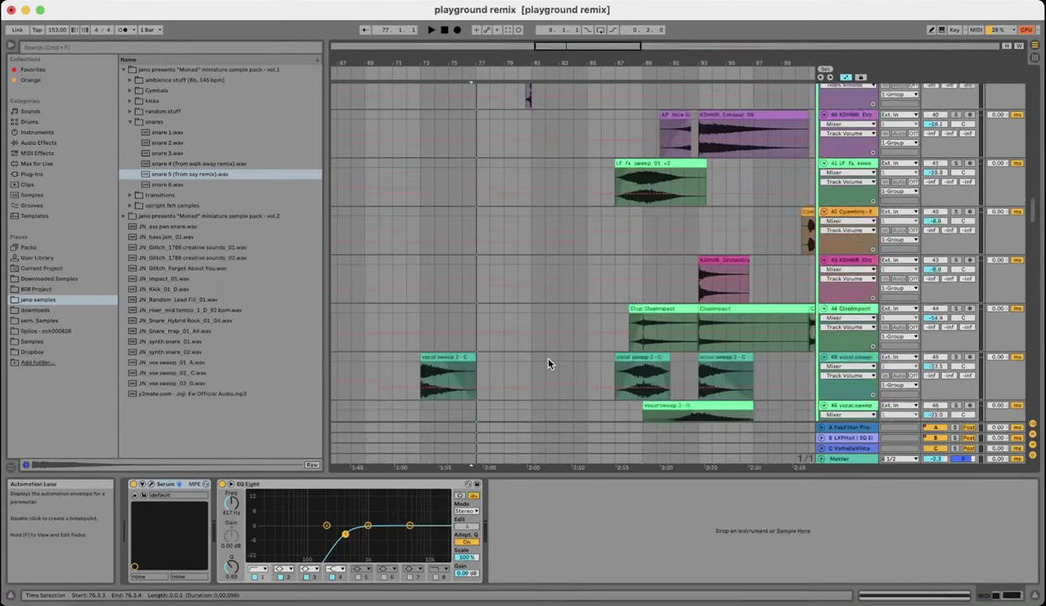
scroll(548, 363, "down", 15)
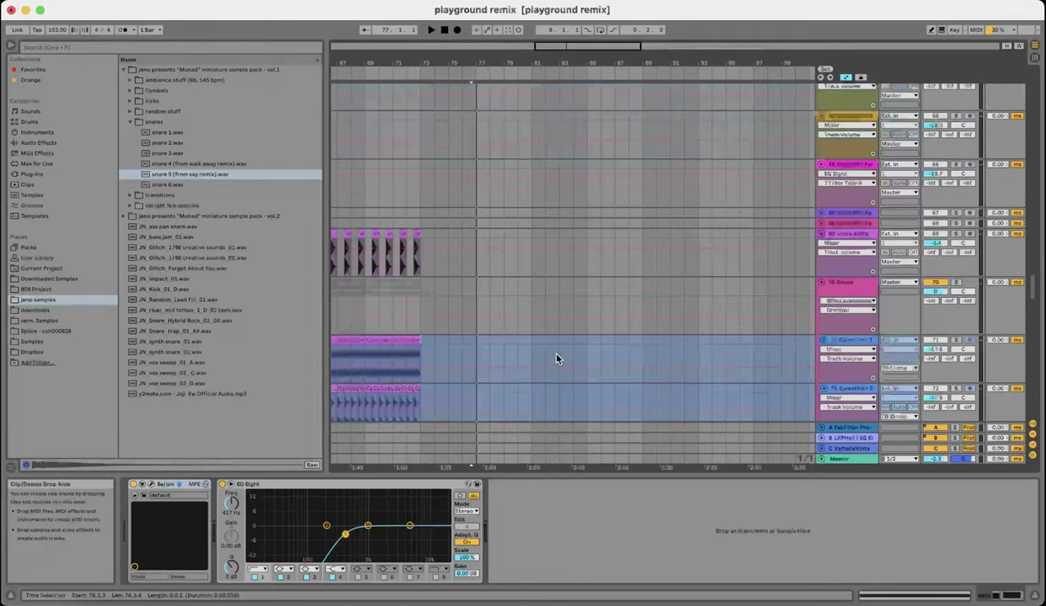
left_click(839, 310)
left_click(841, 288)
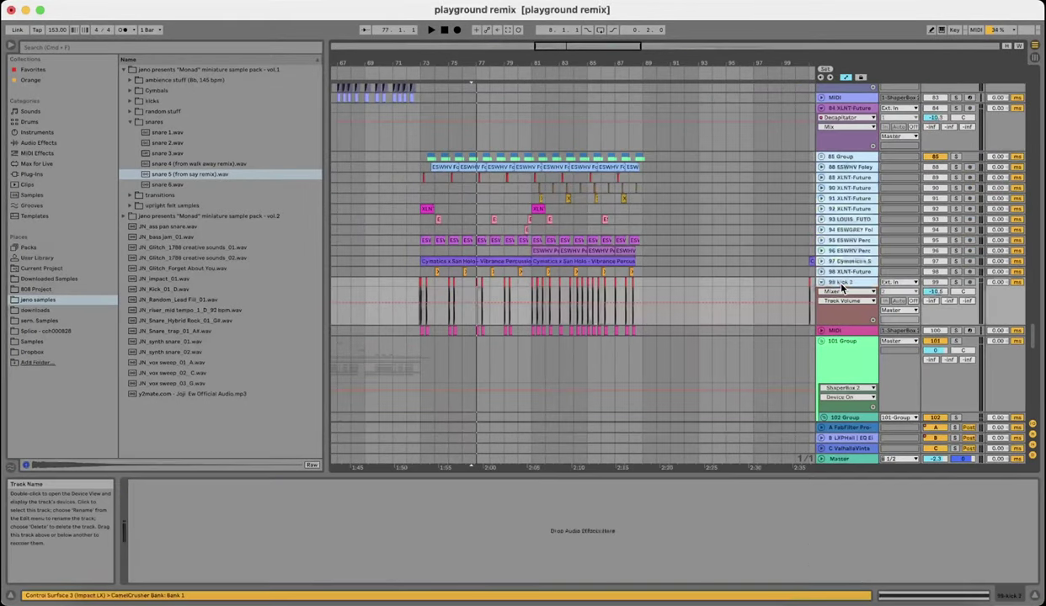
left_click(434, 238)
scroll(435, 238, "up", 5)
- Unfold the Cymatics percussion loop track 97 and foley track 88 to view their waveforms during playback
scroll(429, 249, "down", 6)
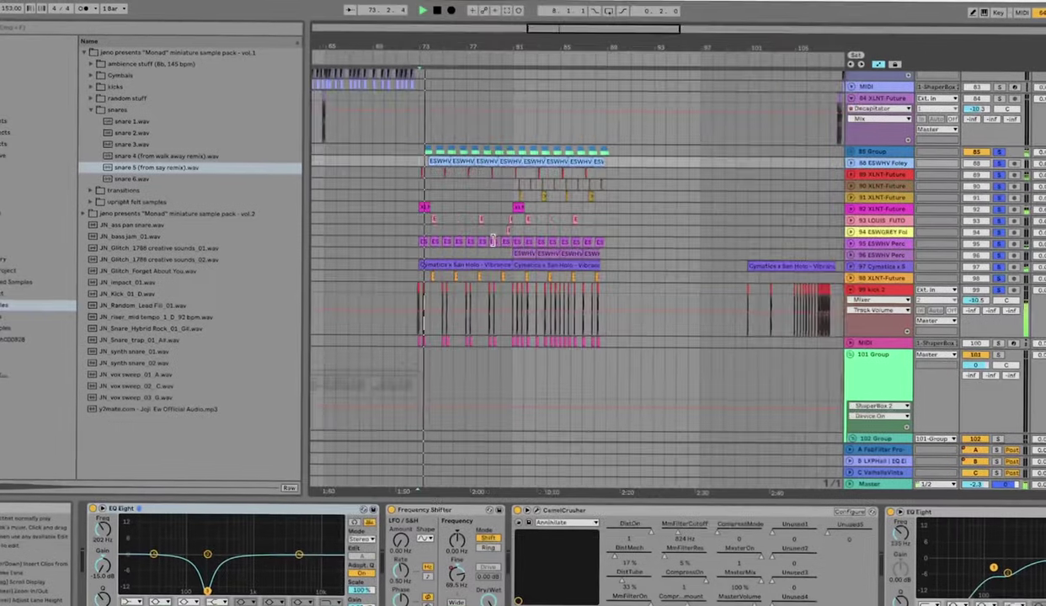
scroll(474, 305, "down", 10)
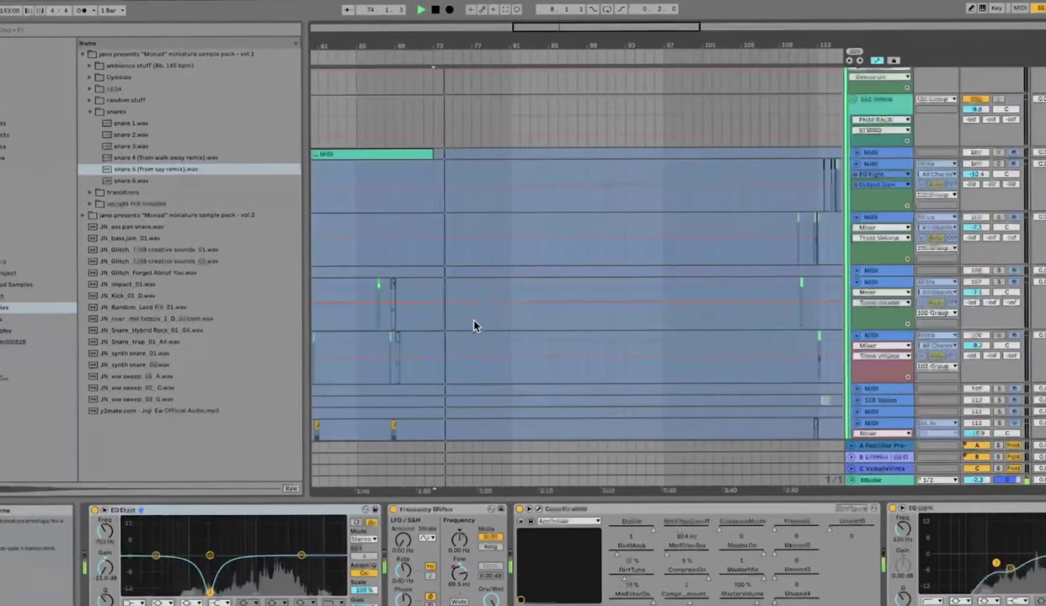
scroll(488, 281, "up", 10)
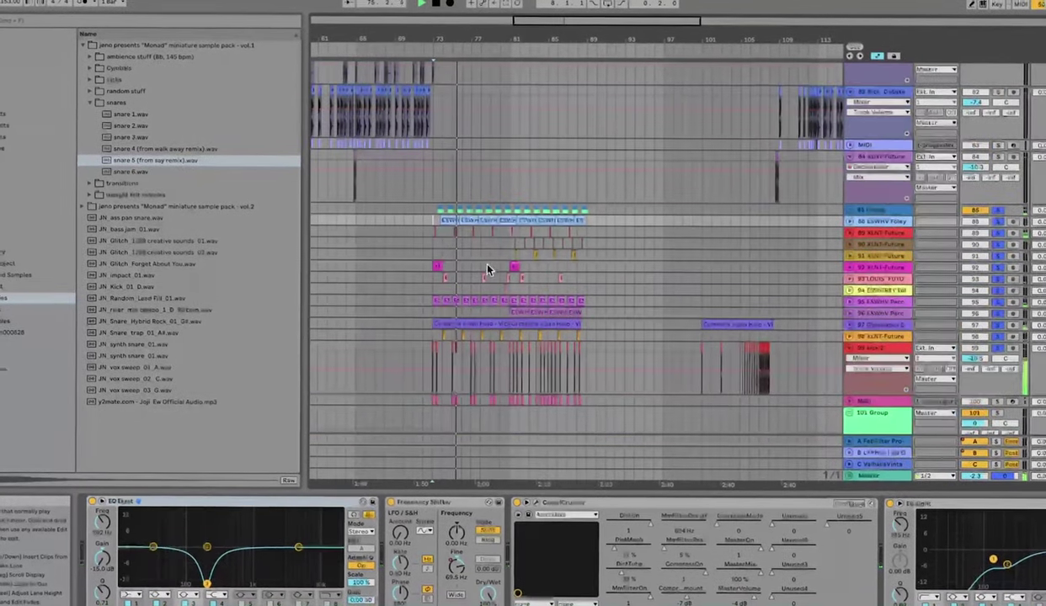
scroll(463, 296, "up", 5)
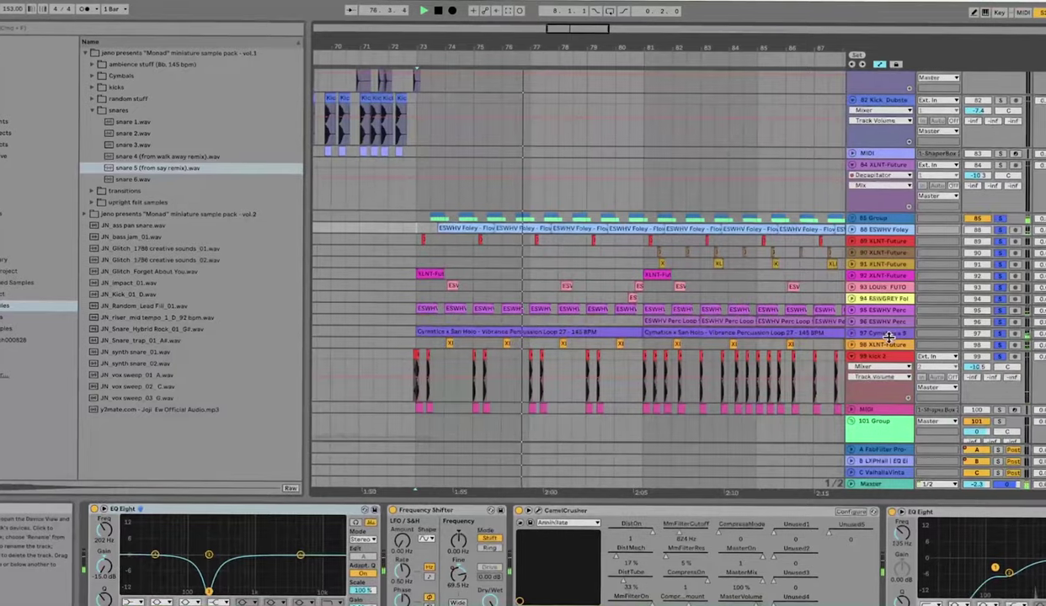
left_click(865, 333)
left_click(845, 330)
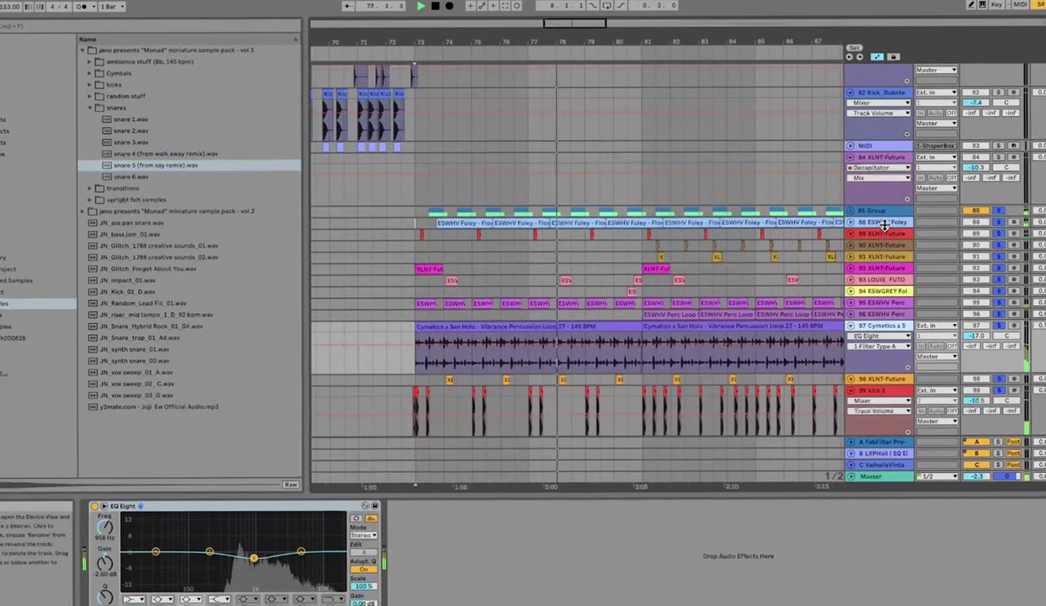
left_click(879, 228)
left_click(846, 220)
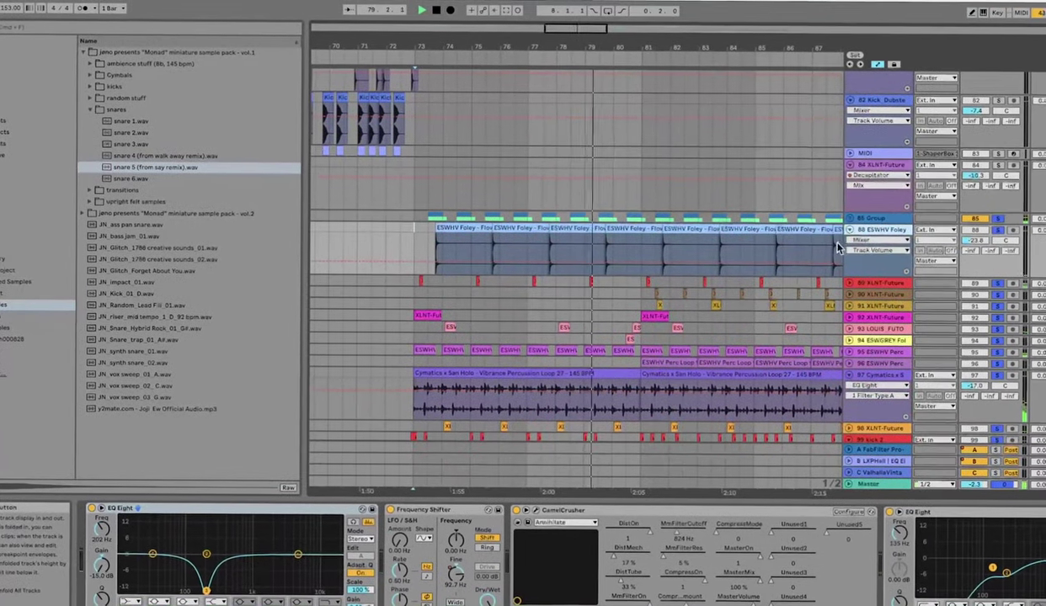
- Look through the soloed percussion clips up to bar 87 during playback and unfold track 92
scroll(547, 319, "up", 4)
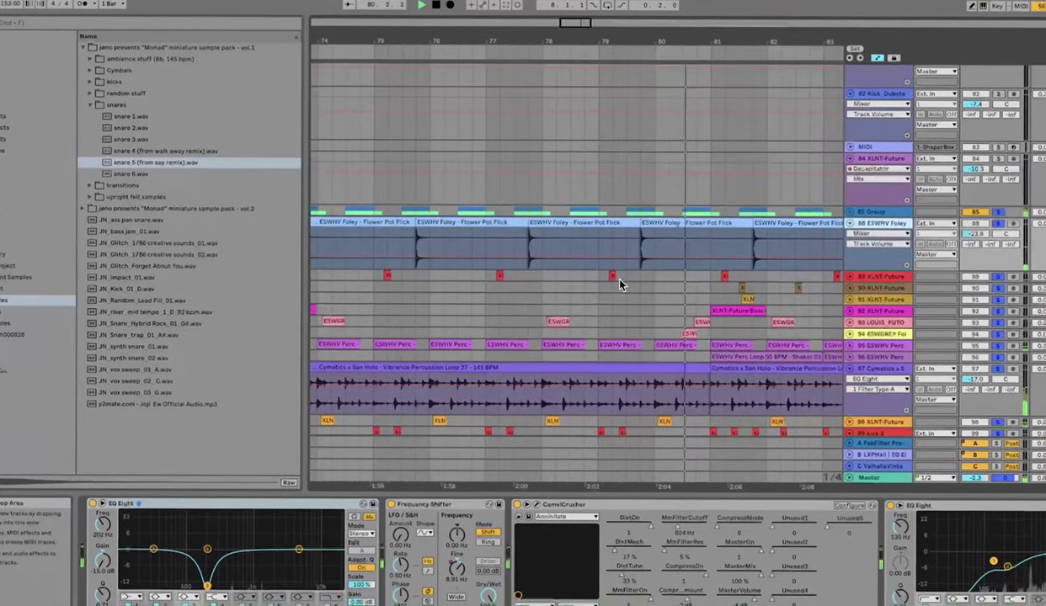
left_click_drag(679, 322, 611, 323)
scroll(604, 316, "down", 5)
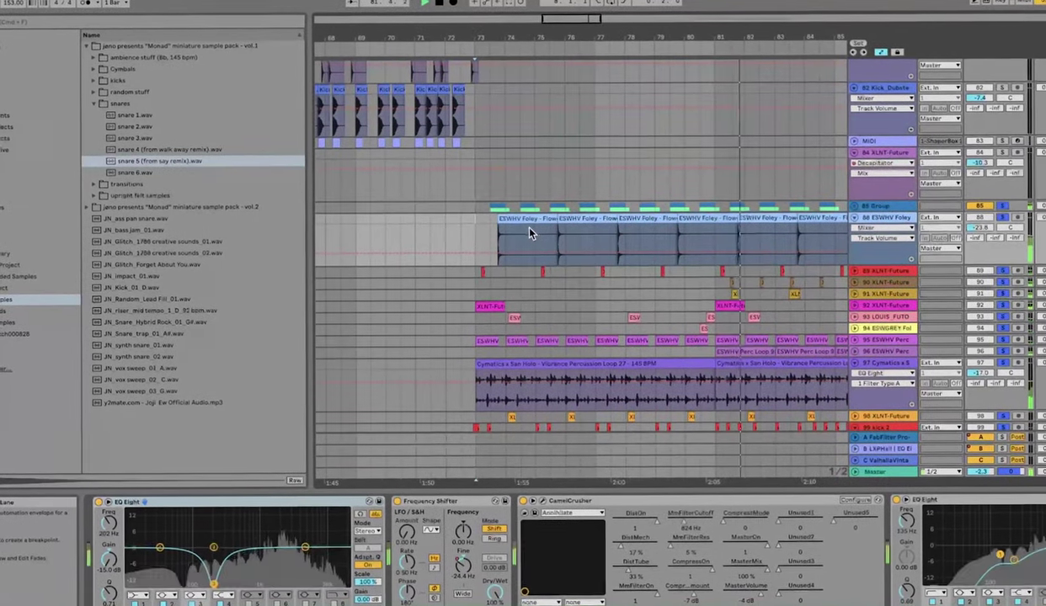
scroll(652, 337, "down", 3)
scroll(657, 352, "right", 2)
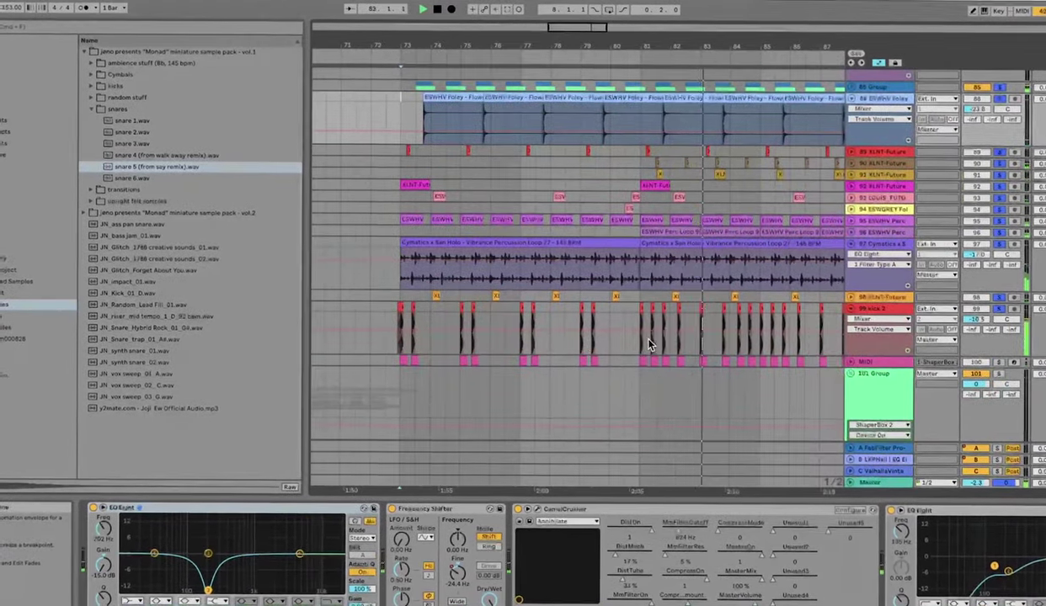
scroll(655, 288, "up", 1)
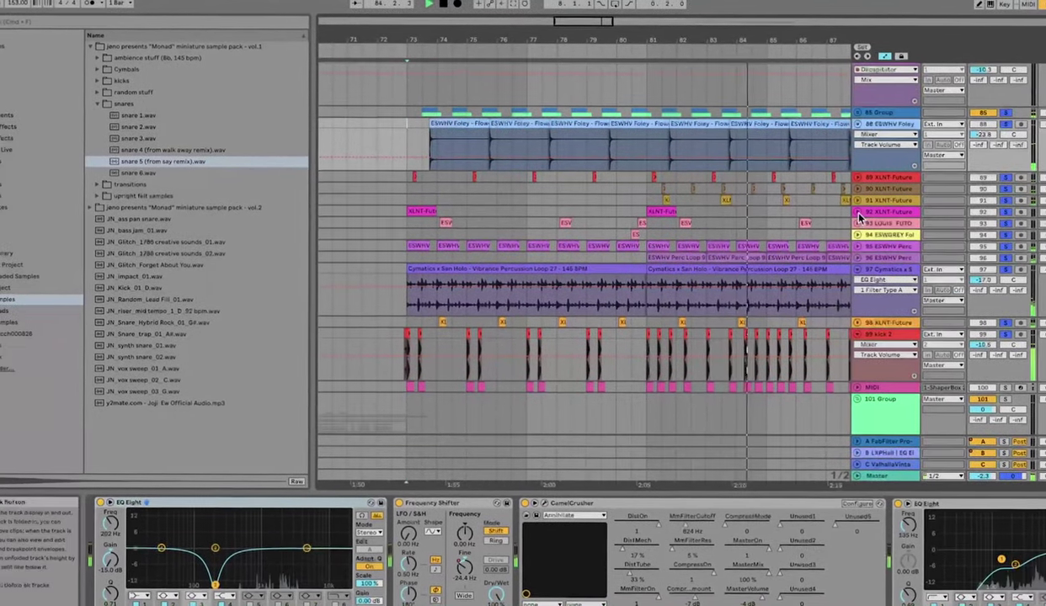
left_click(854, 217)
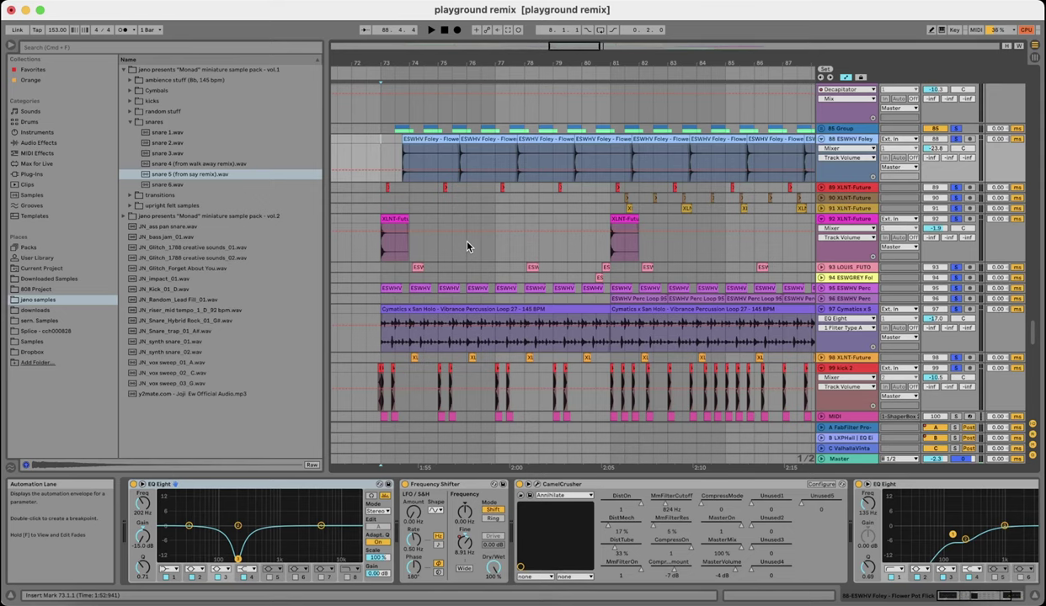
- Unfold group 85, solo the snare rim on track 87, audition its clips at bars 73 and 77, and stop playback
scroll(426, 215, "up", 3)
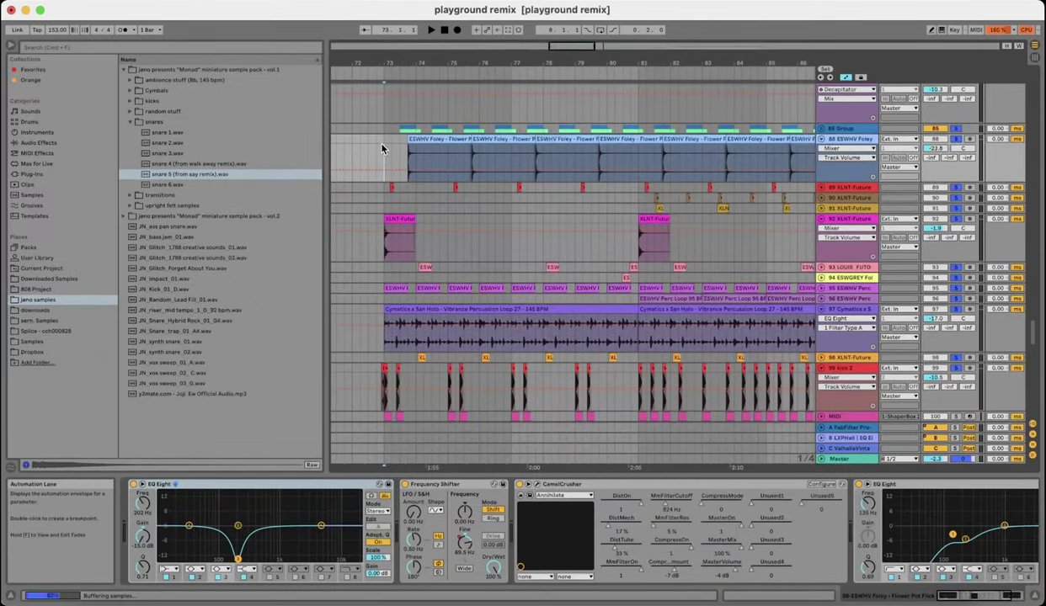
scroll(456, 158, "up", 2)
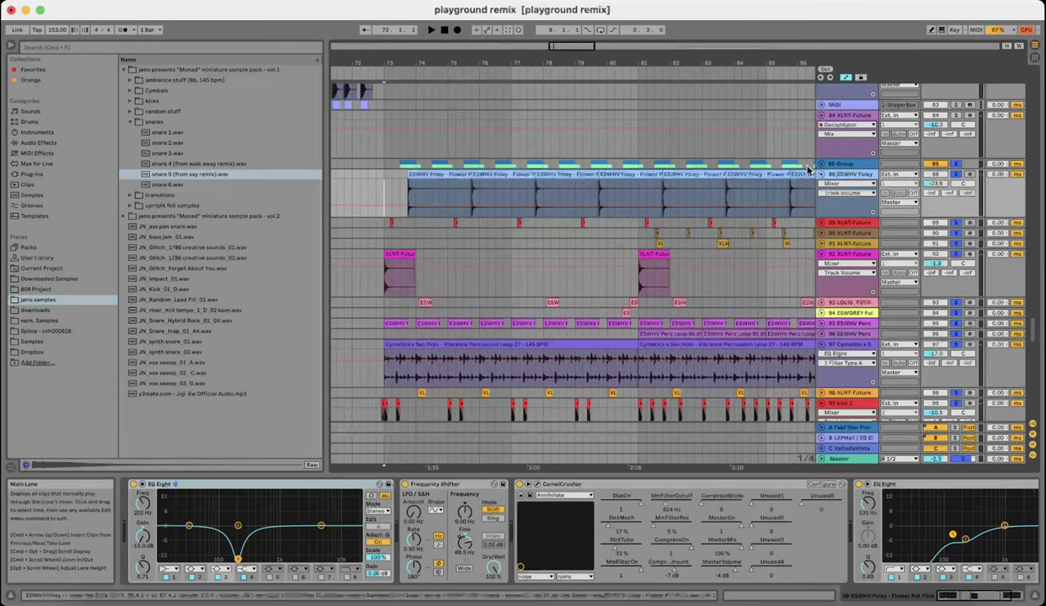
left_click(821, 166)
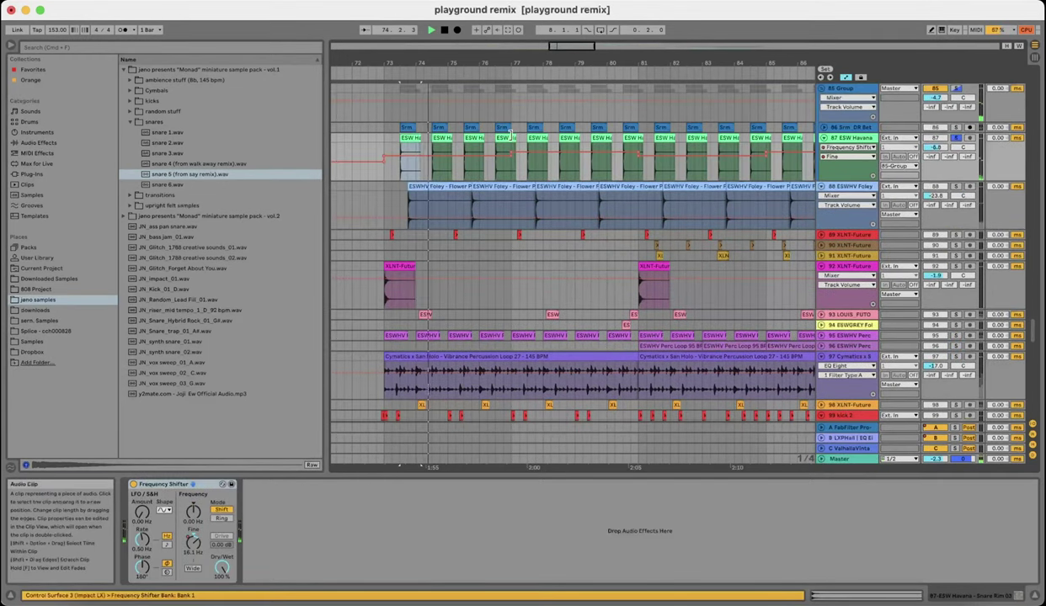
left_click(539, 137)
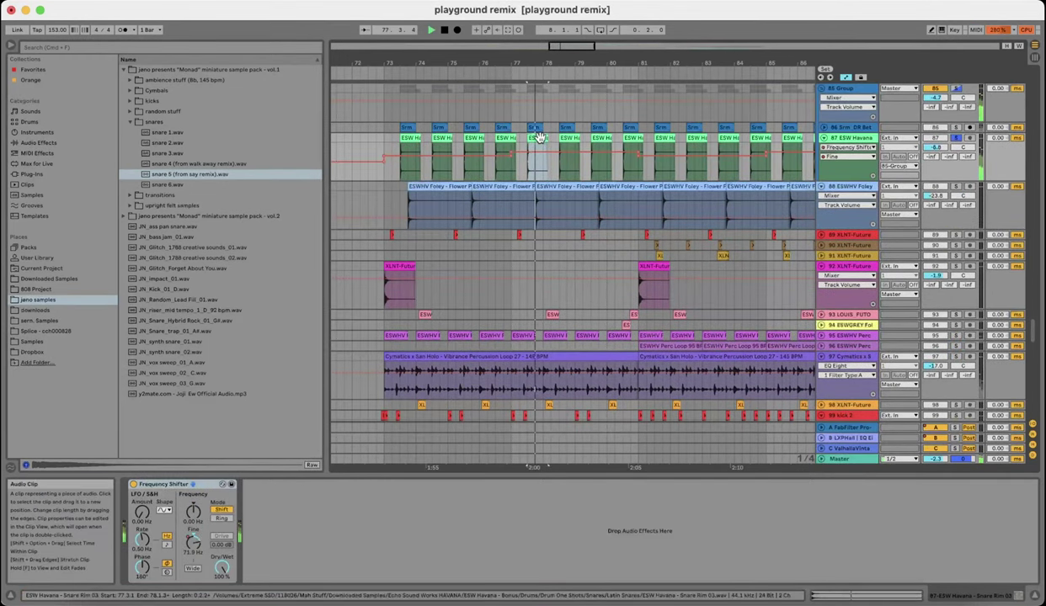
key("space")
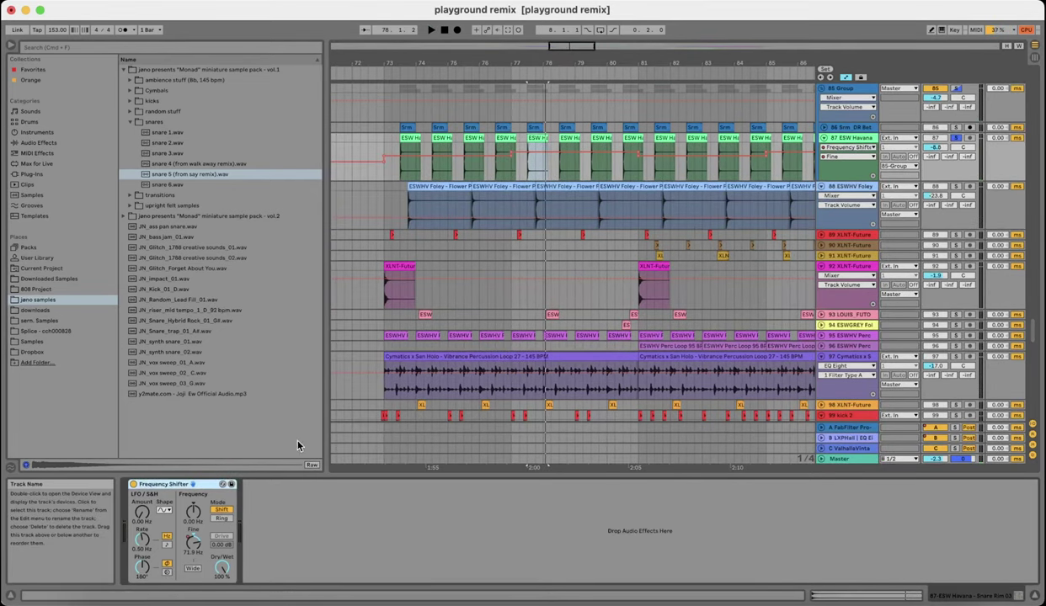
- Play the snare rim together with the bass and look through the arrangement's tracks during playback
scroll(522, 185, "right", 3)
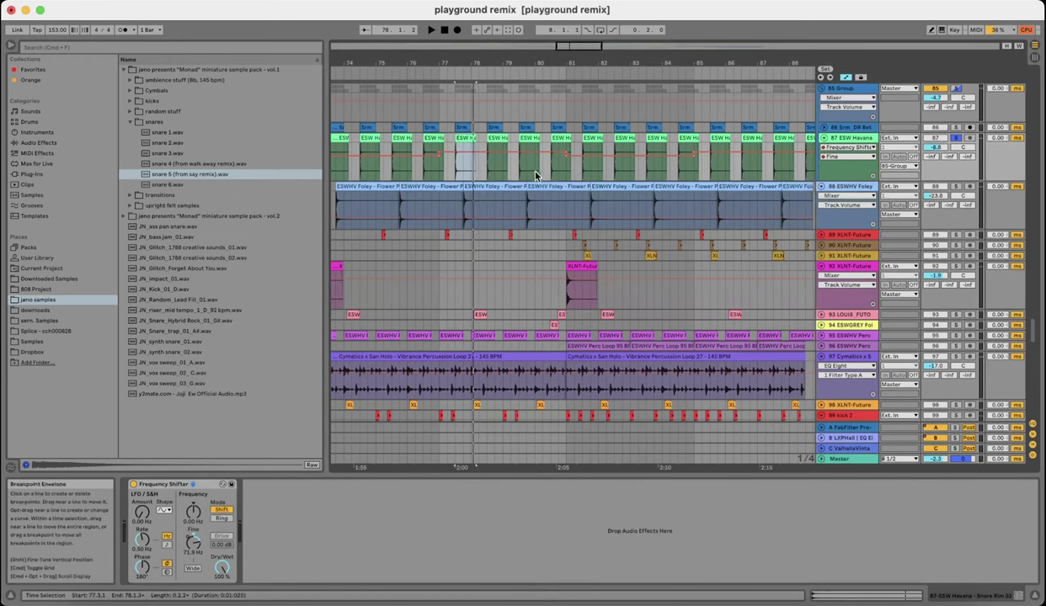
scroll(495, 191, "down", 2)
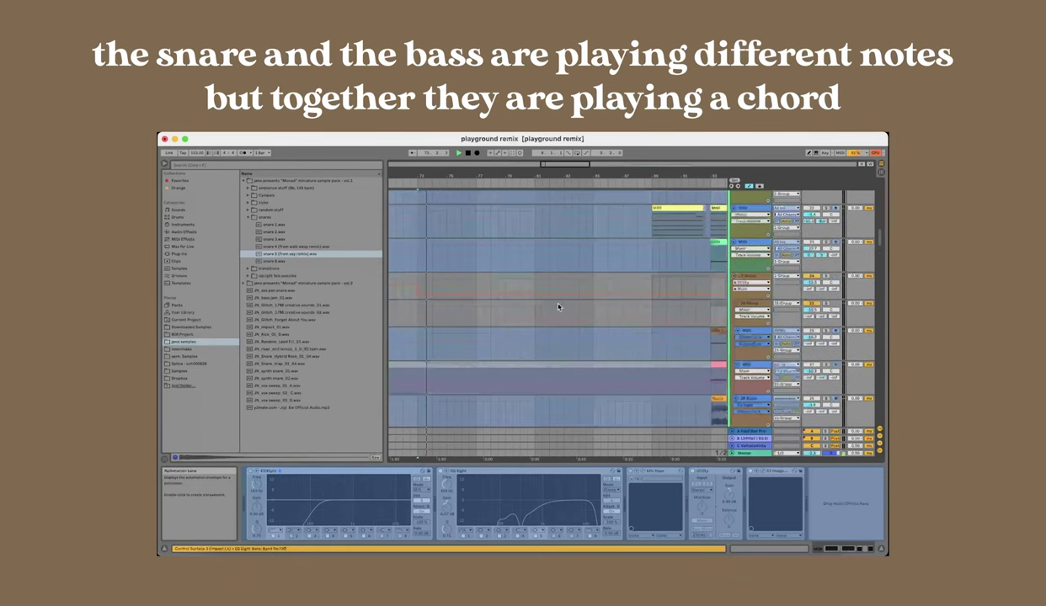
scroll(557, 307, "down", 15)
scroll(592, 294, "down", 10)
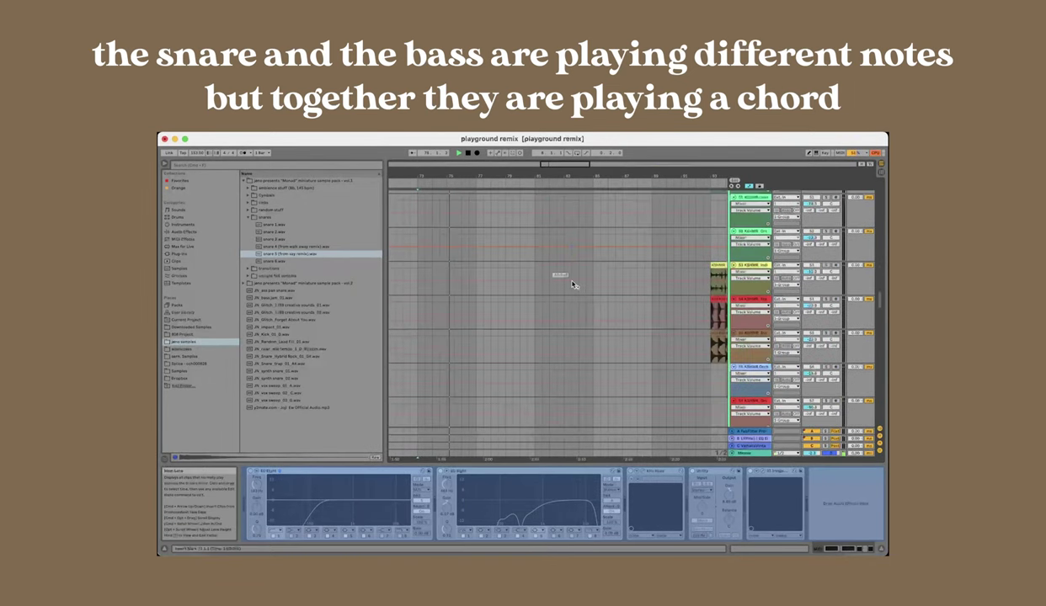
scroll(575, 282, "down", 8)
mouse_move(880, 344)
left_mouse_down()
mouse_move(875, 413)
mouse_move(864, 354)
left_mouse_up()
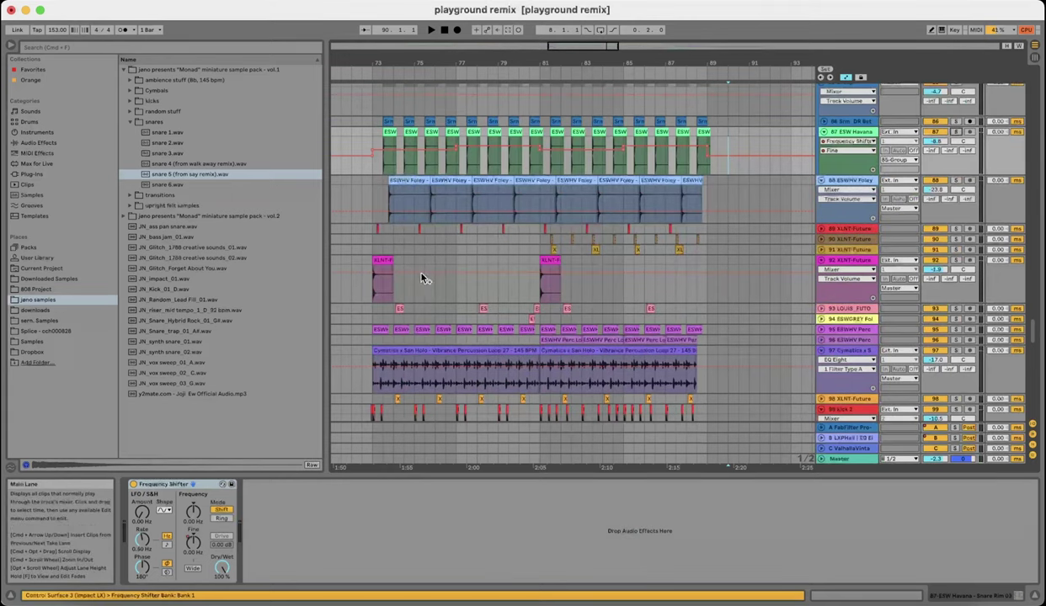
- Solo foley track 88, play it from bar 73.3 and show its Frequency Shifter Fine automation
scroll(491, 240, "up", 5)
left_click(969, 214)
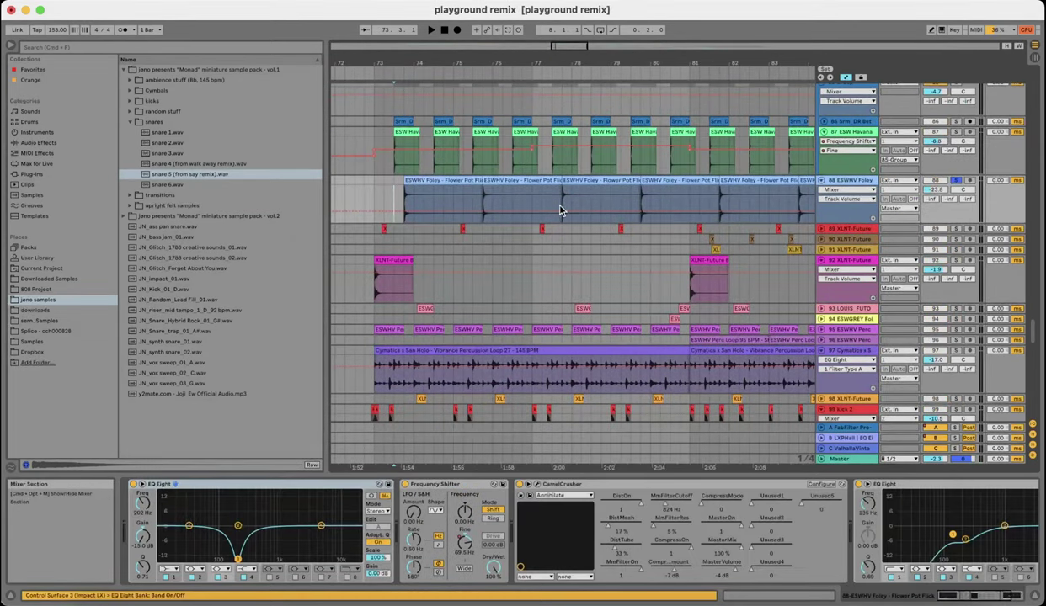
key("space")
scroll(553, 202, "down", 5)
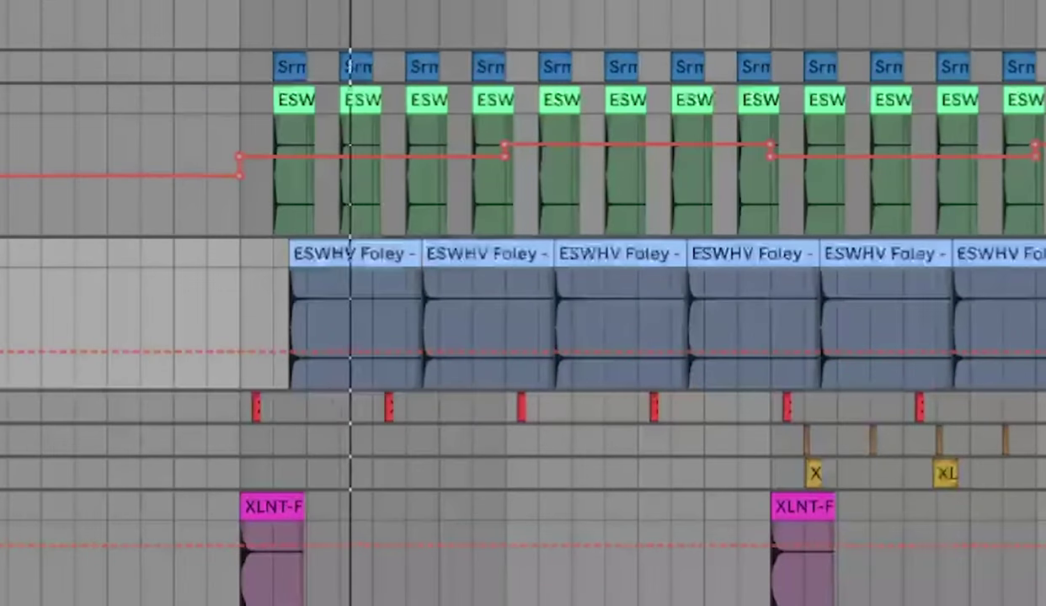
key("ctrl+z")
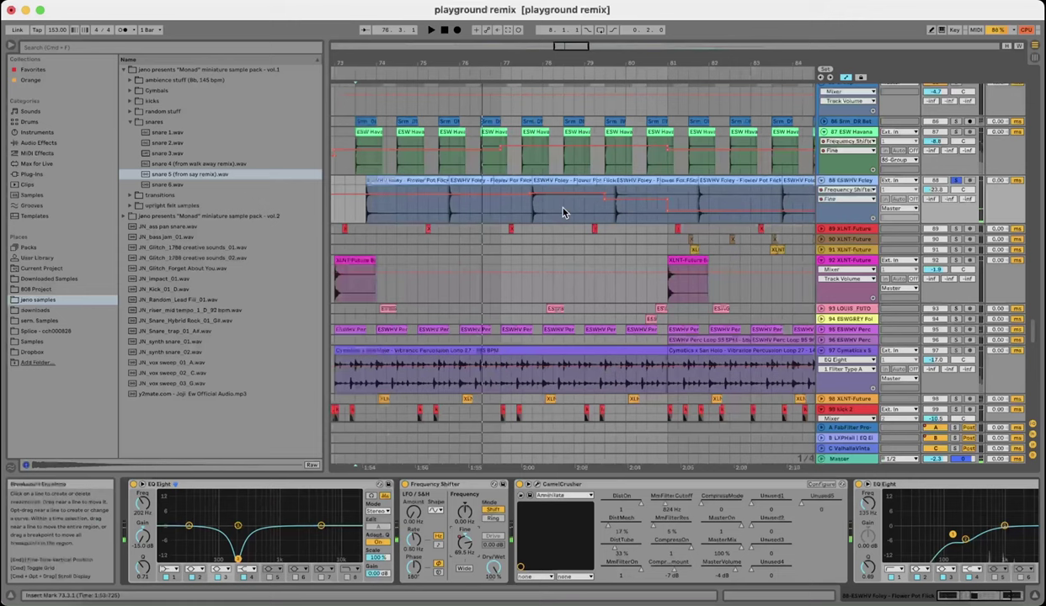
- Replay the foley track from late in bar 77 and examine its Frequency Shifter's Fine setting
scroll(538, 209, "up", 3)
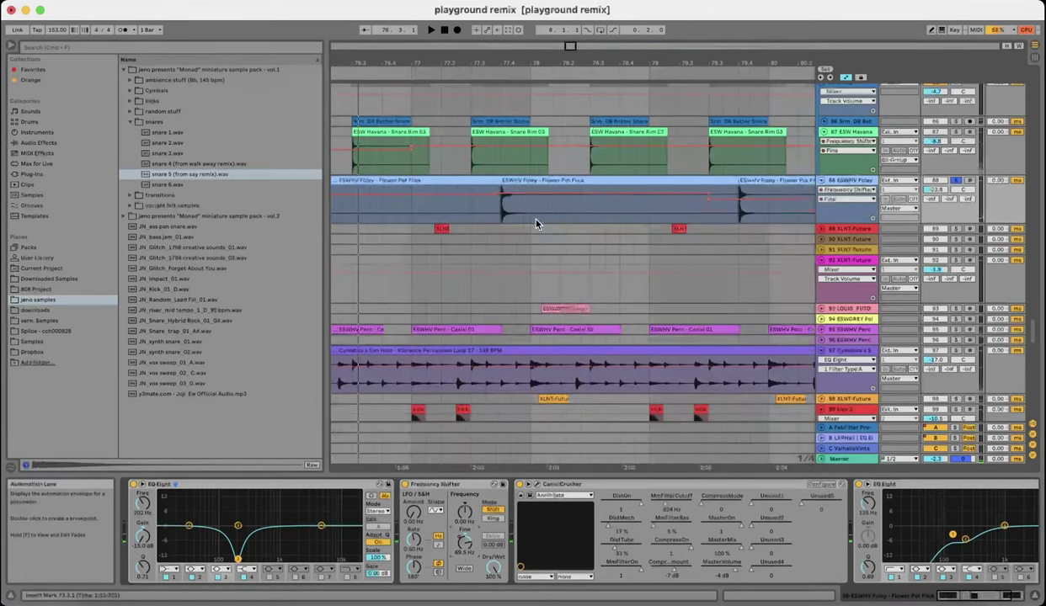
left_click(487, 220)
key("space")
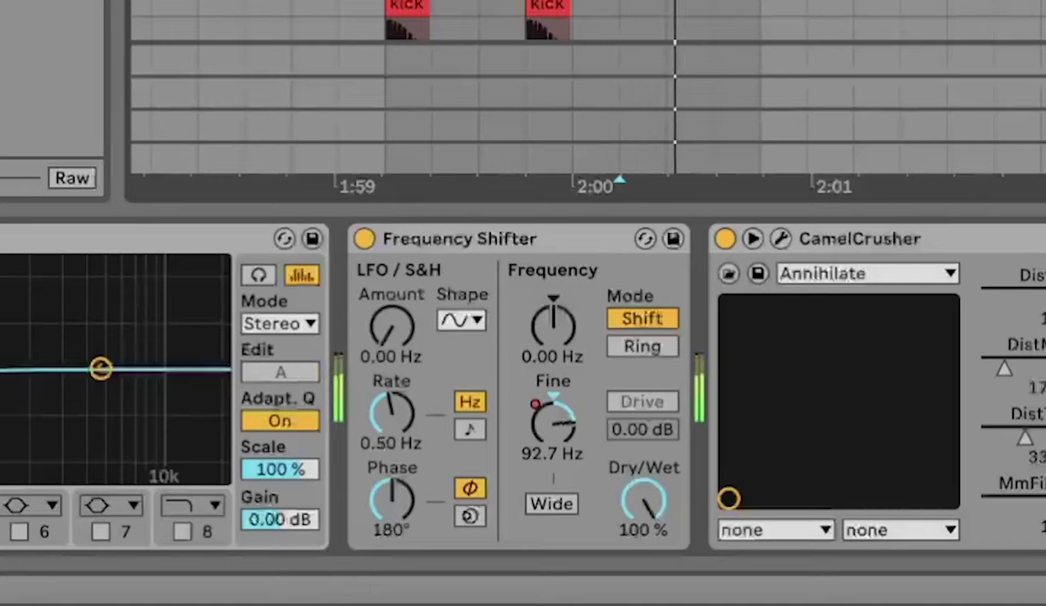
scroll(545, 217, "down", 3)
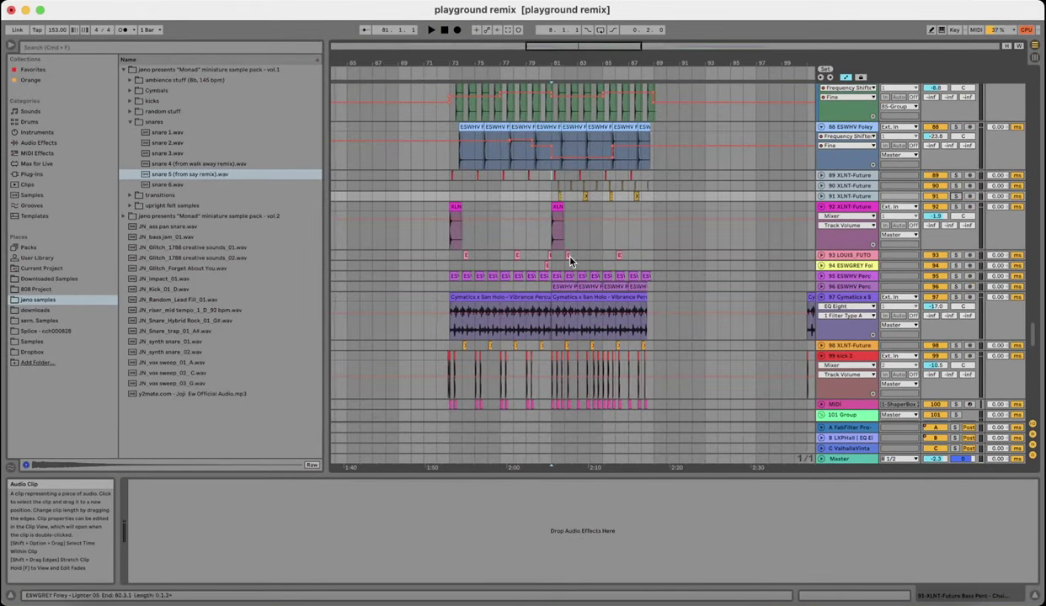
- Solo percussion tracks 89 to 98, play them from bar 73 and unfold track 95 to view its waveforms
scroll(571, 261, "up", 3)
scroll(561, 263, "down", 1)
scroll(664, 257, "left", 2)
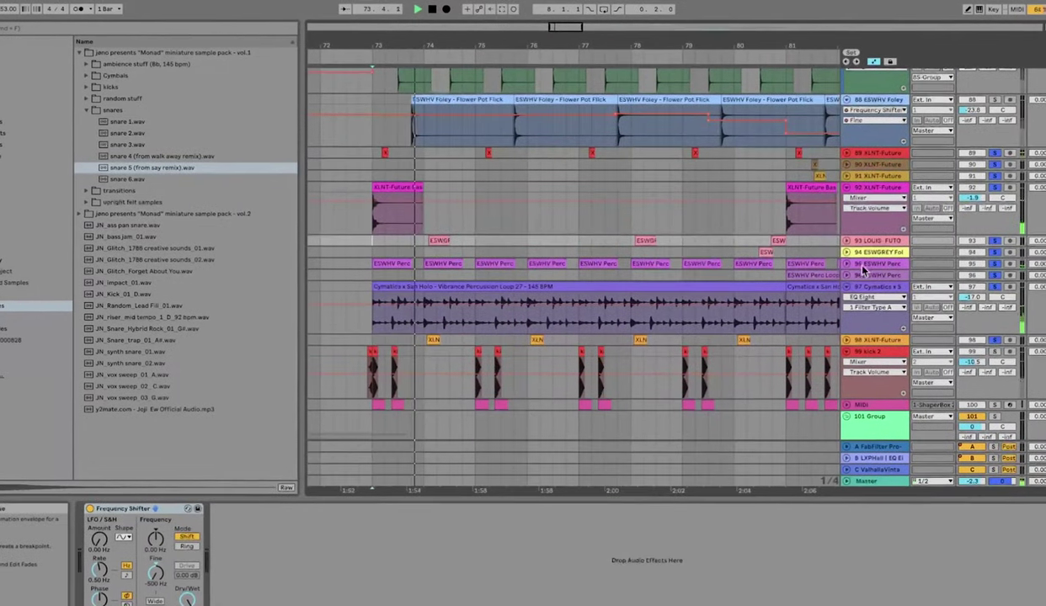
left_click(851, 263)
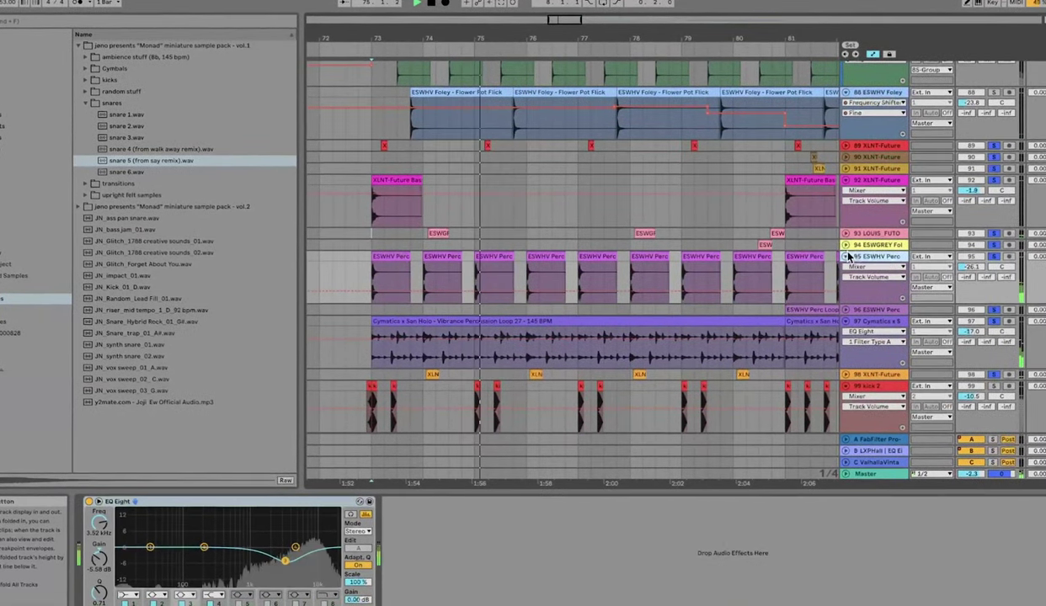
scroll(547, 217, "down", 3)
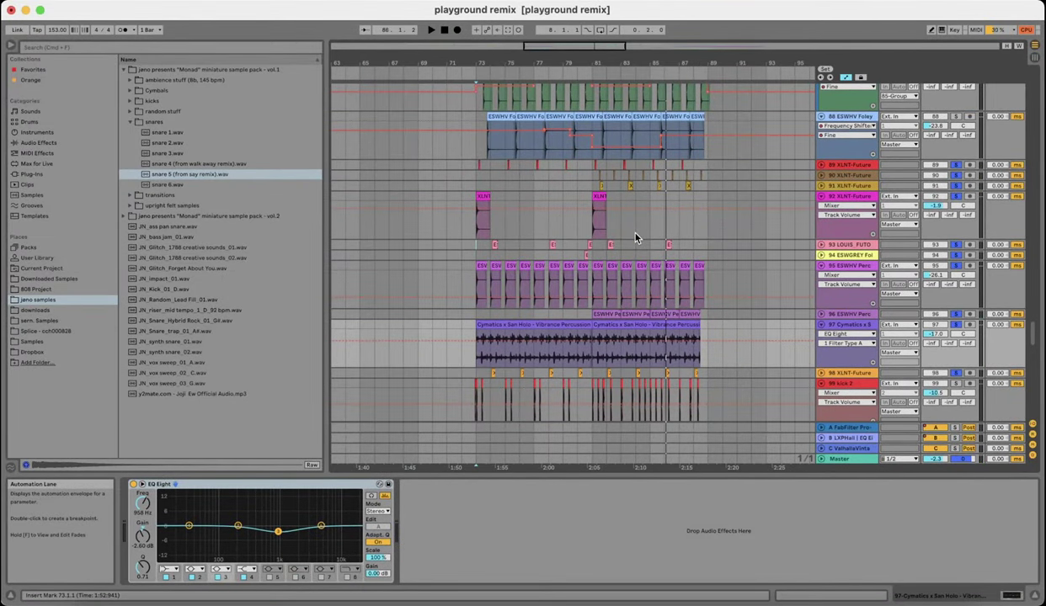
- Solo group 85, unfold its snare track 86 and view the group's effects chain through to H-Delay
scroll(569, 238, "left", 3)
scroll(570, 238, "up", 3)
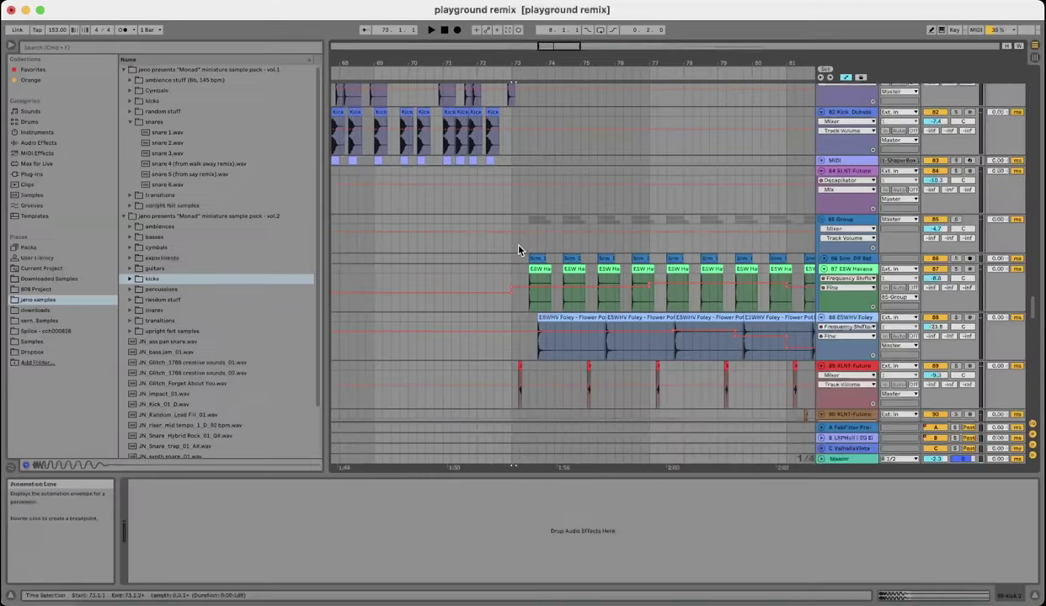
key("plus")
key("plus")
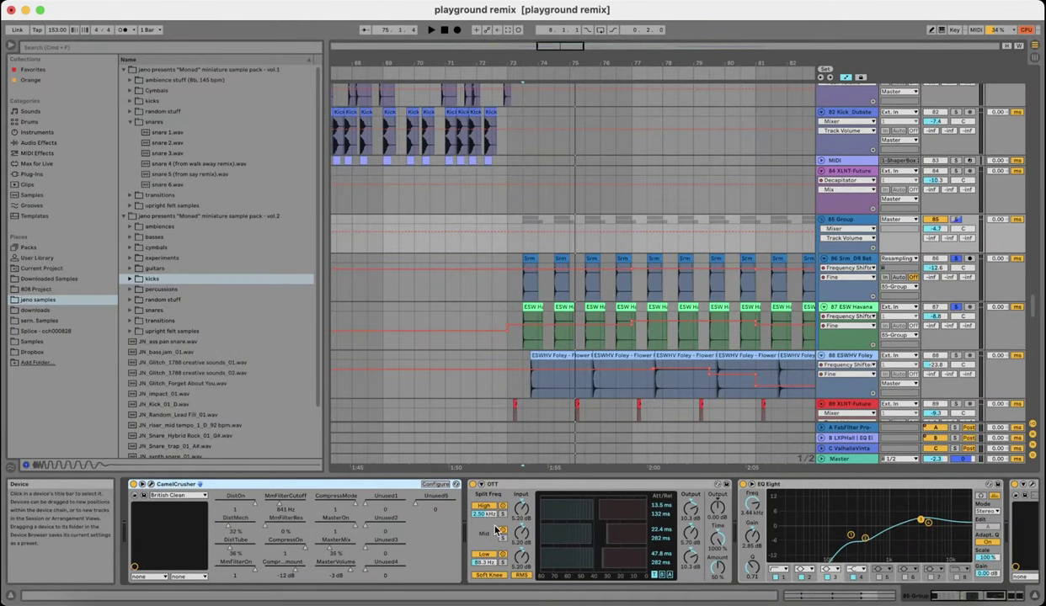
scroll(497, 531, "right", 5)
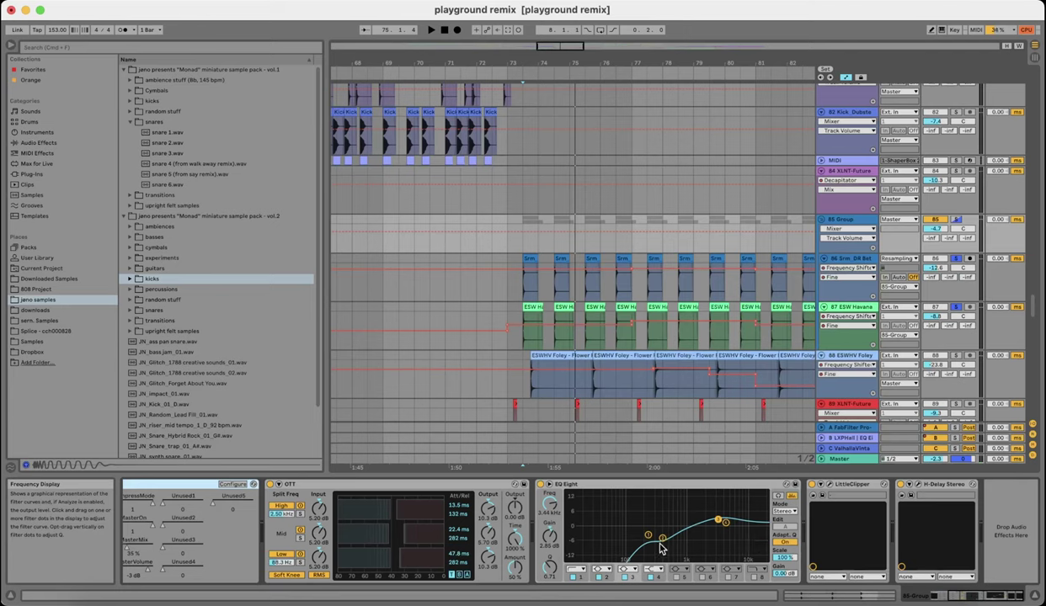
- Inspect the LittleClipper and H-Delay Stereo plug-ins on group 85, closing each window after viewing
left_click(829, 485)
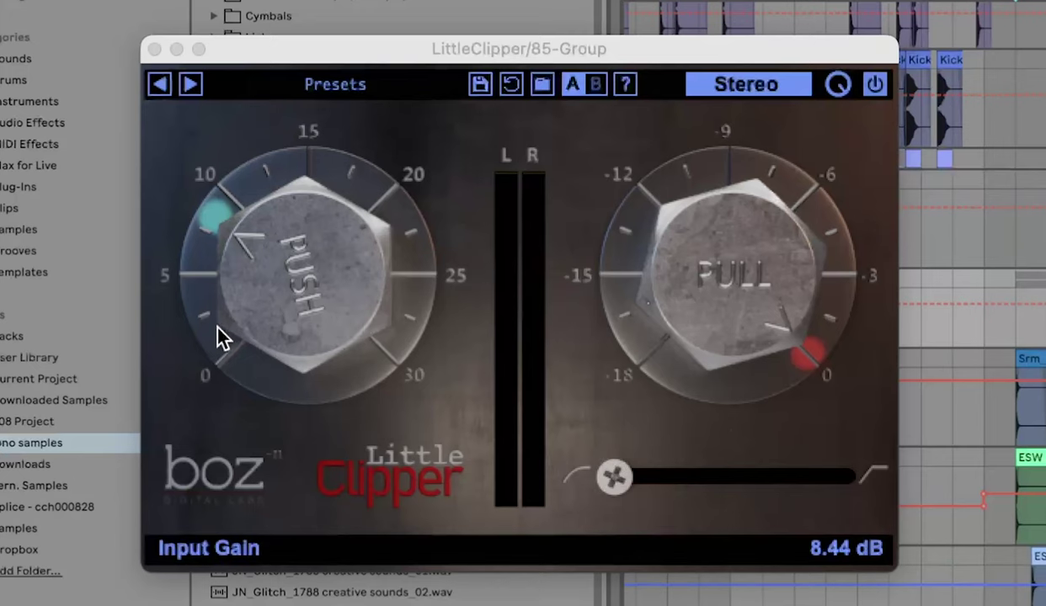
left_click(154, 50)
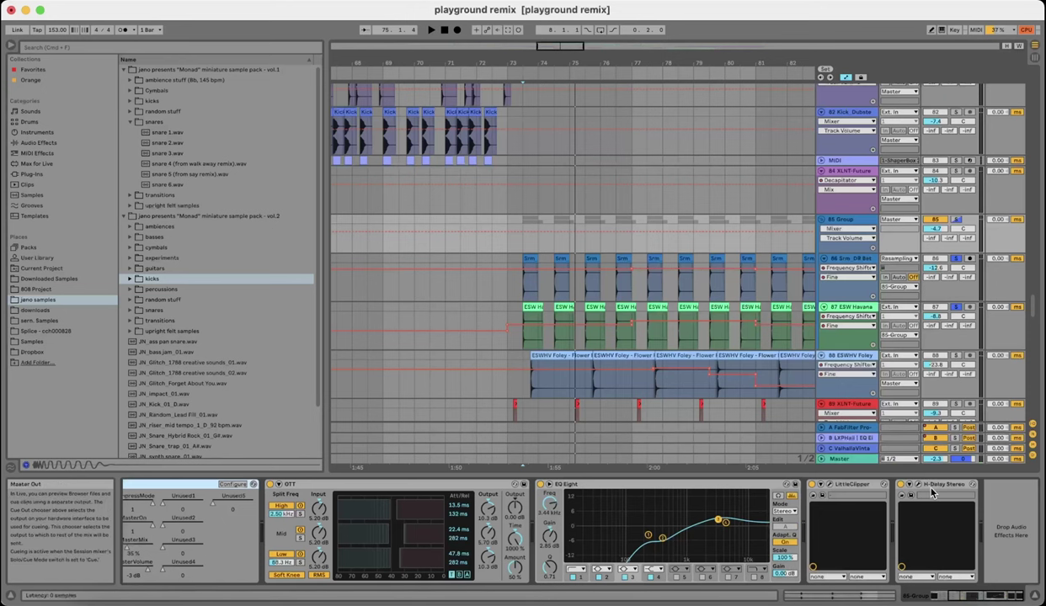
left_click(916, 485)
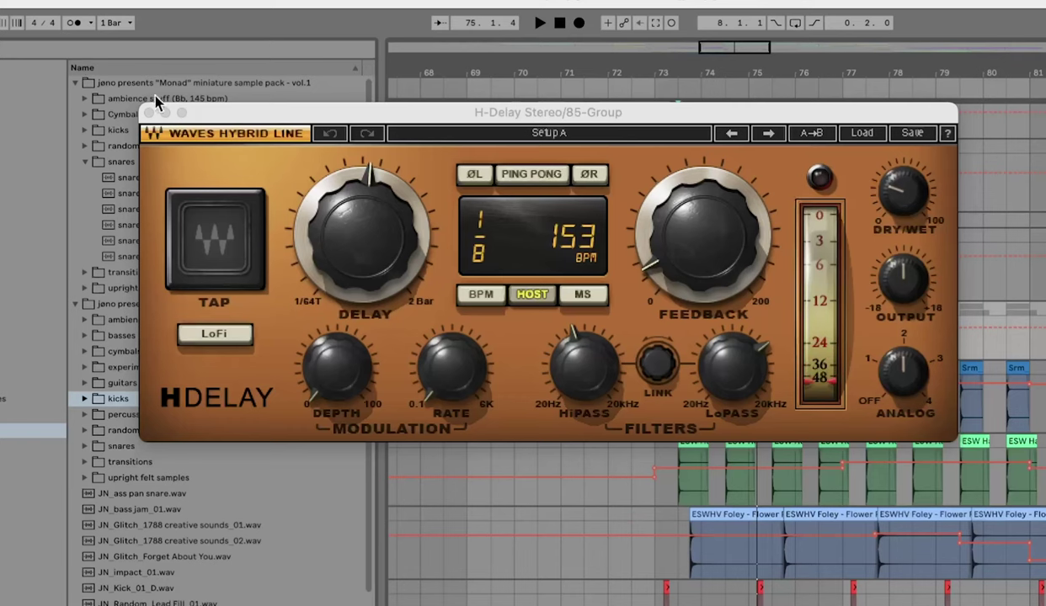
left_click(148, 112)
- Play the soloed group 85 snares from bar 73.3
scroll(758, 497, "up", 4)
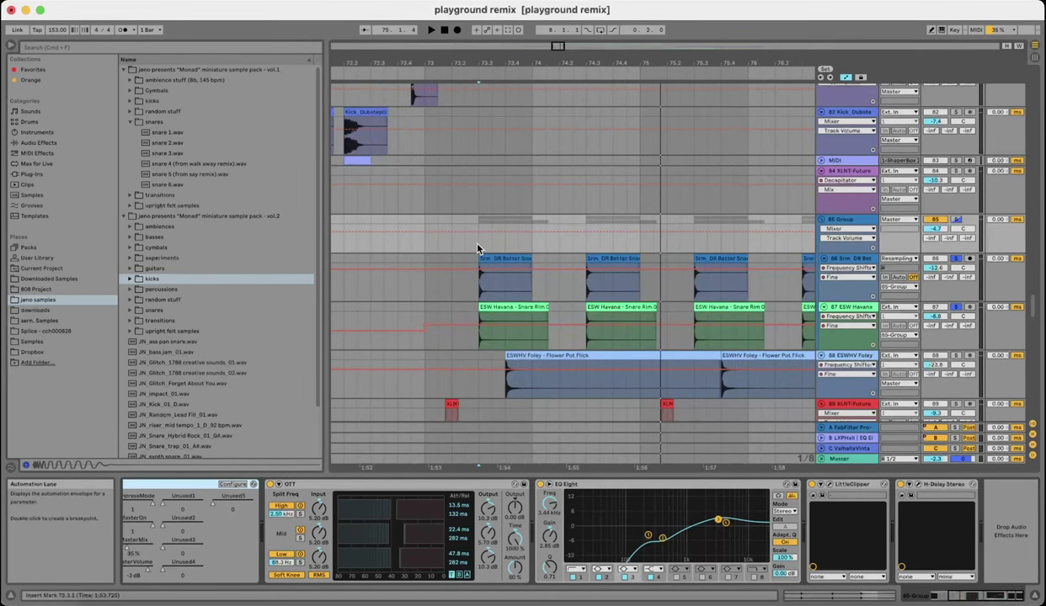
left_click(476, 249)
key("space")
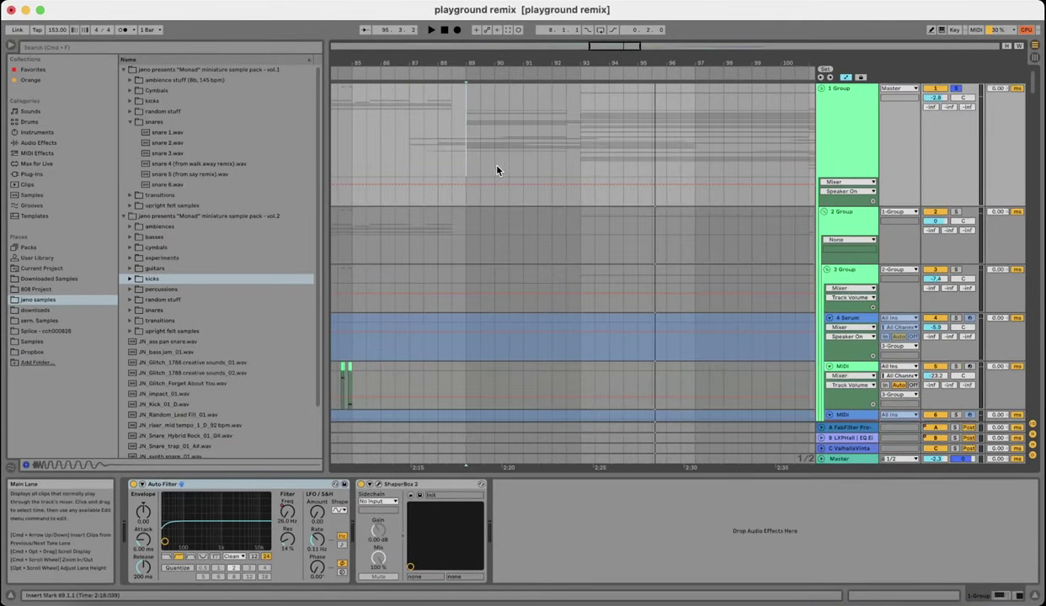
- Play the arrangement from bar 87 and look over the tracks of group 1 leading into bar 93
left_click(452, 132)
key("space")
scroll(512, 137, "down", 6)
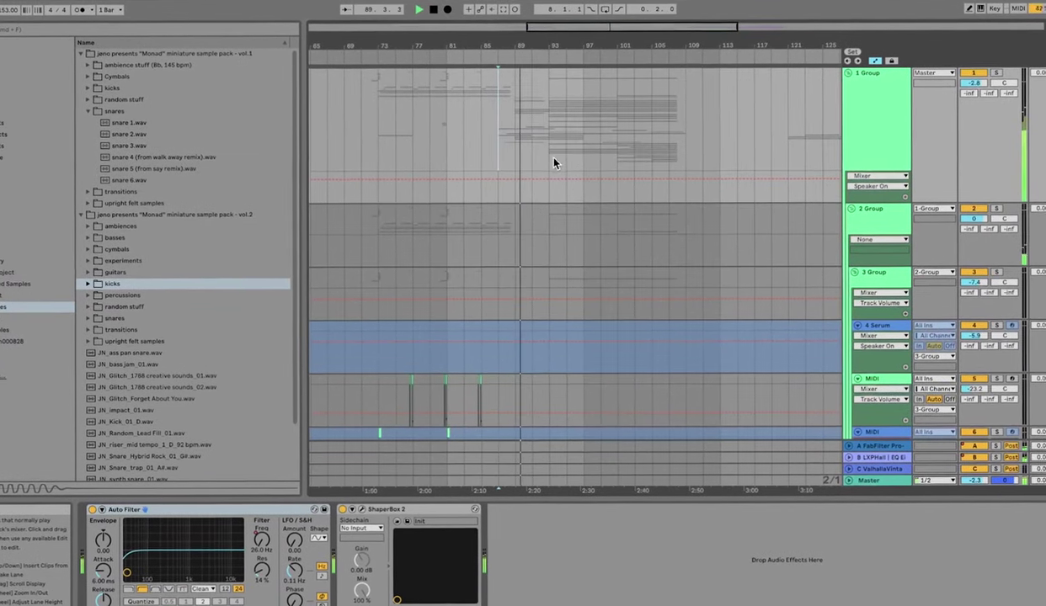
scroll(547, 227, "down", 5)
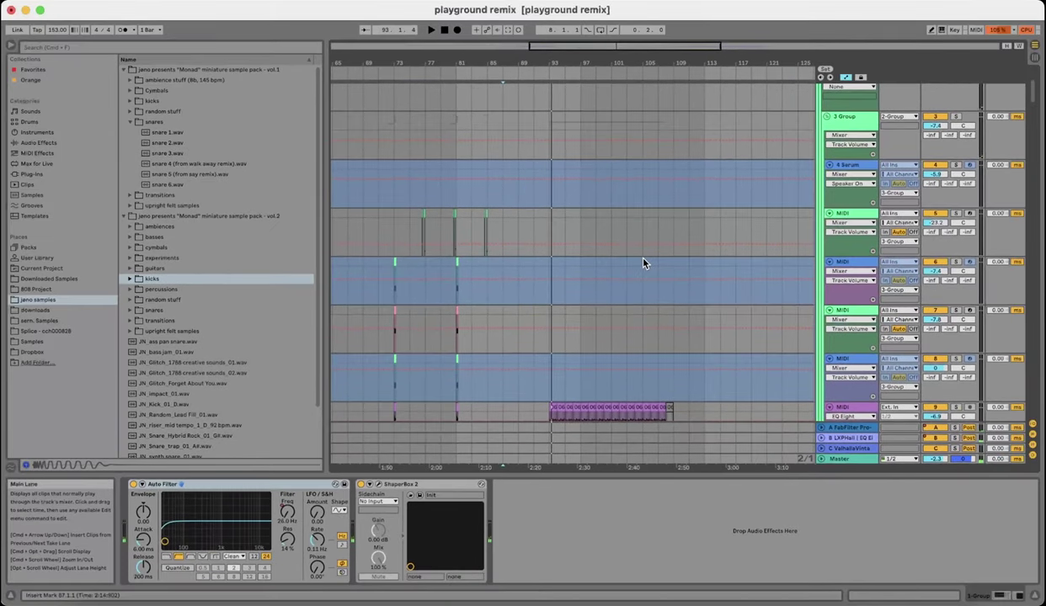
- Look through the synth, audio and drum tracks around bar 93 and play the section from bar 93
scroll(581, 281, "down", 15)
scroll(560, 352, "down", 20)
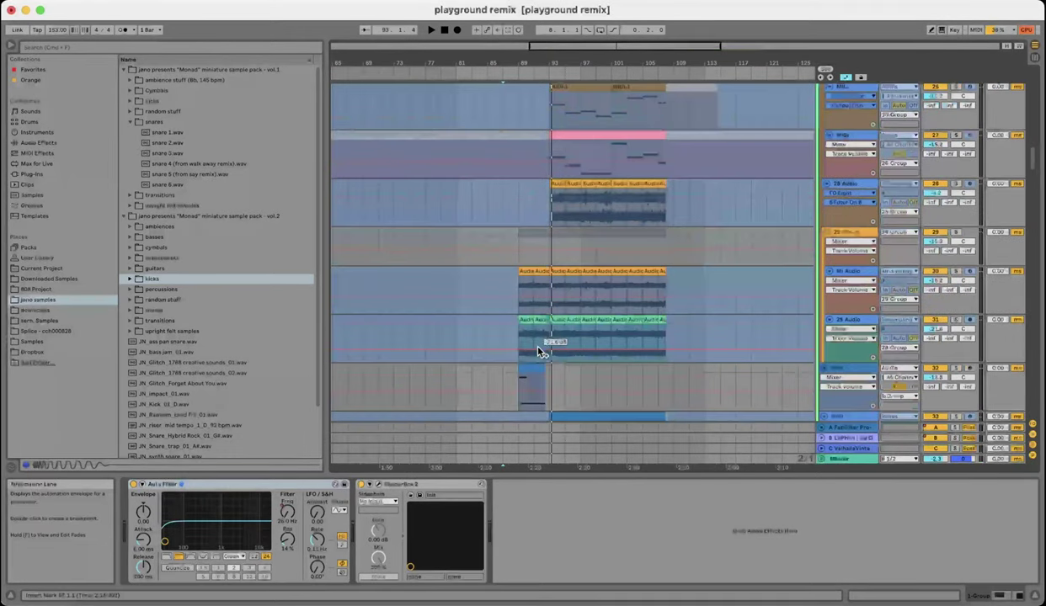
scroll(558, 280, "down", 20)
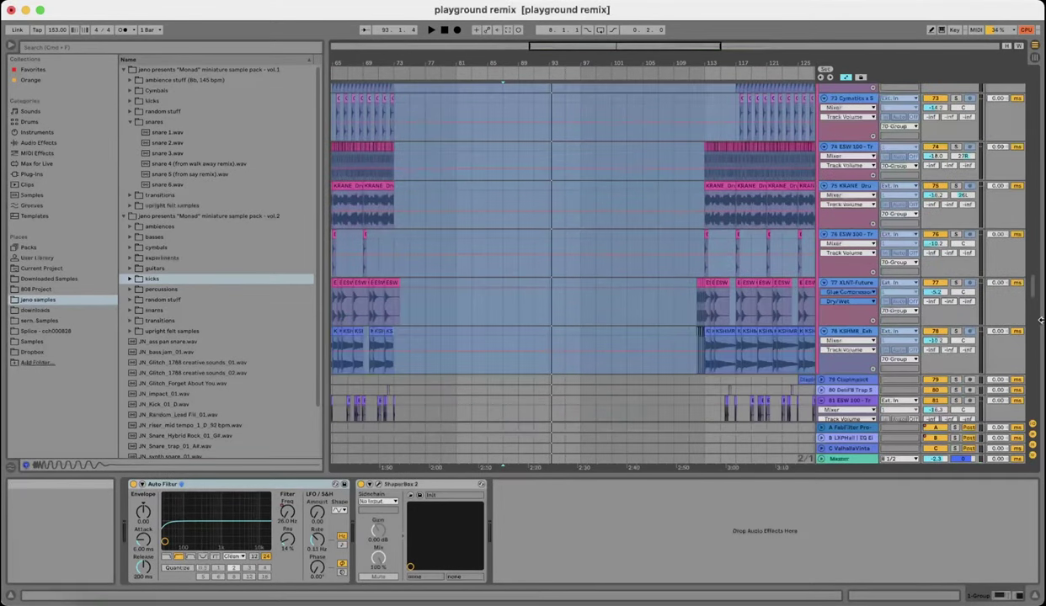
left_click_drag(1036, 297, 919, 57)
left_click(551, 135)
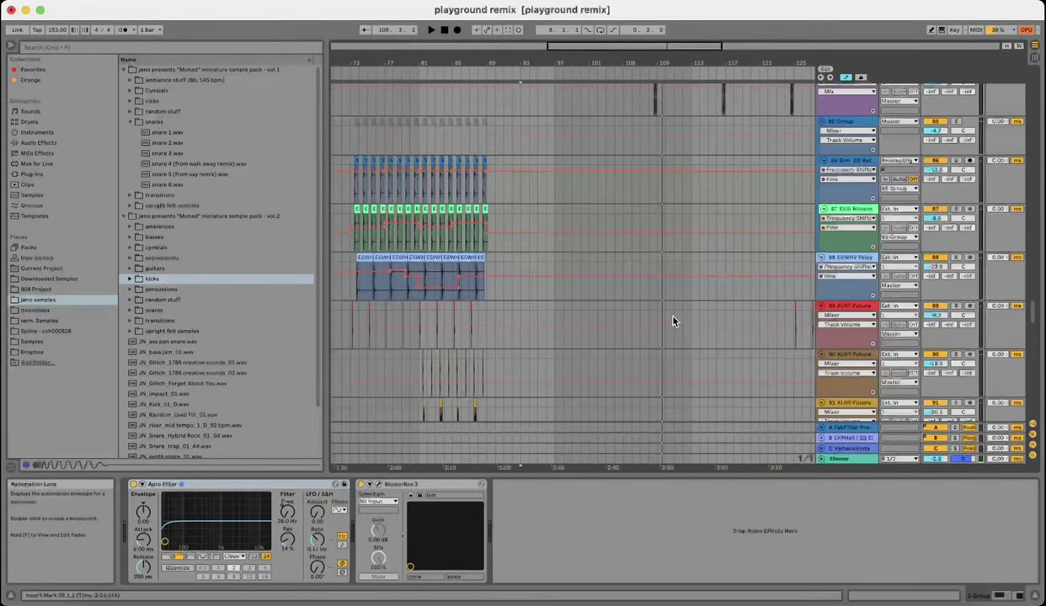
- Examine the kick build on track 99, then solo percussion loop track 97 and play its clip from bar 101
scroll(678, 320, "down", 10)
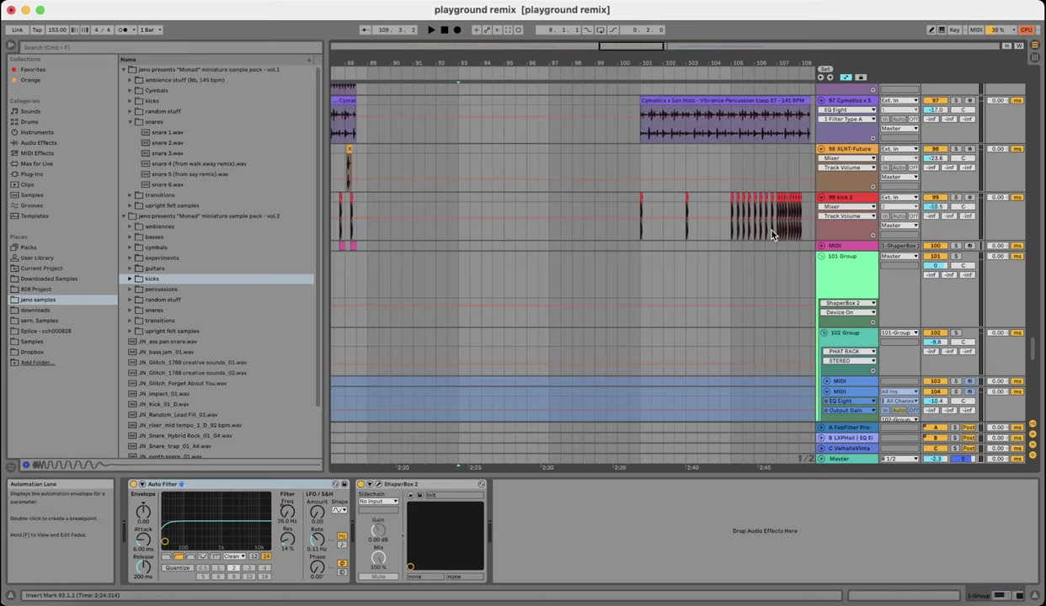
left_click_drag(732, 230, 777, 202)
scroll(740, 274, "left", 10)
scroll(646, 270, "right", 10)
scroll(534, 277, "left", 3)
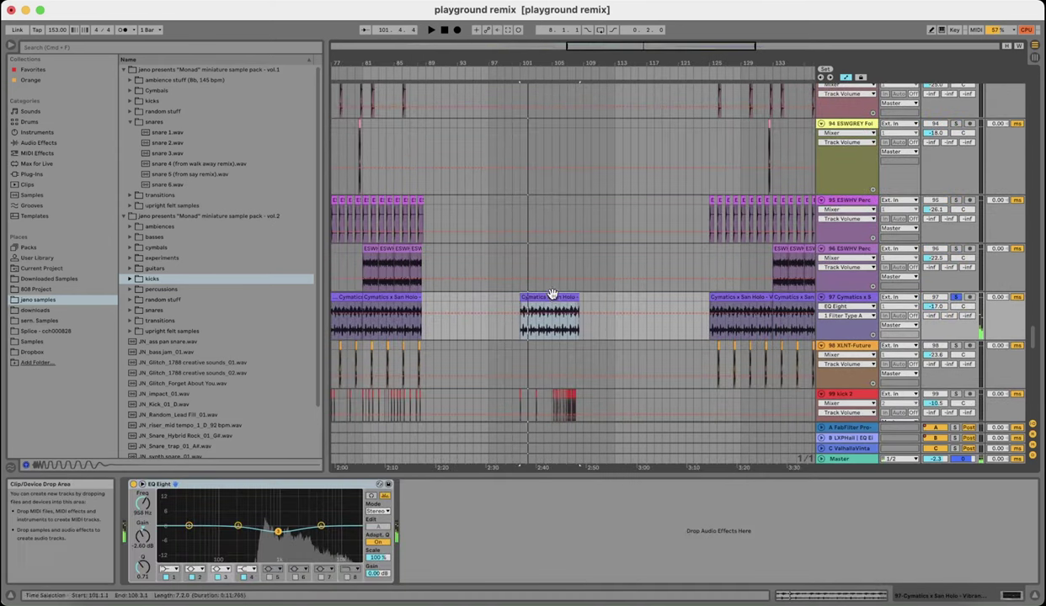
- Solo MIDI track 19 and play its clip from bar 101 with its EQ Eight and Echo effects in view
scroll(551, 295, "down", 3)
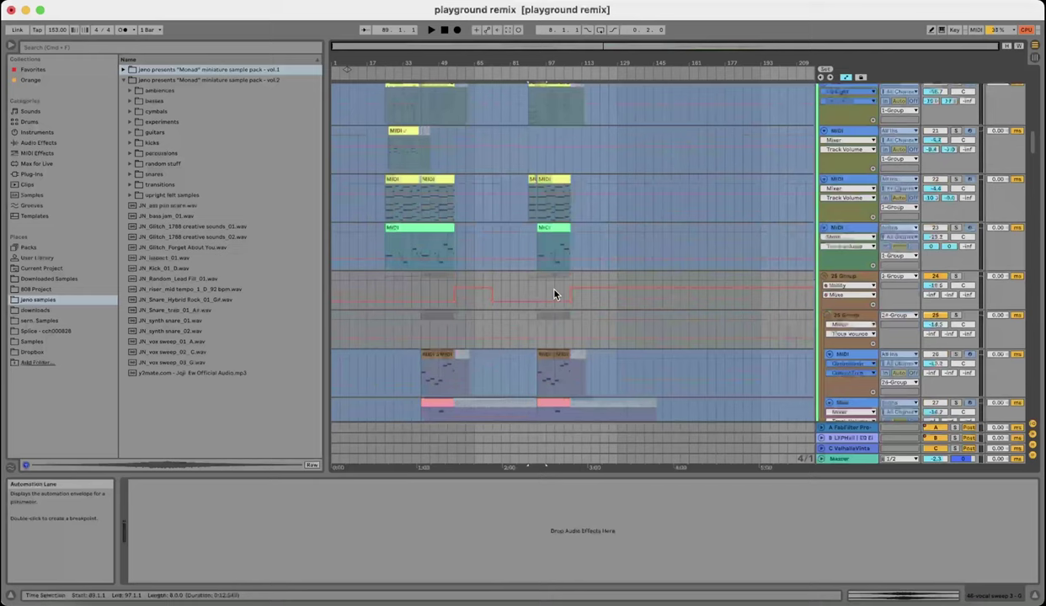
scroll(536, 279, "up", 5)
scroll(562, 280, "up", 2)
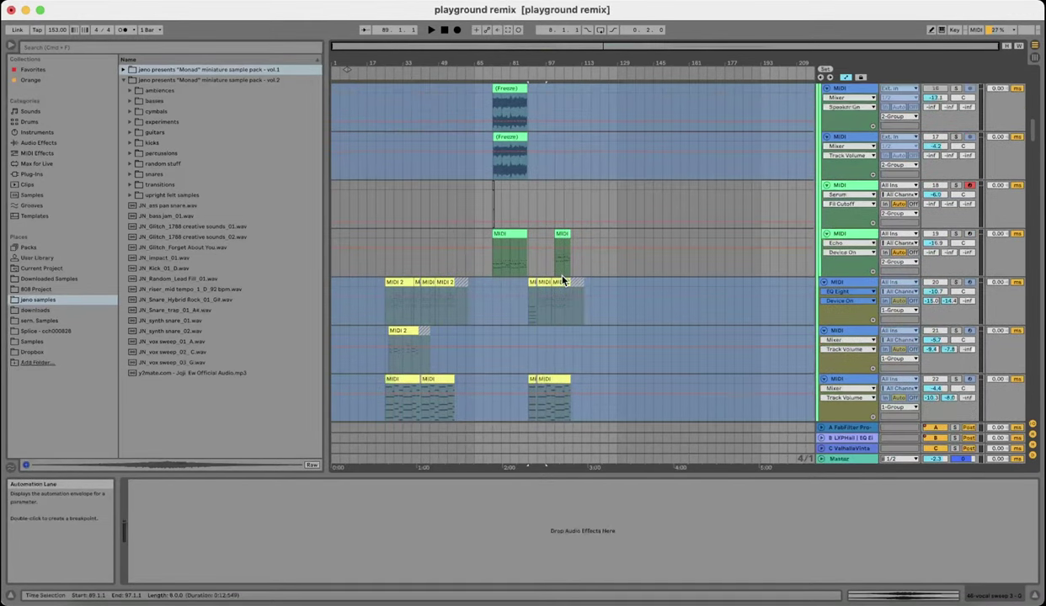
scroll(564, 269, "up", 5)
left_click(577, 232)
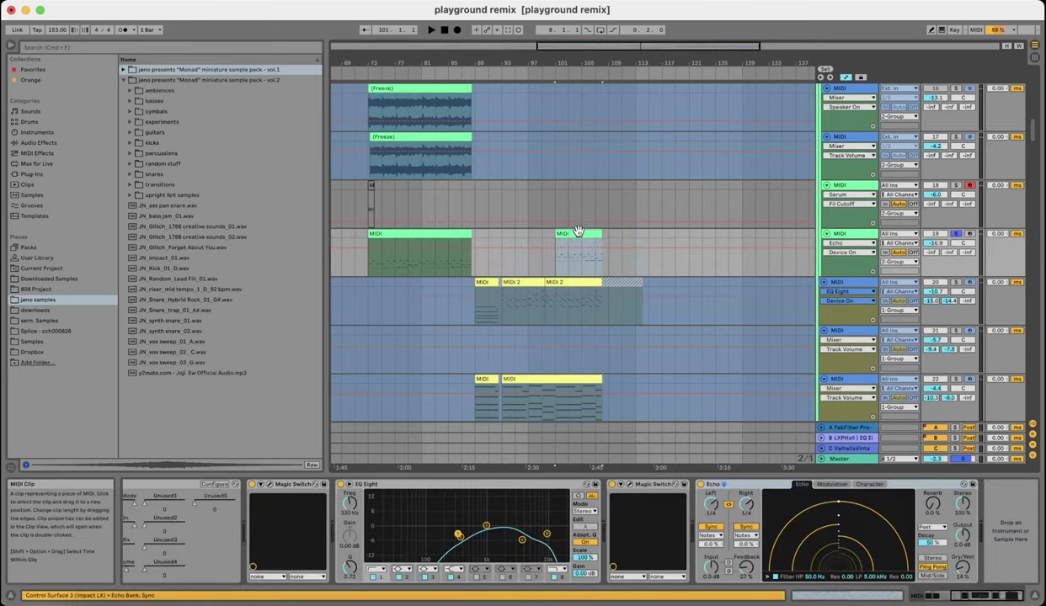
key("space")
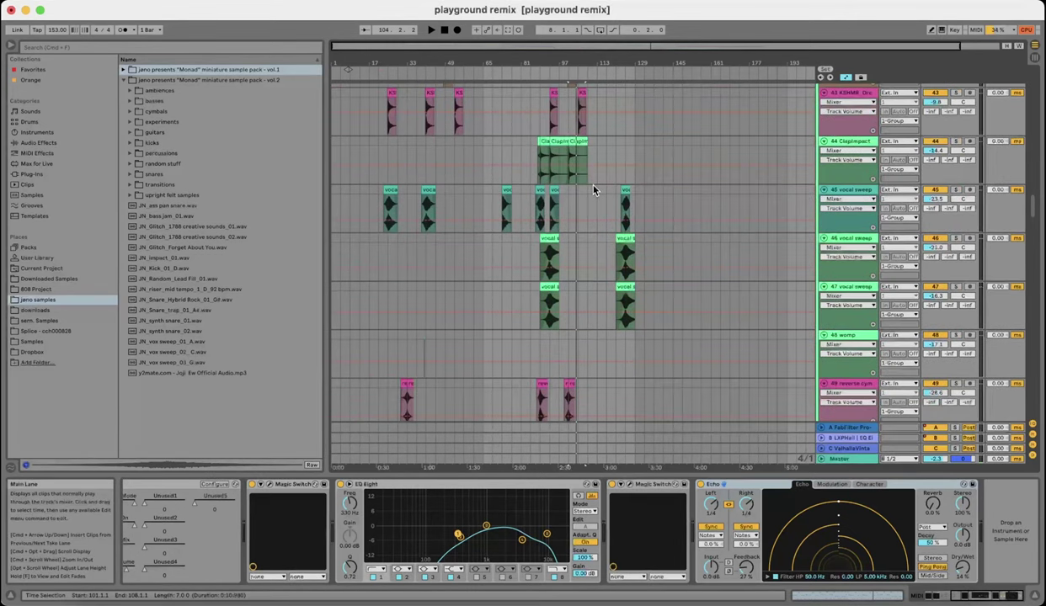
- Play the arrangement from bar 109 and look over the lead tracks and group 123 during playback
left_click(590, 177)
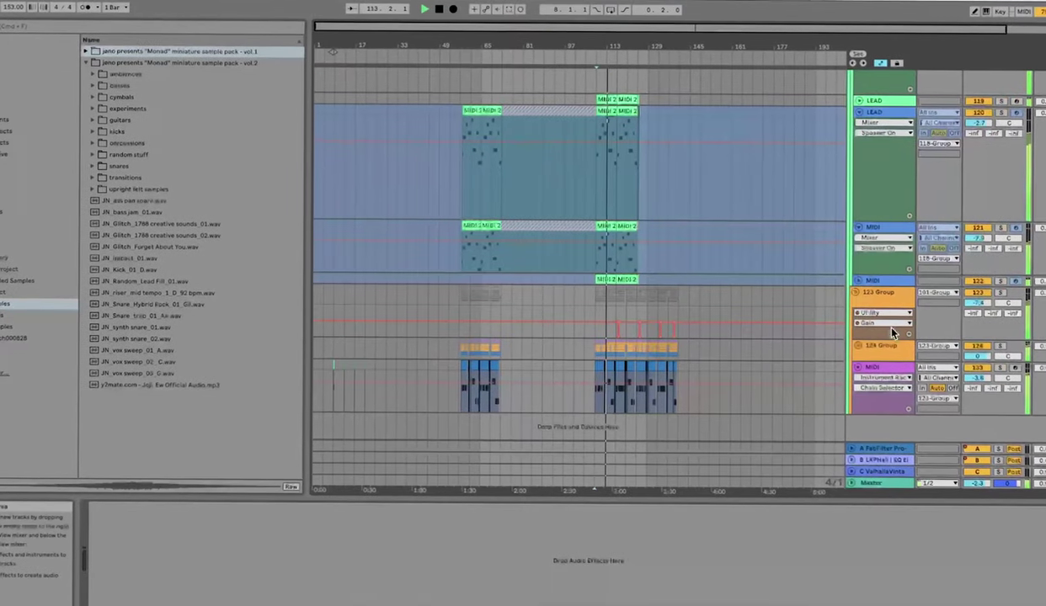
scroll(719, 260, "up", 3)
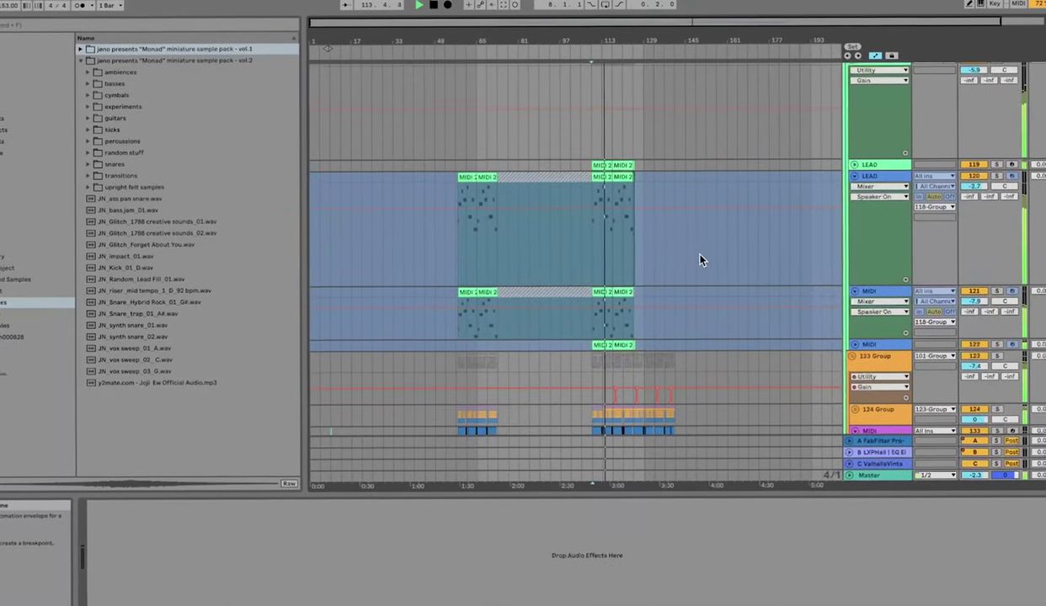
scroll(700, 255, "down", 1)
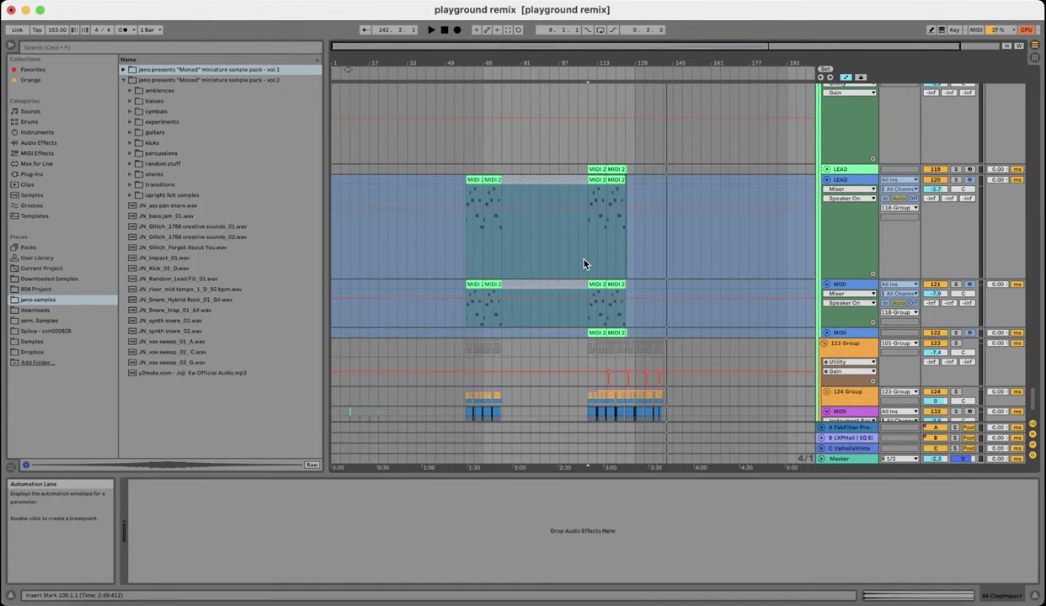
- Unfold lead track 119 and examine the lead clips around bar 109 with its Instrument Rack and effects in view
left_click(774, 225)
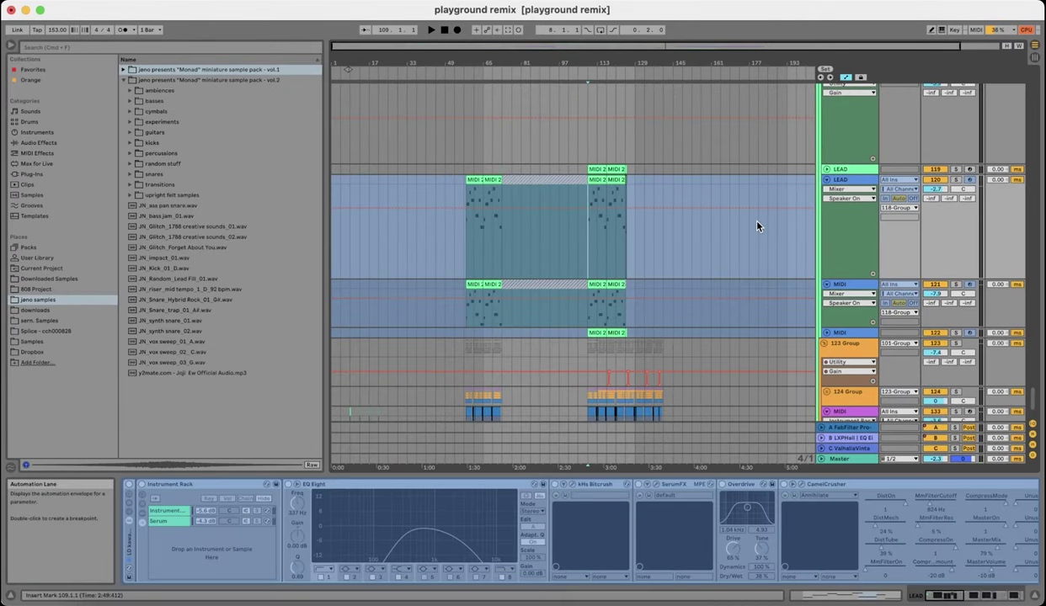
left_click(849, 168)
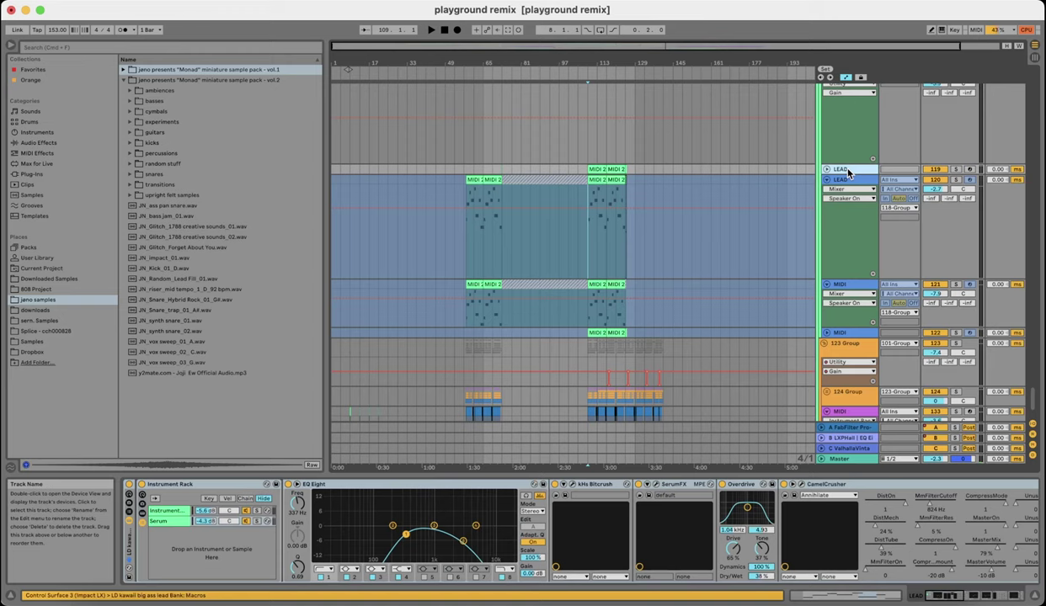
left_click(827, 169)
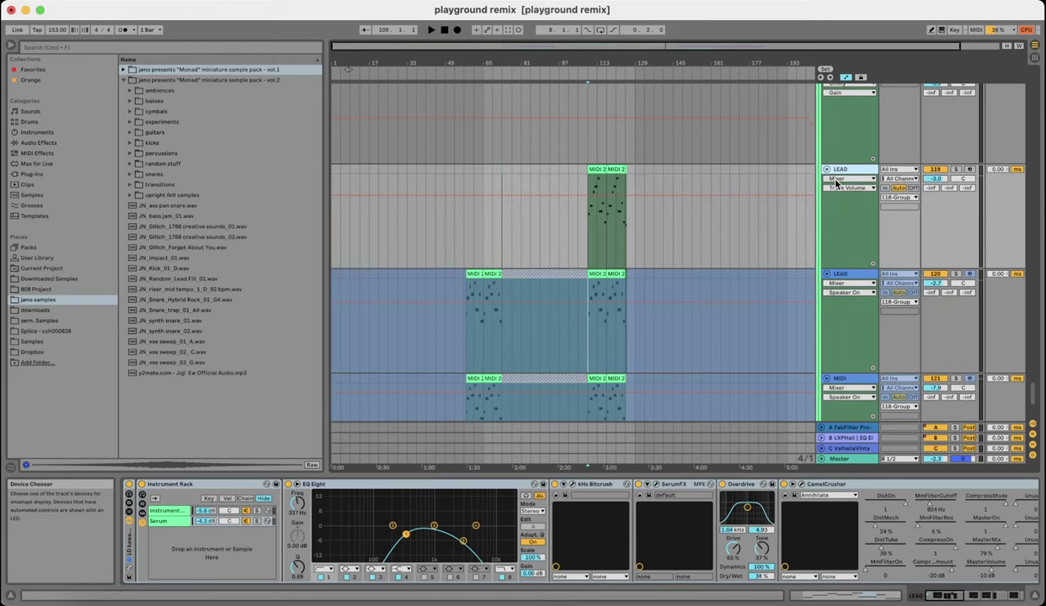
key("plus")
key("plus")
key("plus")
scroll(662, 263, "down", 3)
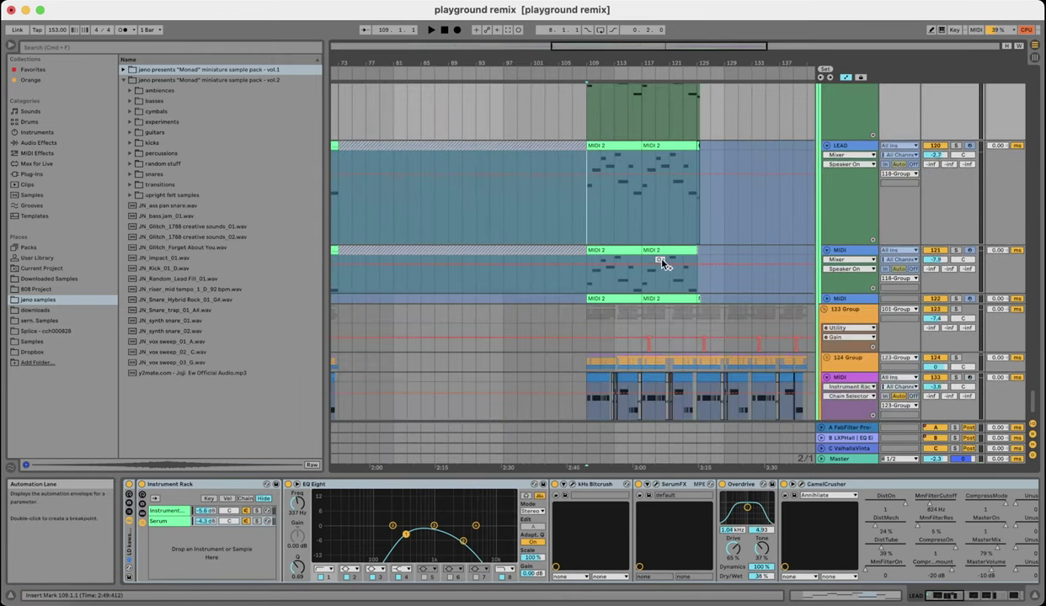
- Unfold MIDI track 122 and look over lead tracks 119 to 122 in group 118
left_click(825, 306)
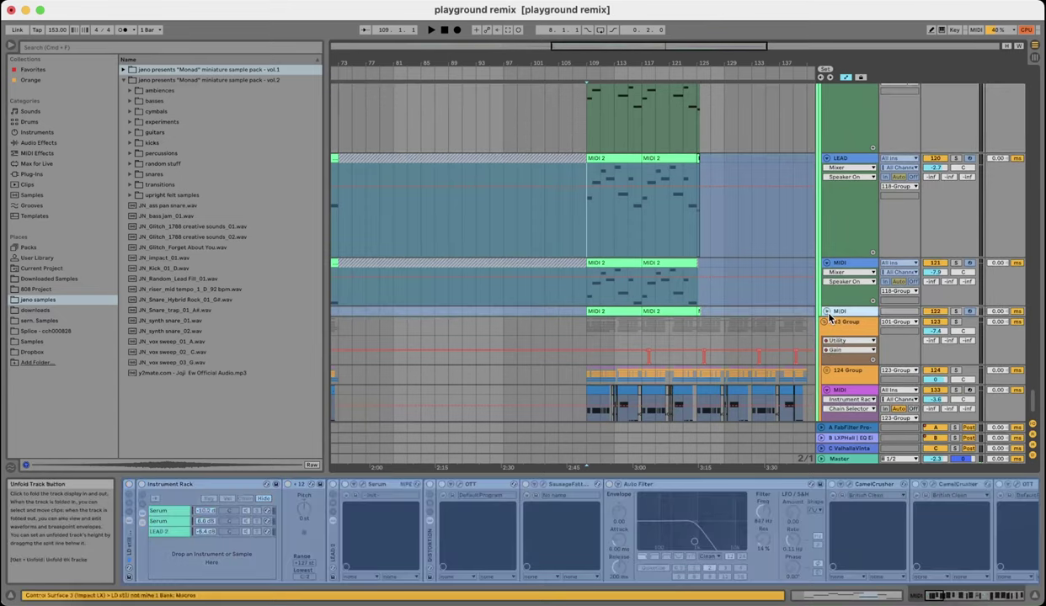
scroll(829, 315, "up", 3)
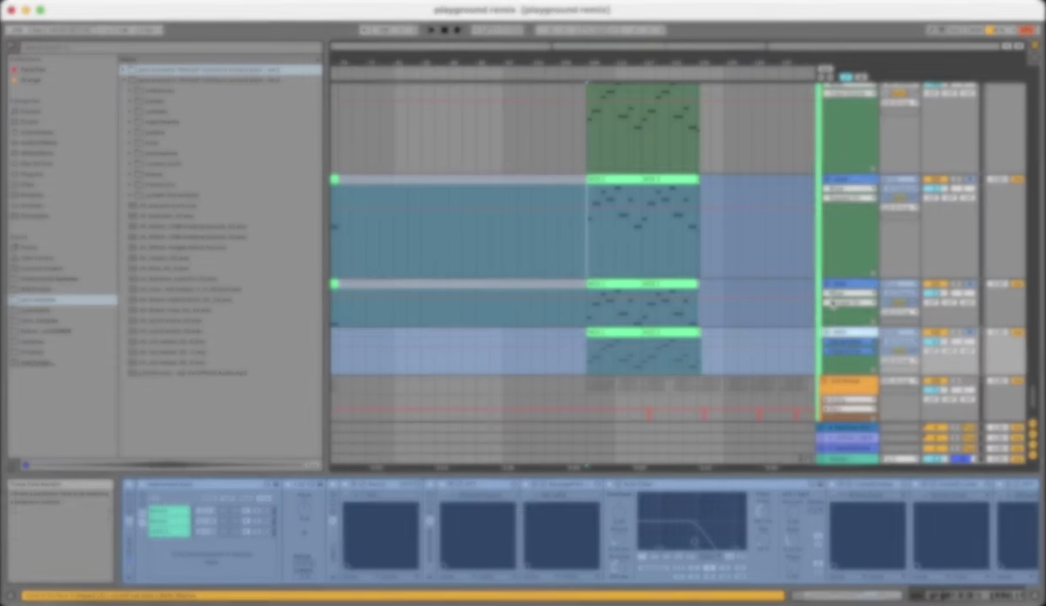
scroll(829, 314, "down", 1)
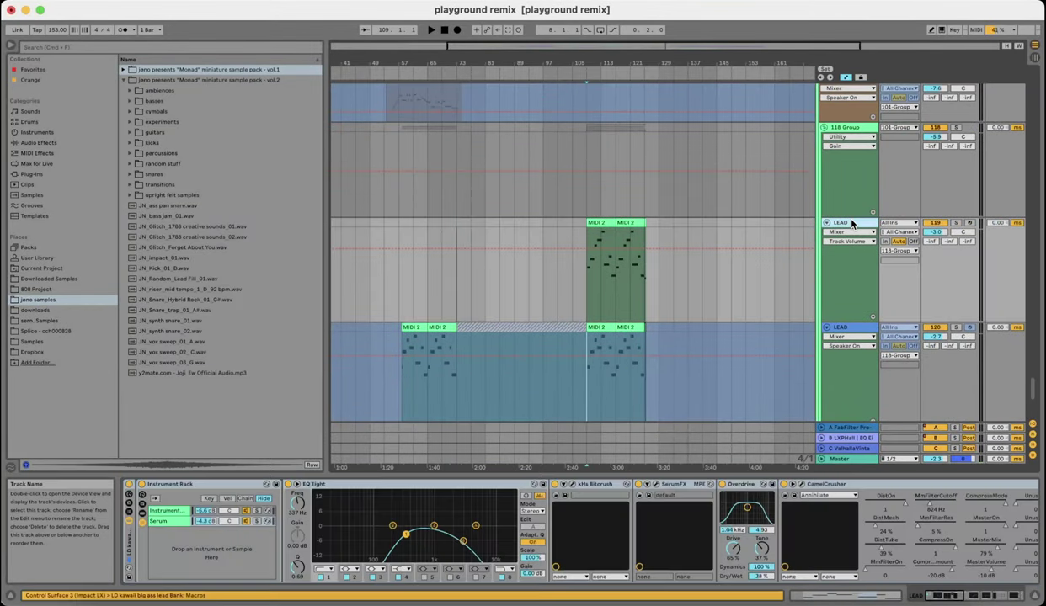
scroll(798, 362, "down", 4)
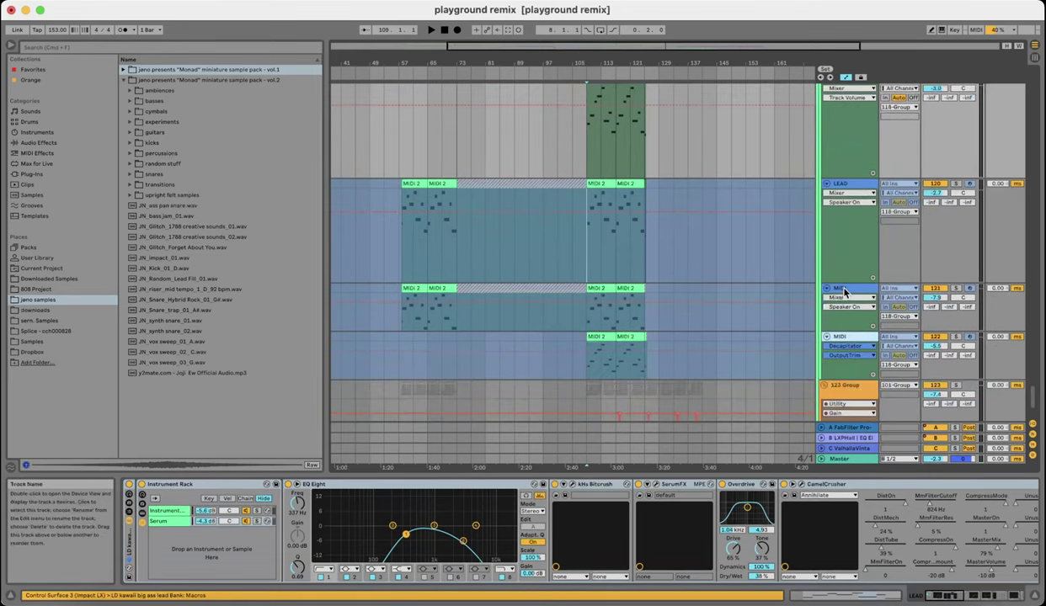
scroll(804, 261, "up", 2)
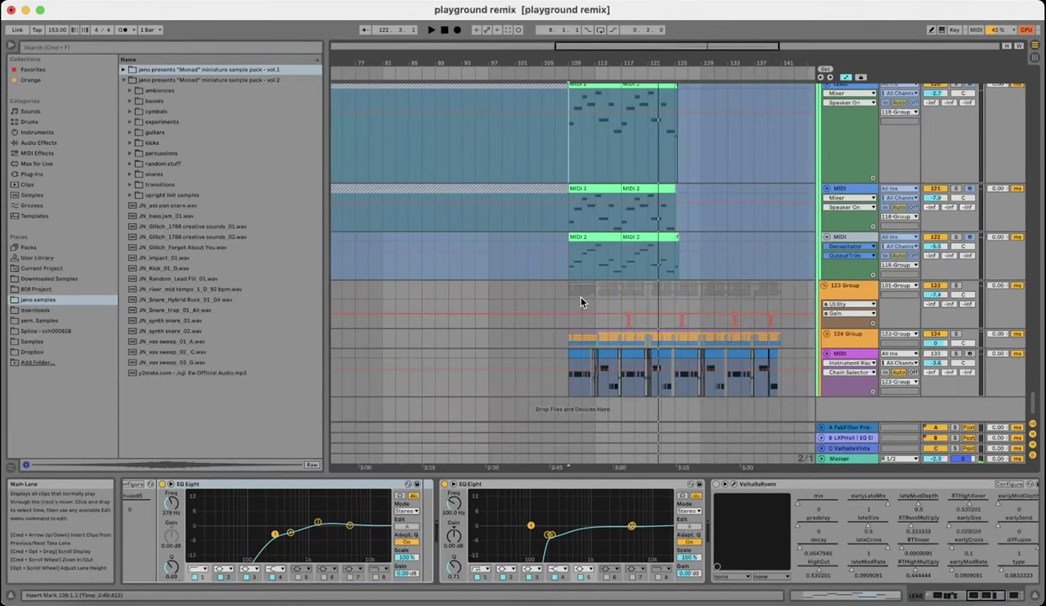
- Place the insert marker at bar 109 on group 123, then unfold group 124 and look through its audio tracks
left_click(568, 293)
key("minus")
key("minus")
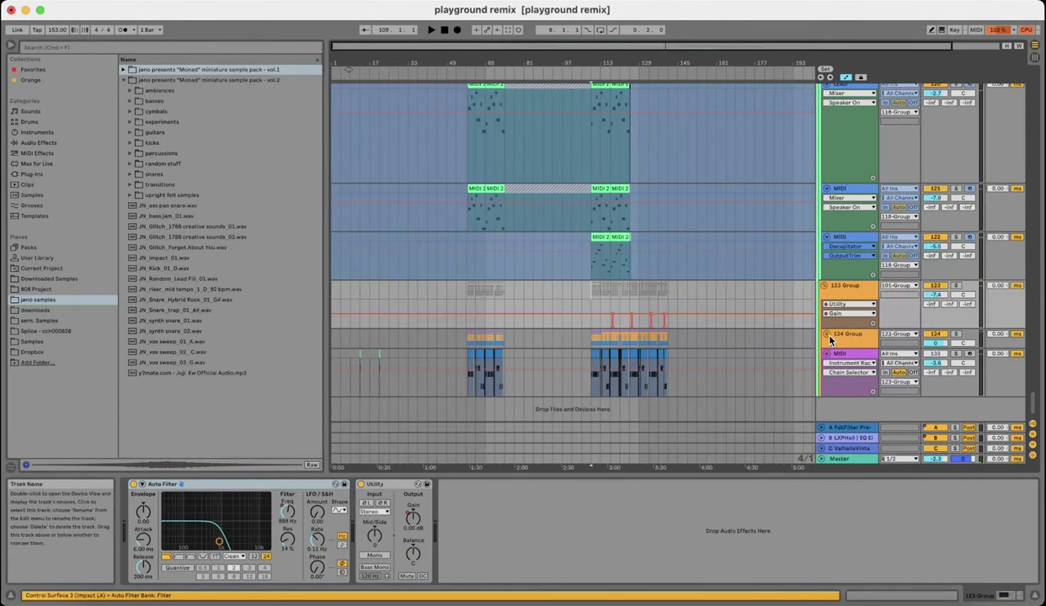
left_click(825, 338)
scroll(595, 362, "down", 10)
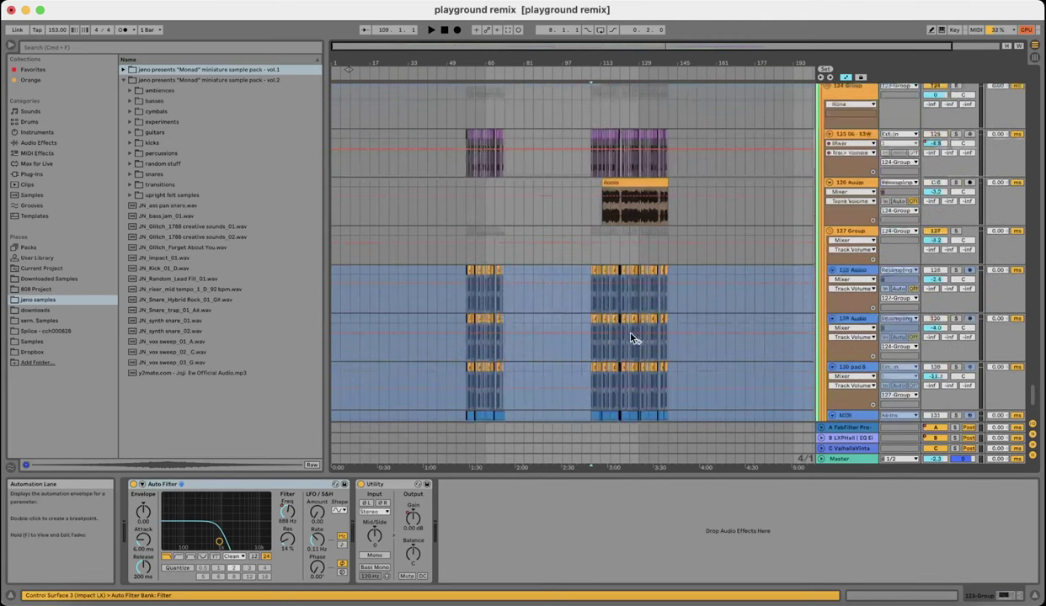
- Solo audio track 126 and play its clip from bar 113
scroll(617, 256, "up", 3)
left_click(611, 117)
key("s")
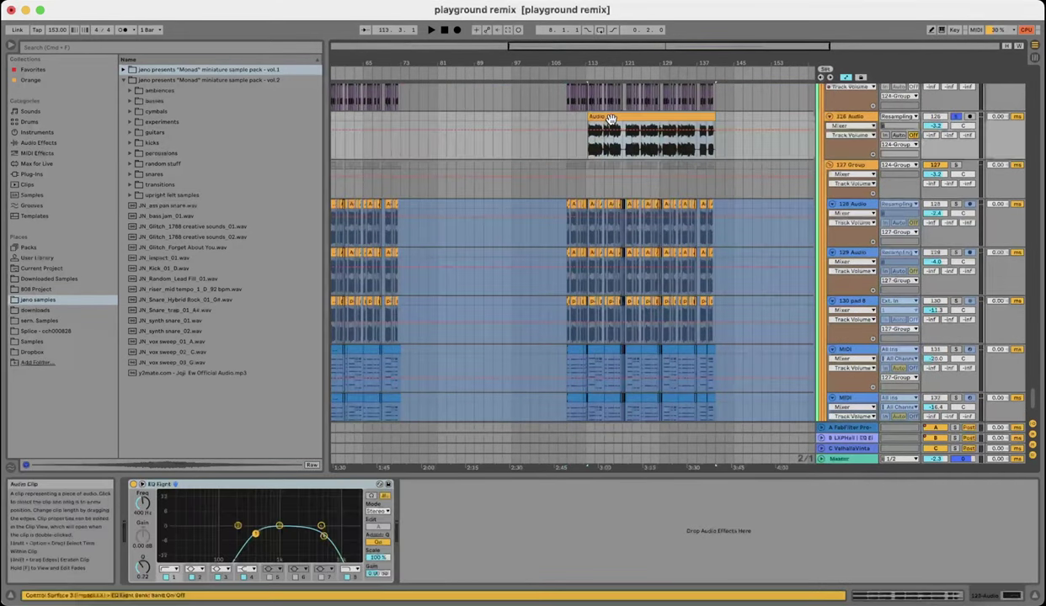
key("space")
key("minus")
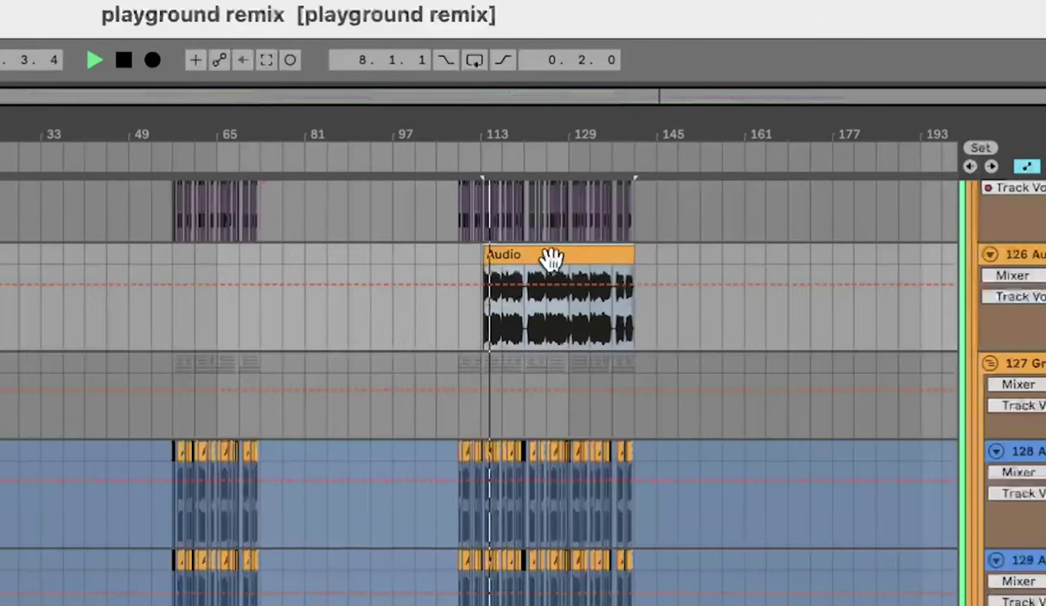
key("space")
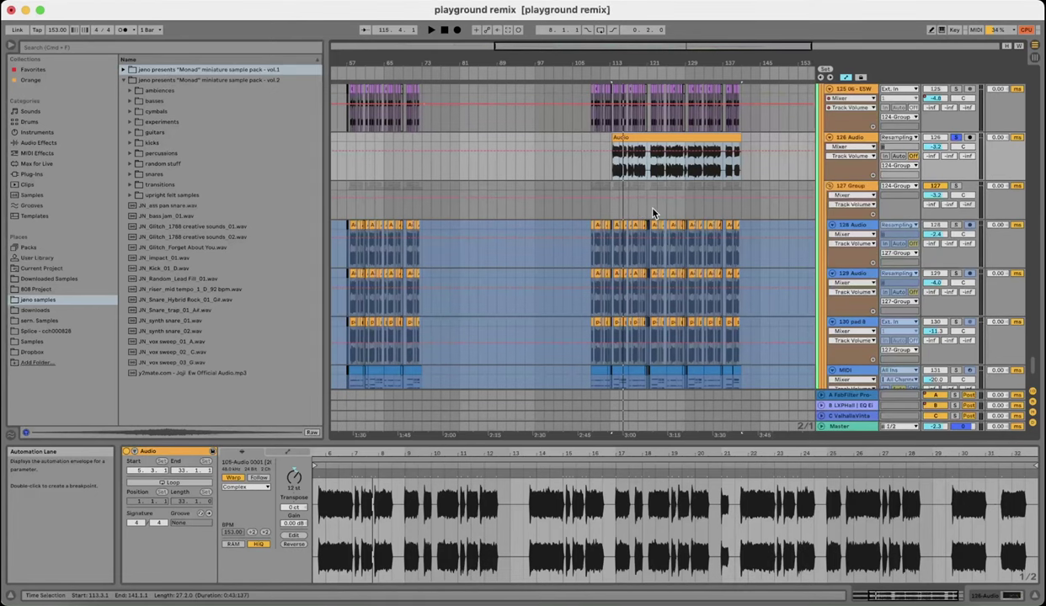
scroll(531, 427, "left", 2)
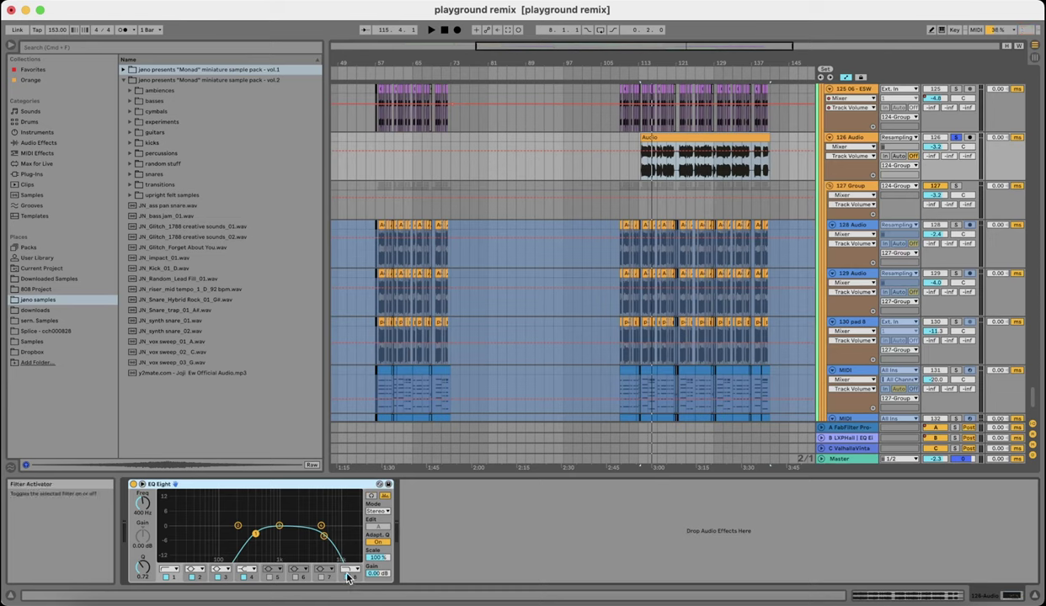
- Switch off filter 8 in track 126's EQ Eight and play the clip with the spectrum in view
left_click(348, 578)
key("space")
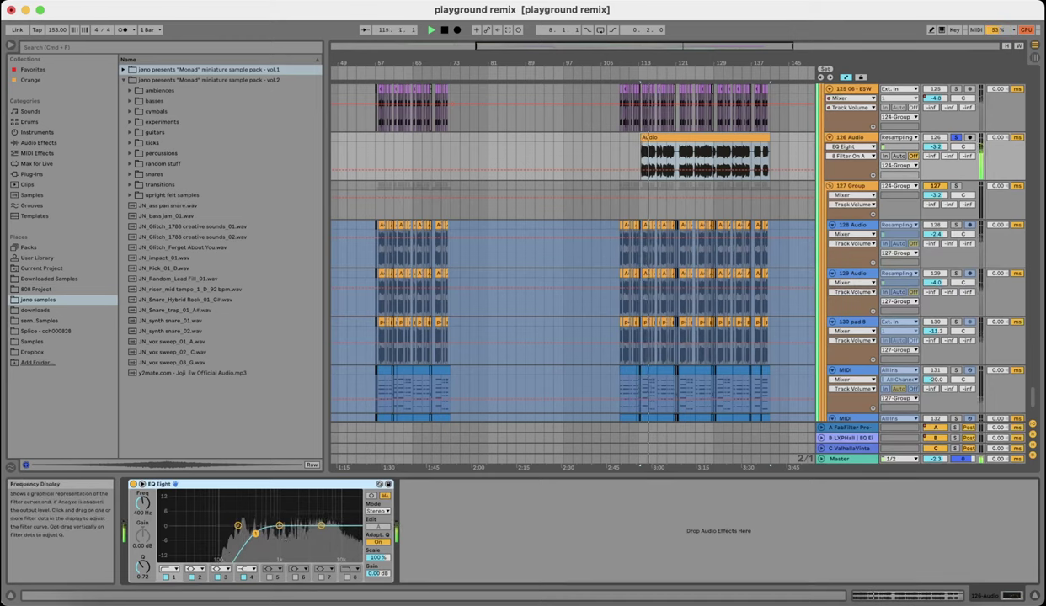
left_click_drag(278, 525, 310, 529)
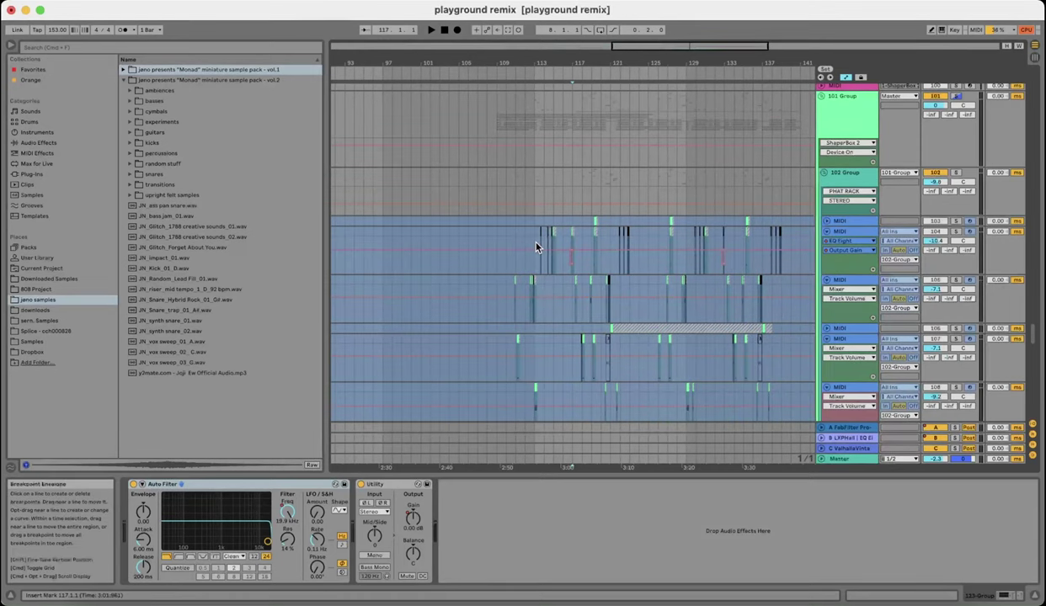
- Look through group 102's MIDI and audio tracks and the tracks below it around bar 117
scroll(536, 242, "down", 3)
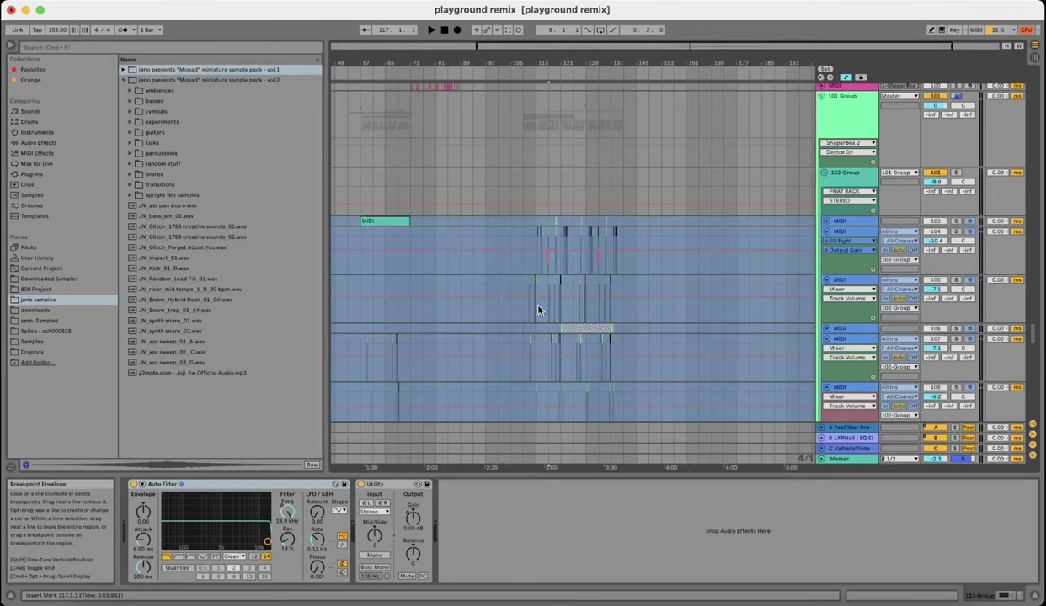
scroll(536, 312, "down", 4)
scroll(534, 322, "down", 2)
scroll(534, 327, "down", 5)
scroll(581, 343, "up", 3)
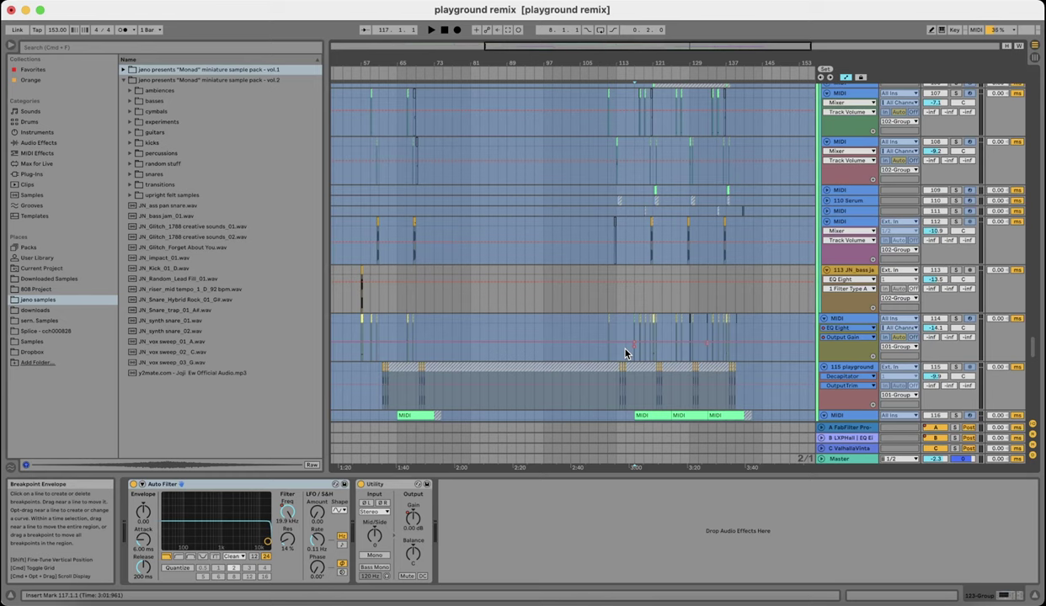
scroll(605, 278, "up", 5)
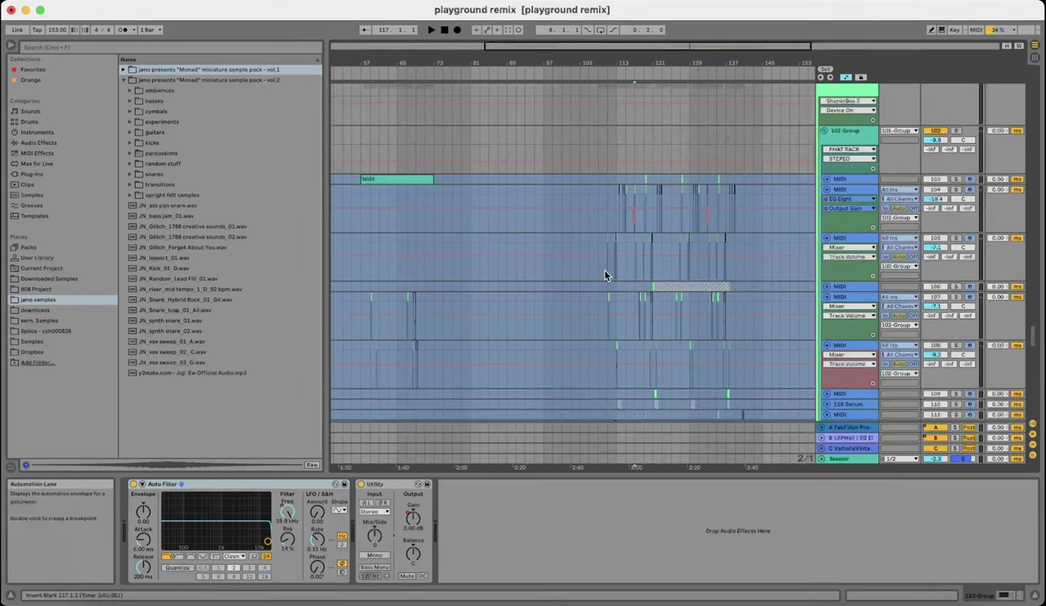
- Solo group 102, play it from bar 109 and follow the short clips on its tracks during playback
scroll(604, 274, "up", 10)
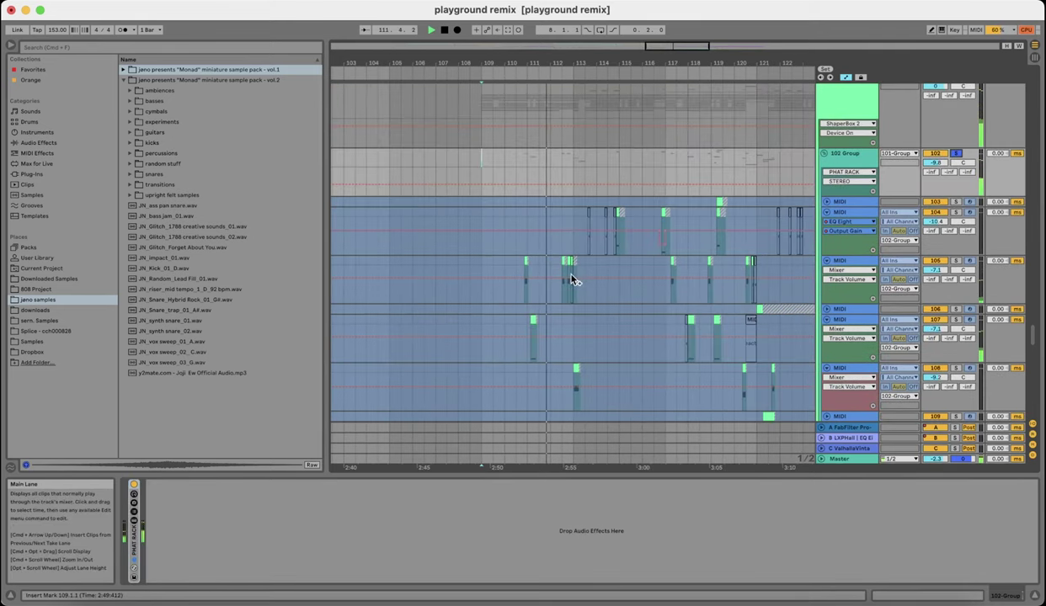
scroll(571, 280, "down", 3)
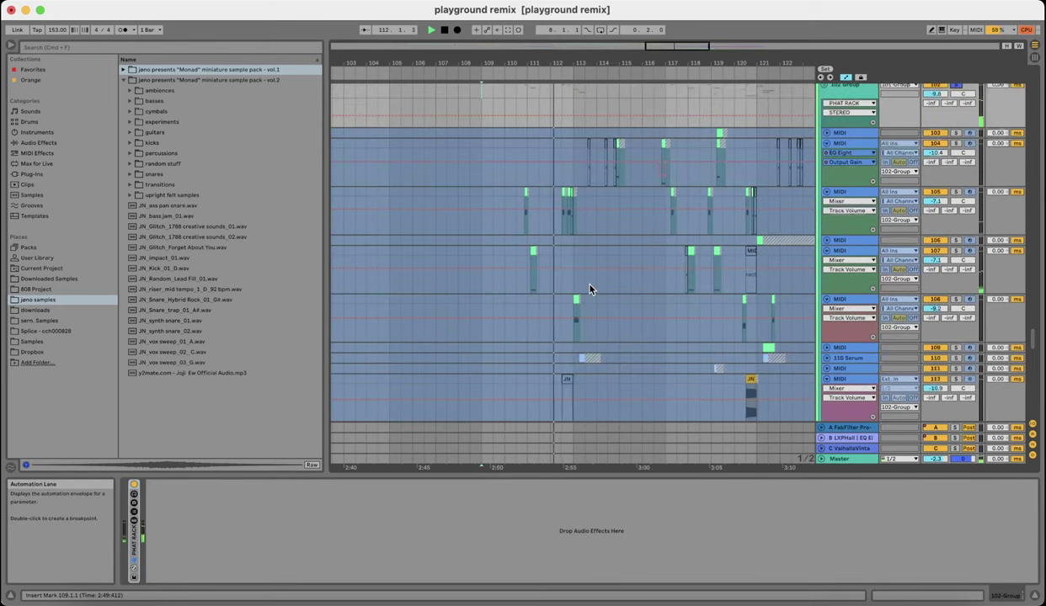
scroll(581, 281, "down", 2)
scroll(593, 286, "down", 1)
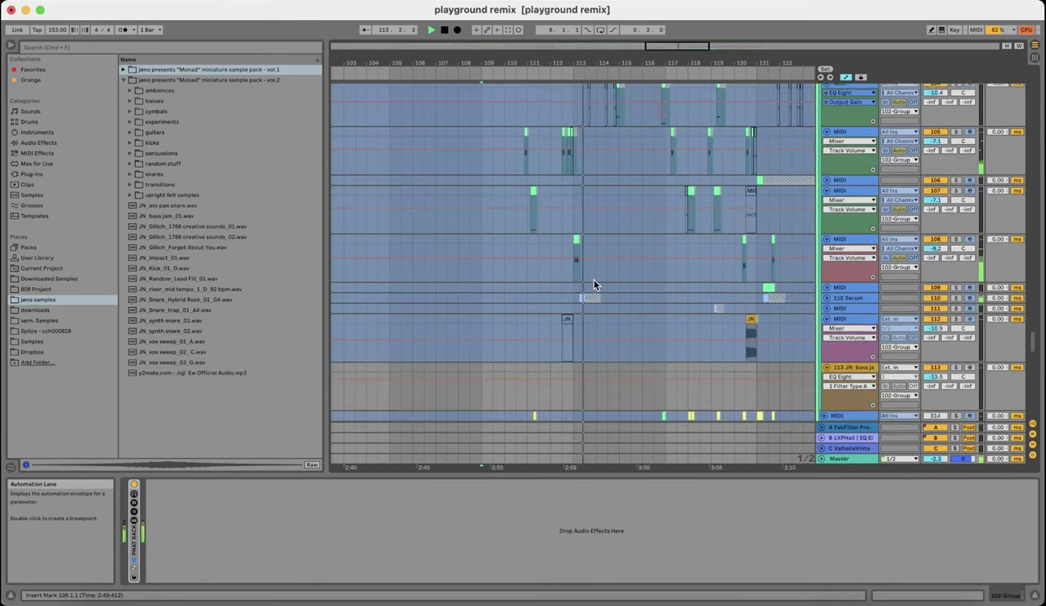
scroll(595, 287, "down", 3)
right_click(596, 288)
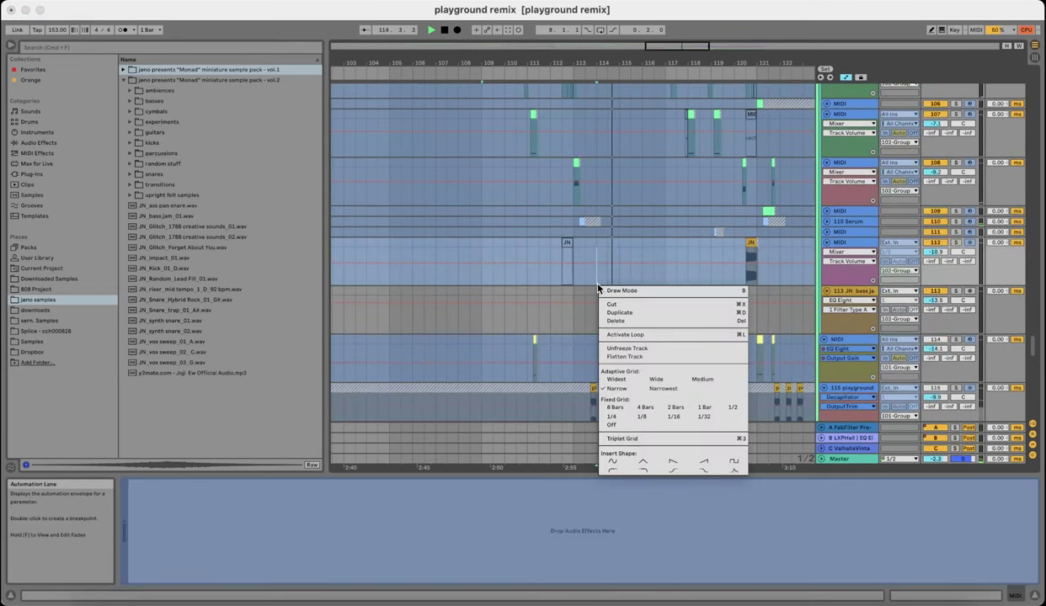
key("Escape")
scroll(623, 274, "down", 7)
scroll(652, 285, "down", 3)
scroll(661, 287, "up", 8)
scroll(667, 287, "up", 6)
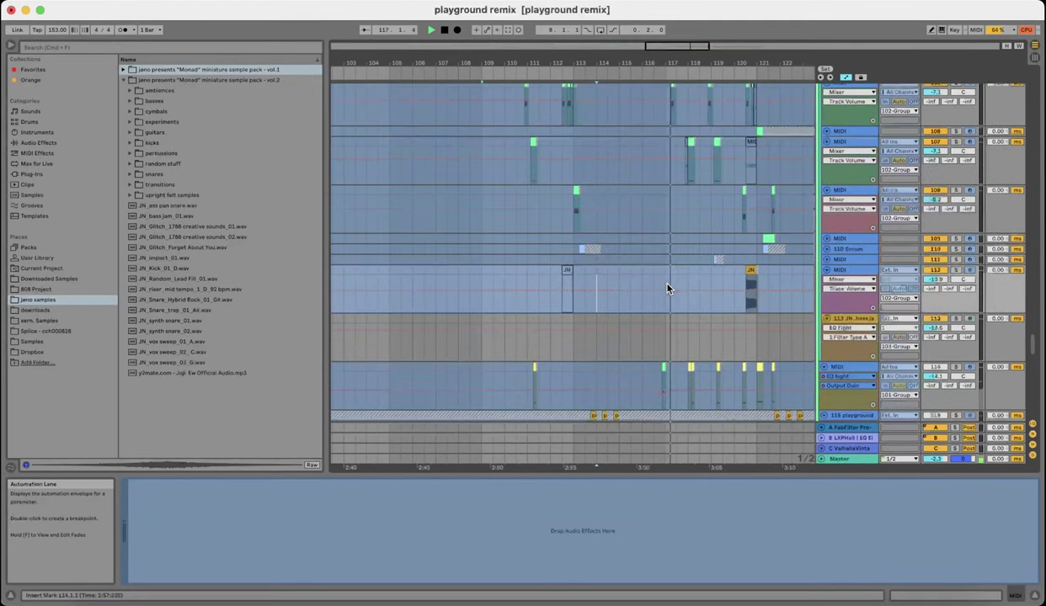
scroll(667, 288, "up", 2)
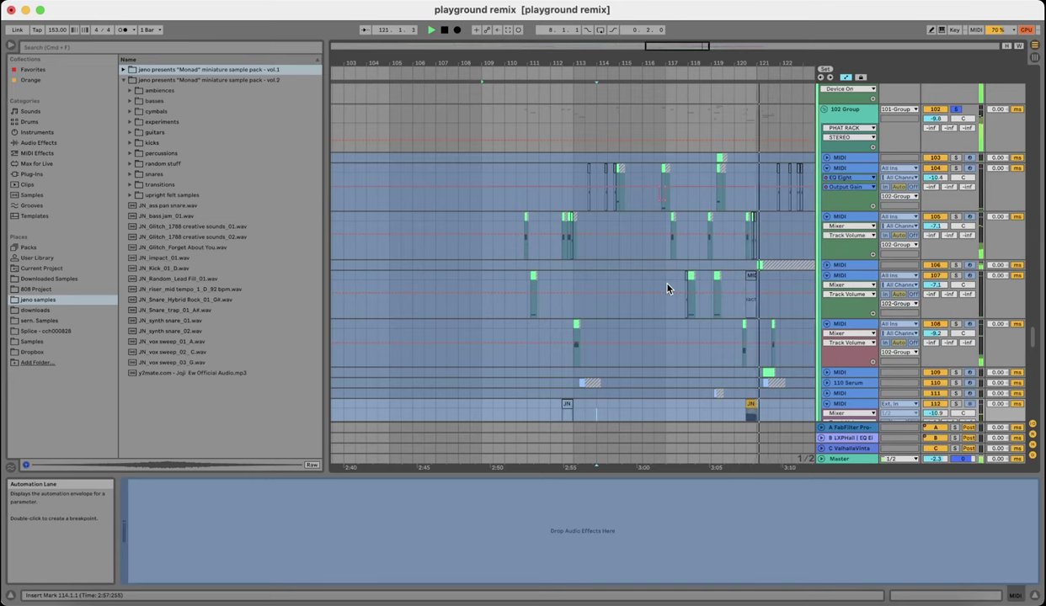
scroll(667, 290, "down", 3)
scroll(590, 257, "up", 4)
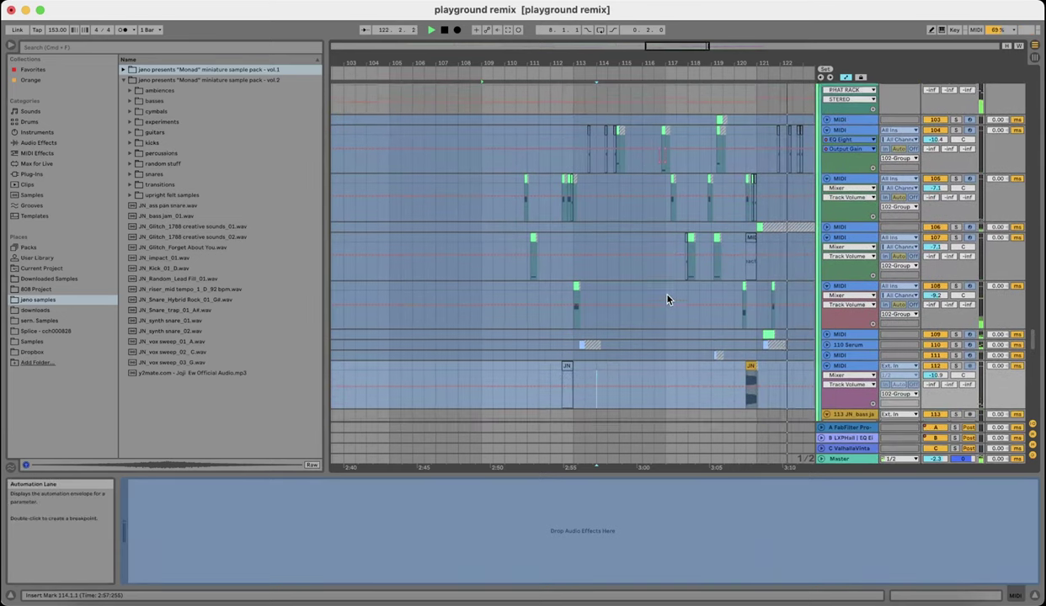
- Stop playback, place the insert marker at 110.4.1 on track 105 and compare group 102's clips around bars 57 and 111
left_click(468, 204)
key("space")
scroll(470, 212, "down", 8)
scroll(492, 223, "left", 3)
scroll(510, 257, "left", 4)
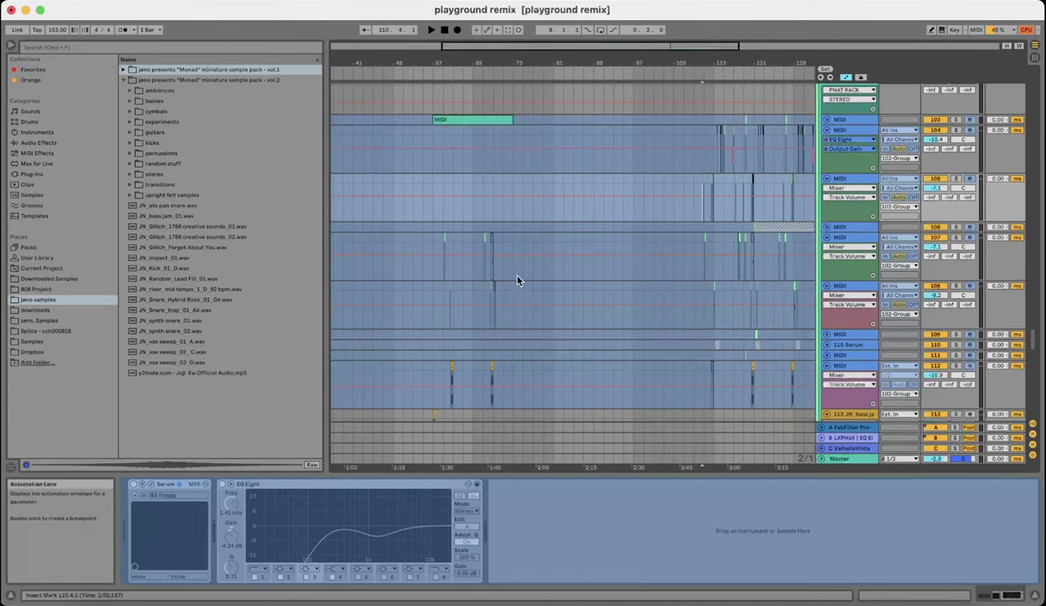
scroll(442, 282, "right", 3)
scroll(589, 277, "up", 6)
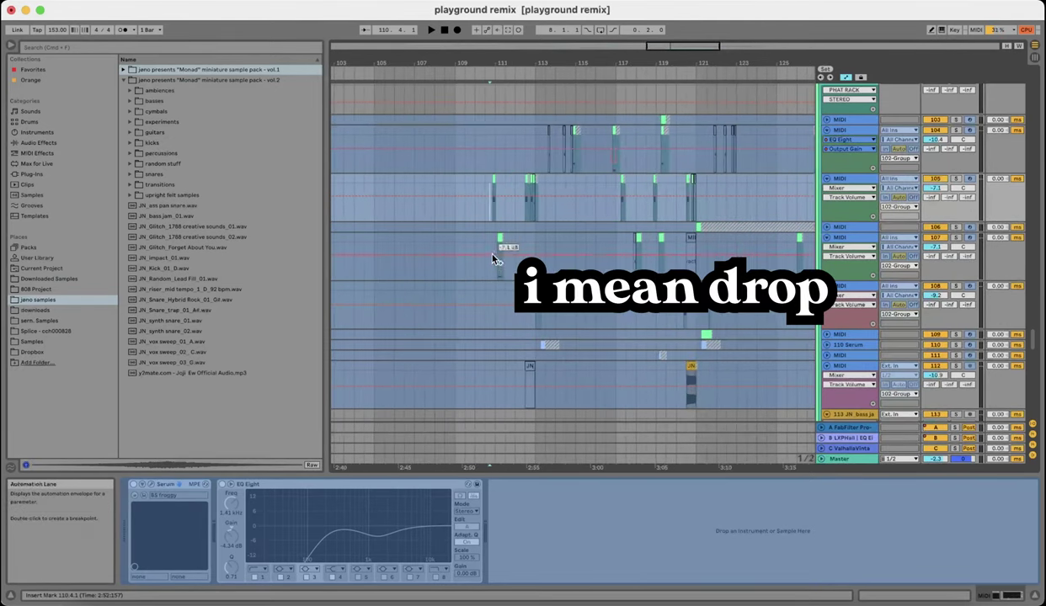
- Solo MIDI track 107 and play its clips around bars 111 and 118
left_click(493, 248)
key("s")
key("space")
left_click(639, 239)
key("space")
key("space")
scroll(581, 261, "left", 1)
scroll(528, 222, "up", 3)
- Solo MIDI track 108 and play its clip from bar 113
left_click(516, 215)
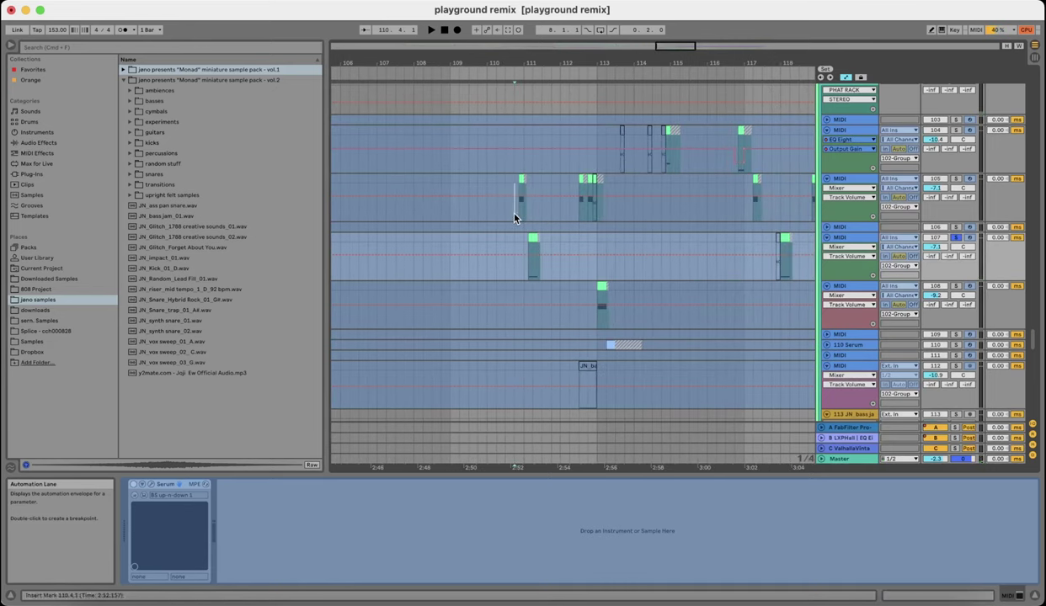
scroll(543, 252, "down", 3)
scroll(567, 268, "up", 5)
key("minus")
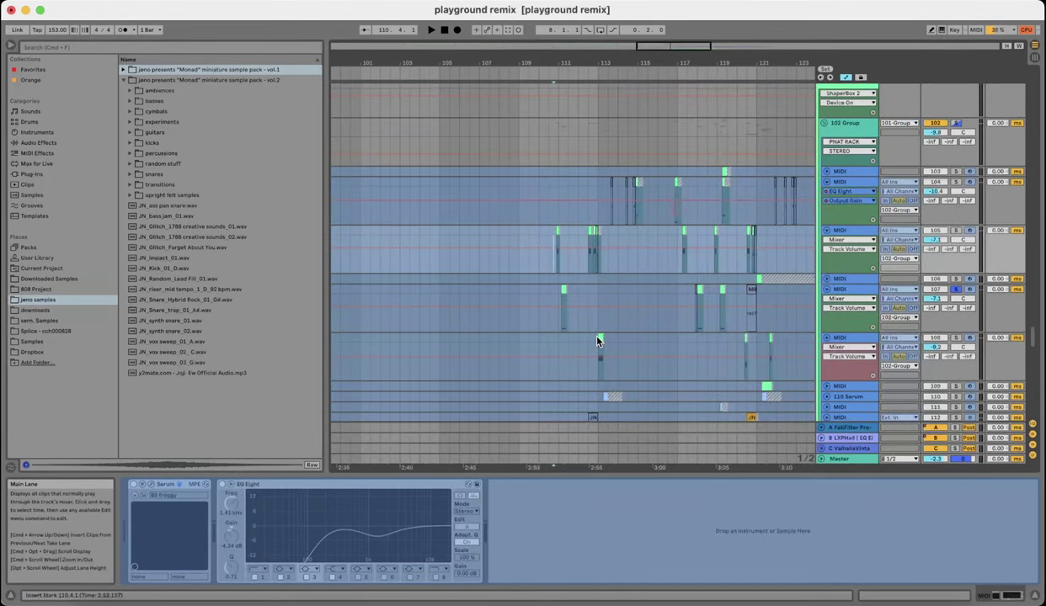
left_click(596, 341)
key("space")
key("space")
- Look across group 102's earlier and drop clips, then solo track 112 and play its bass jam clip from 120.3.1
scroll(586, 341, "left", 5)
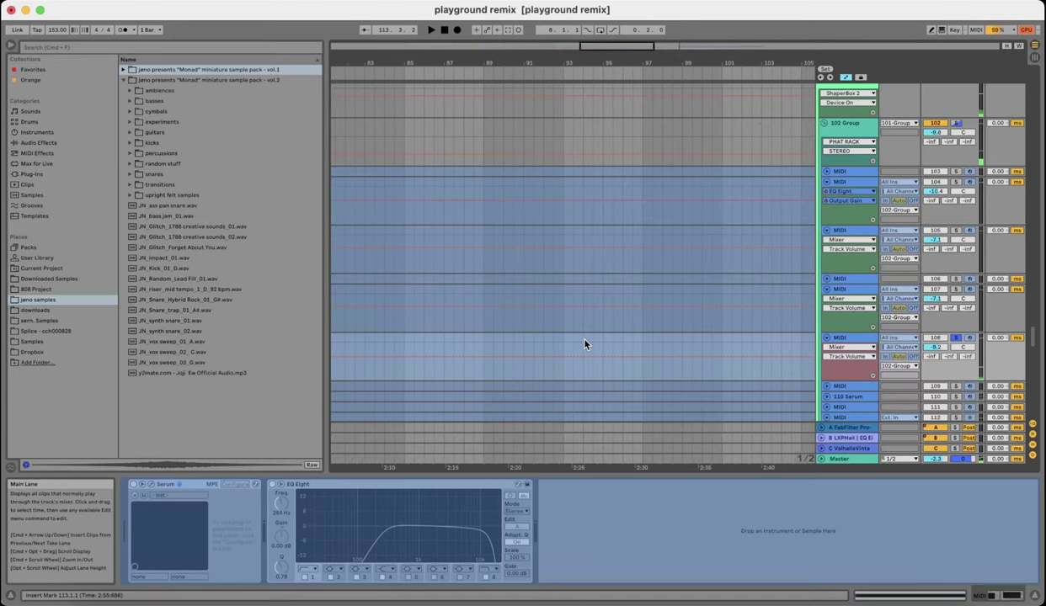
key("minus")
scroll(548, 378, "left", 2)
scroll(560, 369, "down", 3)
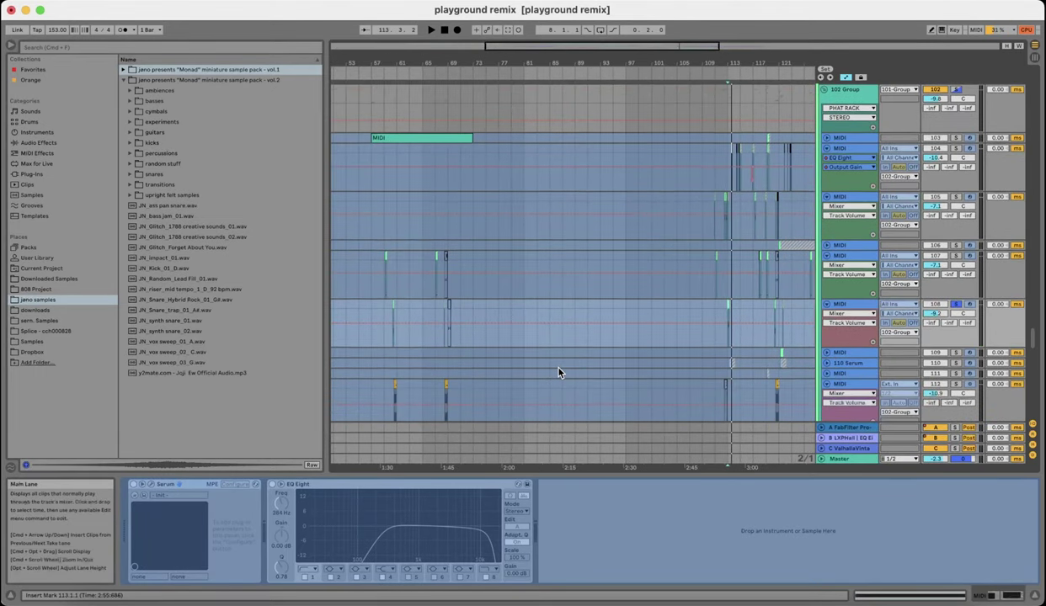
scroll(706, 332, "right", 3)
scroll(707, 332, "up", 5)
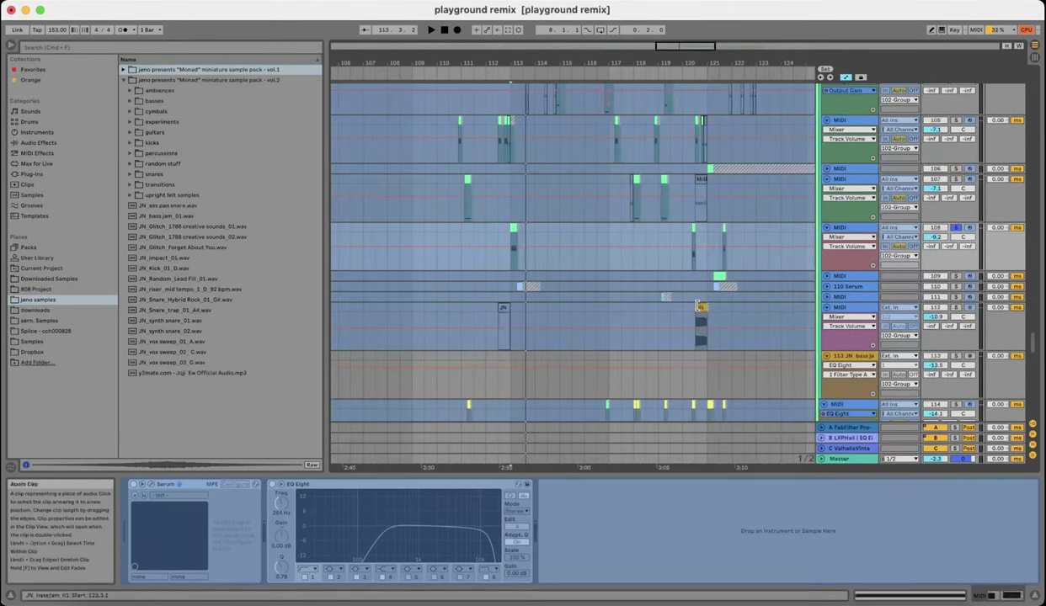
left_click(698, 307)
key("s")
scroll(699, 312, "down", 2)
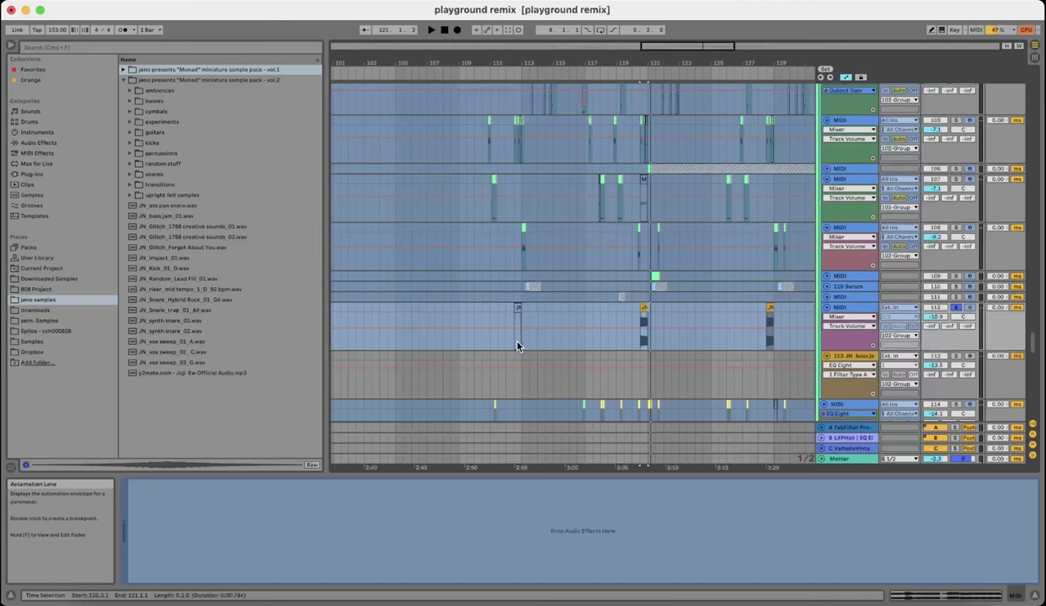
- Solo MIDI track 105 and play its clips around bar 112
scroll(606, 273, "up", 3)
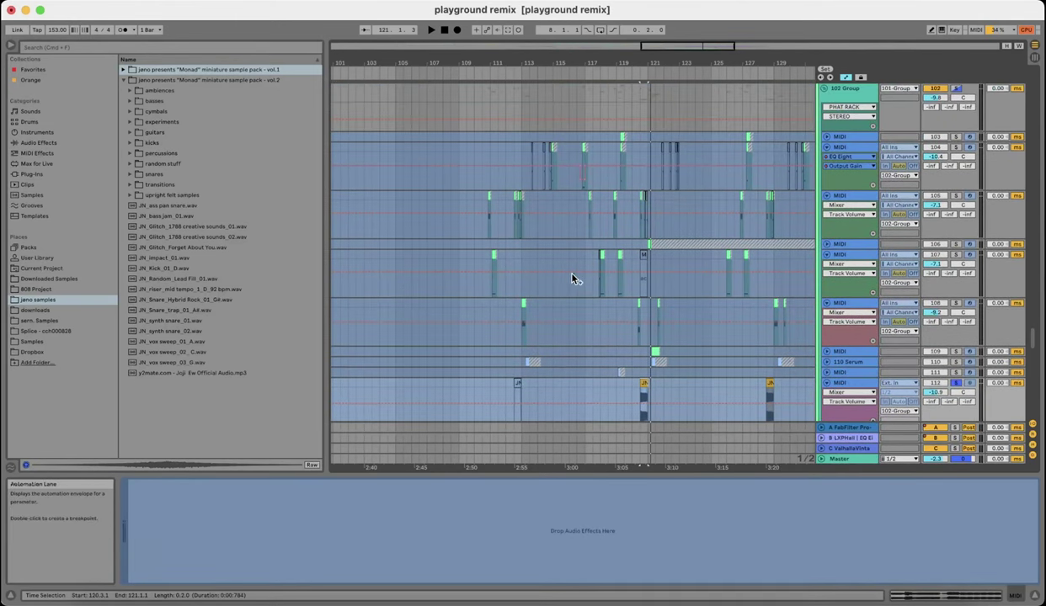
scroll(490, 224, "up", 3)
left_click(491, 220)
key("s")
key("space")
left_click(539, 218)
key("space")
key("space")
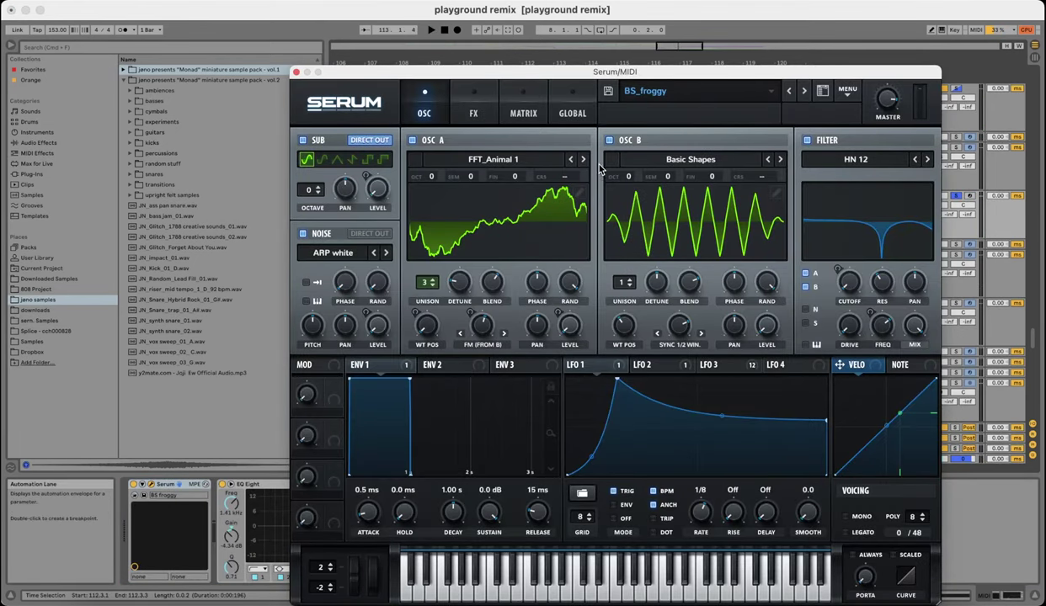
- Inspect the BS_froggy patch's oscillators in Serum and sweep oscillator B's Sync 1/2 Win. warp amount
left_click(485, 162)
left_click(486, 161)
left_click_drag(692, 330, 672, 318)
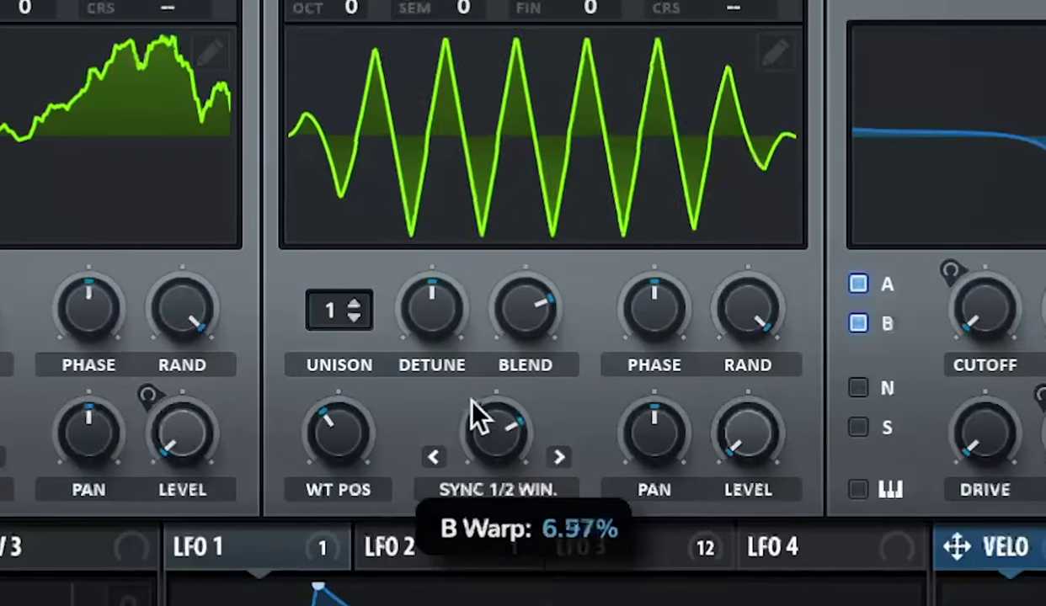
left_click_drag(472, 401, 467, 415)
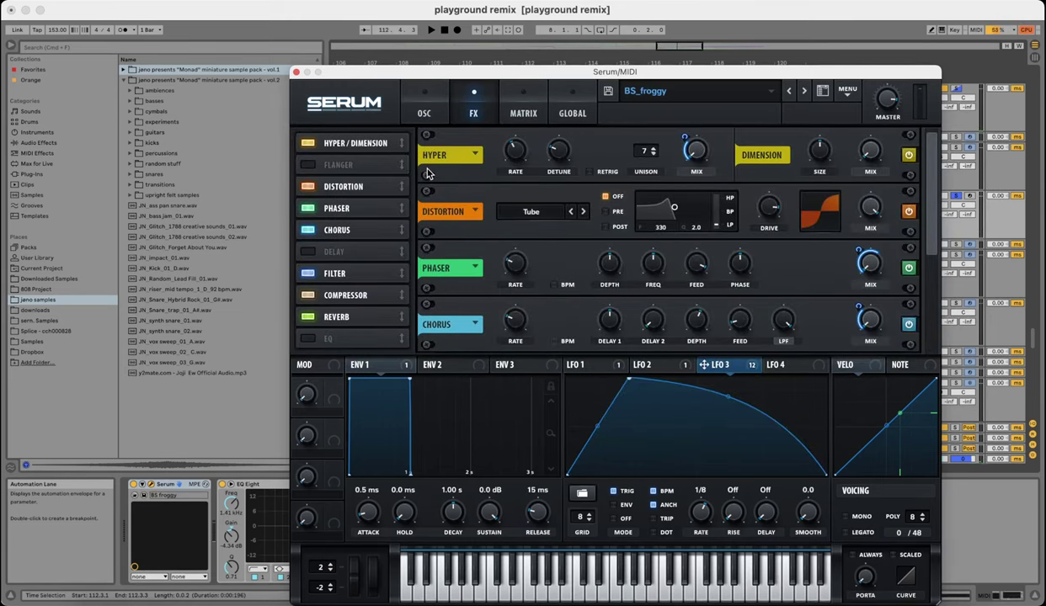
- Look through BS_froggy's FX chain, from Hyper/Dimension and Distortion down to Reverb
scroll(922, 224, "down", 2)
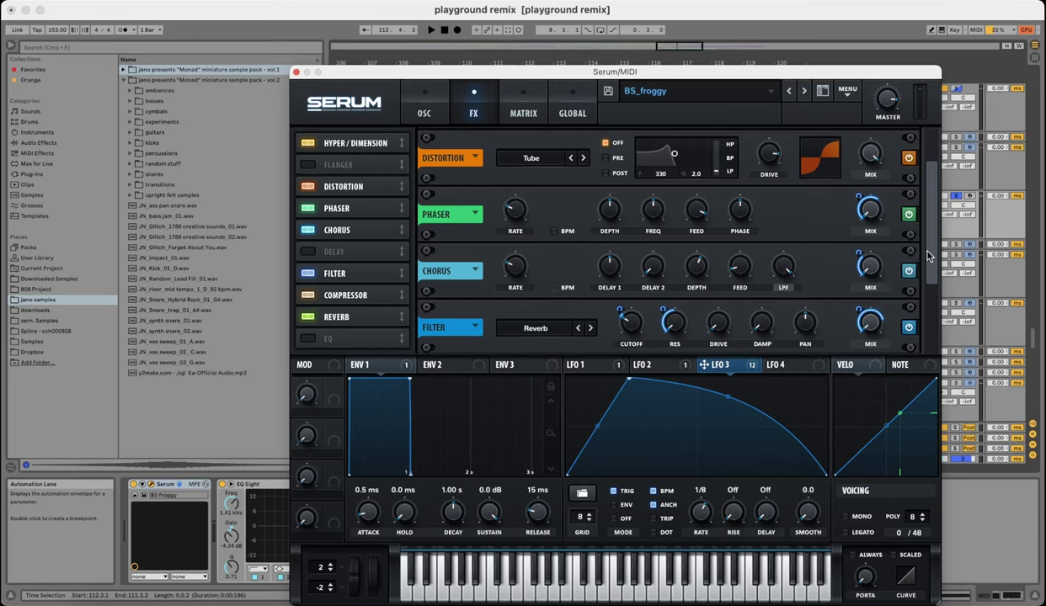
scroll(930, 254, "down", 2)
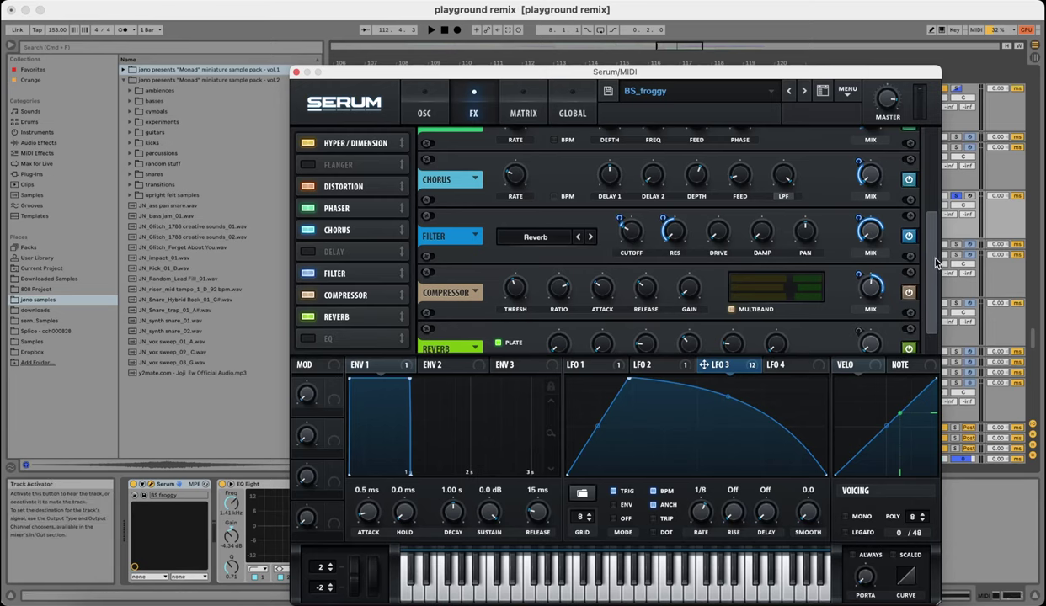
scroll(936, 282, "down", 1)
left_click_drag(945, 302, 931, 199)
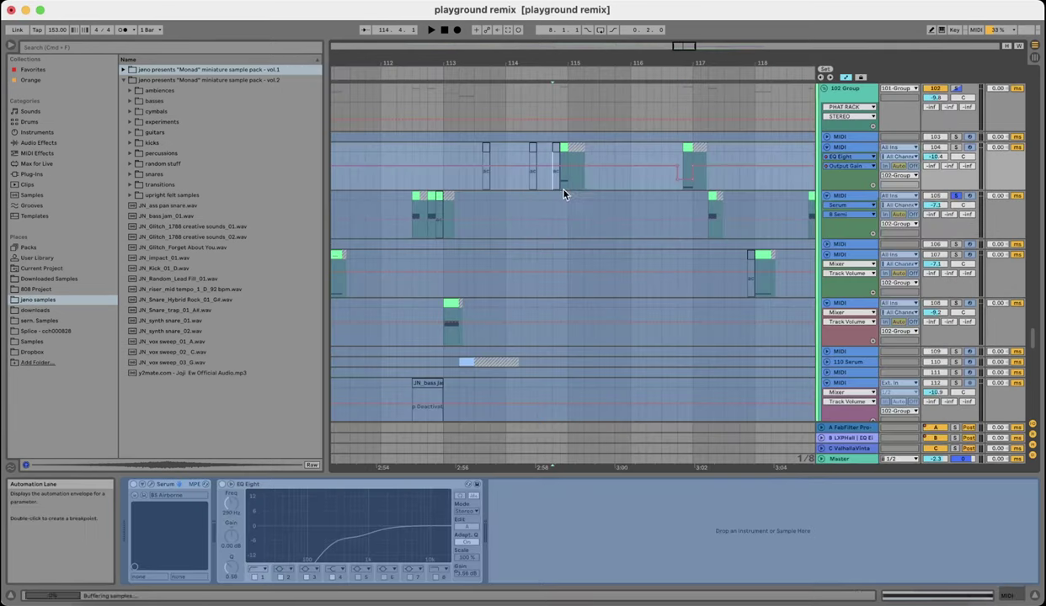
- Solo and unfreeze MIDI track 104 and check where its BS Airborne Serum preset comes from
key("minus")
key("minus")
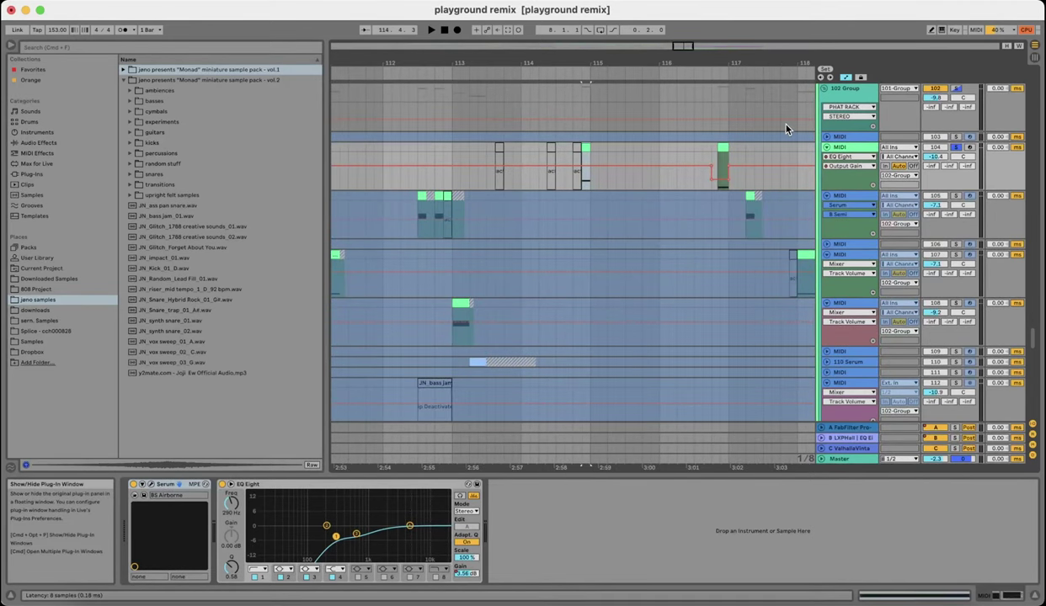
left_click(644, 90)
mouse_move(670, 495)
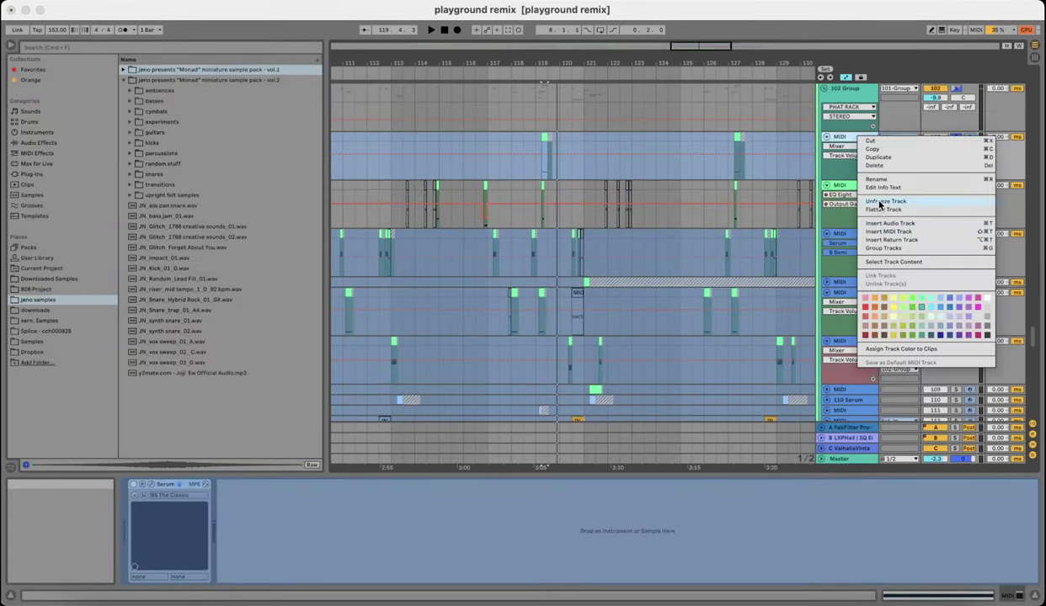
- Unfreeze MIDI track 103 and open its BS The Classic Serum patch
left_click(879, 204)
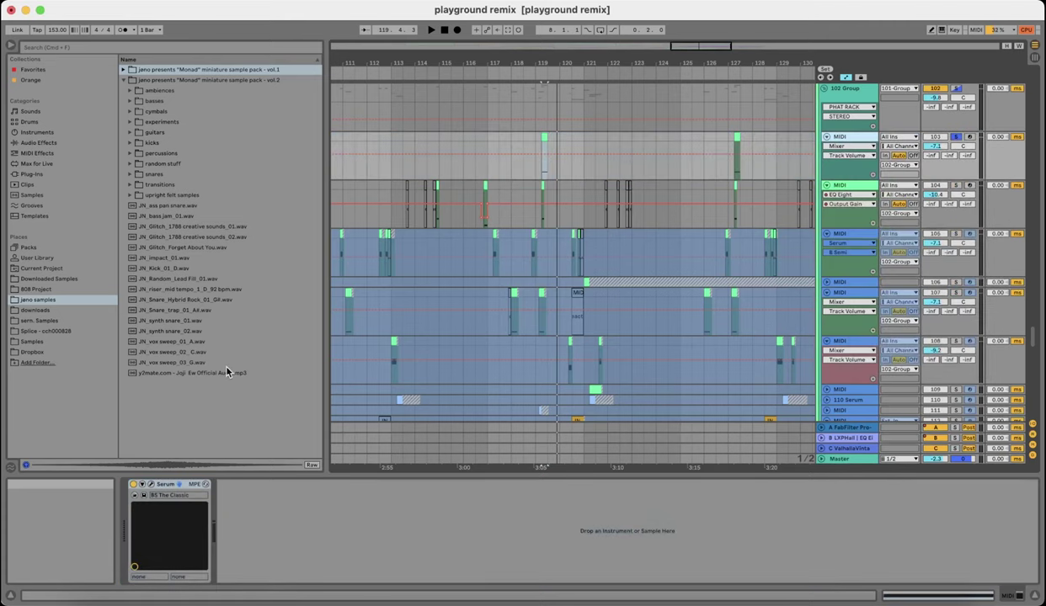
left_click(150, 485)
left_click(715, 464)
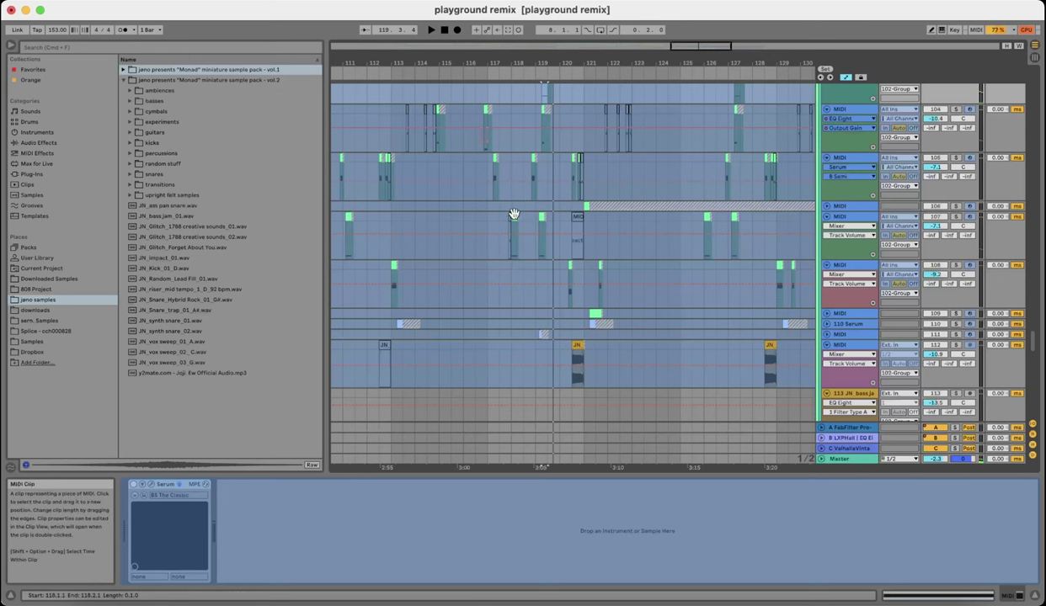
- Solo and unfreeze MIDI track 106, selecting its clip at 121.1.1, and check which preset pack its Serum patch belongs to
scroll(512, 220, "left", 2)
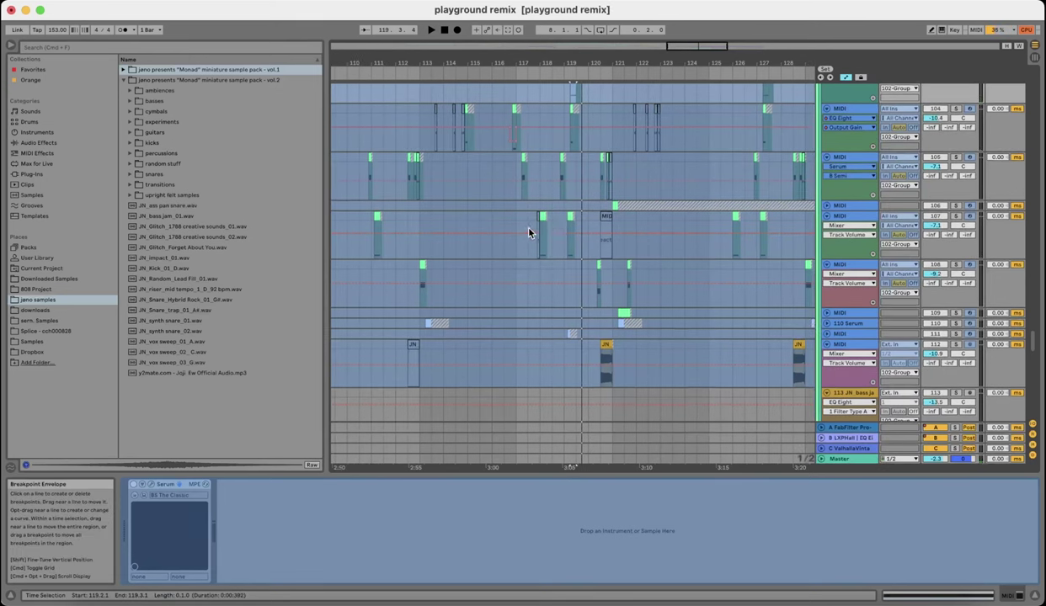
left_click(616, 203)
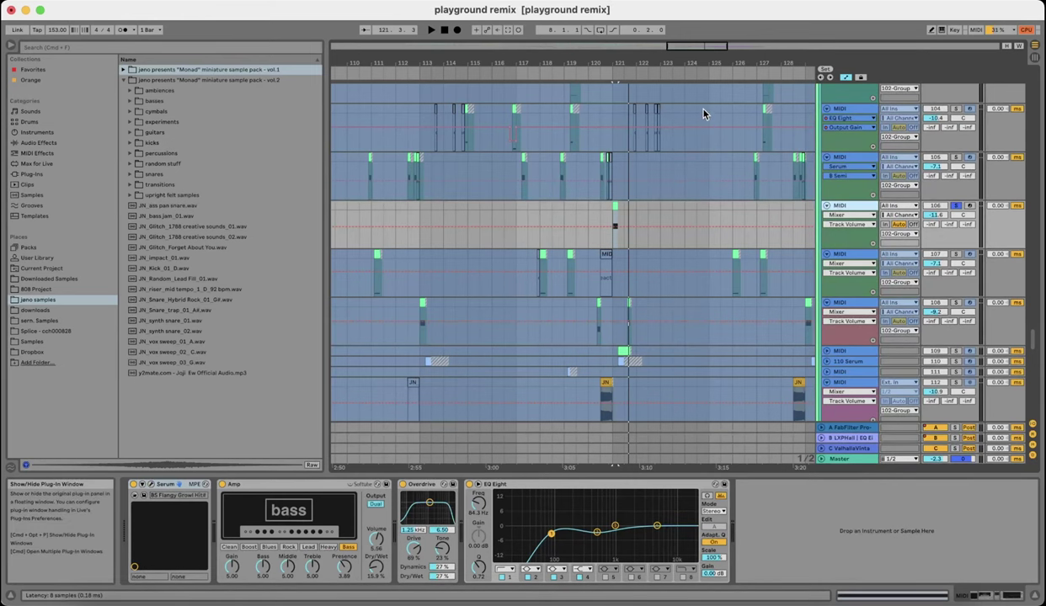
left_click(702, 92)
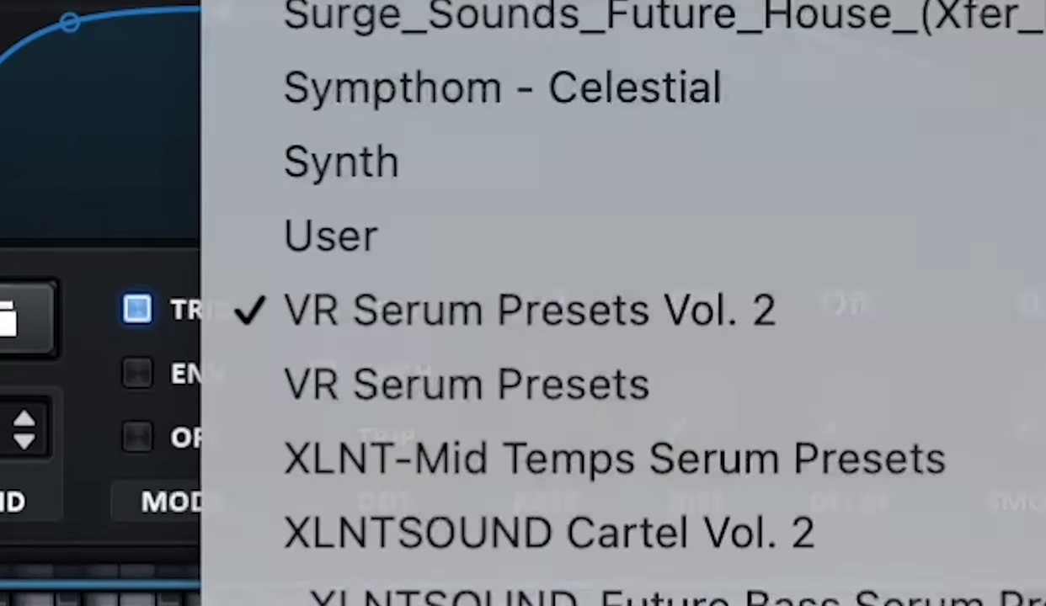
key("Escape")
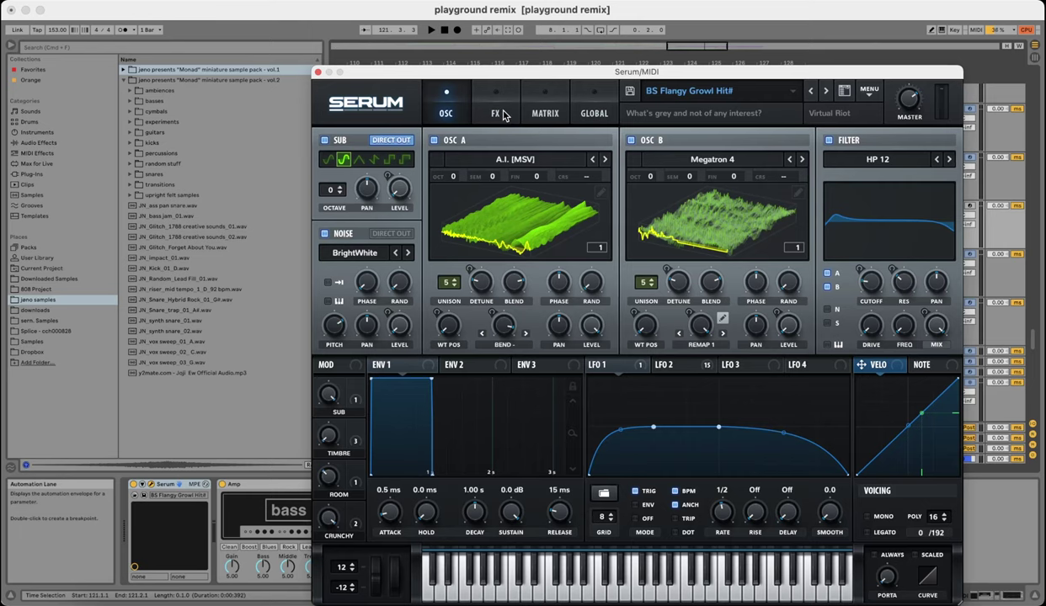
- Compare BS Flangy Growl Hit#'s oscillator and FX pages, and close Serum
left_click(497, 115)
left_click(444, 99)
left_click(497, 112)
scroll(940, 151, "up", 1)
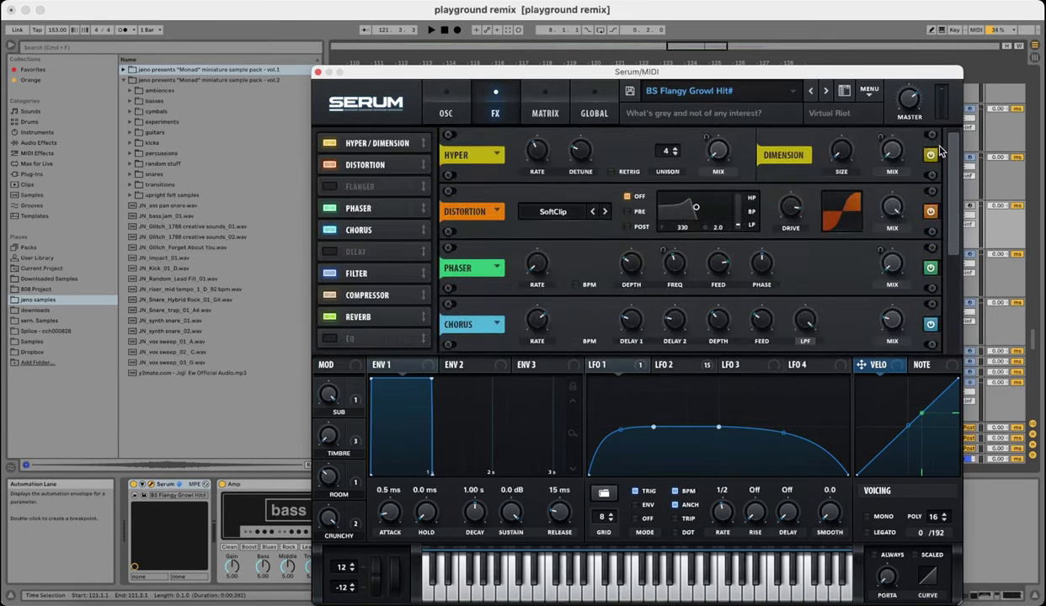
left_click(317, 73)
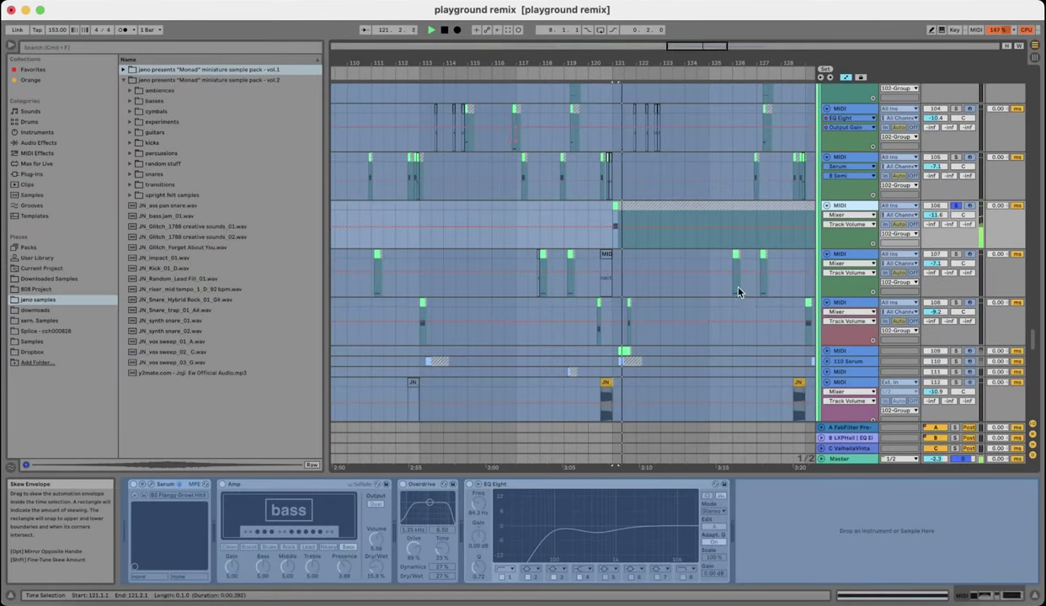
- Play track 106's clip at 121.1.1 with its Amp, Overdrive and EQ Eight switched off and back on to compare the sound
key("space")
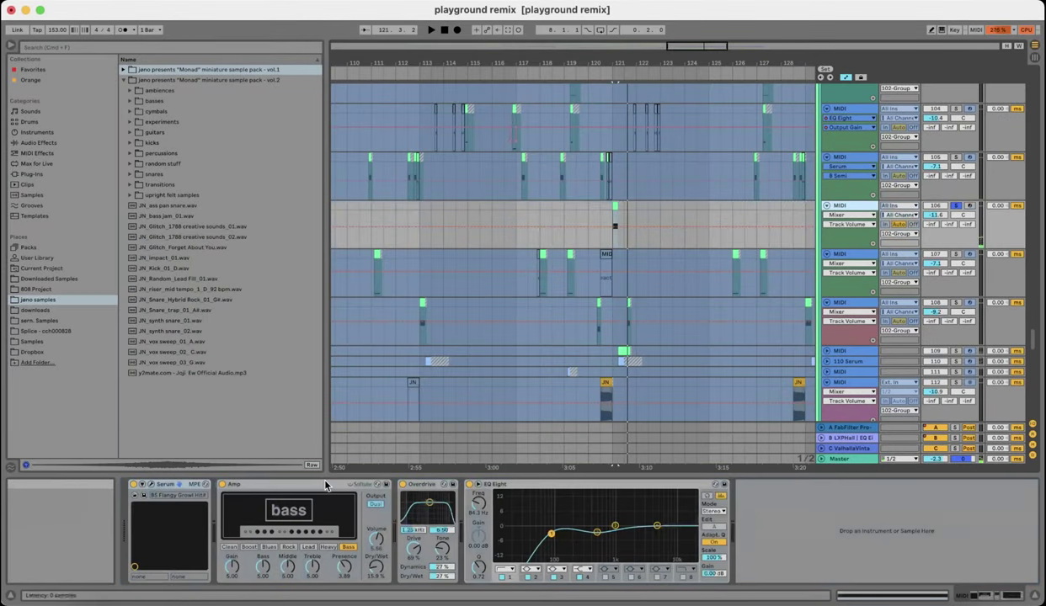
left_click(323, 485)
left_click(557, 485, "shift")
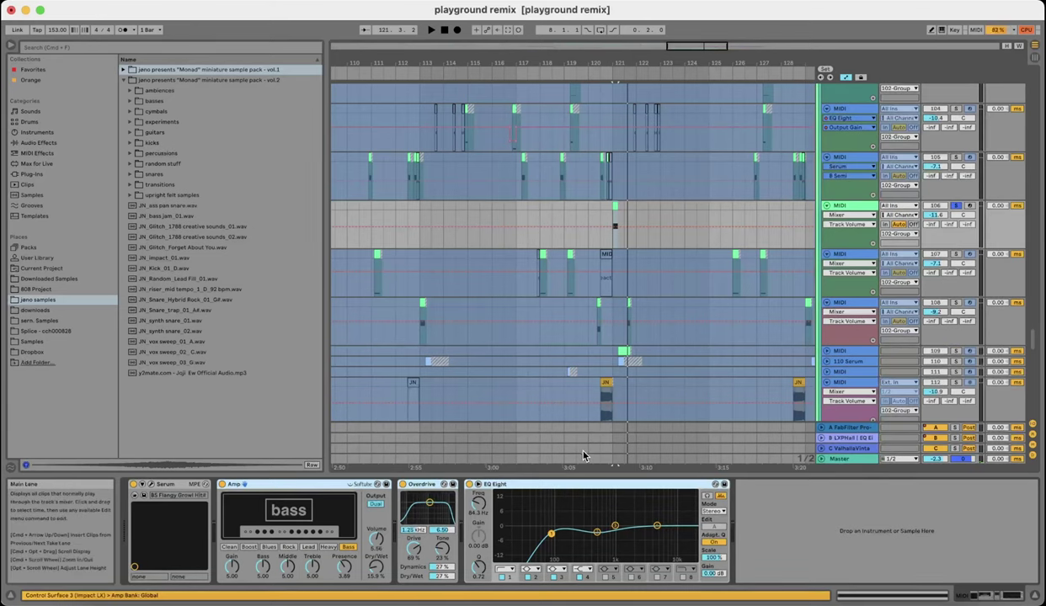
key("0")
key("space")
key("space")
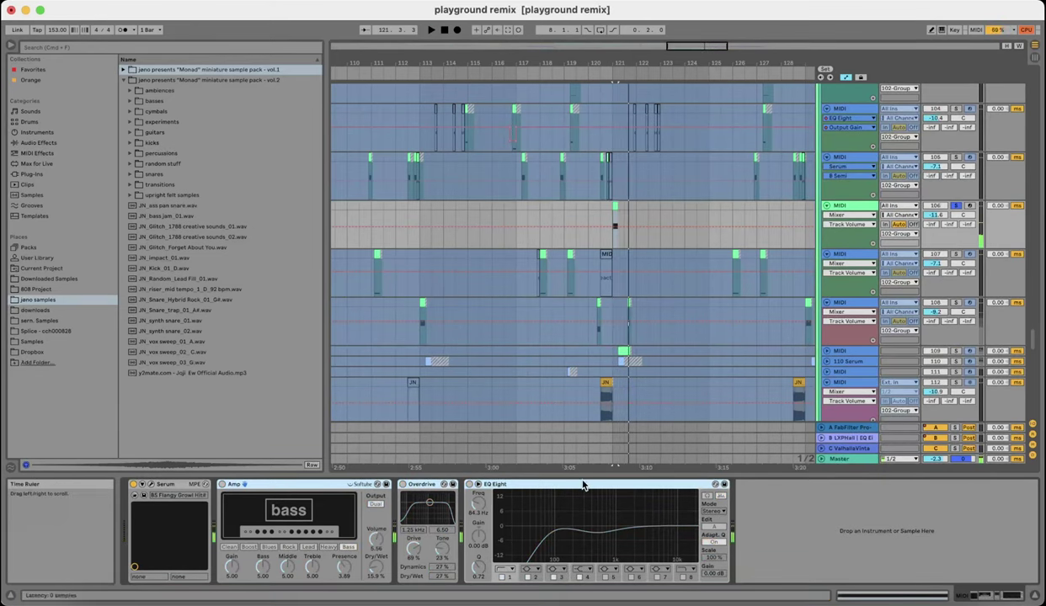
key("0")
key("space")
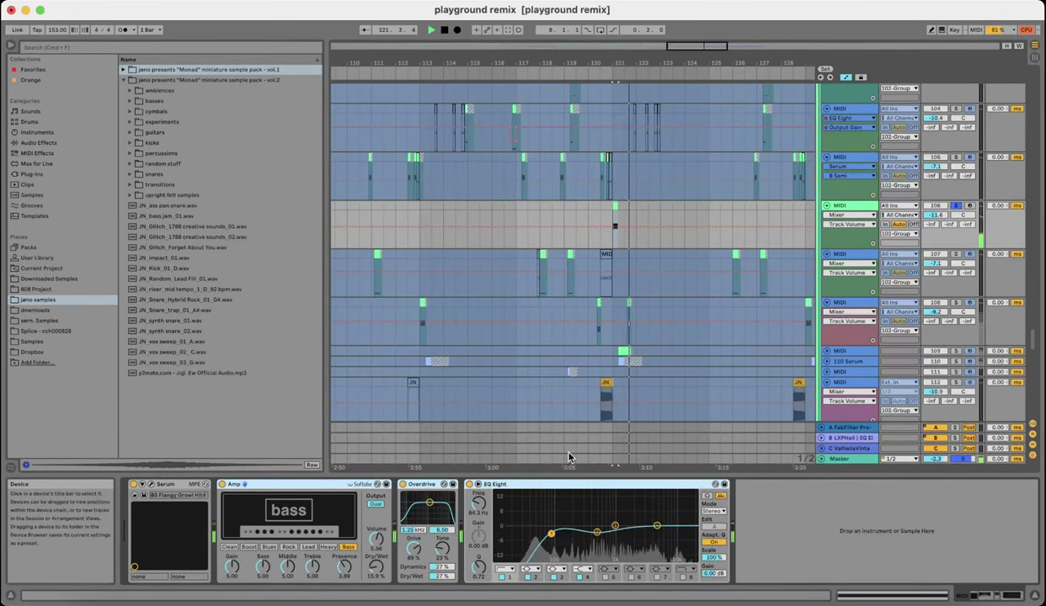
key("space")
- Solo MIDI track 109 around bar 121 and look at its BS_Lumina_1 patch's oscillator and FX pages in Serum
scroll(588, 252, "down", 5)
scroll(598, 283, "right", 1)
scroll(561, 293, "up", 3)
key("plus")
key("plus")
key("plus")
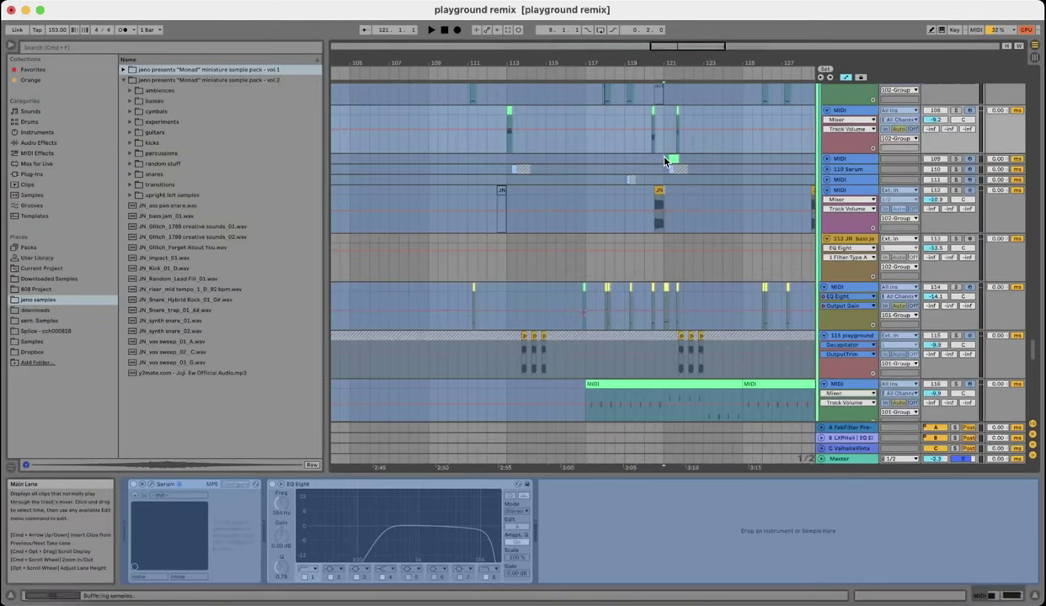
left_click(645, 152)
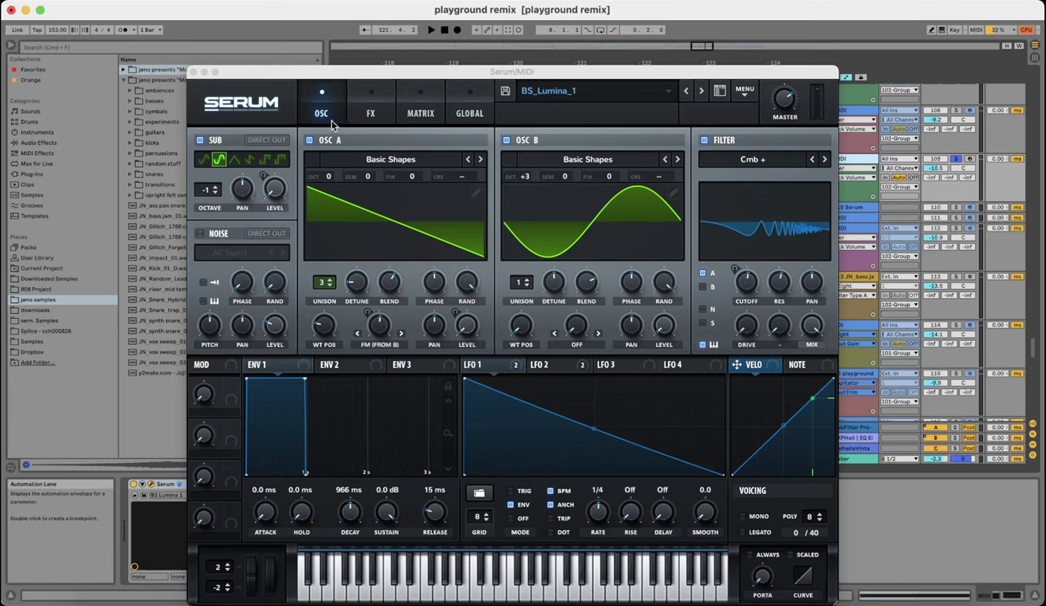
left_click(369, 112)
left_click(321, 113)
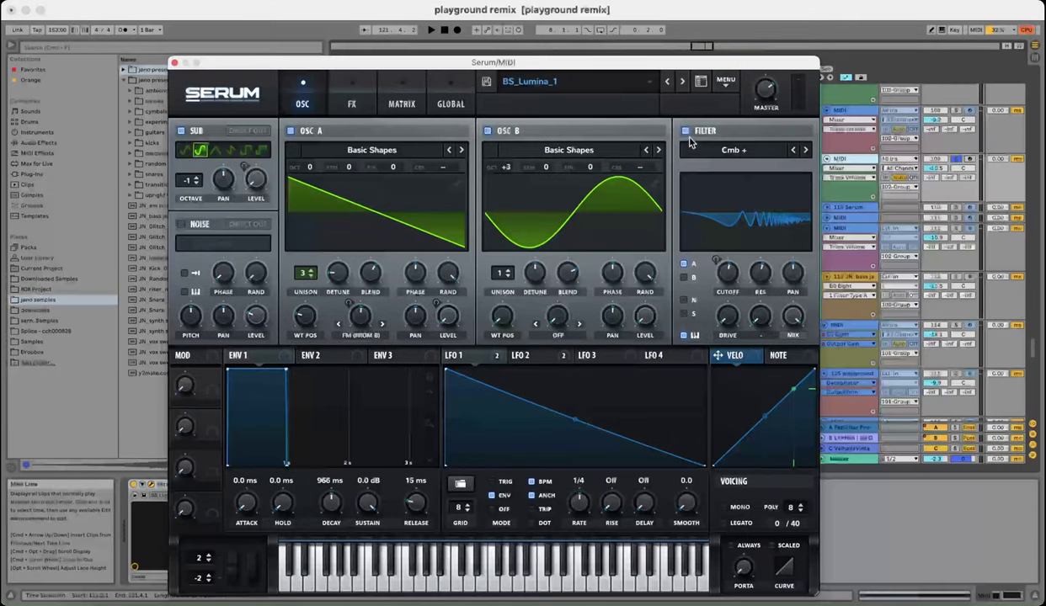
- Switch BS_Lumina_1's Cmb + filter off and back on to show what it does
left_click(359, 38)
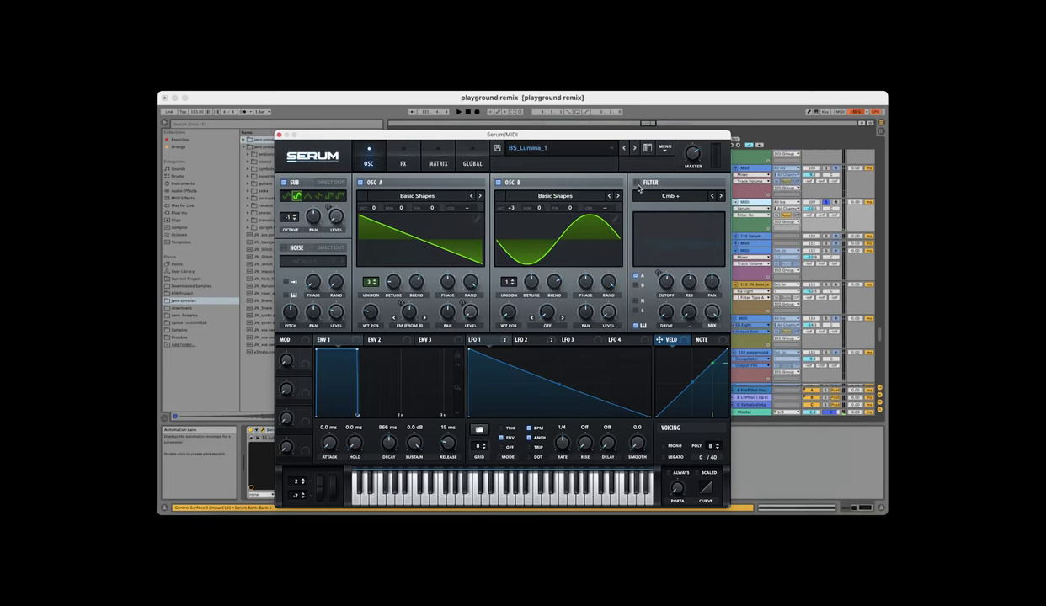
left_click(637, 183)
left_click_drag(476, 339, 668, 287)
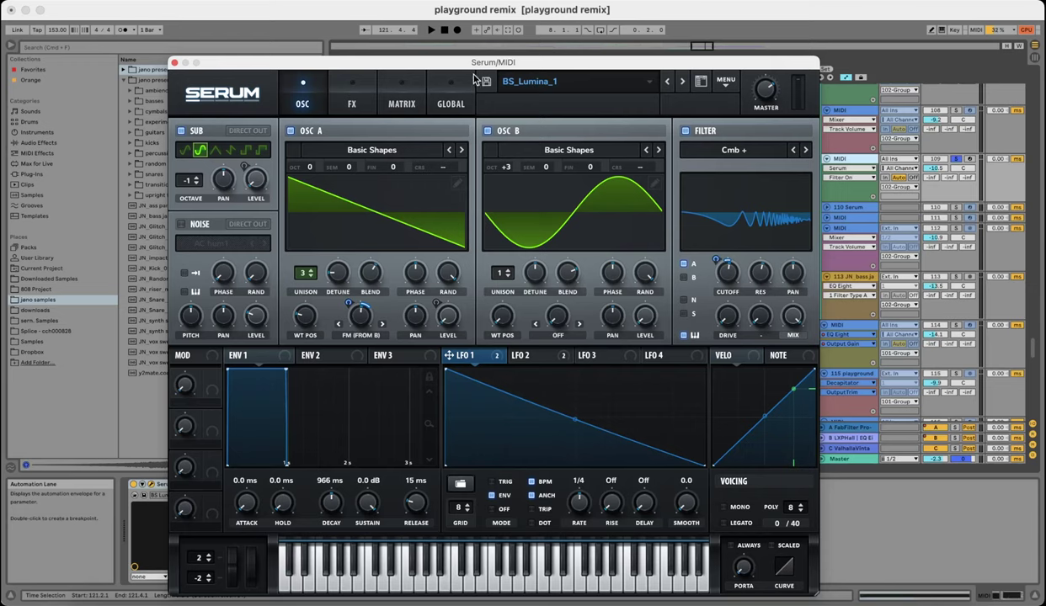
- Examine BS_Lumina_1's LFO 1 and LFO 2 shapes and its FX page, and leave Serum
left_click_drag(473, 78, 379, 54)
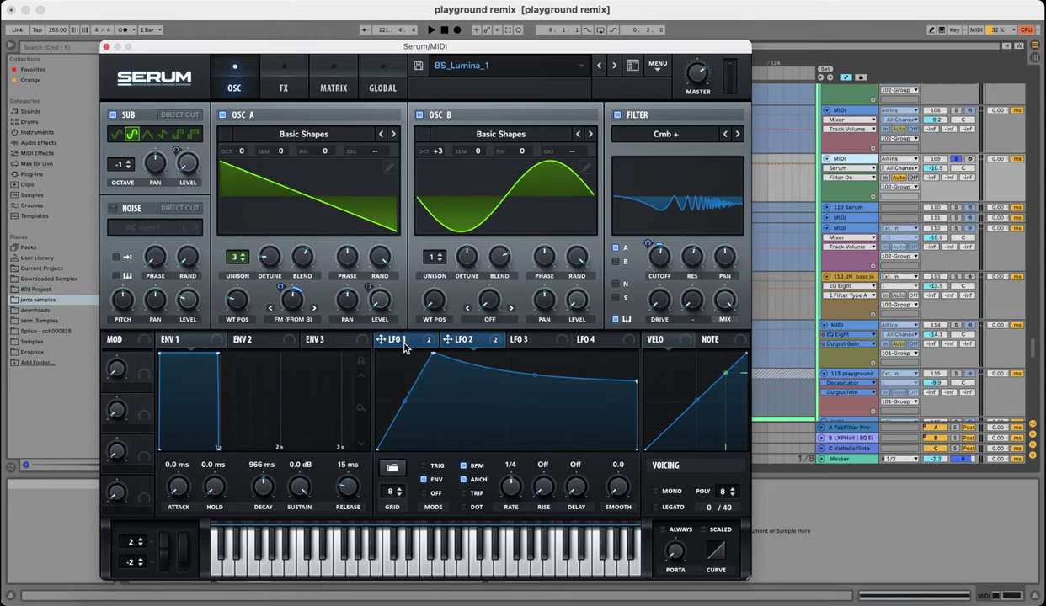
left_click(389, 340)
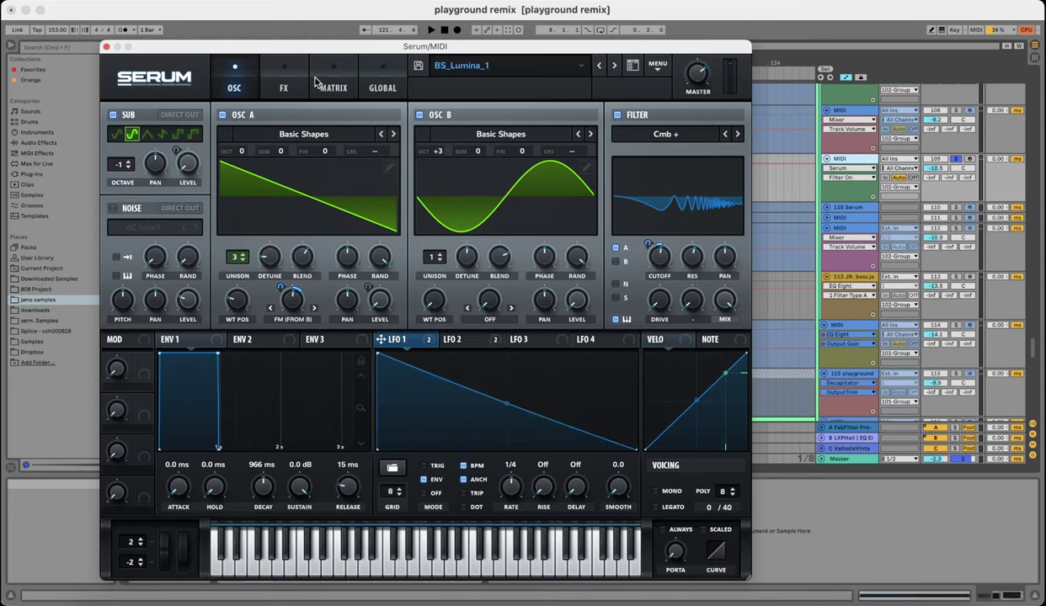
left_click(299, 82)
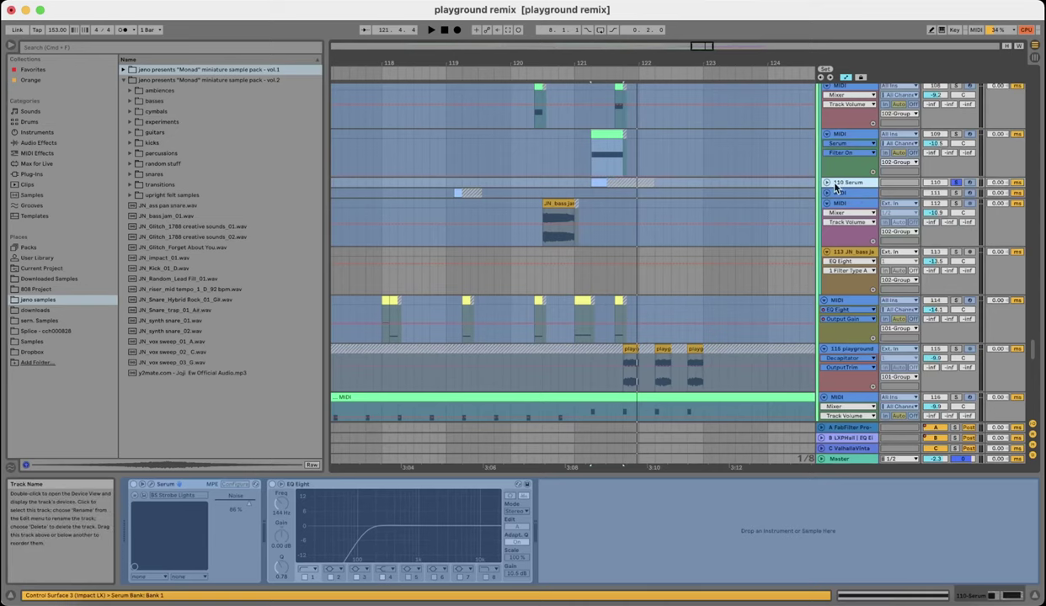
- Solo track 110 and play its clip from 121.2.1, and solo the unfolded MIDI track 111 and play its clip from 119.1.1
scroll(620, 215, "up", 2)
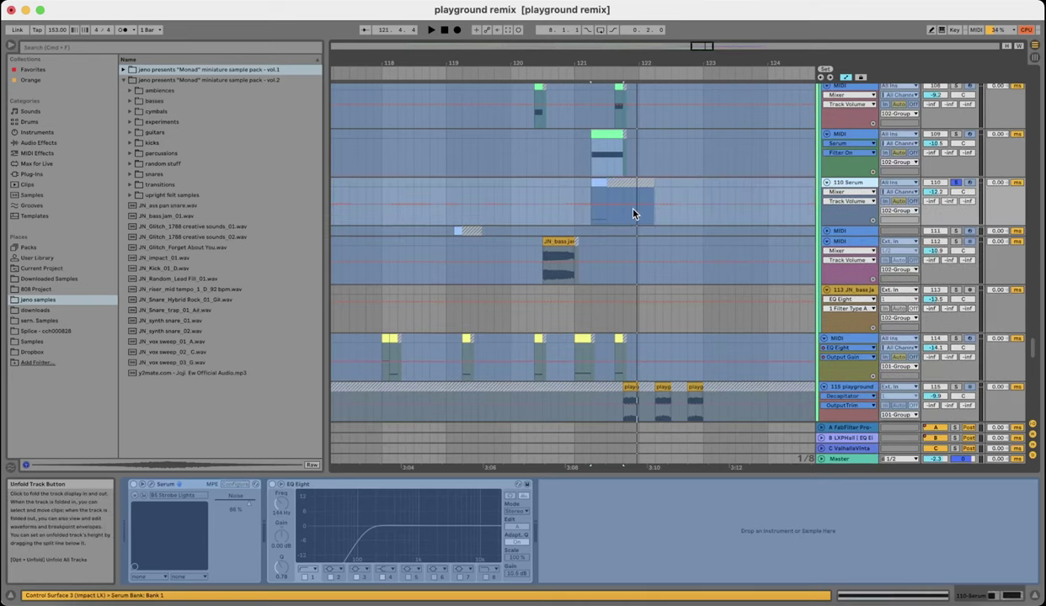
left_click(573, 186)
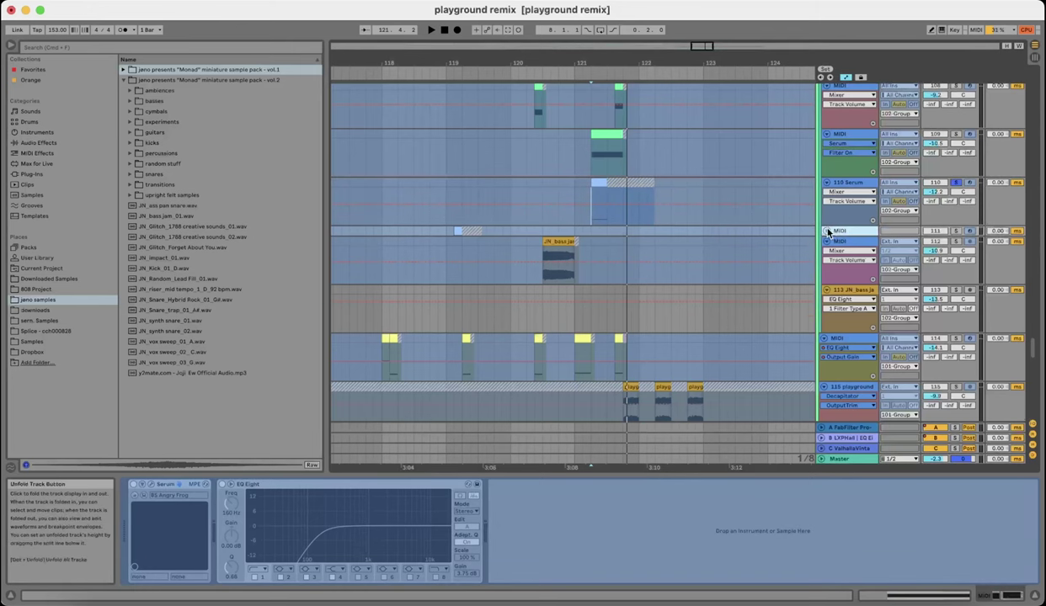
left_click(827, 230)
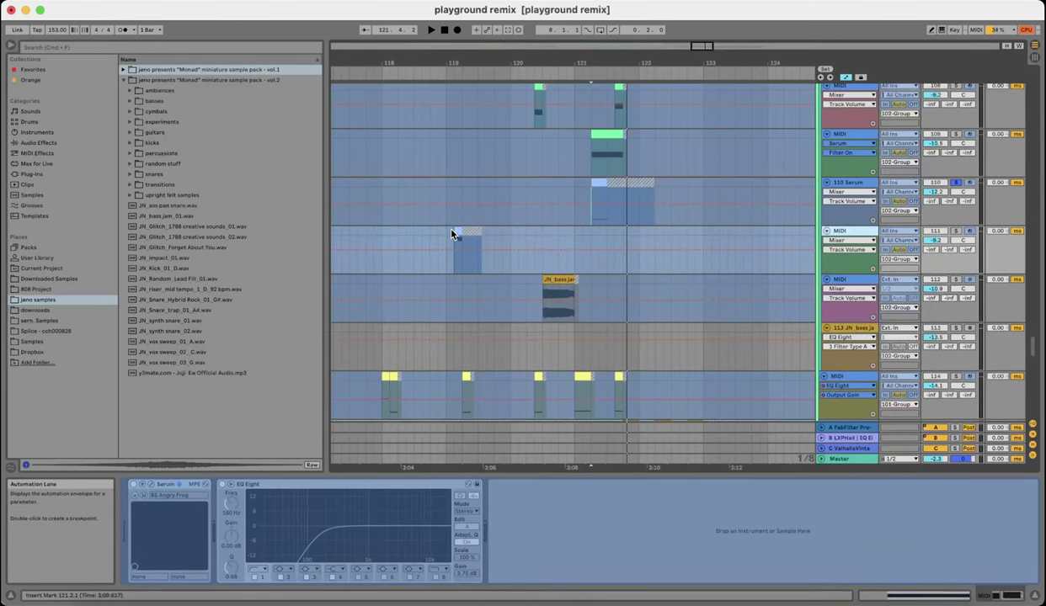
left_click(449, 228)
key("space")
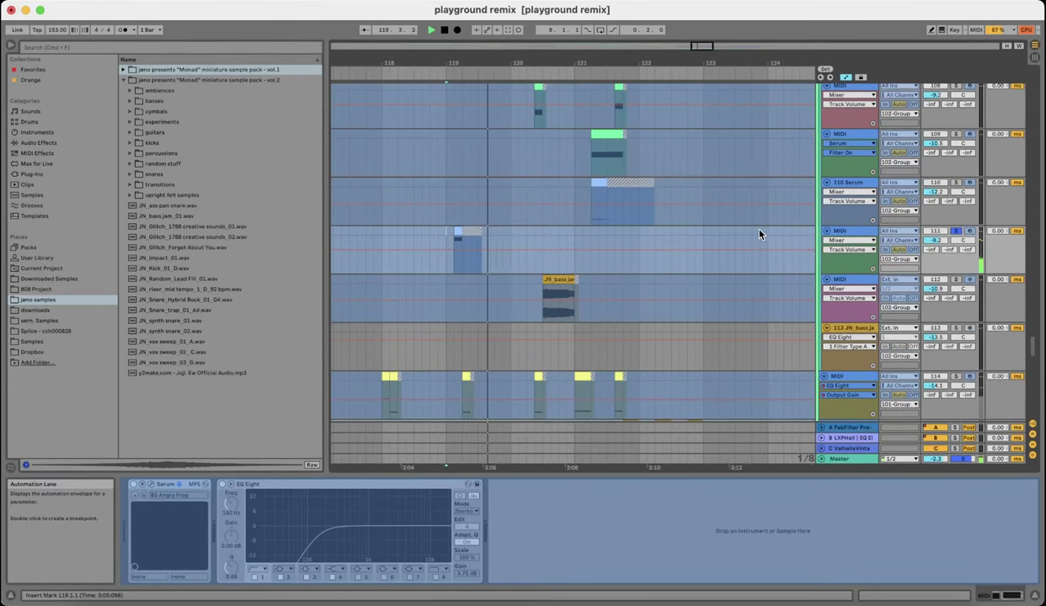
- Unfreeze MIDI track 111 and check which preset pack its BS Angry Frog Serum patch belongs to
right_click(851, 238)
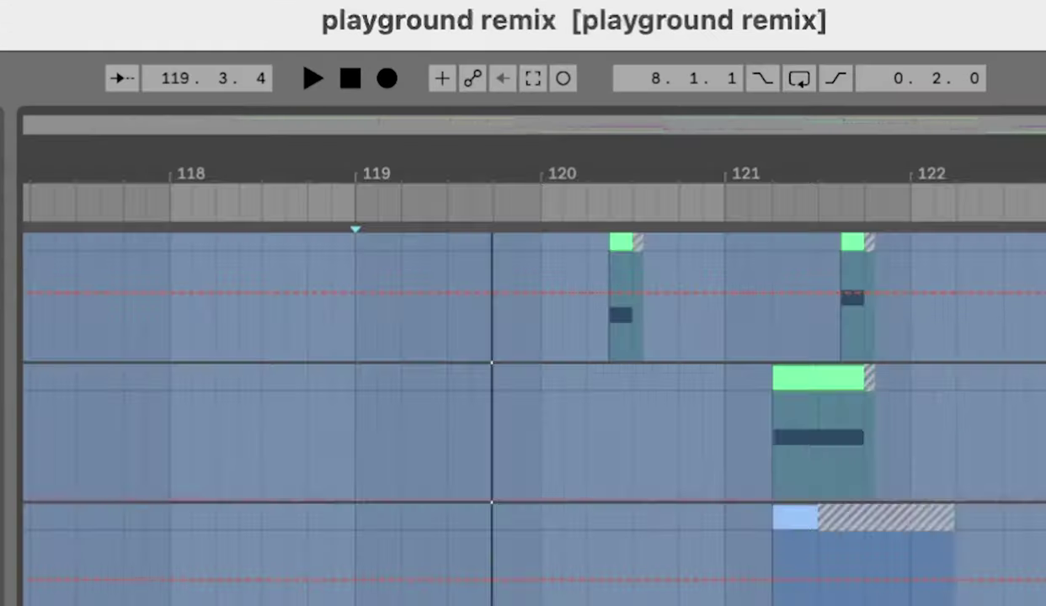
key("alt+super+p")
left_click(827, 256)
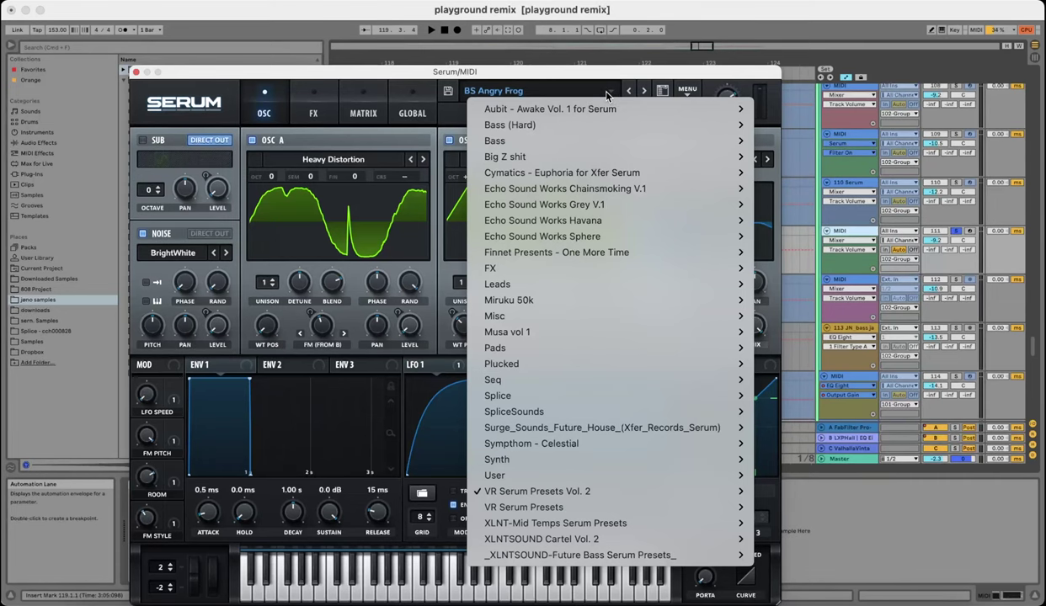
- Close the preset list and Serum, and look over the second drop's kick, clap and percussion tracks above the bass groups
key("Escape")
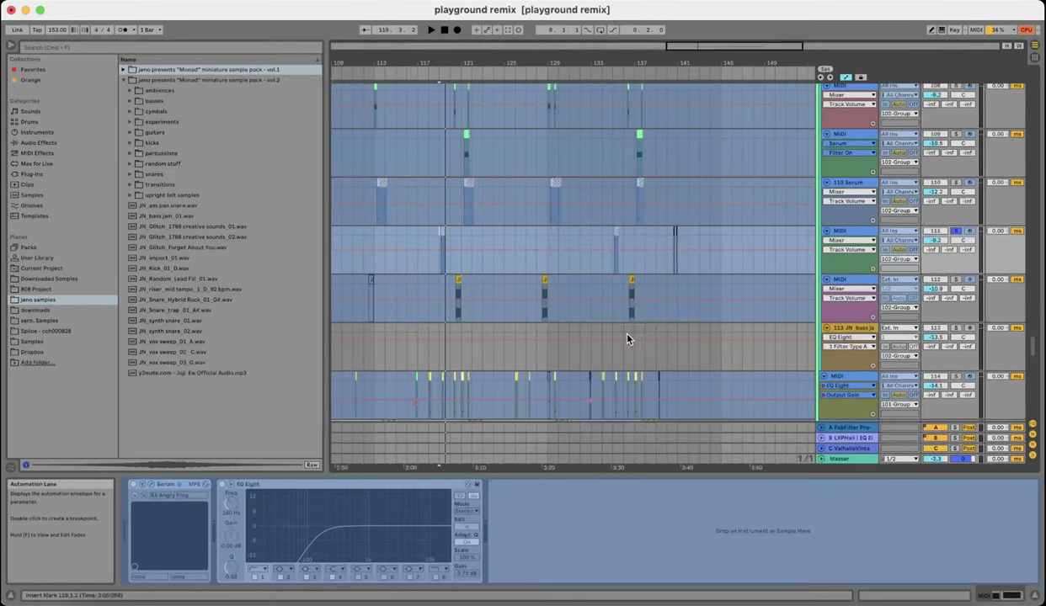
scroll(627, 335, "left", 3)
scroll(648, 336, "up", 5)
scroll(667, 341, "up", 5)
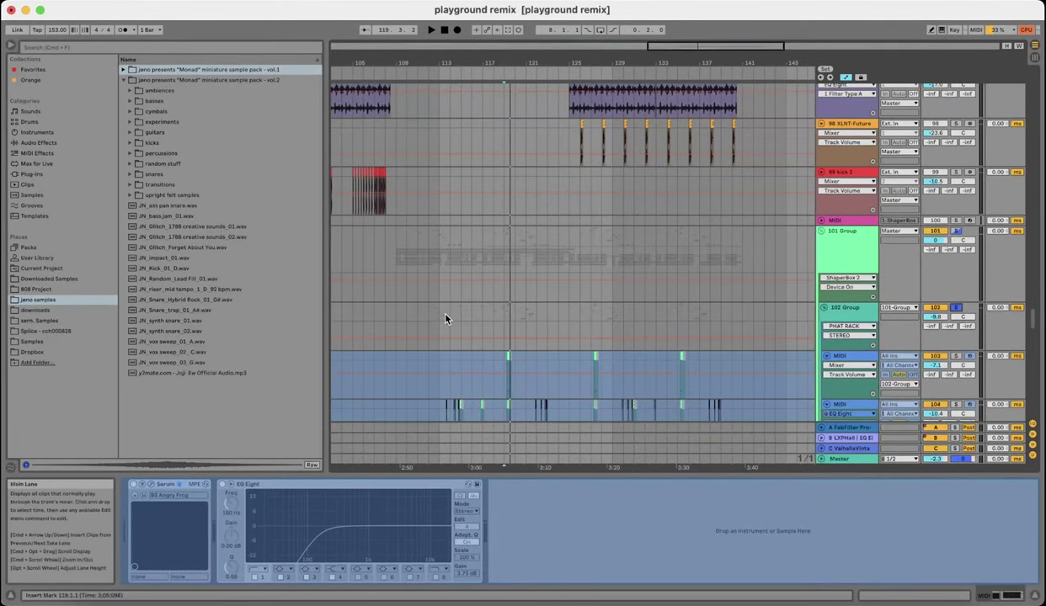
scroll(618, 304, "up", 10)
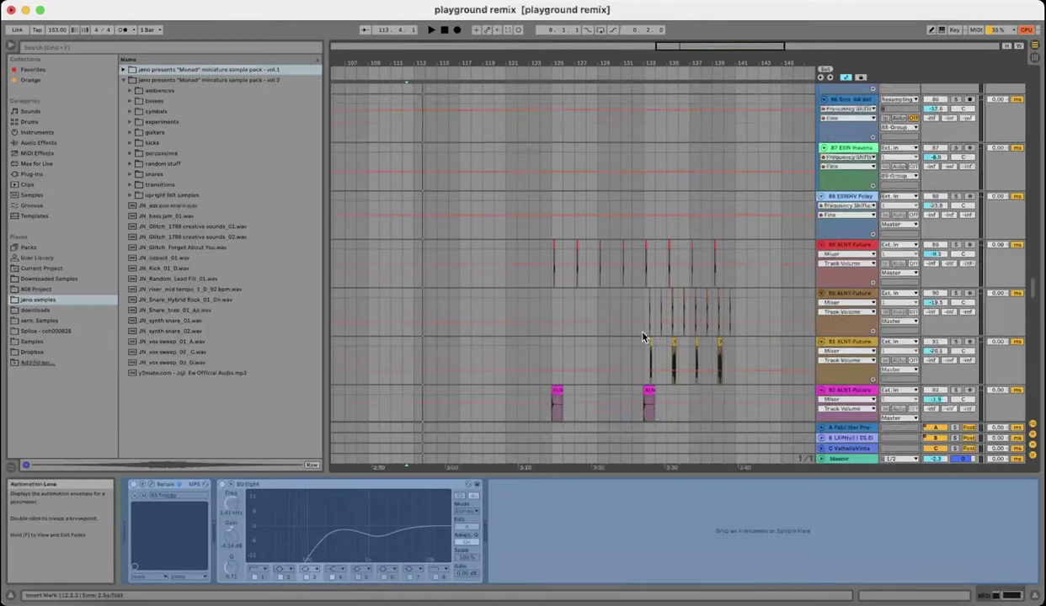
scroll(642, 336, "up", 8)
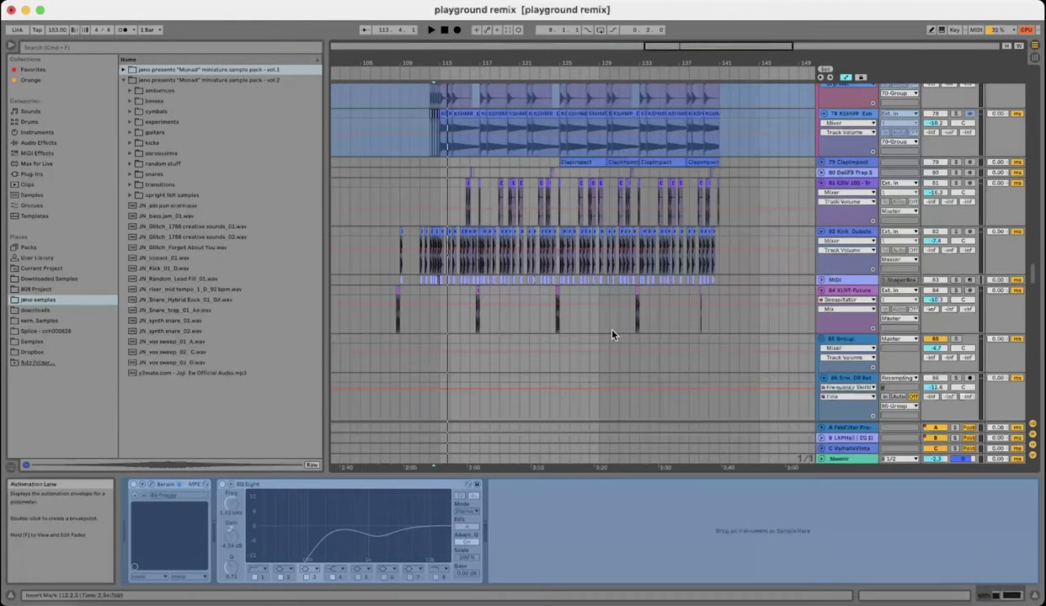
scroll(612, 335, "up", 8)
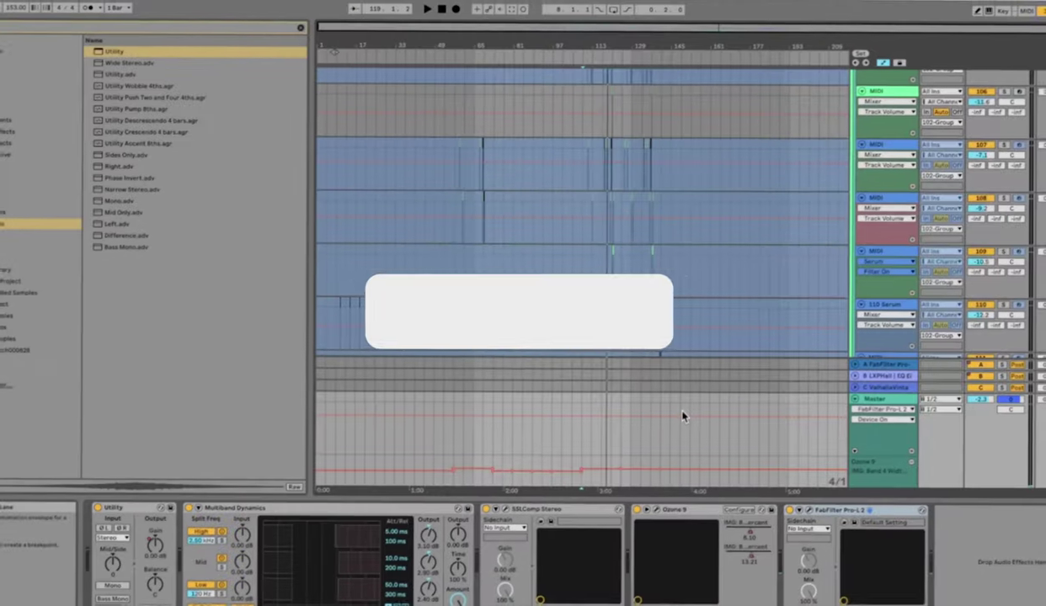
- Select the folded 101 Group track above the bass tracks to show its effect chain
scroll(875, 215, "up", 4)
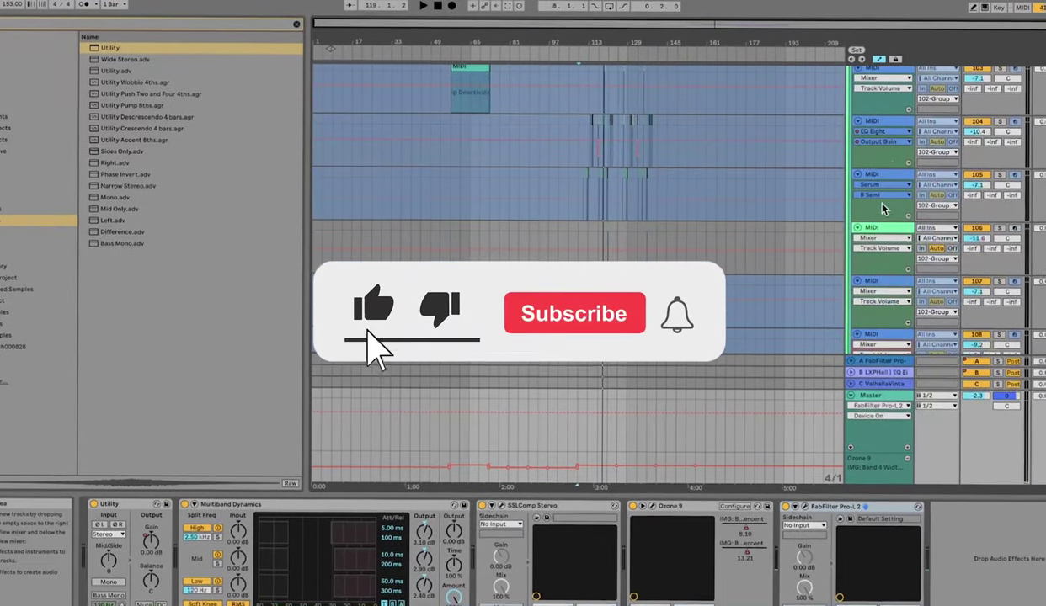
scroll(875, 244, "up", 6)
left_click(886, 326)
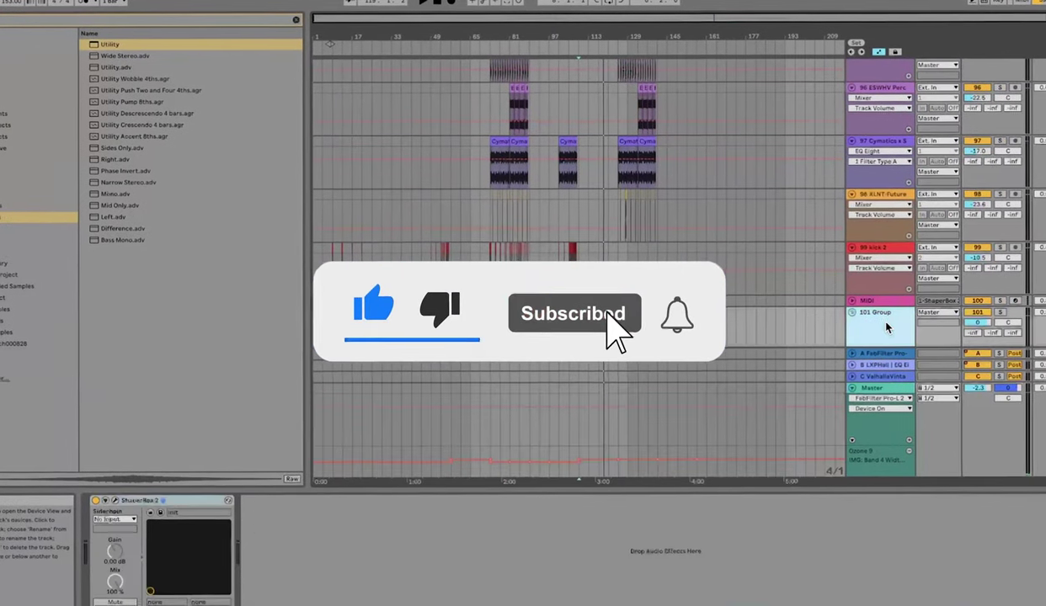
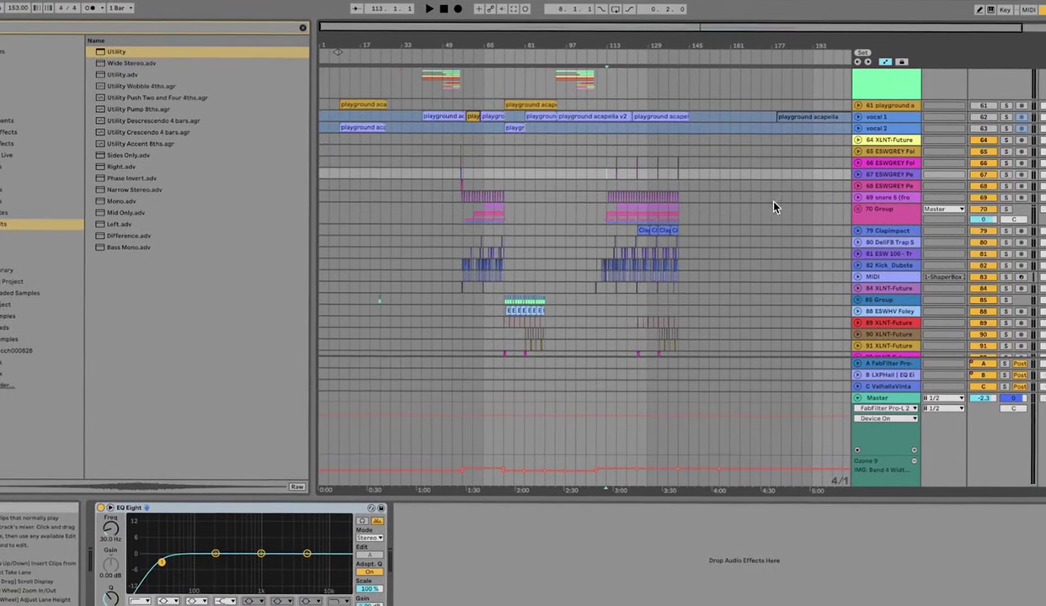
scroll(603, 286, "down", 3)
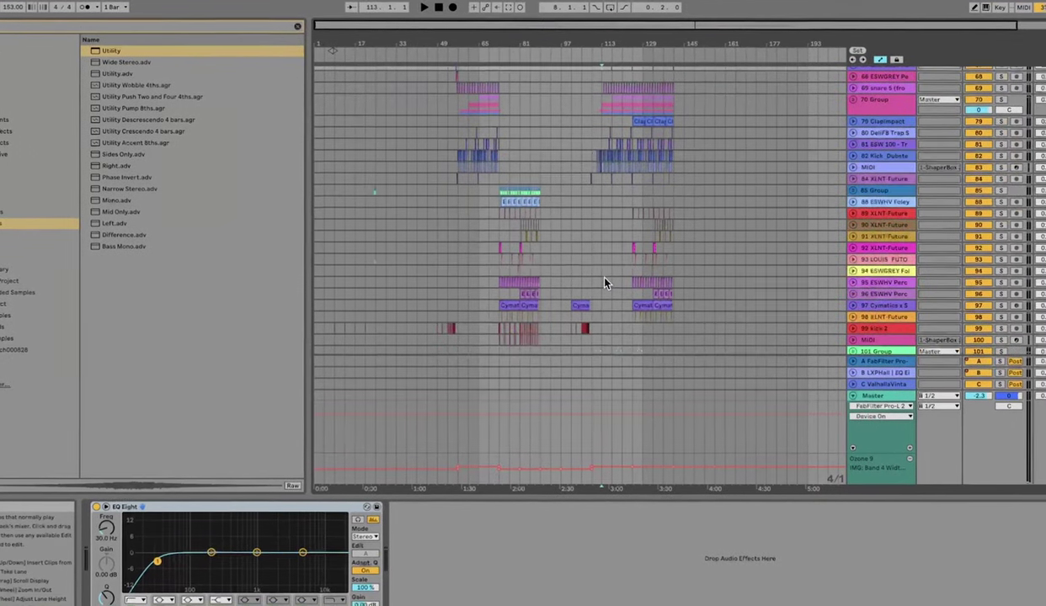
scroll(606, 284, "up", 3)
scroll(608, 281, "down", 2)
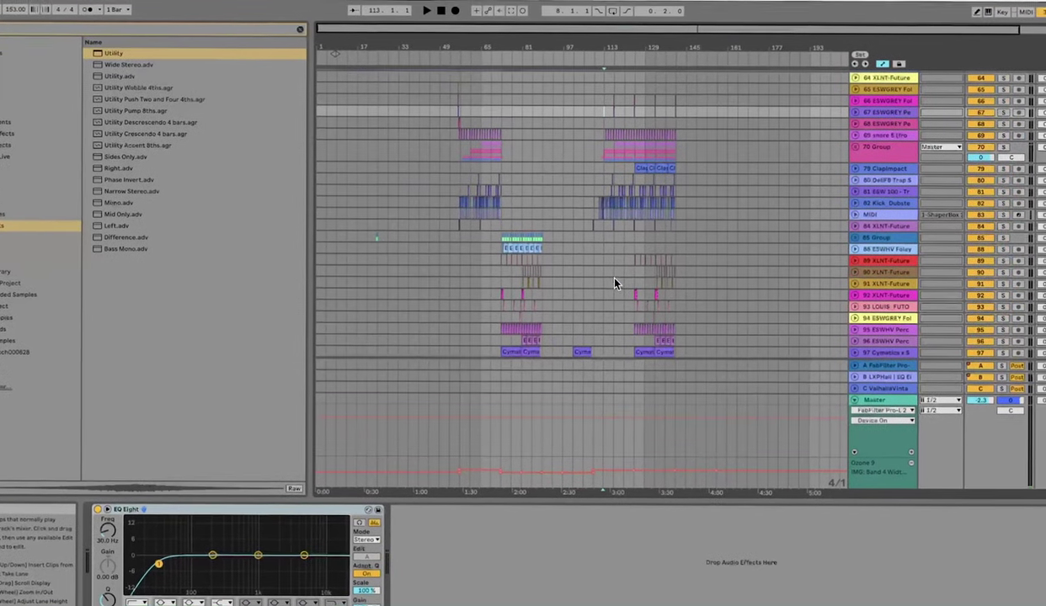
scroll(623, 269, "down", 2)
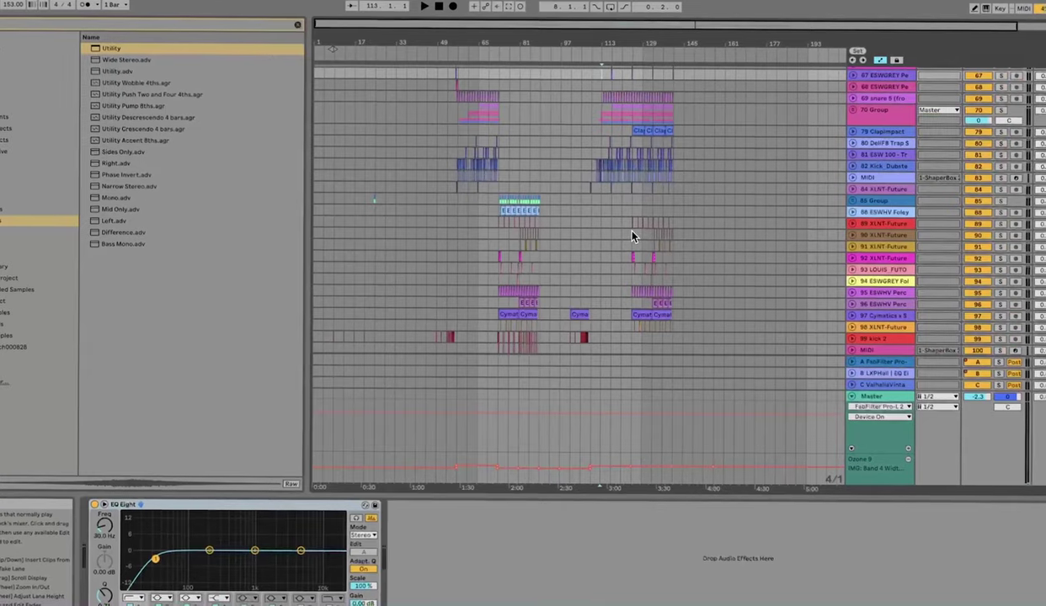
scroll(630, 233, "up", 5)
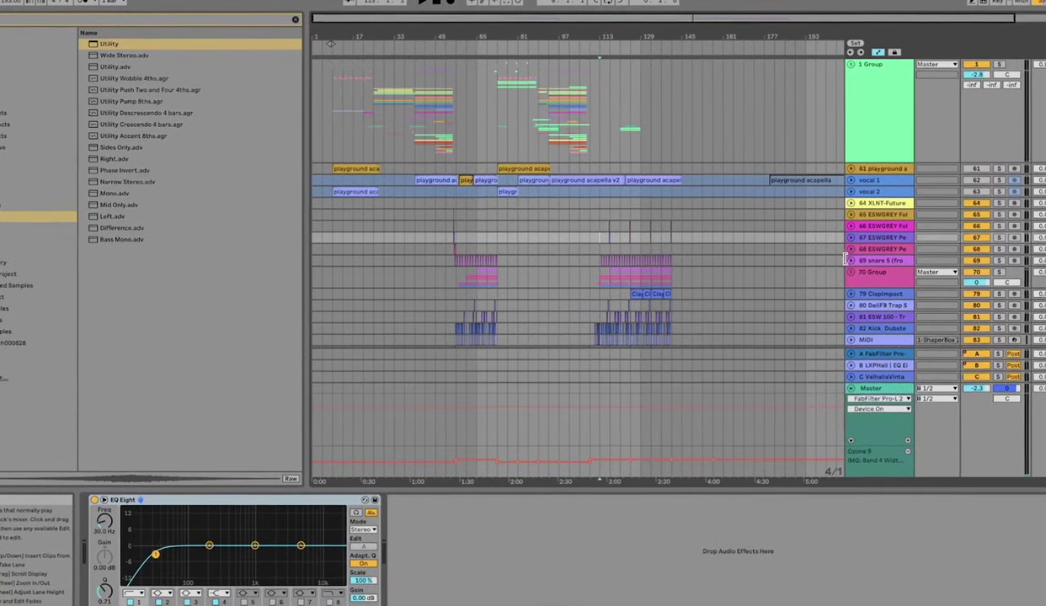